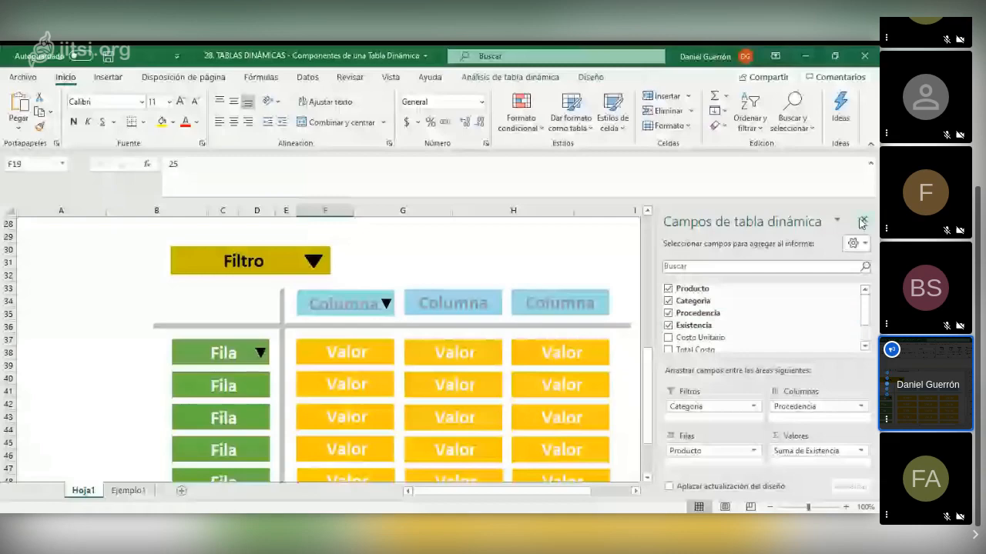
Close the PivotTable field list and select an empty cell beside the component diagram on Hoja1.
{"action": "left_click", "coordinate": [863, 222]}
{"action": "left_click", "coordinate": [724, 350]}
{"action": "scroll", "coordinate": [724, 347], "scroll_direction": "down", "scroll_amount": 1}
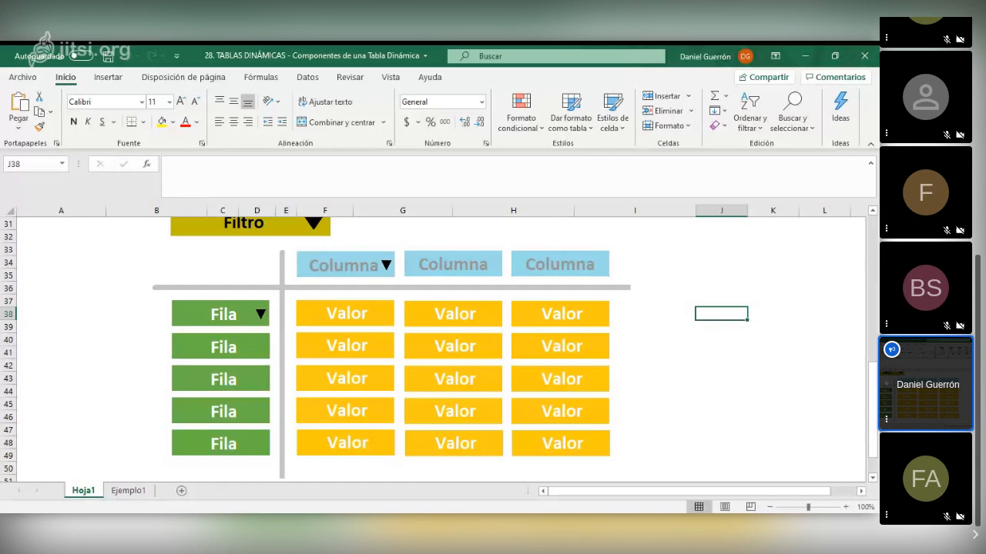
Restore the workbook window from its maximized size and shrink the formula bar to a single line.
{"action": "key", "text": "alt+Tab"}
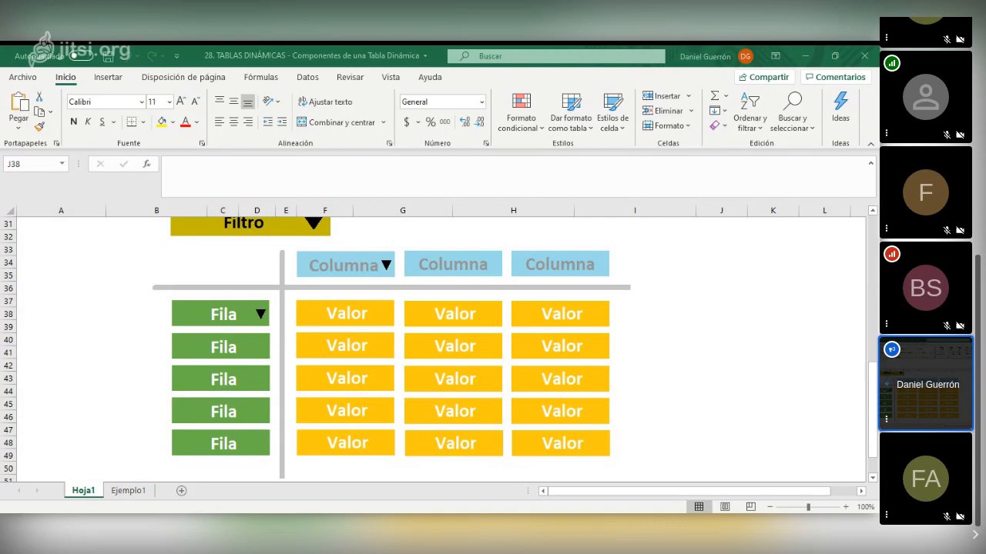
{"action": "left_click", "coordinate": [378, 477]}
{"action": "left_click", "coordinate": [835, 57]}
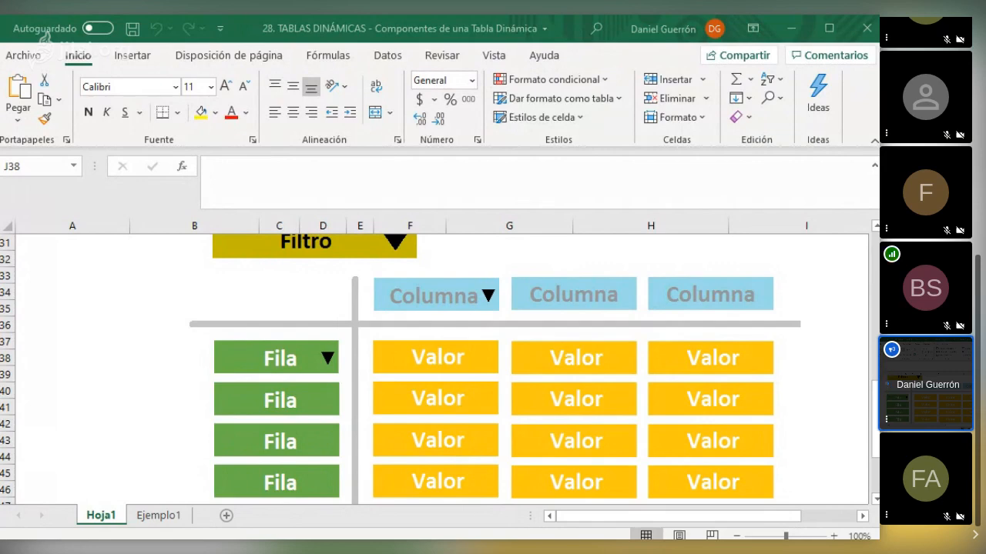
{"action": "key", "text": "alt+Tab"}
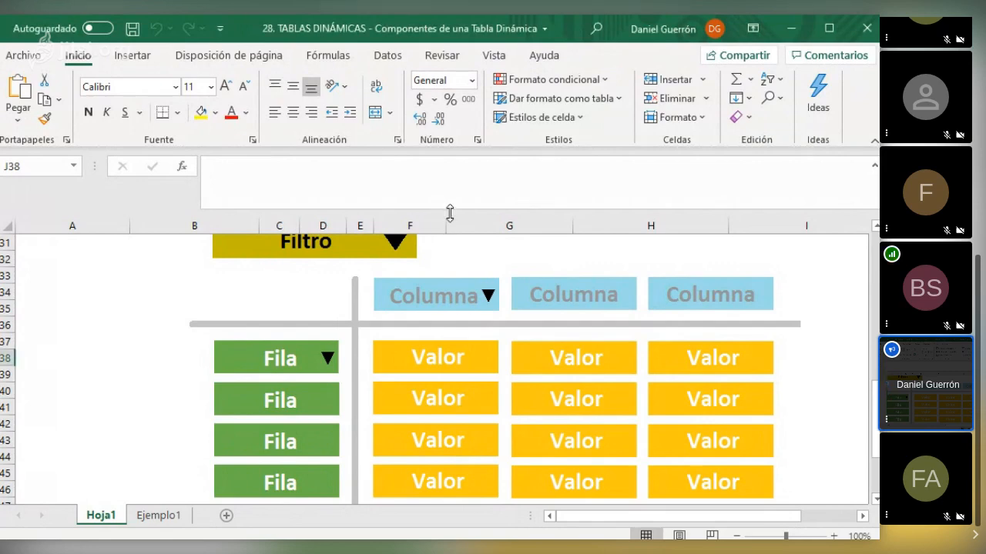
{"action": "left_click_drag", "start_coordinate": [450, 213], "coordinate": [450, 181]}
{"action": "left_click", "coordinate": [750, 243]}
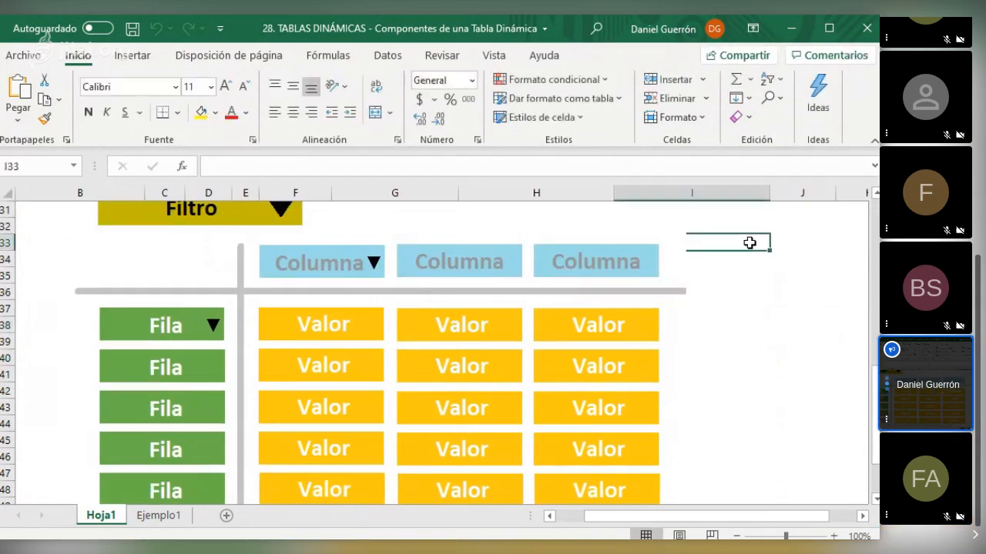
{"action": "left_click", "coordinate": [537, 329]}
{"action": "left_click", "coordinate": [822, 302]}
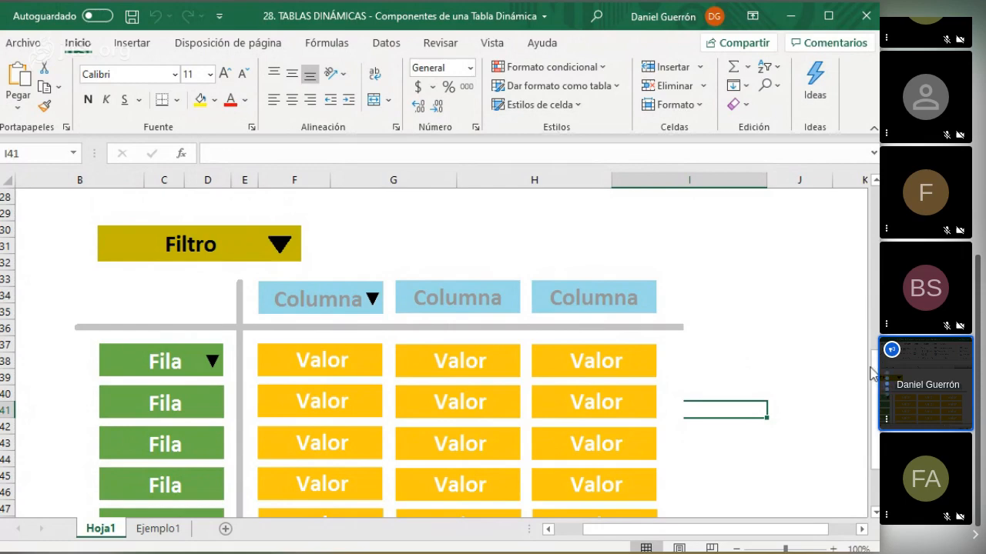
Go to the last row of Hoja1 and the last column of row 21 to examine the sheet's limits.
{"action": "left_click", "coordinate": [45, 278]}
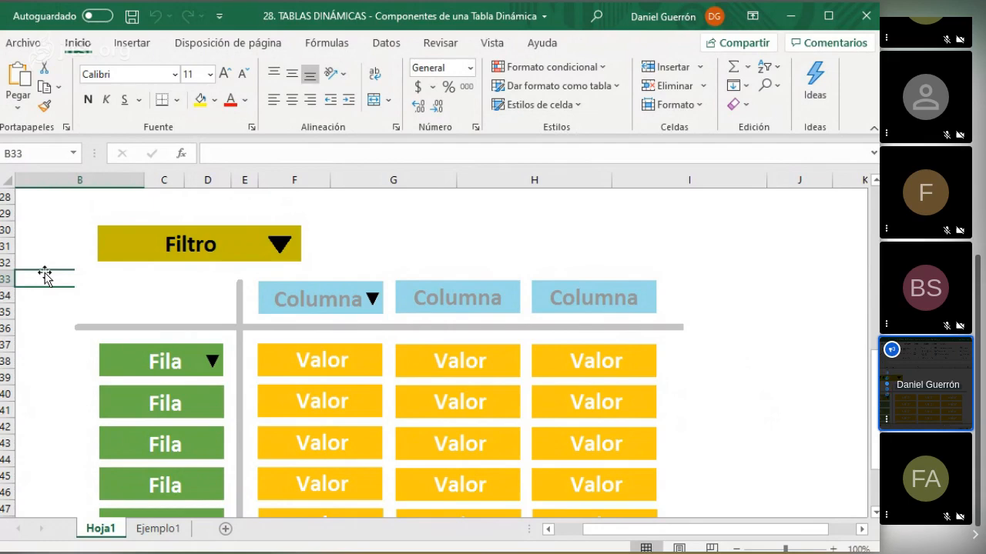
{"action": "key", "text": "ctrl+Down"}
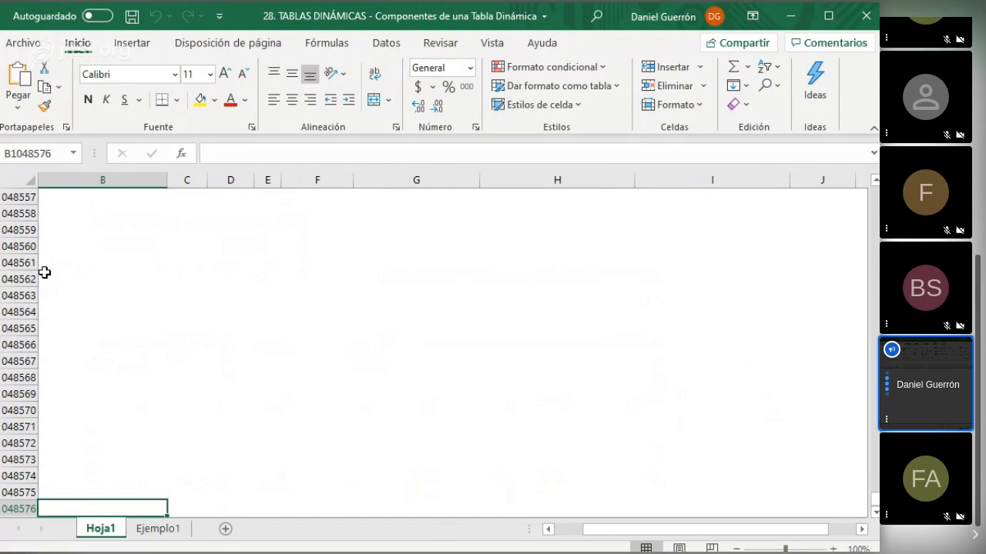
{"action": "key", "text": "ctrl+Up"}
{"action": "key", "text": "ctrl+Left"}
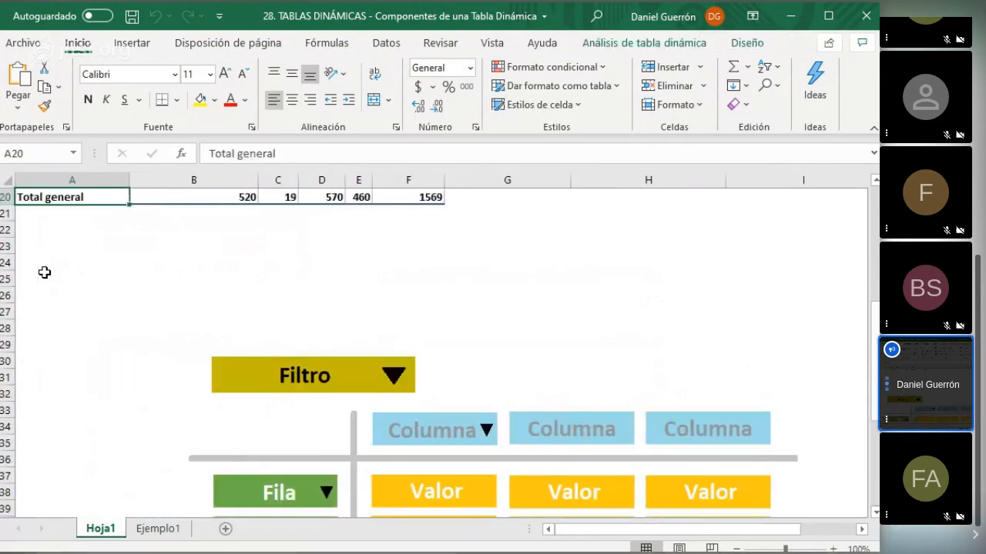
{"action": "key", "text": "Down"}
{"action": "key", "text": "ctrl+Right"}
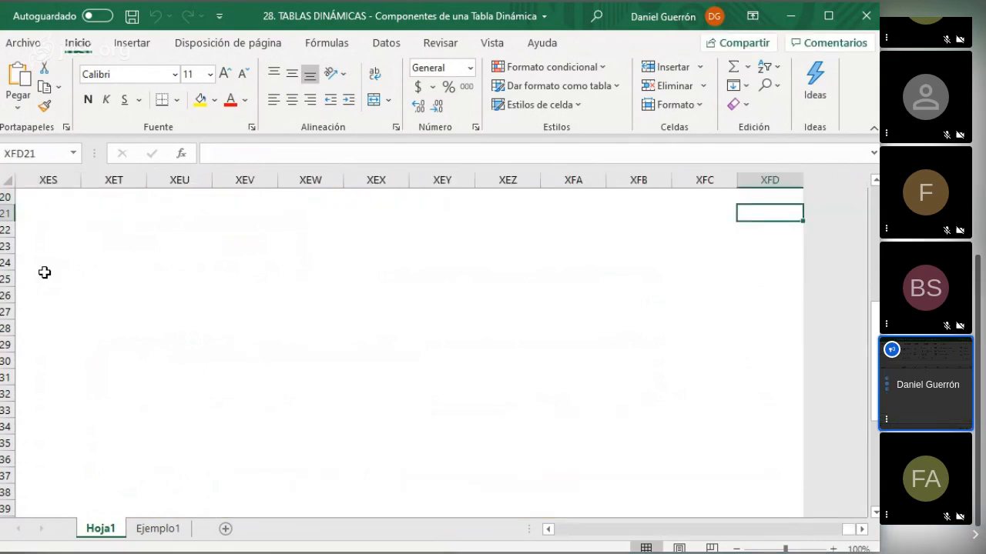
{"action": "key", "text": "Down"}
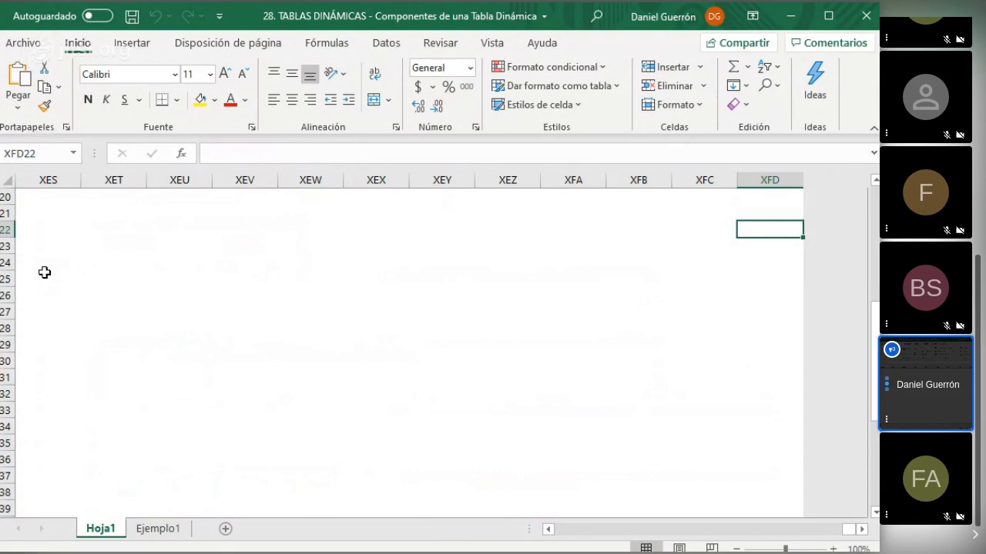
Return to the start of Hoja1 and examine the pivot table's Categoria filter, row labels and Suma de Existencia header.
{"action": "key", "text": "ctrl+Left"}
{"action": "key", "text": "Right"}
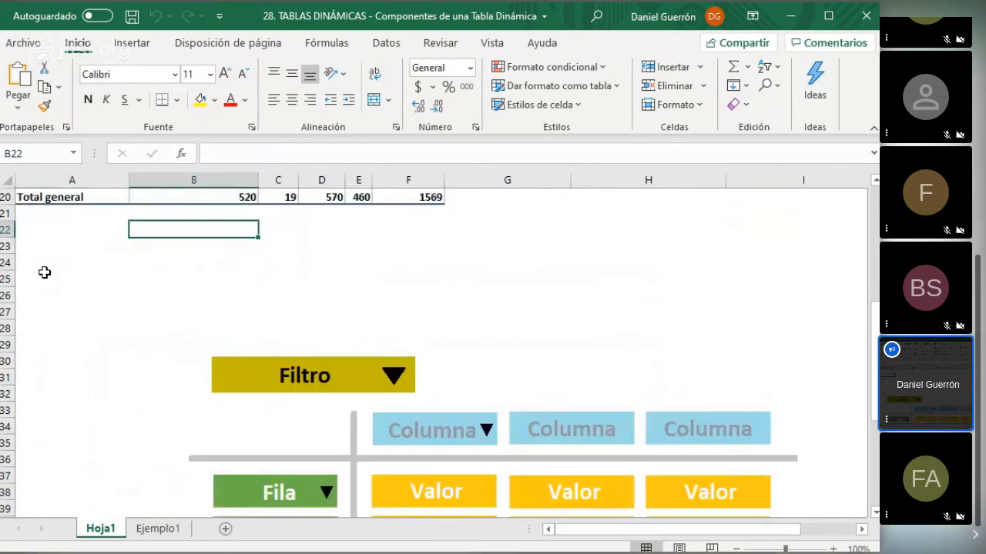
{"action": "key", "text": "Right"}
{"action": "key", "text": "Down"}
{"action": "key", "text": "Up"}
{"action": "key", "text": "Up"}
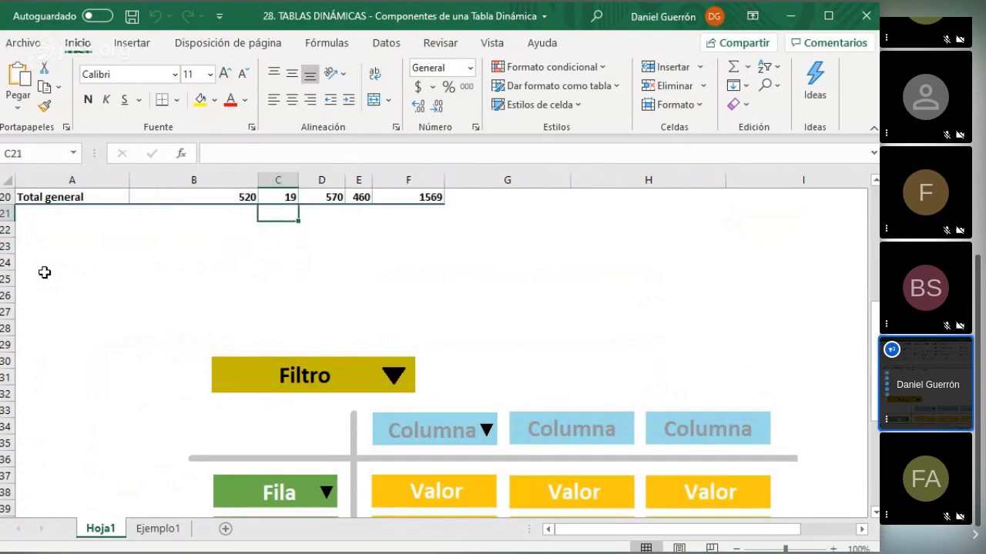
{"action": "key", "text": "Up"}
{"action": "key", "text": "Up"}
{"action": "key", "text": "Up"}
{"action": "key", "text": "Up"}
{"action": "key", "text": "Up"}
{"action": "key", "text": "ctrl+Up"}
{"action": "key", "text": "ctrl+Left"}
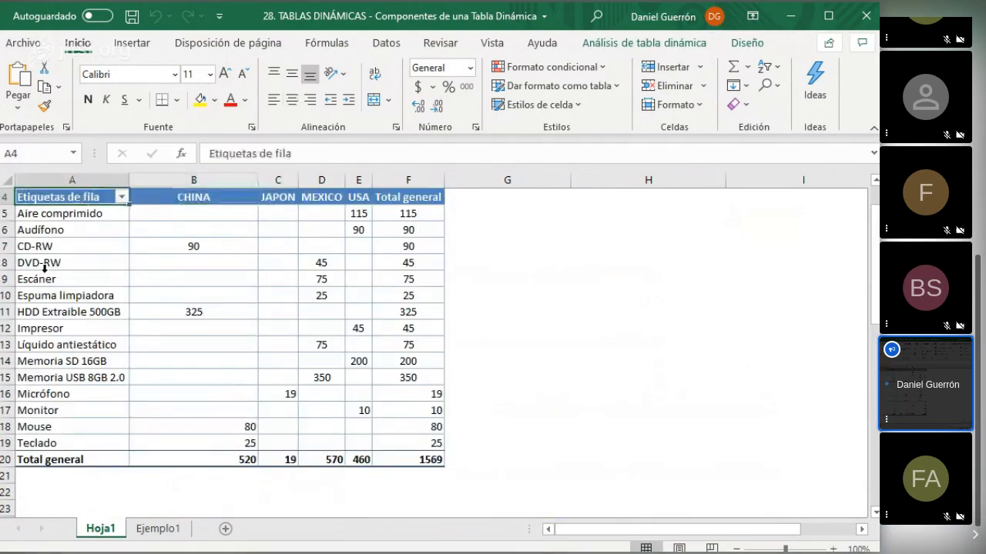
{"action": "key", "text": "Up"}
{"action": "key", "text": "Up"}
{"action": "key", "text": "Up"}
{"action": "key", "text": "Down"}
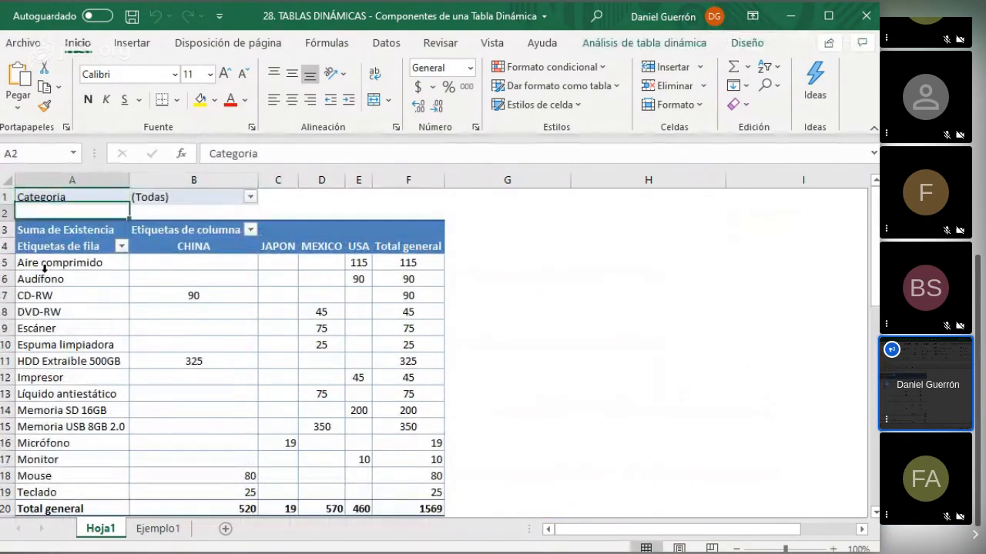
{"action": "key", "text": "Down"}
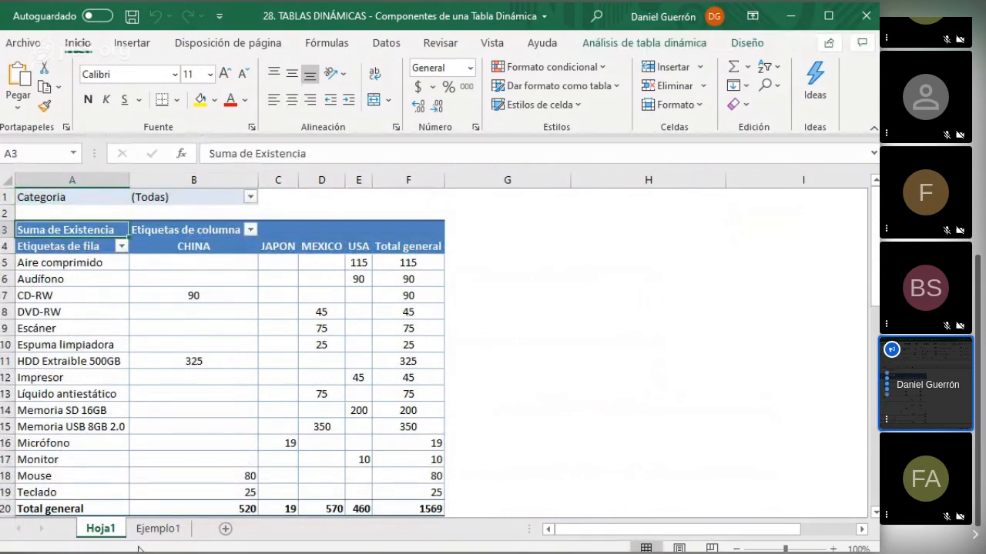
Open the Ejemplo1 sheet and select the whole product table, A1:F16.
{"action": "left_click", "coordinate": [156, 532]}
{"action": "left_click", "coordinate": [205, 347]}
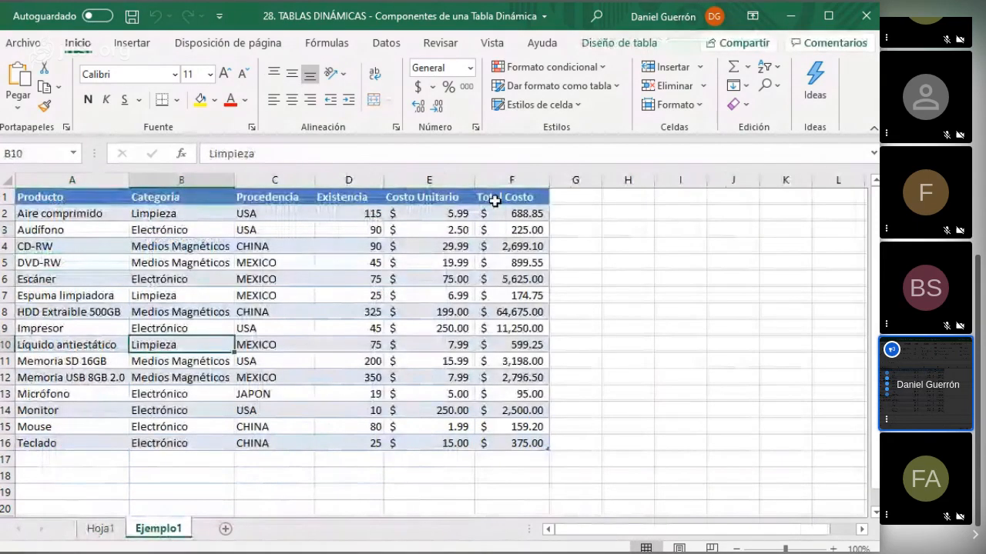
{"action": "left_click_drag", "start_coordinate": [488, 197], "coordinate": [177, 229]}
{"action": "key", "text": "ctrl+a"}
{"action": "left_click", "coordinate": [42, 443]}
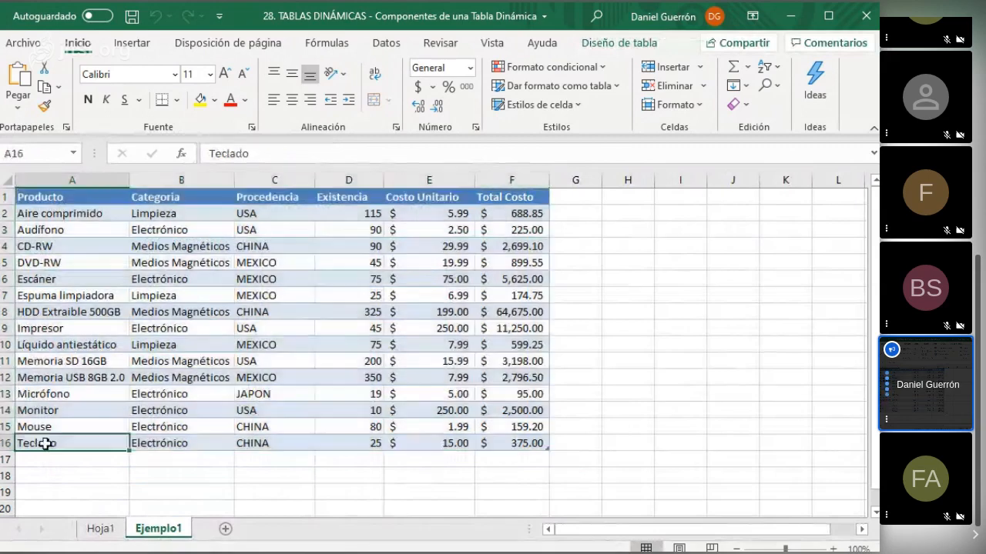
{"action": "left_click_drag", "start_coordinate": [47, 444], "coordinate": [521, 198]}
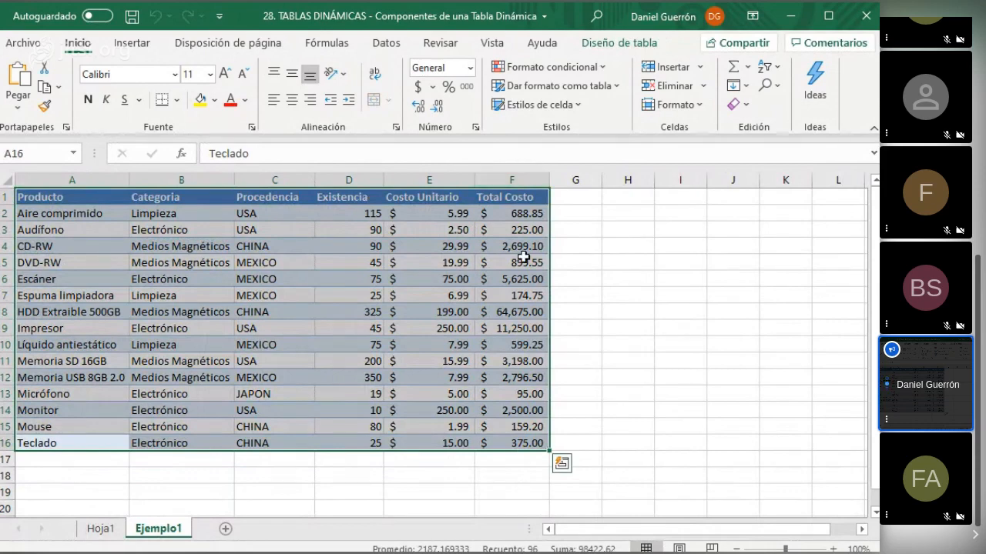
Examine the Categoria, Procedencia and Existencia fields in the product table.
{"action": "left_click", "coordinate": [497, 295]}
{"action": "left_click", "coordinate": [177, 312]}
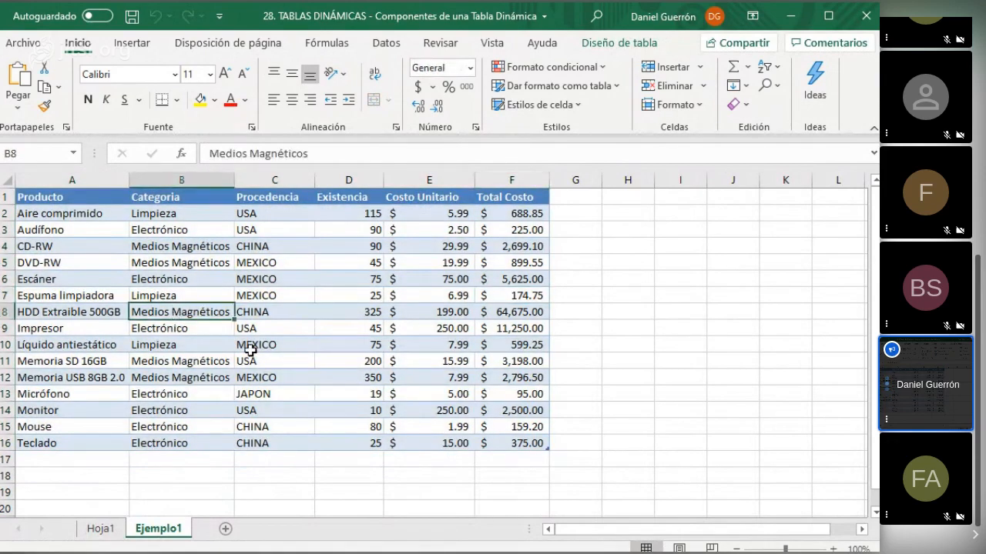
{"action": "left_click", "coordinate": [330, 312]}
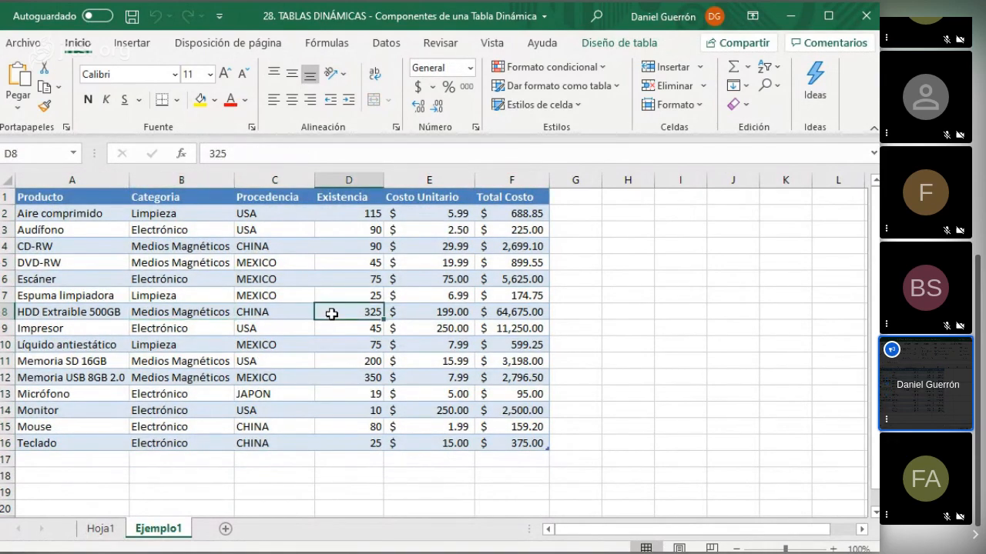
{"action": "left_click", "coordinate": [263, 229]}
{"action": "left_click", "coordinate": [287, 197]}
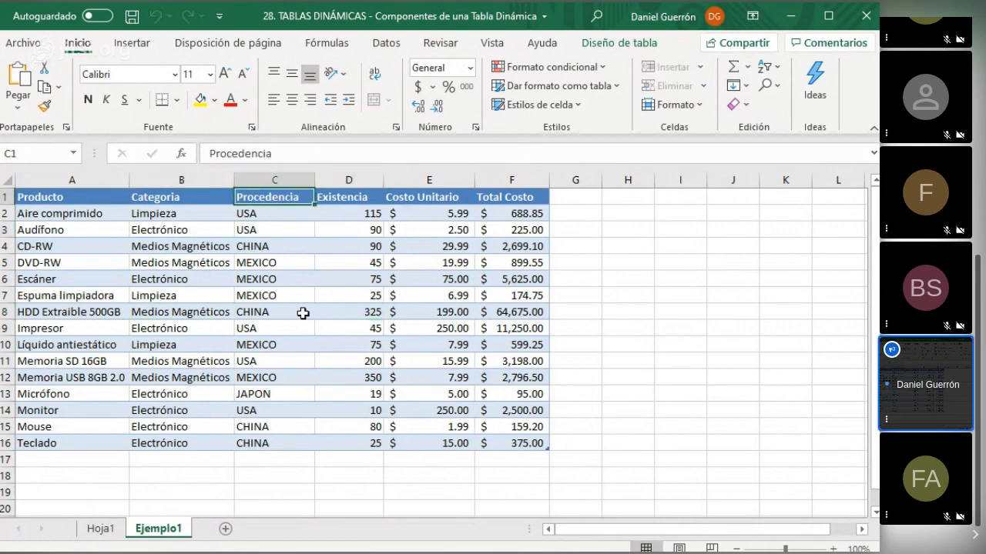
{"action": "left_click", "coordinate": [238, 376]}
{"action": "left_click", "coordinate": [181, 362]}
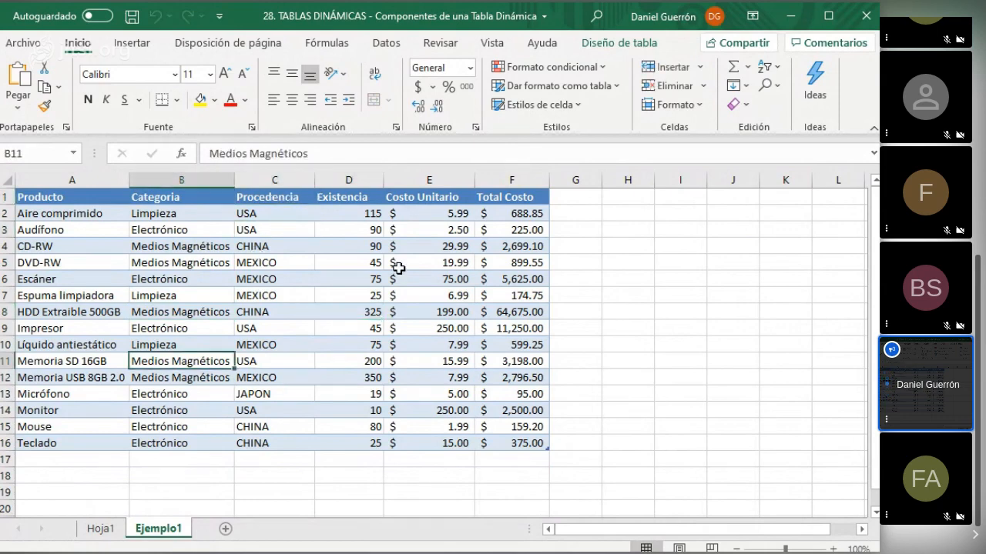
Turn on filtering for the header row of the product table on Ejemplo1.
{"action": "left_click", "coordinate": [324, 199]}
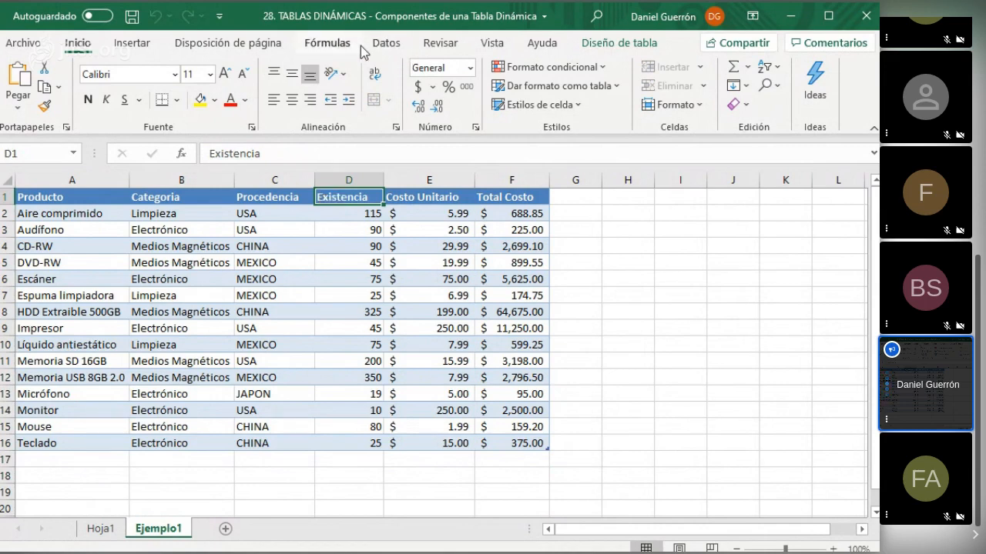
{"action": "left_click", "coordinate": [389, 44]}
{"action": "left_click", "coordinate": [547, 85]}
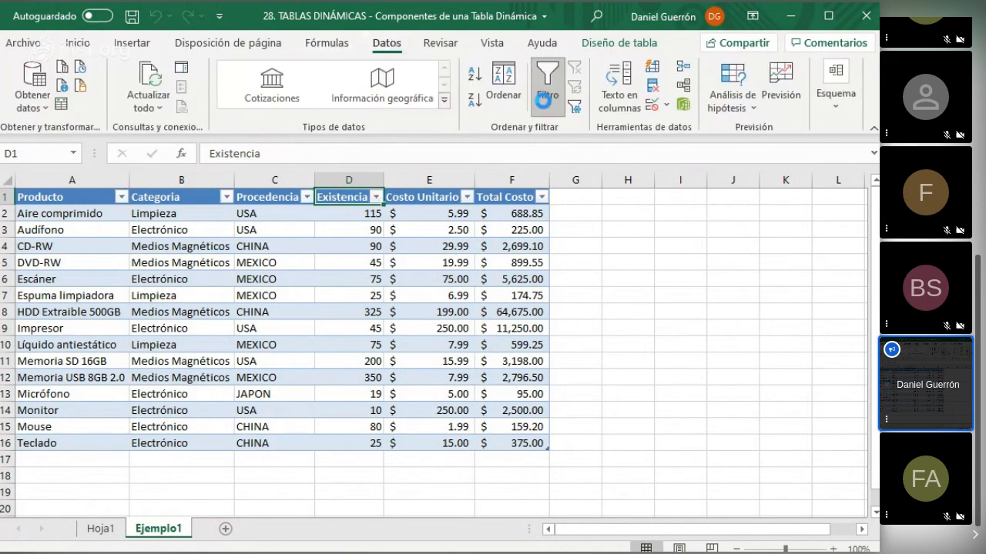
Examine individual Existencia and Procedencia entries in the filter-enabled product table.
{"action": "left_click", "coordinate": [334, 262]}
{"action": "left_click", "coordinate": [349, 297]}
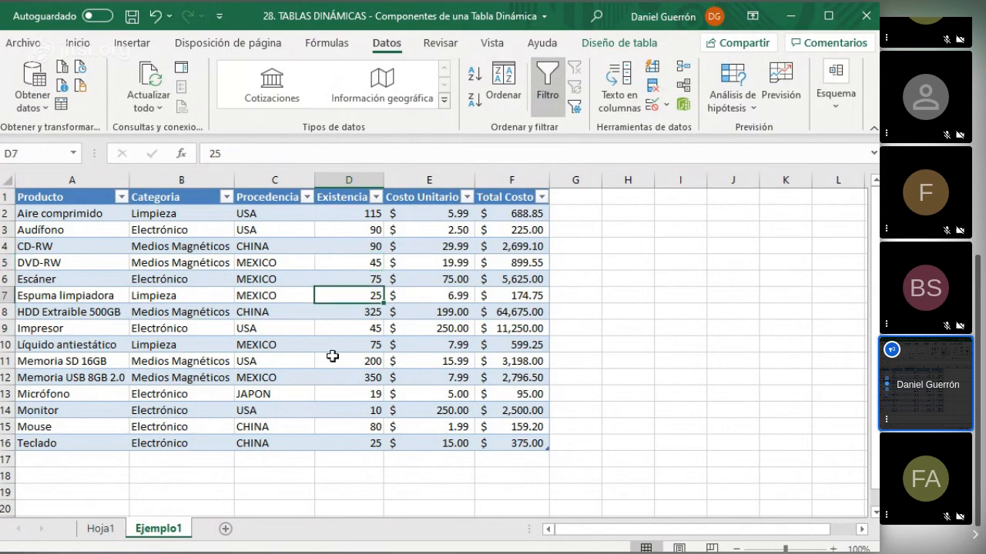
{"action": "left_click", "coordinate": [351, 263]}
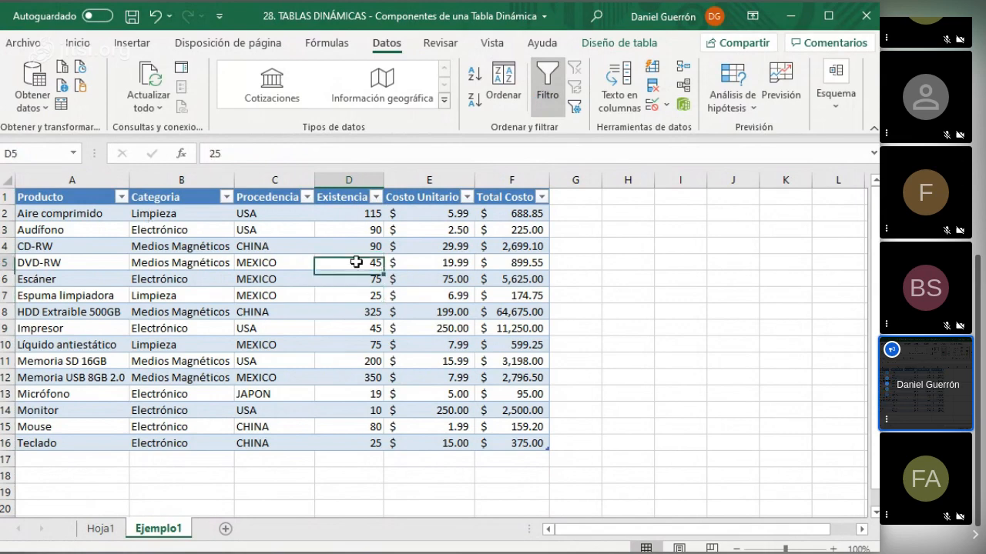
{"action": "left_click", "coordinate": [346, 309]}
{"action": "left_click", "coordinate": [332, 294]}
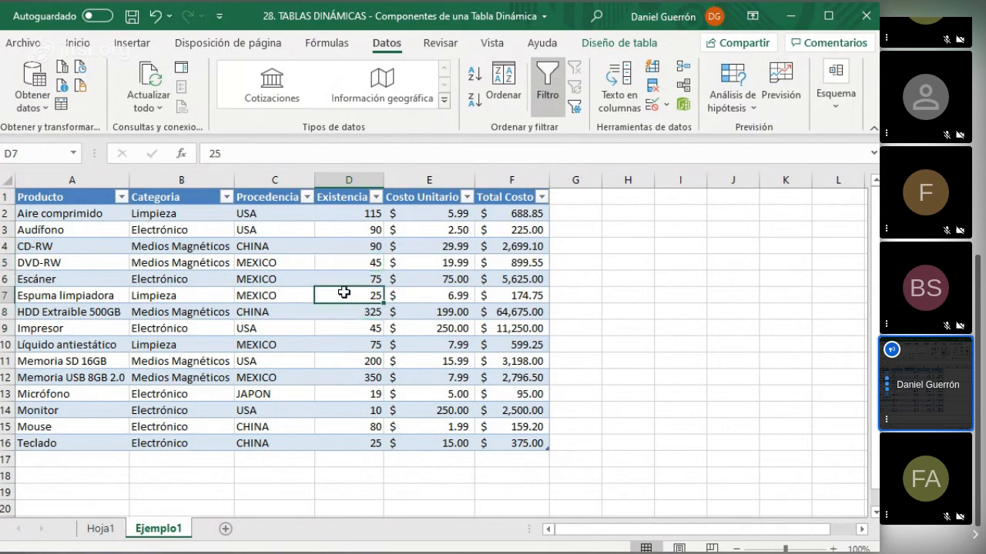
{"action": "left_click", "coordinate": [260, 294]}
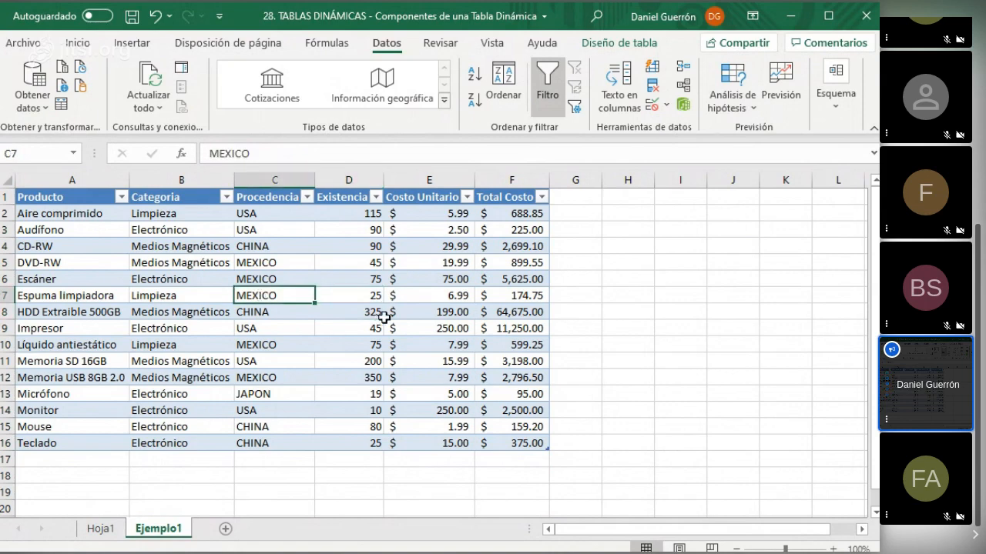
{"action": "left_click", "coordinate": [280, 248]}
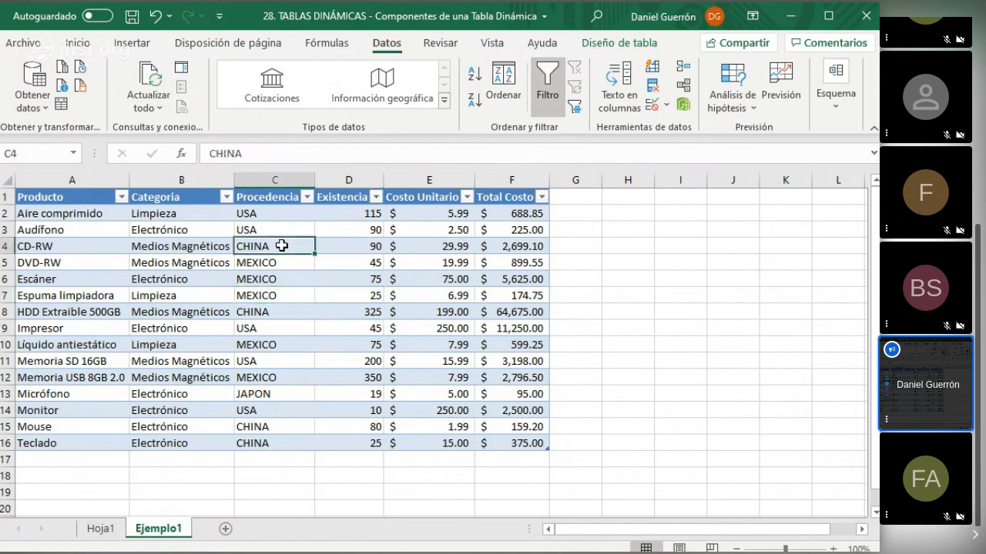
{"action": "left_click", "coordinate": [278, 299]}
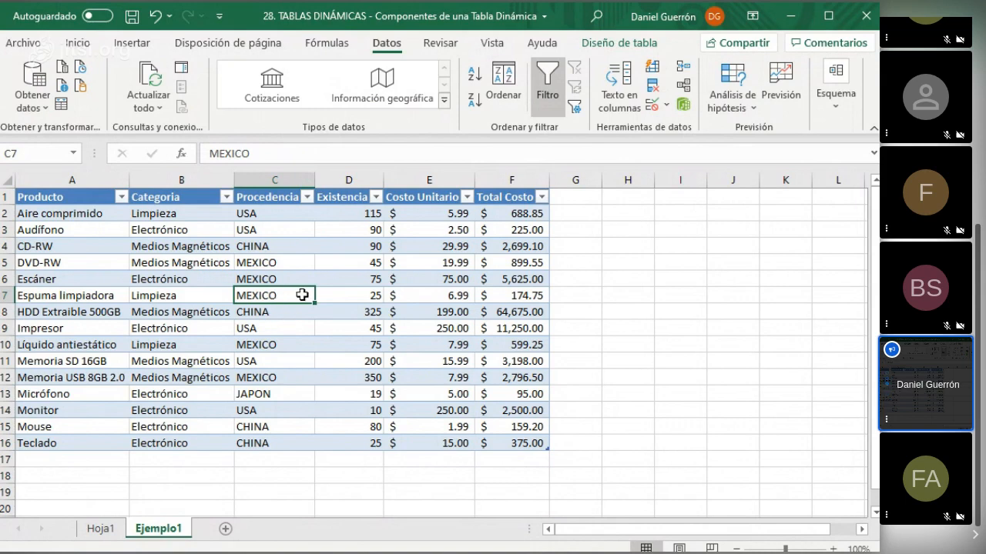
{"action": "left_click", "coordinate": [297, 272]}
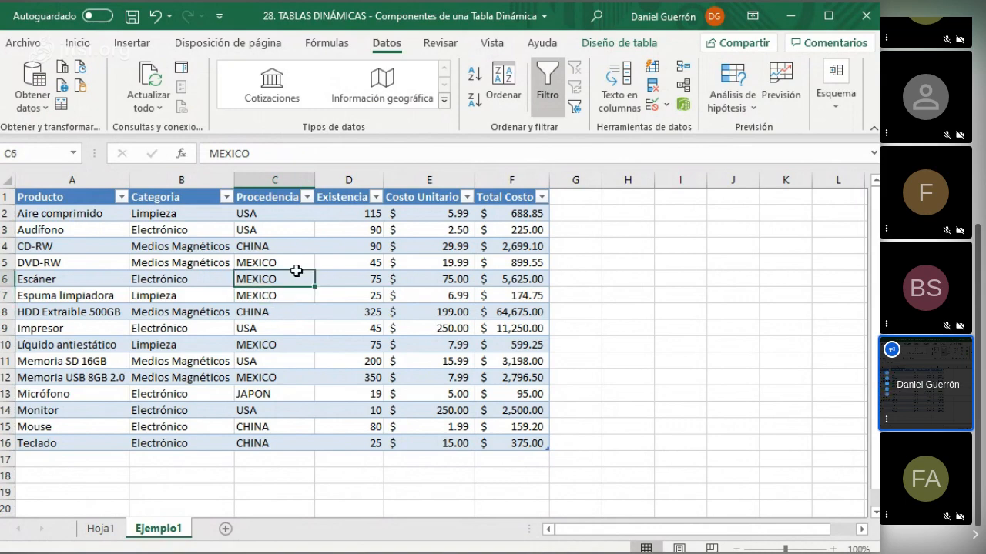
{"action": "left_click", "coordinate": [279, 311]}
Filter the Producto column to show only Escáner.
{"action": "left_click", "coordinate": [121, 198]}
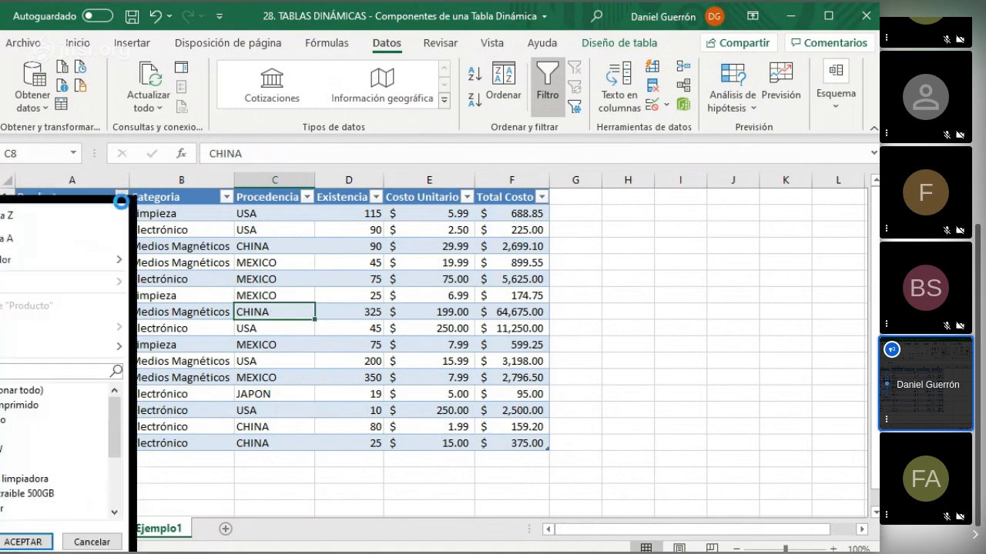
{"action": "left_click", "coordinate": [35, 391]}
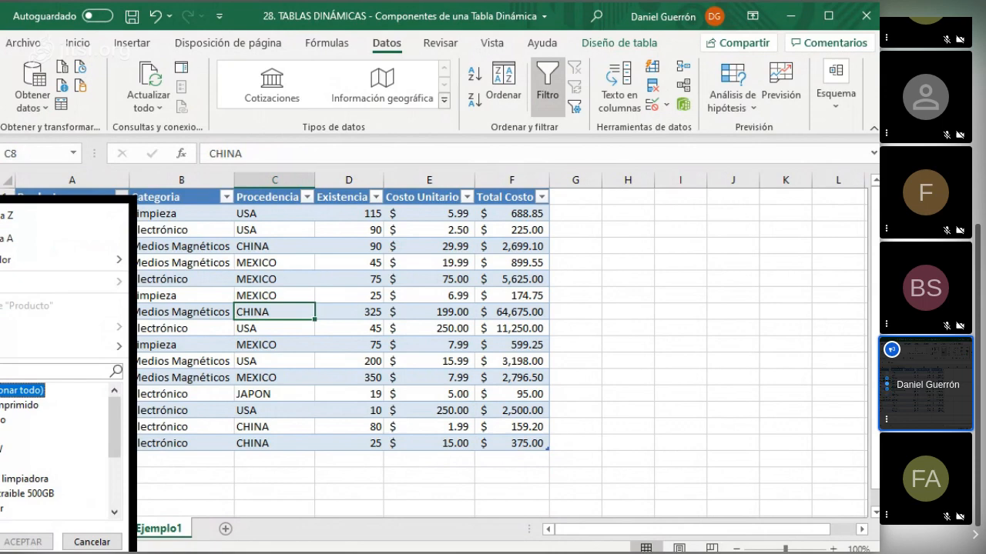
{"action": "left_click", "coordinate": [2, 435]}
{"action": "left_click", "coordinate": [23, 542]}
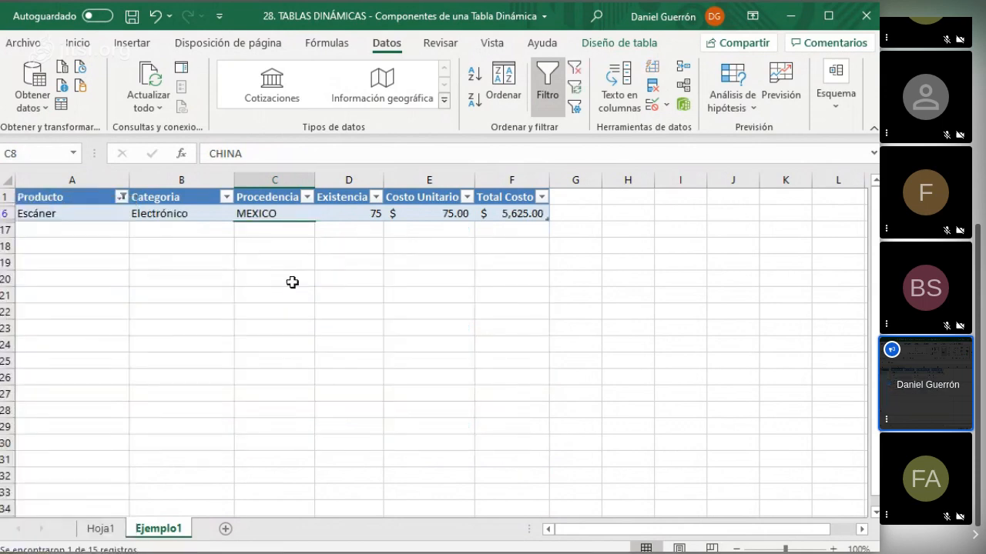
Examine each field of the filtered Escáner record, from Producto to Total Costo, and the record as a whole.
{"action": "left_click", "coordinate": [110, 215]}
{"action": "left_click", "coordinate": [187, 217]}
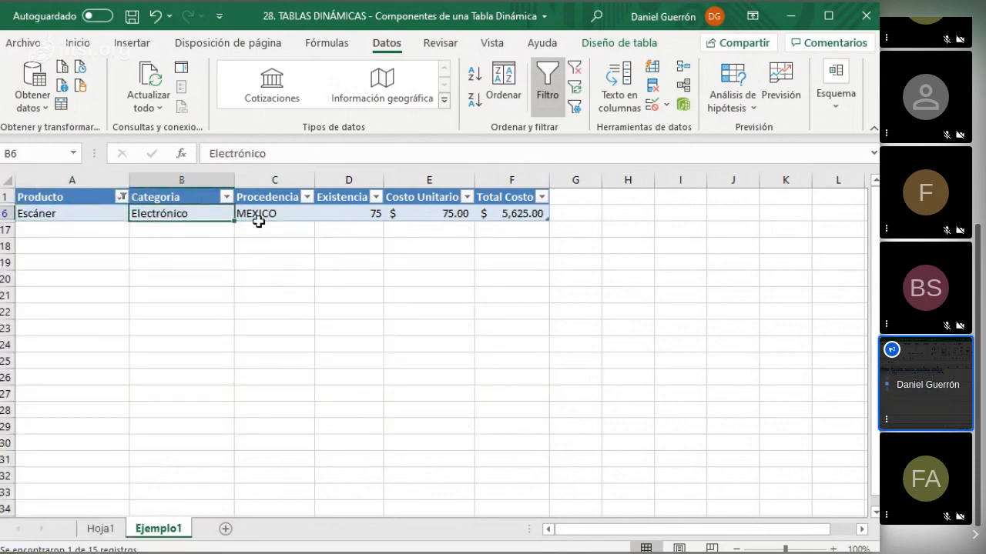
{"action": "left_click", "coordinate": [298, 214]}
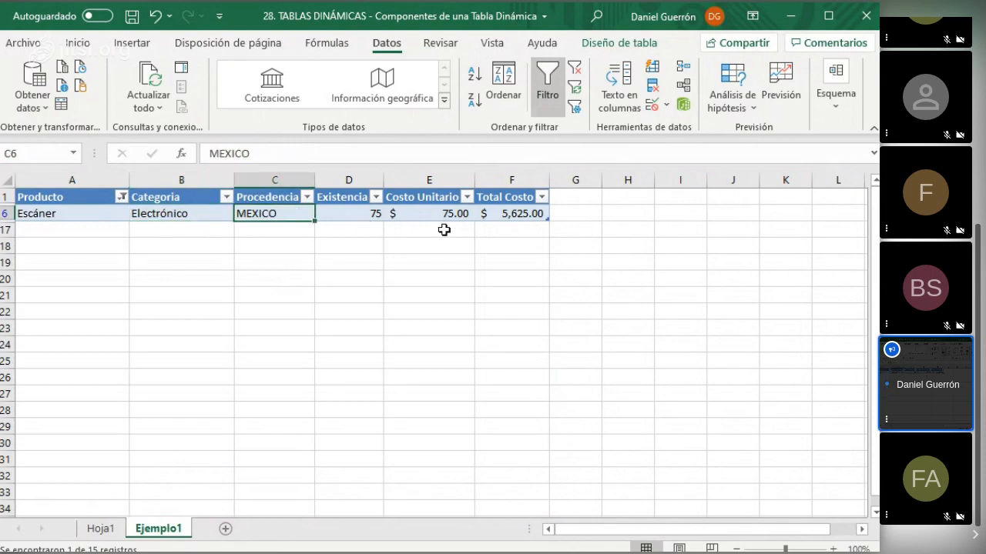
{"action": "left_click", "coordinate": [374, 216]}
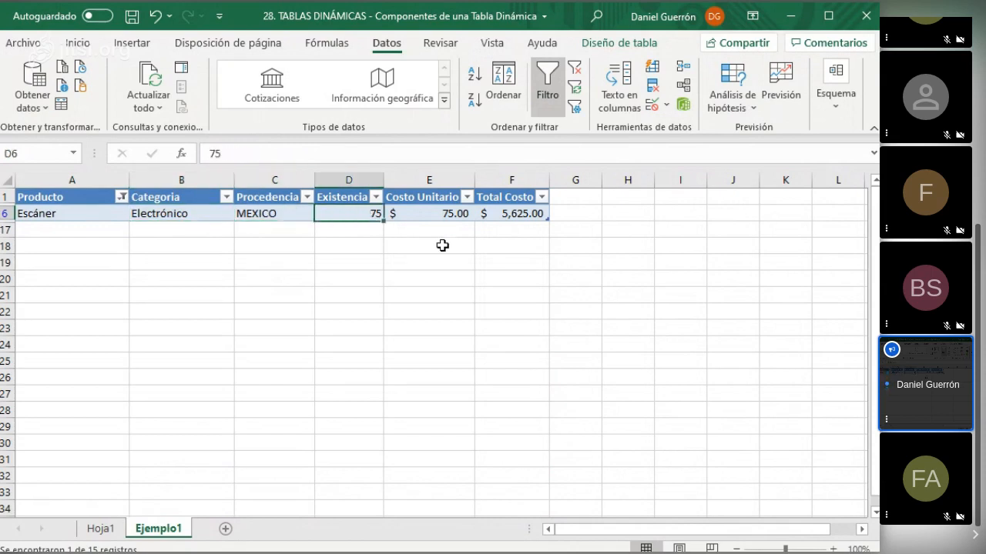
{"action": "left_click", "coordinate": [468, 214]}
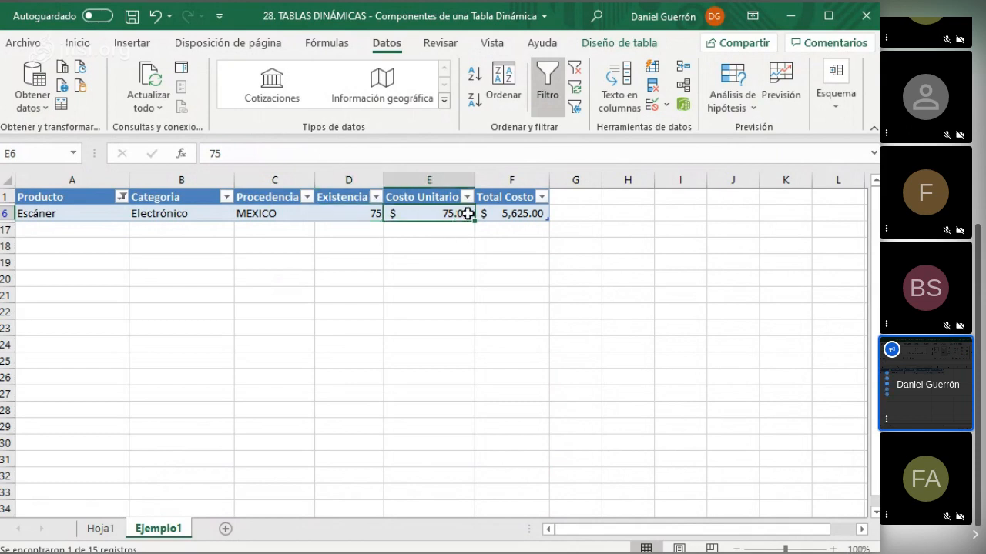
{"action": "left_click", "coordinate": [525, 214]}
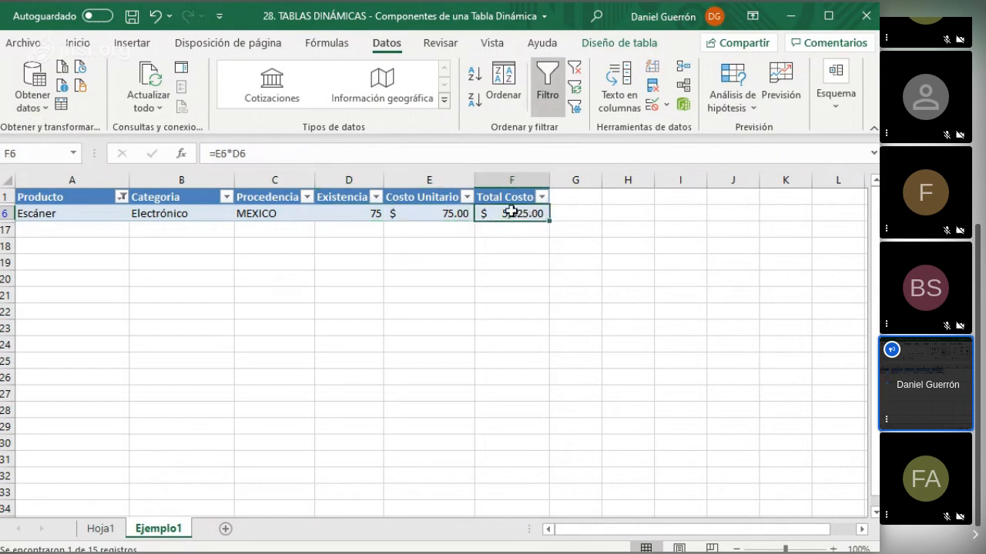
{"action": "left_click_drag", "start_coordinate": [516, 213], "coordinate": [103, 205]}
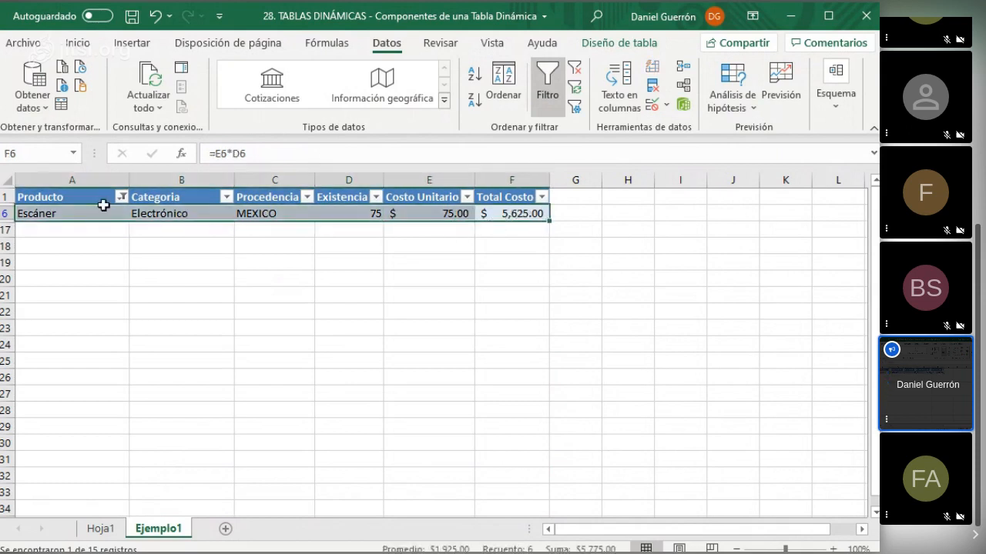
{"action": "left_click", "coordinate": [300, 213]}
{"action": "left_click_drag", "start_coordinate": [504, 214], "coordinate": [101, 202]}
{"action": "left_click", "coordinate": [166, 210]}
{"action": "left_click", "coordinate": [512, 216]}
{"action": "left_click", "coordinate": [275, 216]}
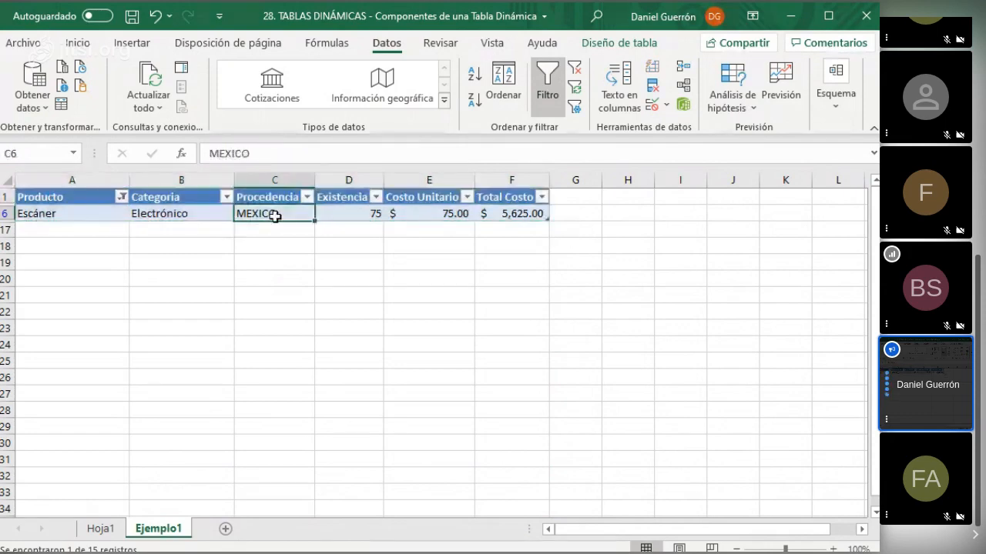
{"action": "left_click_drag", "start_coordinate": [499, 213], "coordinate": [81, 216]}
{"action": "left_click", "coordinate": [171, 213]}
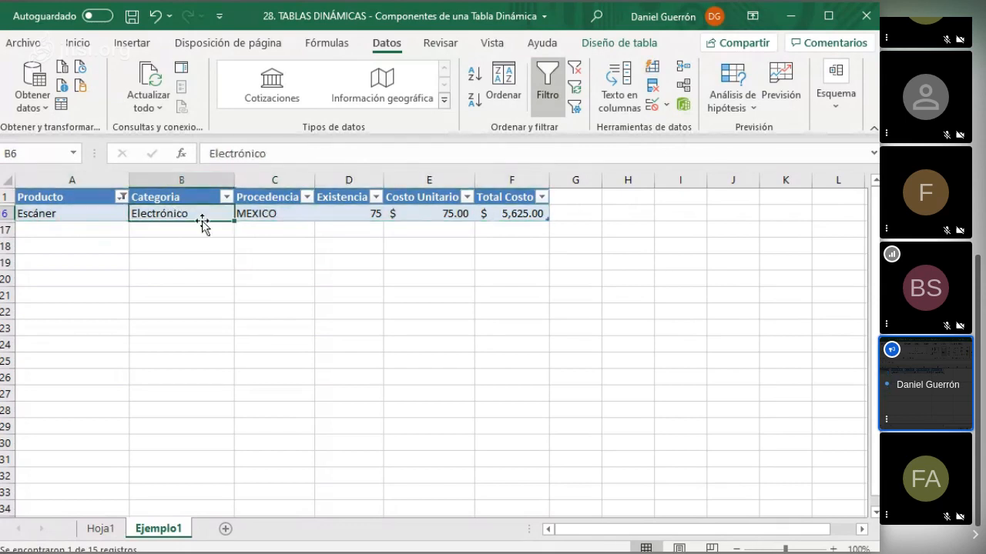
Hide the Categoria, Existencia and Total Costo columns of the filtered product table.
{"action": "left_click", "coordinate": [206, 180]}
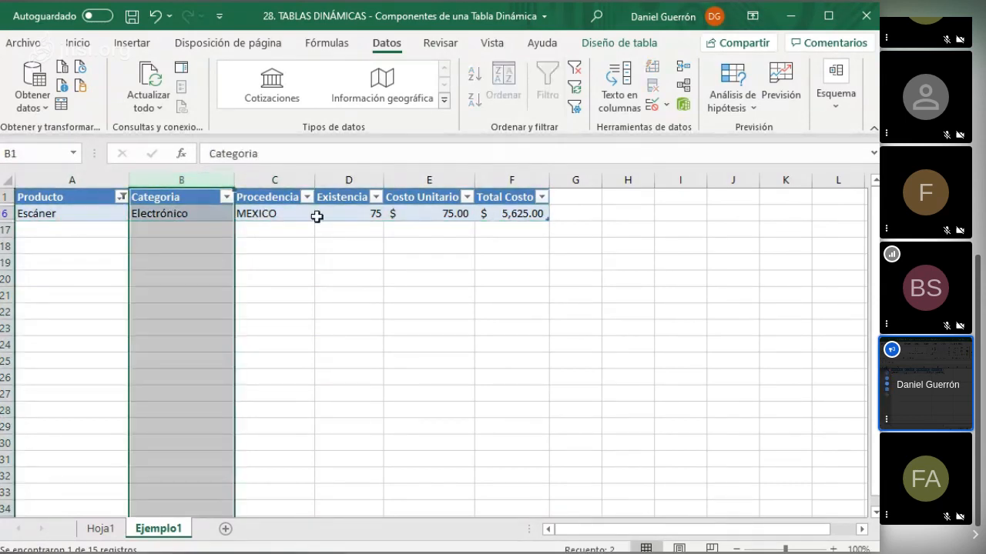
{"action": "left_click", "coordinate": [289, 213]}
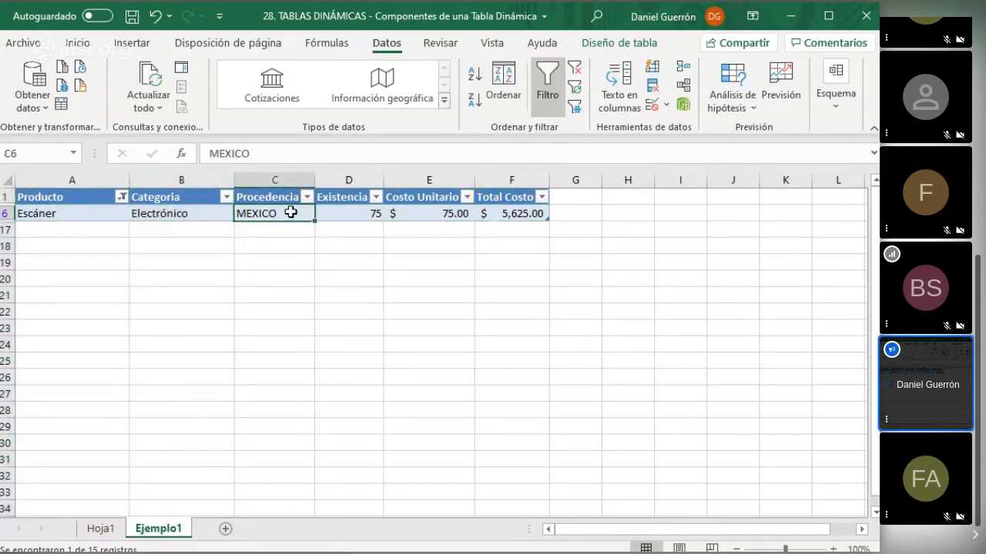
{"action": "right_click", "coordinate": [200, 174]}
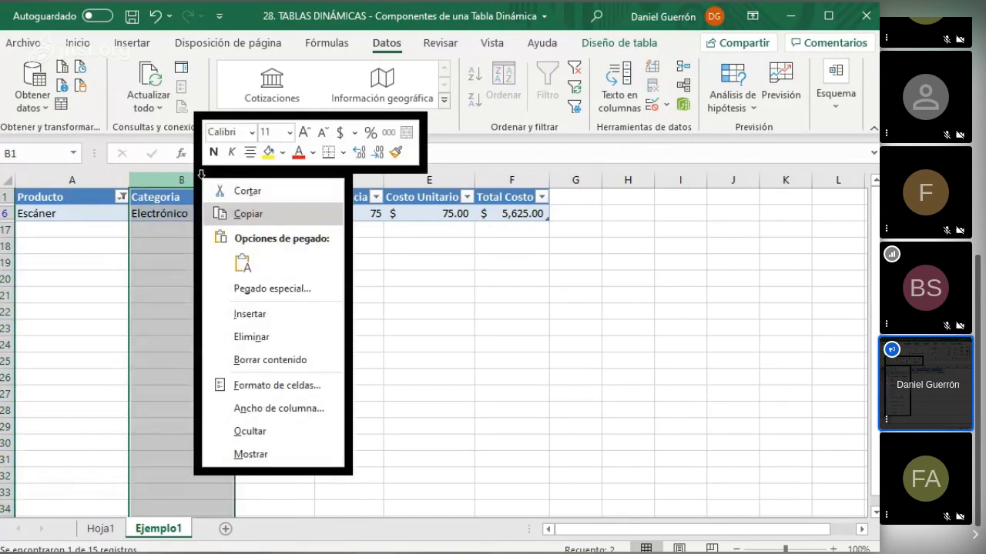
{"action": "left_click", "coordinate": [250, 432]}
{"action": "left_click", "coordinate": [235, 178]}
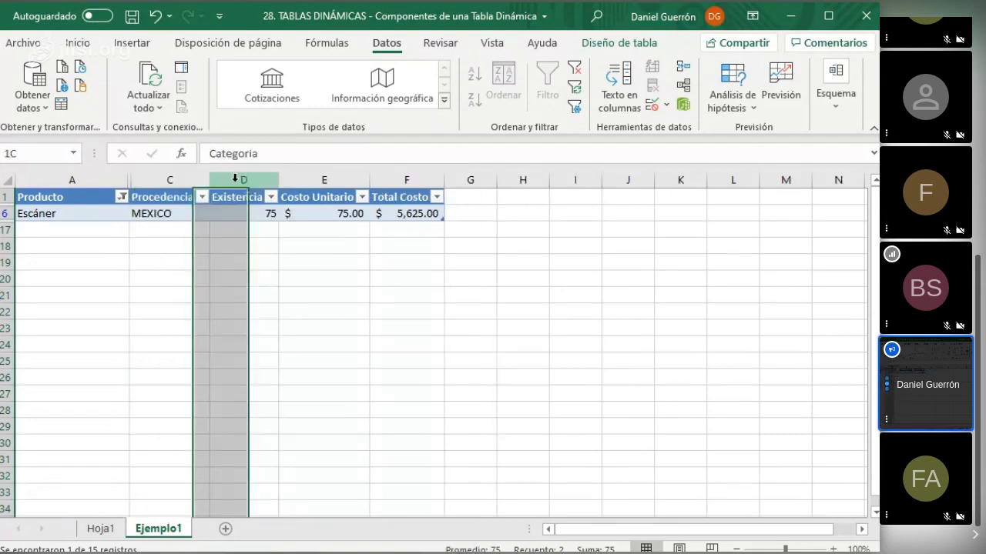
{"action": "key", "text": "ctrl+0"}
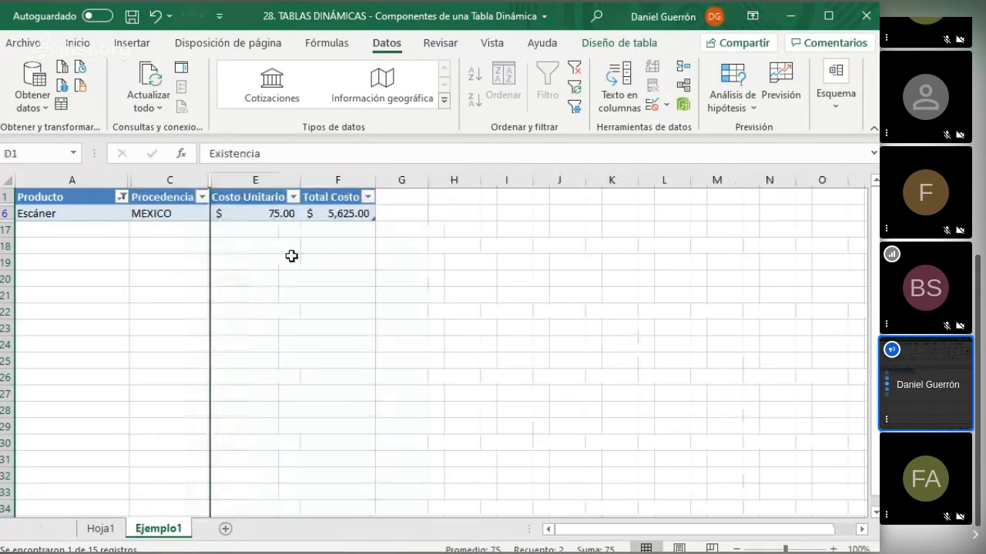
{"action": "right_click", "coordinate": [336, 179]}
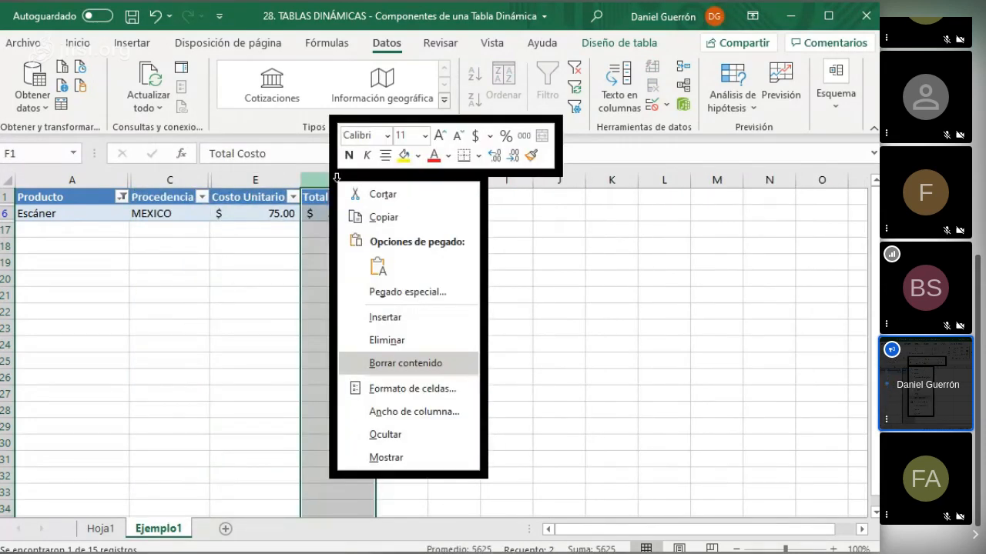
{"action": "left_click", "coordinate": [385, 434]}
{"action": "left_click", "coordinate": [262, 262]}
{"action": "left_click", "coordinate": [276, 213]}
{"action": "key", "text": "ctrl+a"}
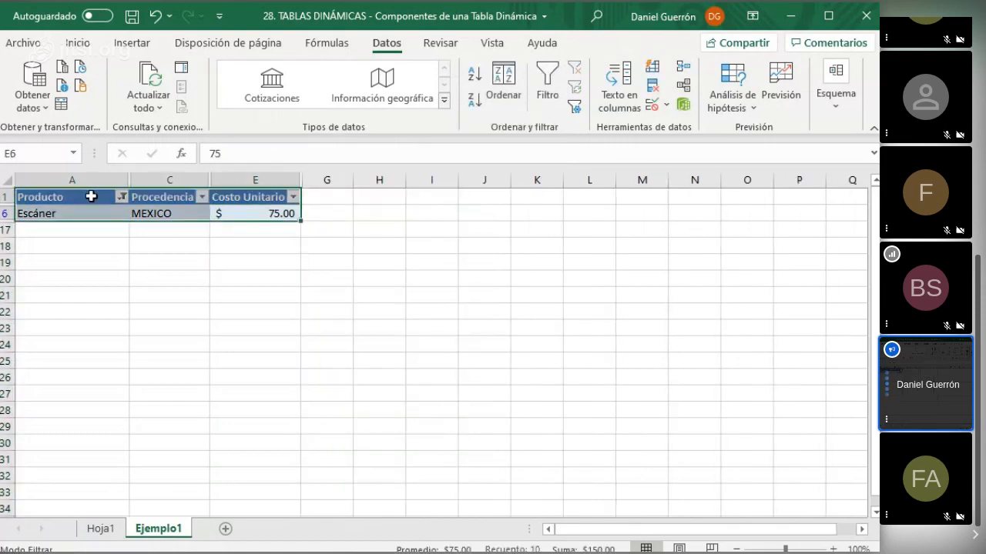
{"action": "right_click", "coordinate": [170, 220]}
{"action": "key", "text": "Escape"}
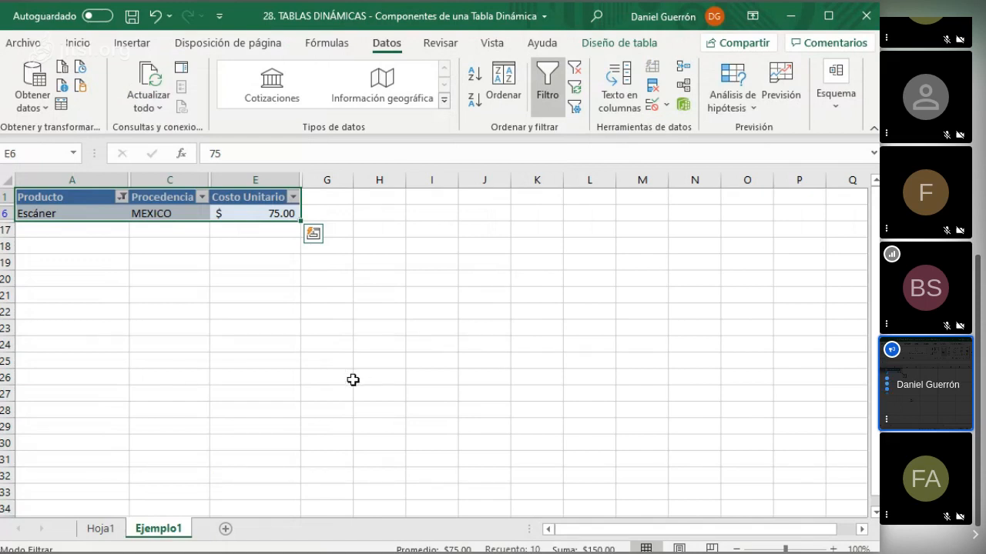
{"action": "left_click", "coordinate": [239, 294]}
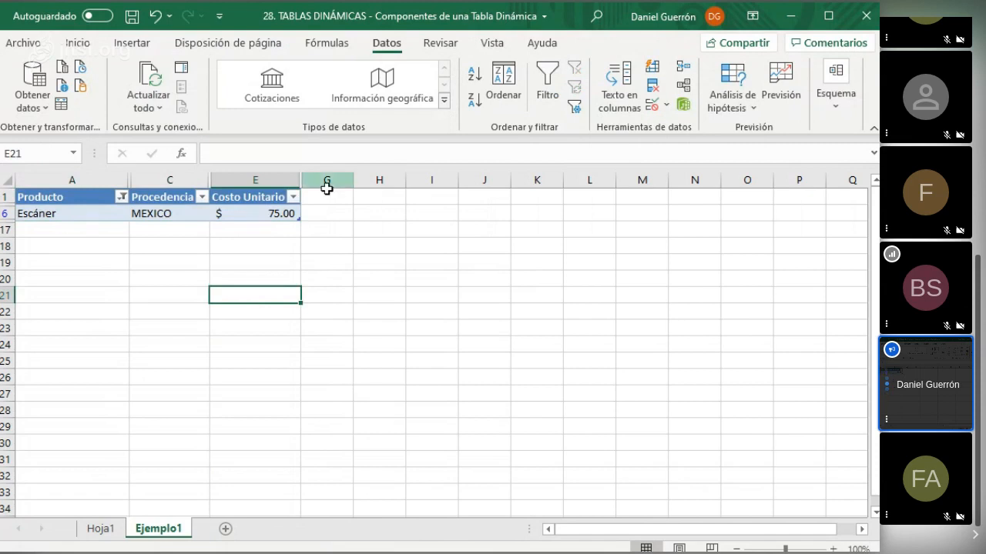
Hide all sheet columns from A through G on Ejemplo1.
{"action": "left_click_drag", "start_coordinate": [327, 180], "coordinate": [96, 177]}
{"action": "right_click", "coordinate": [96, 177]}
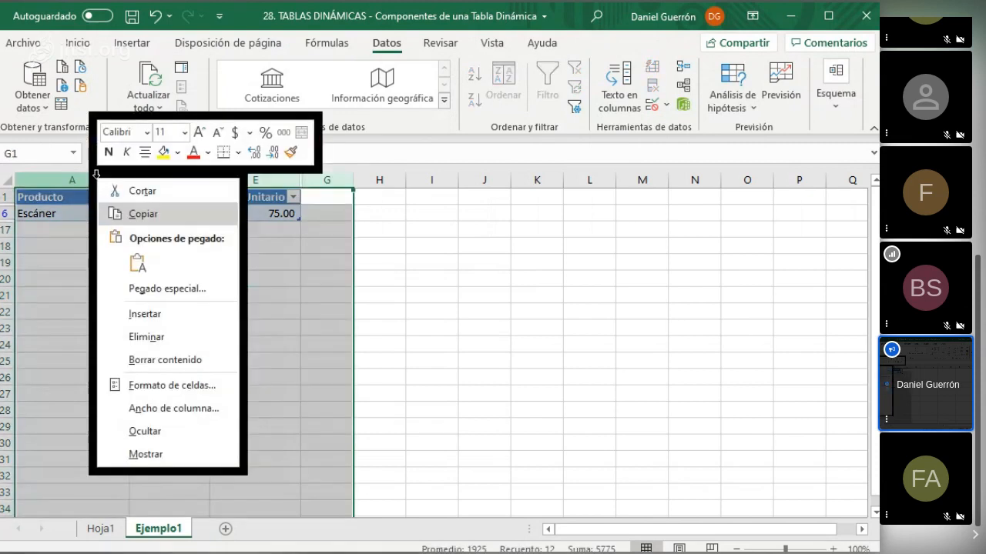
{"action": "left_click", "coordinate": [192, 430]}
{"action": "left_click", "coordinate": [255, 300]}
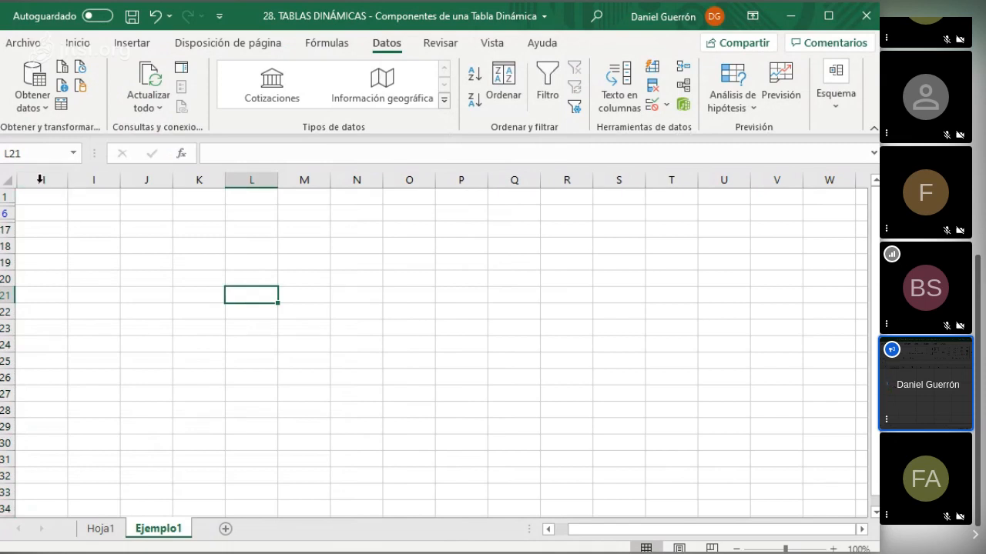
Unhide all the hidden columns across the whole Ejemplo1 sheet.
{"action": "left_click", "coordinate": [8, 181]}
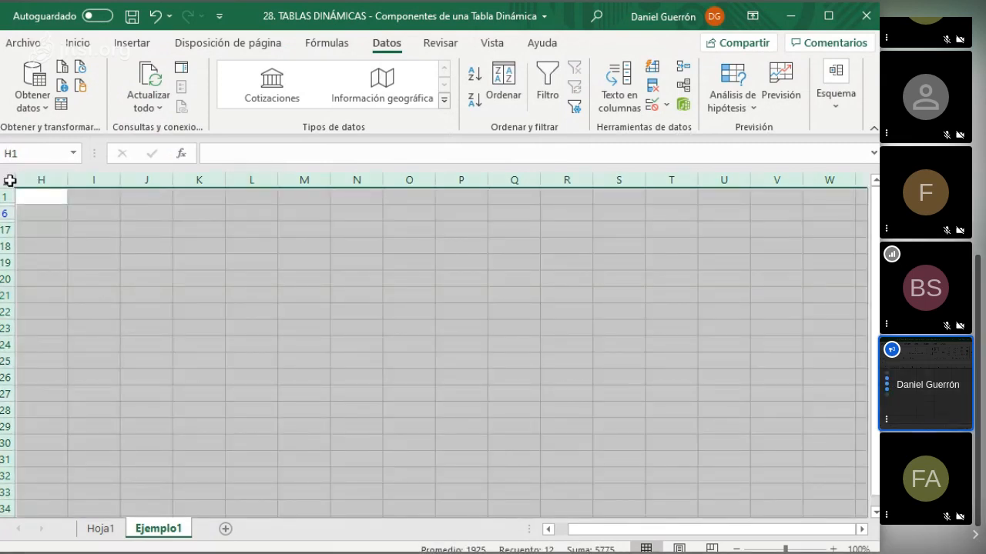
{"action": "right_click", "coordinate": [9, 180]}
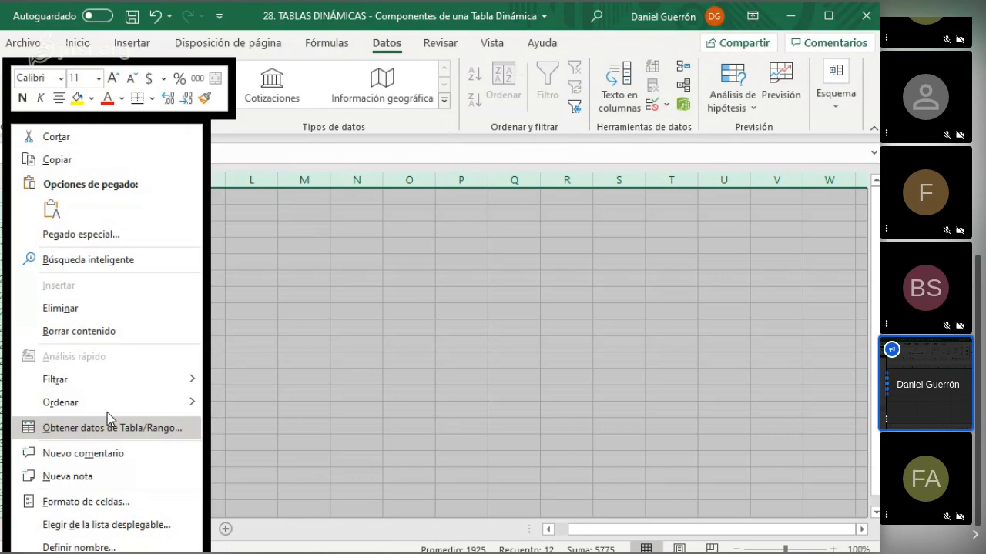
{"action": "right_click", "coordinate": [212, 182]}
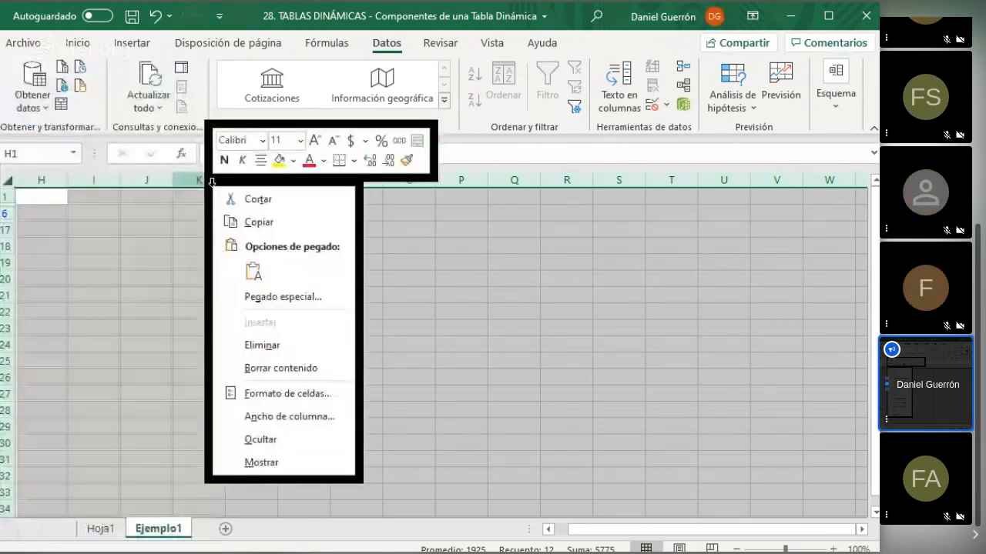
{"action": "left_click", "coordinate": [262, 463]}
{"action": "left_click", "coordinate": [215, 289]}
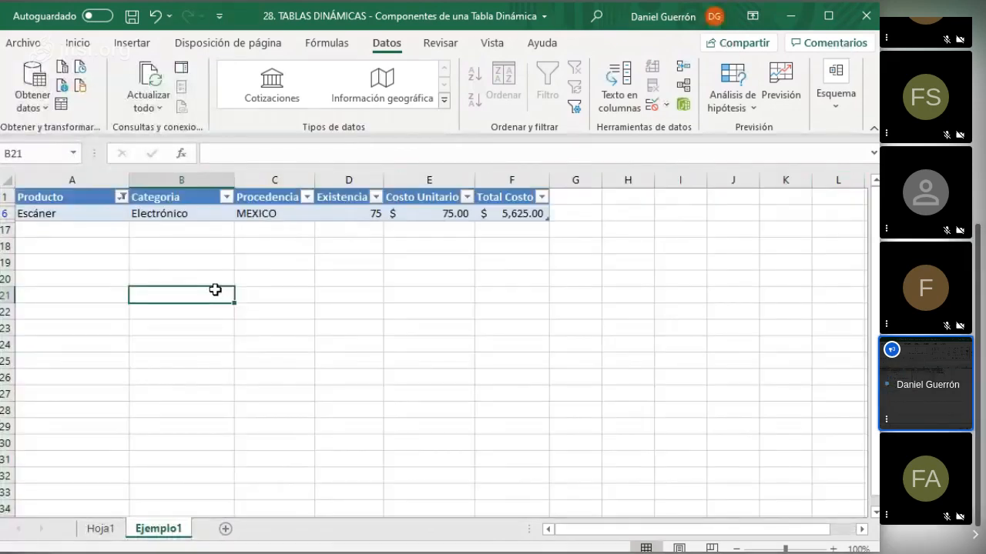
Clear the filter from the Producto column of the product table.
{"action": "left_click", "coordinate": [122, 197]}
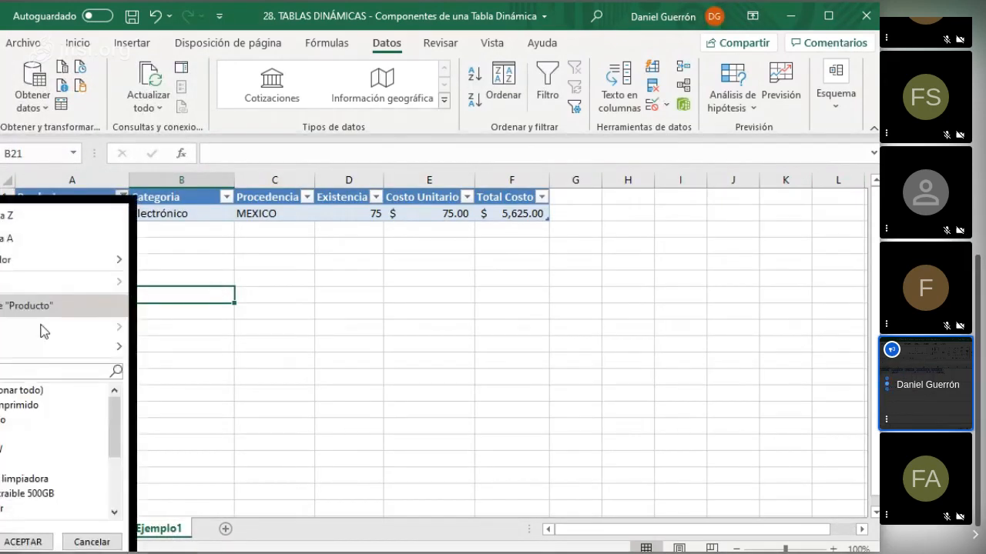
{"action": "left_click", "coordinate": [44, 306]}
{"action": "scroll", "coordinate": [324, 423], "scroll_direction": "down", "scroll_amount": 8}
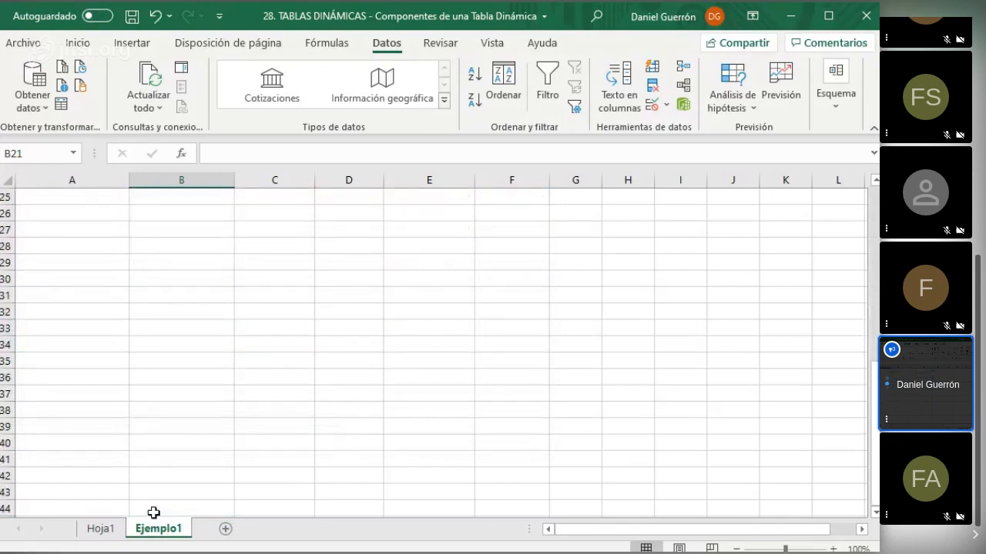
Compare the Filtro, Columna, Fila and Valor layout diagram on Hoja1 with the full product table on Ejemplo1.
{"action": "left_click", "coordinate": [100, 528]}
{"action": "scroll", "coordinate": [524, 388], "scroll_direction": "down", "scroll_amount": 10}
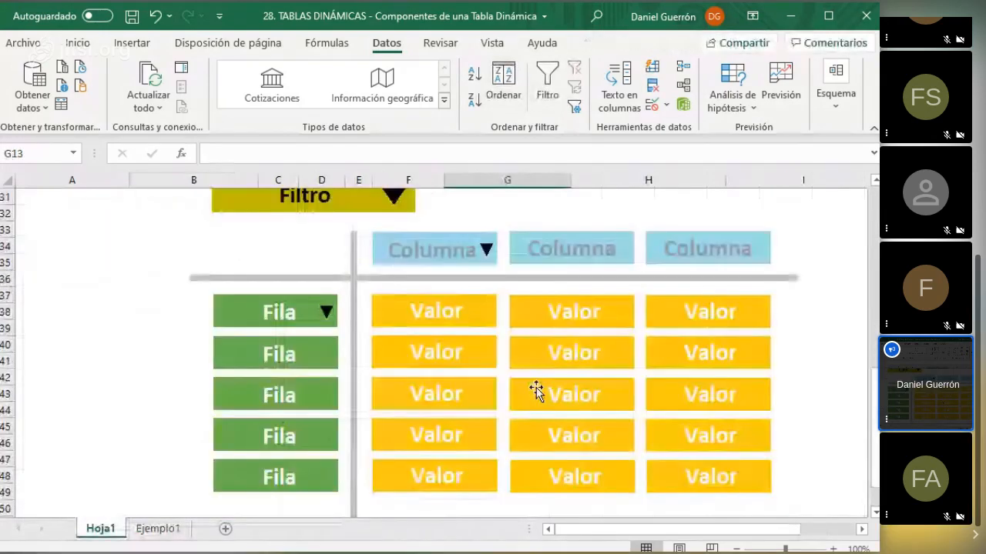
{"action": "scroll", "coordinate": [535, 390], "scroll_direction": "up", "scroll_amount": 6}
{"action": "scroll", "coordinate": [536, 391], "scroll_direction": "up", "scroll_amount": 2}
{"action": "scroll", "coordinate": [534, 391], "scroll_direction": "down", "scroll_amount": 4}
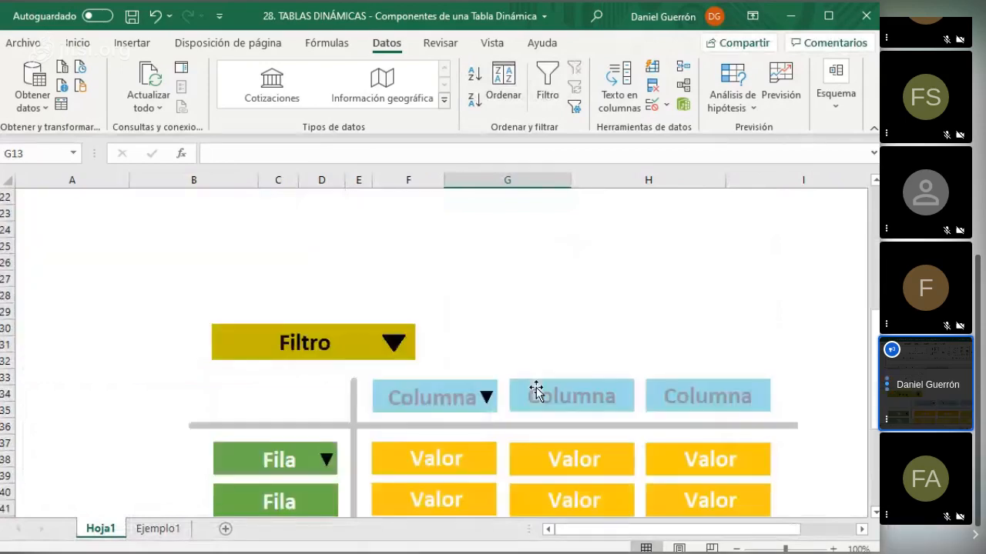
{"action": "left_click", "coordinate": [158, 528]}
{"action": "scroll", "coordinate": [235, 346], "scroll_direction": "up", "scroll_amount": 7}
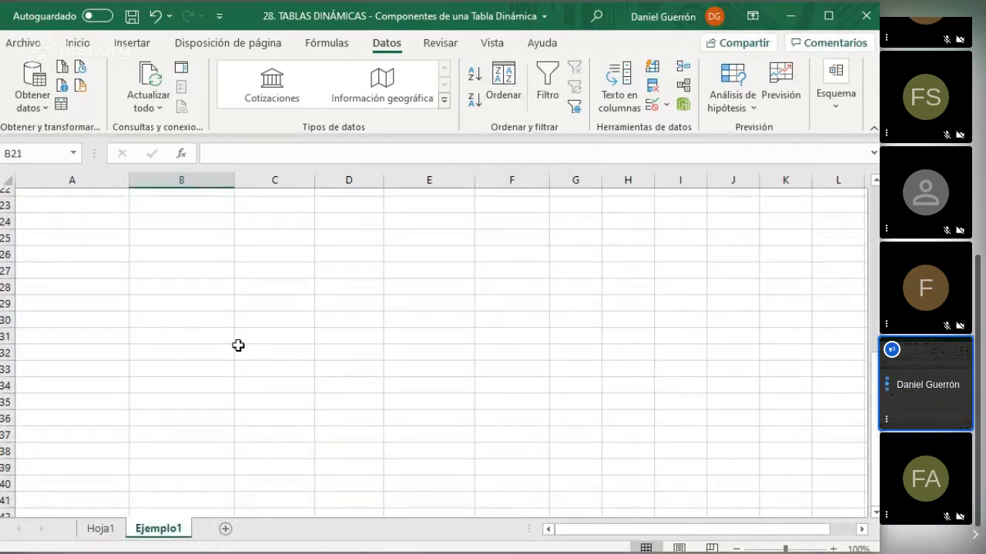
{"action": "left_click", "coordinate": [319, 245]}
{"action": "left_click", "coordinate": [183, 248]}
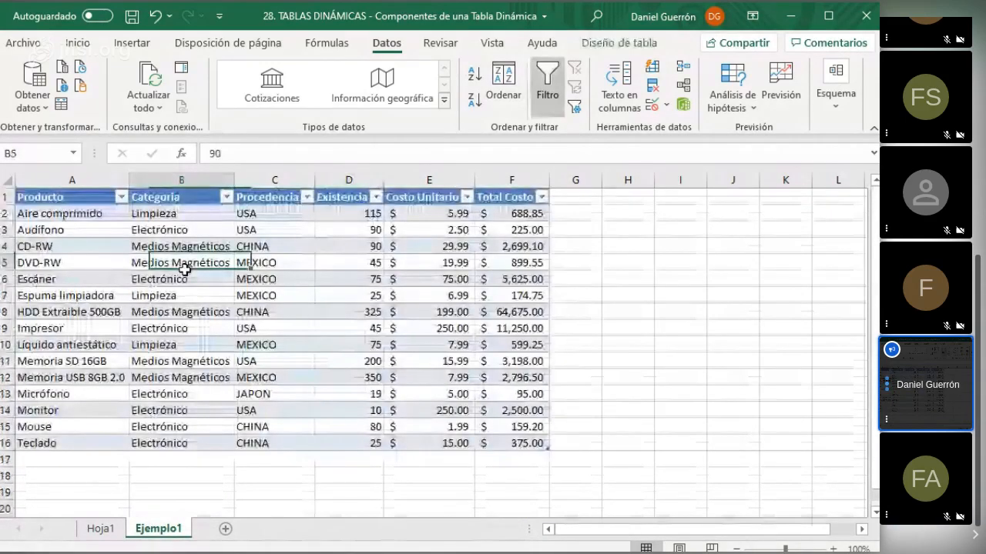
{"action": "left_click", "coordinate": [311, 330]}
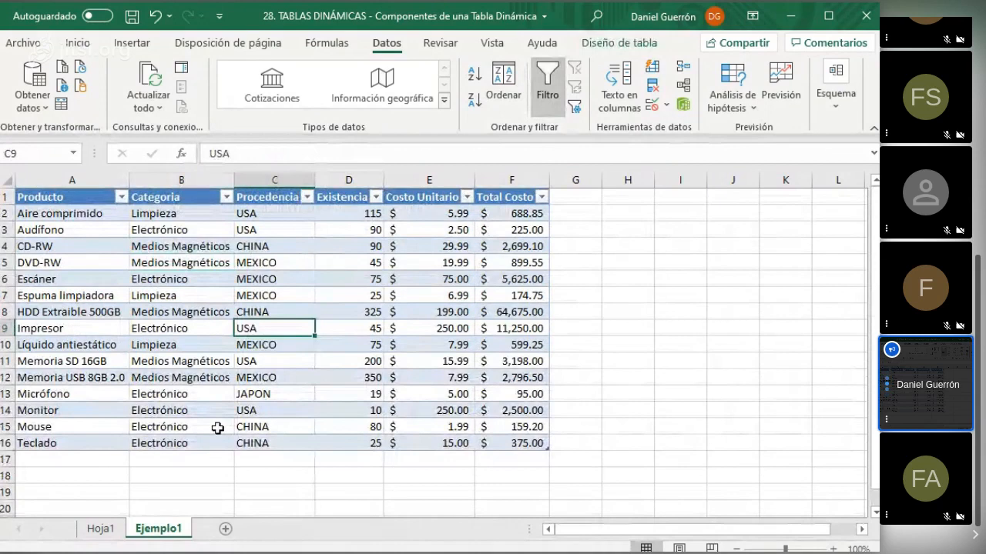
Display the field list for the pivot table on Hoja1.
{"action": "left_click", "coordinate": [102, 529]}
{"action": "scroll", "coordinate": [308, 370], "scroll_direction": "up", "scroll_amount": 6}
{"action": "left_click", "coordinate": [196, 326]}
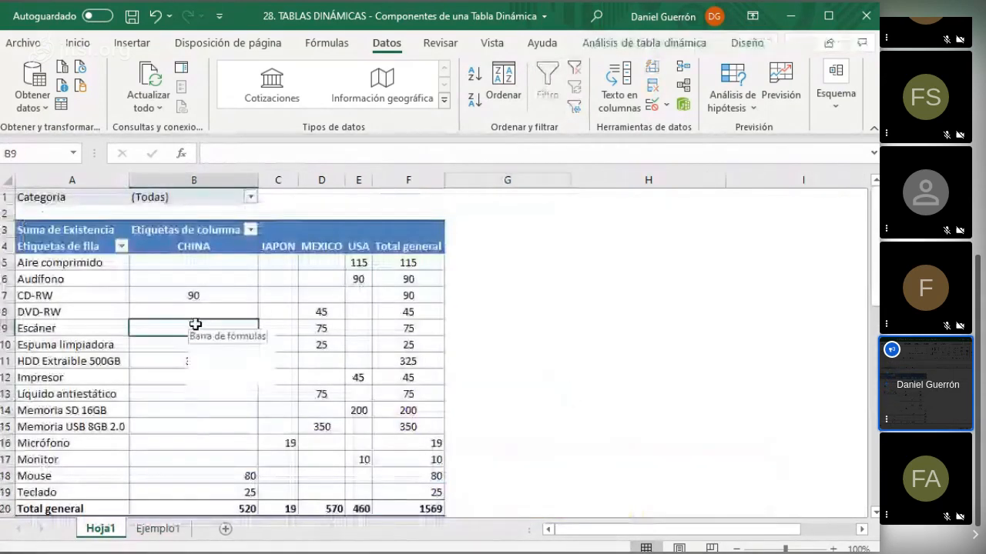
{"action": "right_click", "coordinate": [275, 306]}
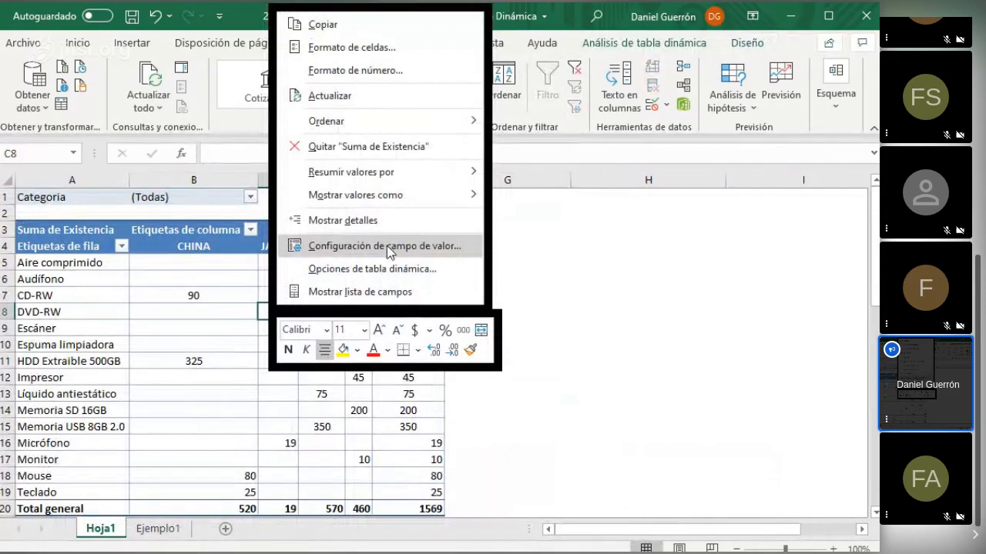
{"action": "left_click", "coordinate": [377, 291]}
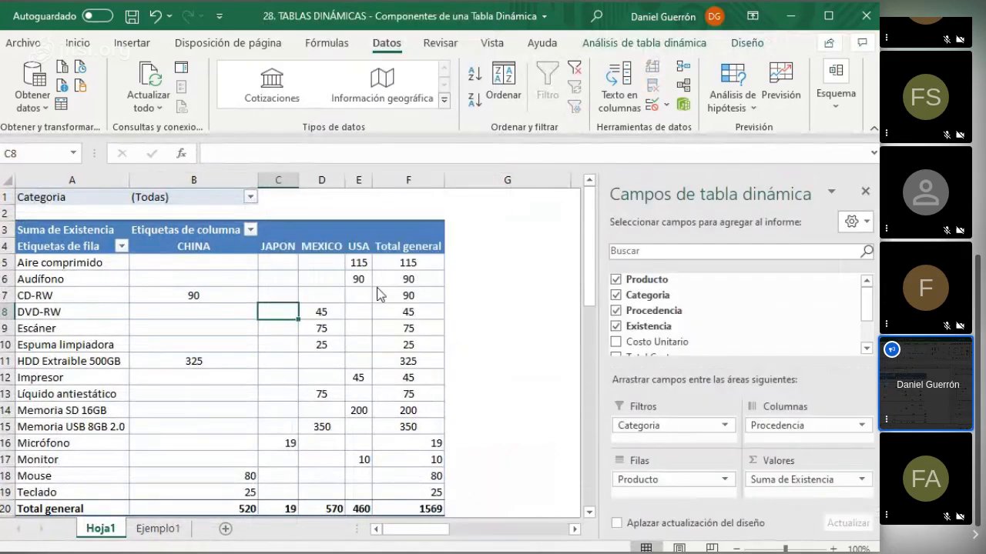
Remove the Producto, Categoria, Procedencia and Existencia fields from the pivot table, leaving its layout empty.
{"action": "left_click", "coordinate": [616, 280]}
{"action": "left_click", "coordinate": [616, 295]}
{"action": "left_click", "coordinate": [616, 310]}
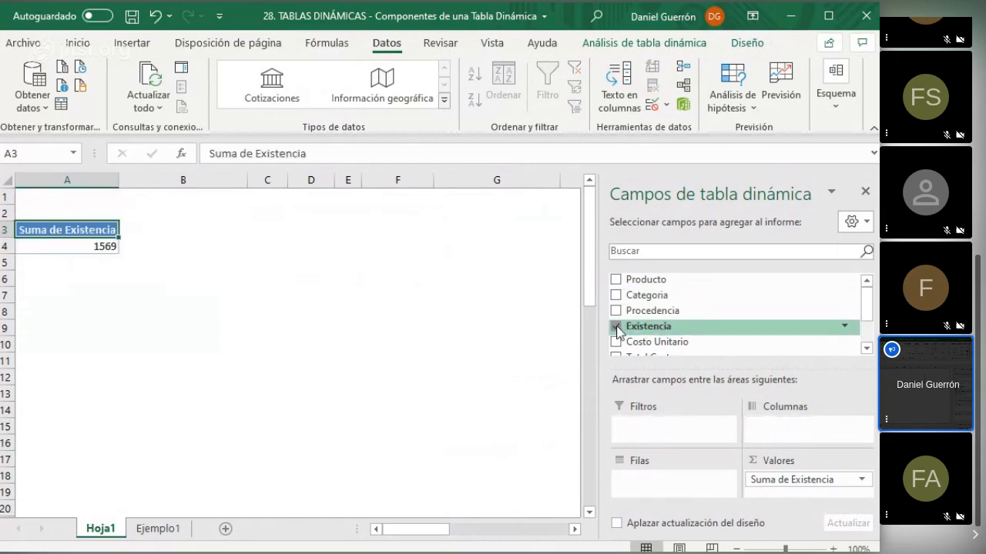
{"action": "left_click", "coordinate": [616, 327]}
{"action": "left_click", "coordinate": [429, 359]}
{"action": "left_click", "coordinate": [231, 316]}
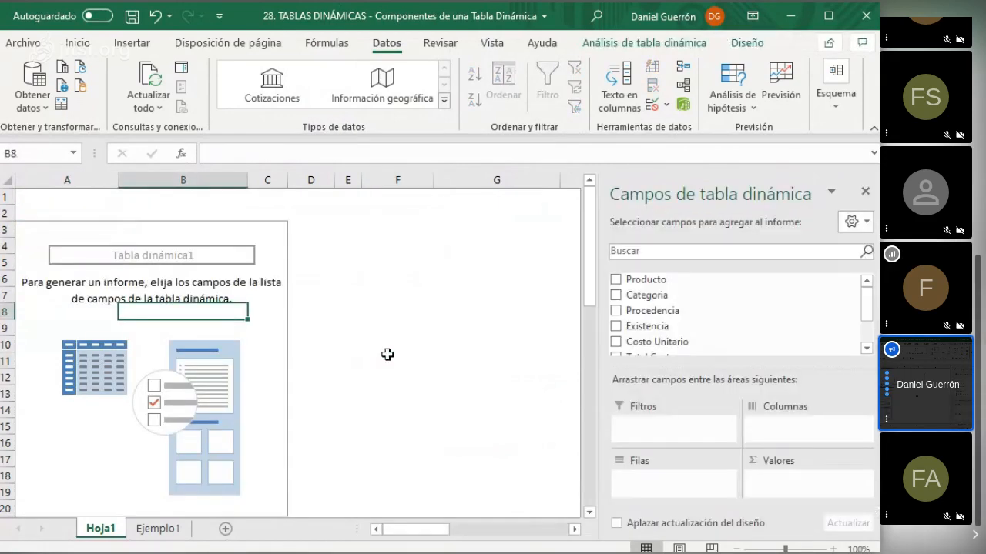
{"action": "left_click", "coordinate": [385, 354]}
{"action": "scroll", "coordinate": [388, 355], "scroll_direction": "down", "scroll_amount": 2}
{"action": "scroll", "coordinate": [388, 355], "scroll_direction": "up", "scroll_amount": 2}
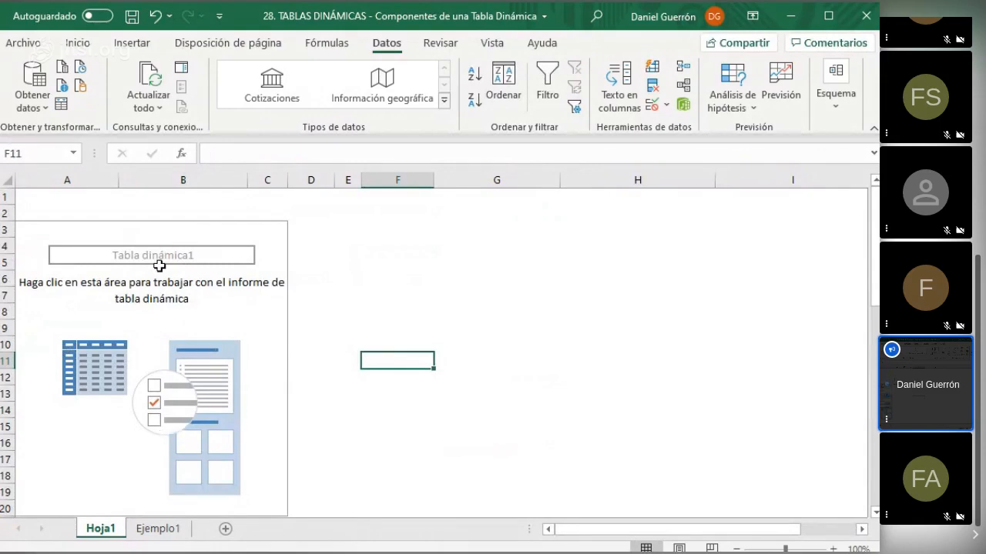
Examine the source and destination options for creating a pivot table from Tabla1 on Ejemplo1, without creating one.
{"action": "left_click", "coordinate": [158, 528]}
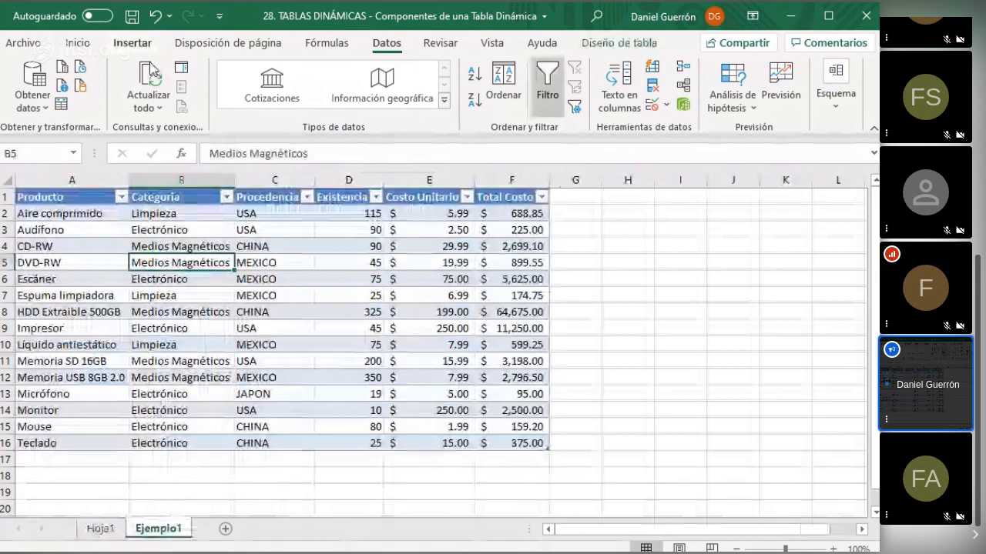
{"action": "left_click", "coordinate": [134, 42]}
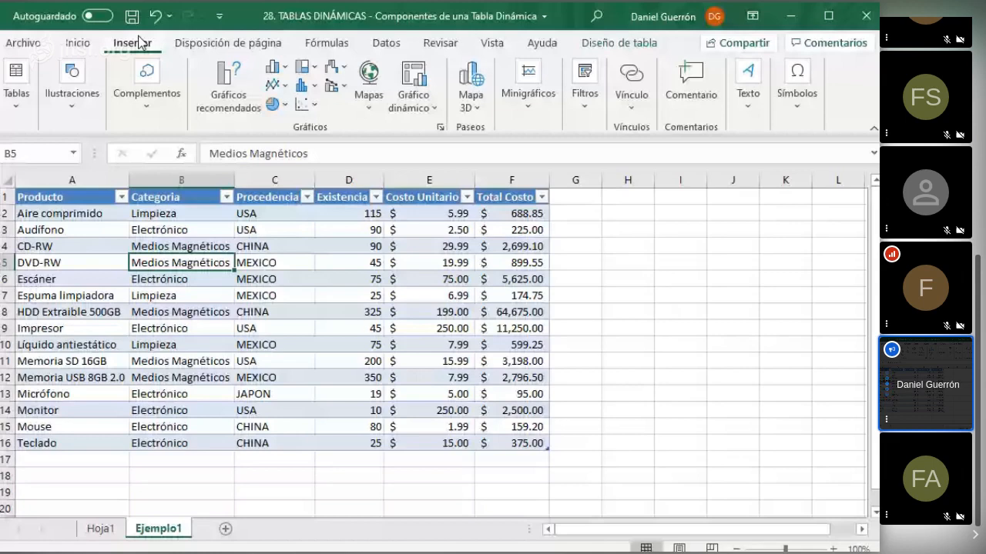
{"action": "left_click", "coordinate": [16, 85]}
{"action": "left_click", "coordinate": [23, 147]}
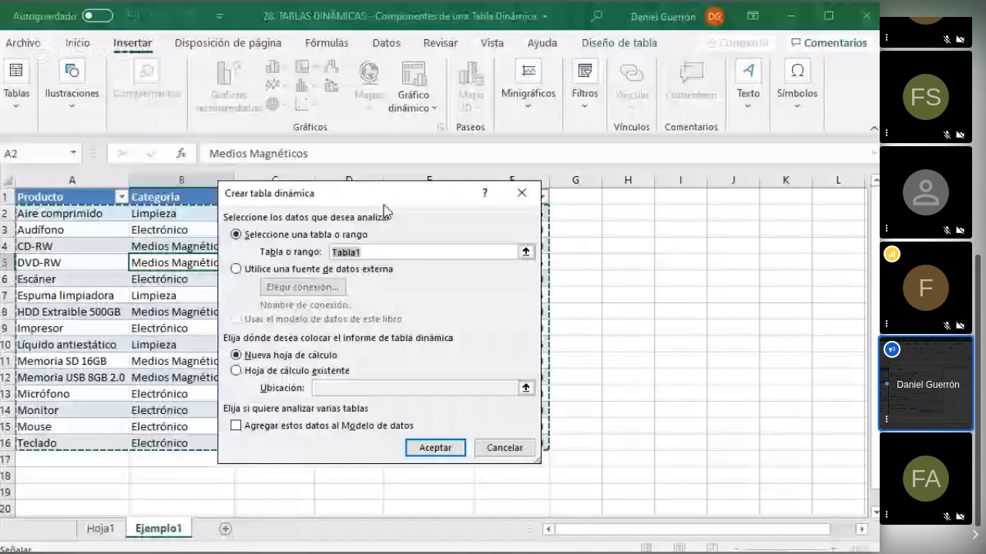
{"action": "left_click_drag", "start_coordinate": [384, 208], "coordinate": [388, 212]}
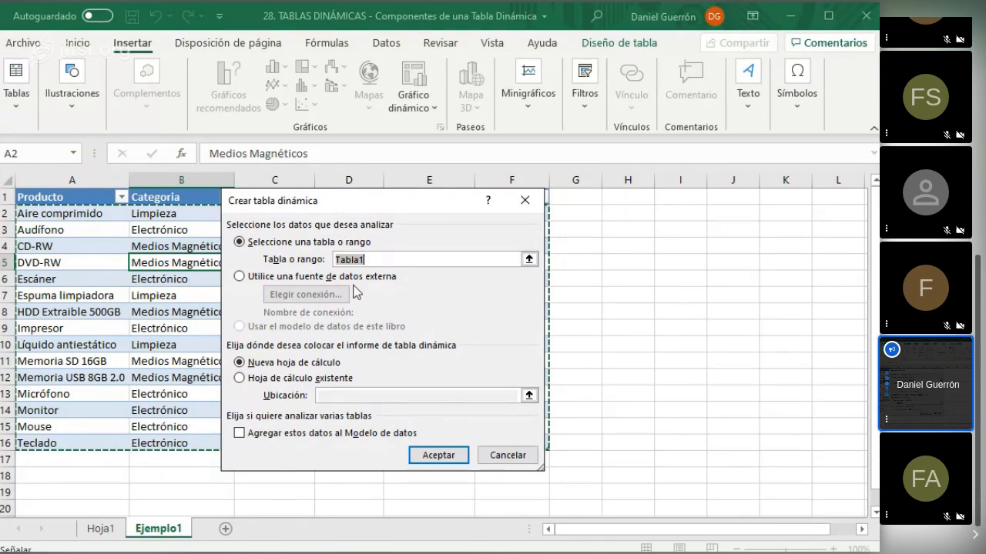
{"action": "left_click", "coordinate": [516, 456]}
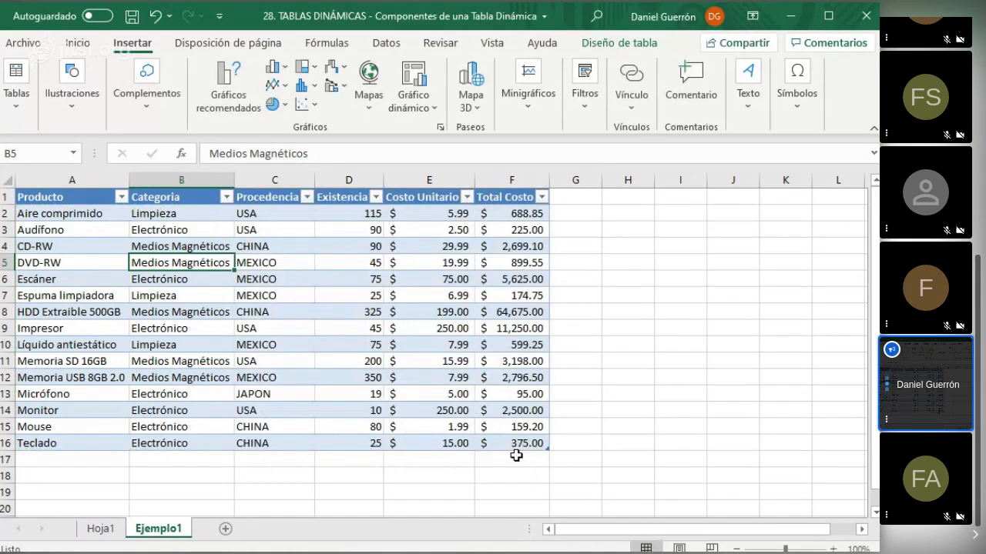
Select the whole product table A1:F16 on Ejemplo1 and check whether the Tabla command can be used on it.
{"action": "left_click", "coordinate": [123, 241]}
{"action": "left_click_drag", "start_coordinate": [116, 251], "coordinate": [511, 443]}
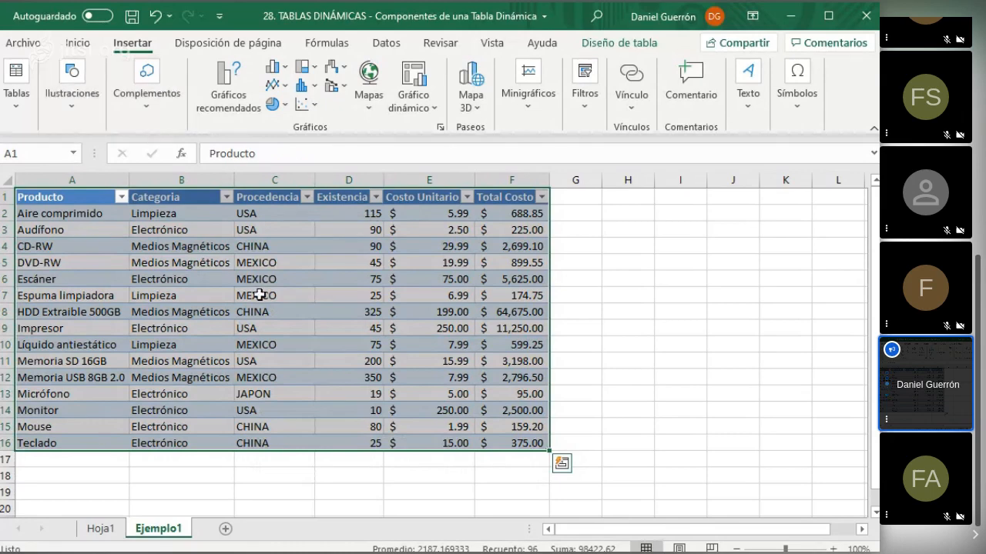
{"action": "left_click", "coordinate": [30, 107]}
{"action": "left_click", "coordinate": [143, 47]}
{"action": "left_click", "coordinate": [23, 111]}
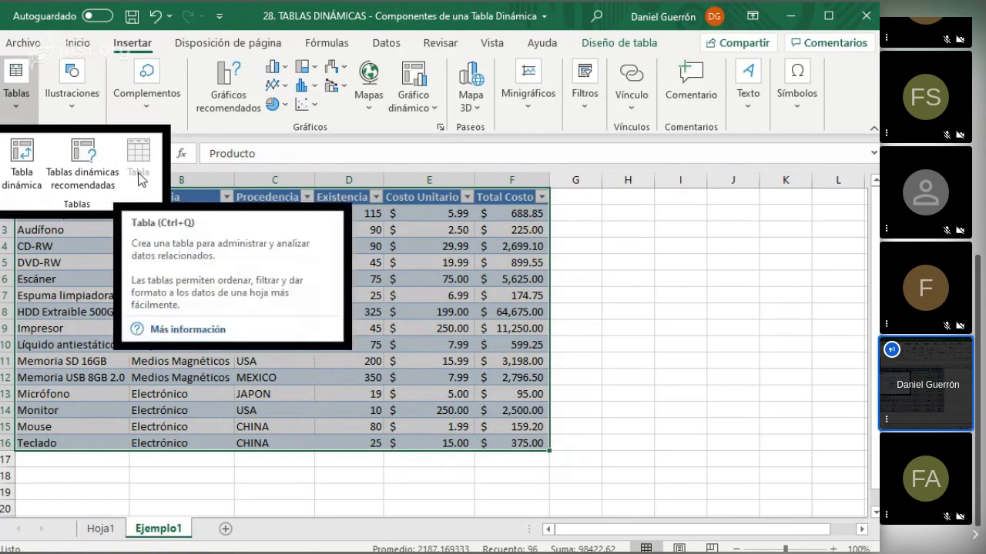
{"action": "key", "text": "Escape"}
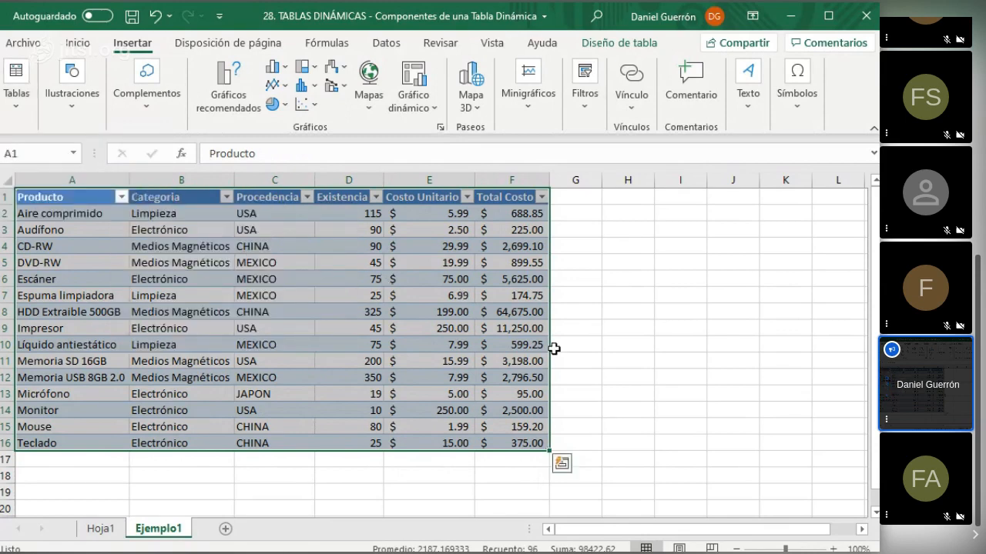
Copy the product table A1:F16 and paste it as values only starting at cell A25.
{"action": "key", "text": "ctrl+c"}
{"action": "scroll", "coordinate": [136, 323], "scroll_direction": "down", "scroll_amount": 5}
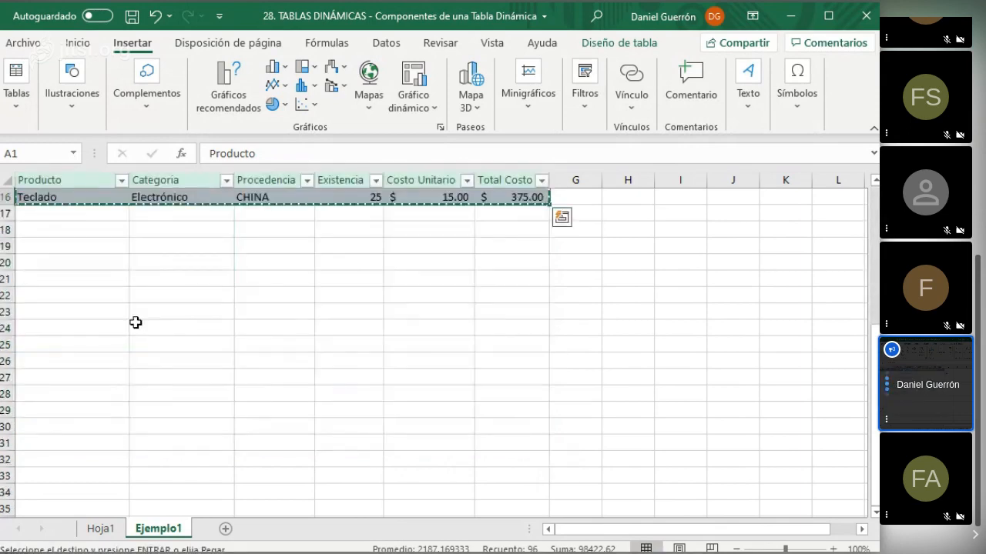
{"action": "left_click", "coordinate": [127, 324]}
{"action": "scroll", "coordinate": [130, 341], "scroll_direction": "down", "scroll_amount": 2}
{"action": "key", "text": "ctrl+v"}
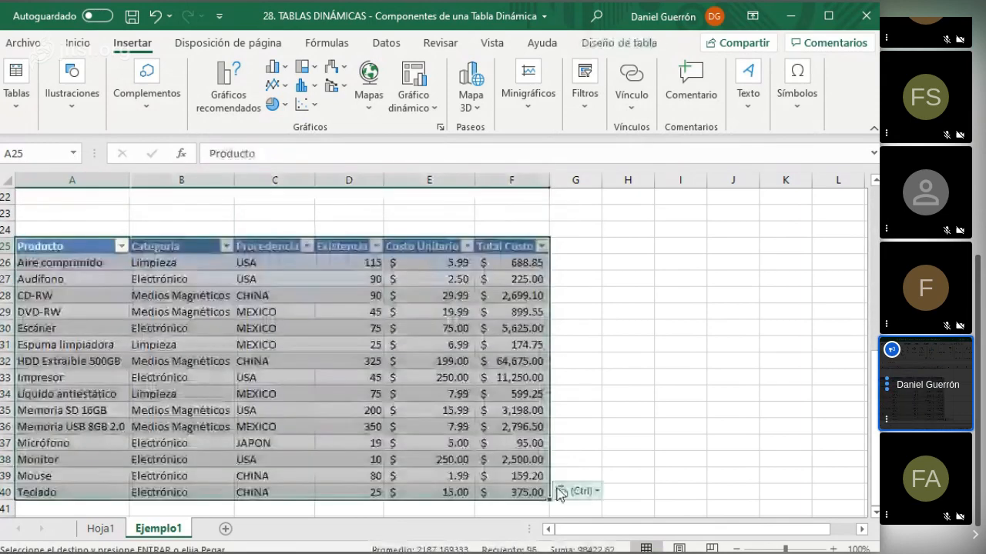
{"action": "left_click", "coordinate": [578, 491]}
{"action": "left_click", "coordinate": [569, 422]}
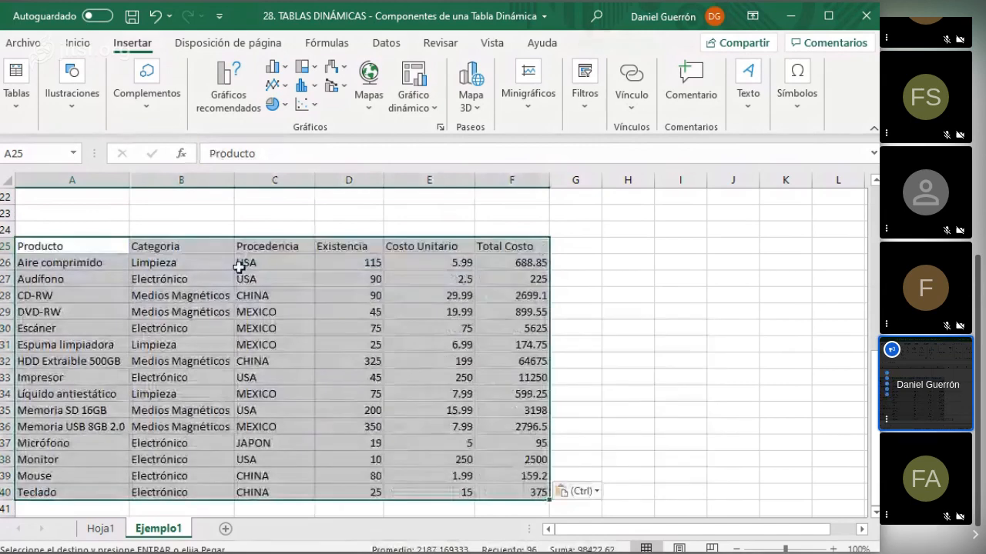
Convert the pasted range A25:F40 into a table, keeping the option that the table has headers.
{"action": "left_click", "coordinate": [17, 100]}
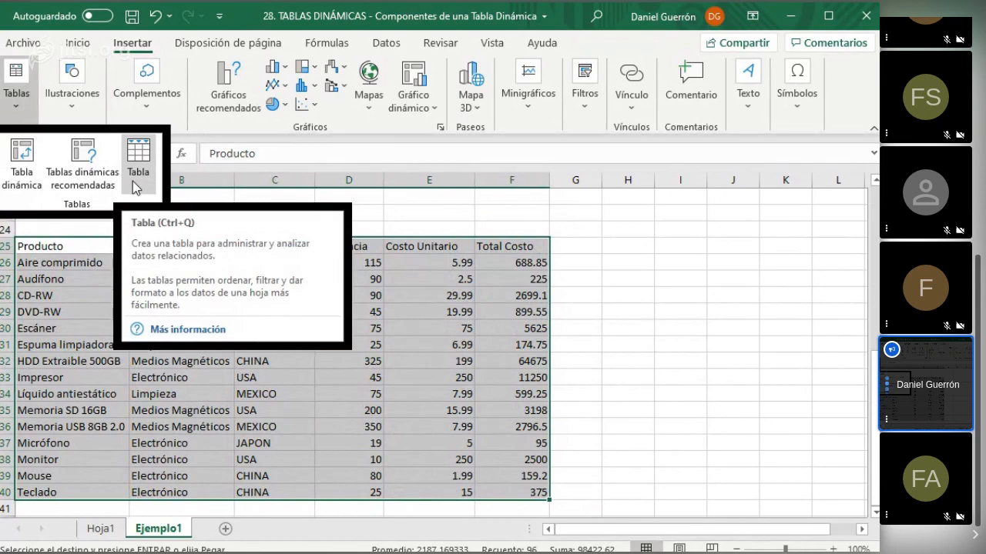
{"action": "left_click", "coordinate": [93, 266]}
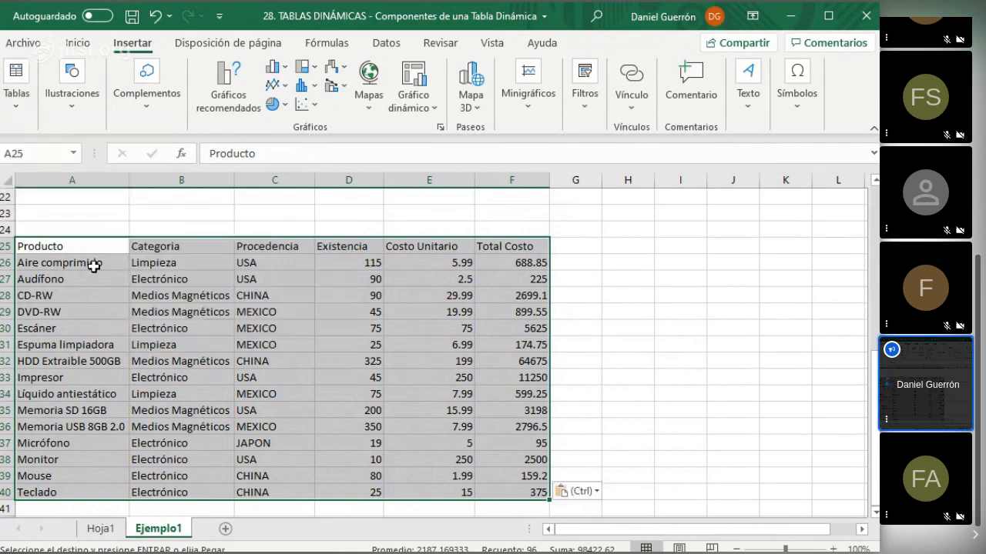
{"action": "left_click", "coordinate": [93, 265]}
{"action": "left_click_drag", "start_coordinate": [108, 249], "coordinate": [60, 494]}
{"action": "left_click", "coordinate": [455, 346]}
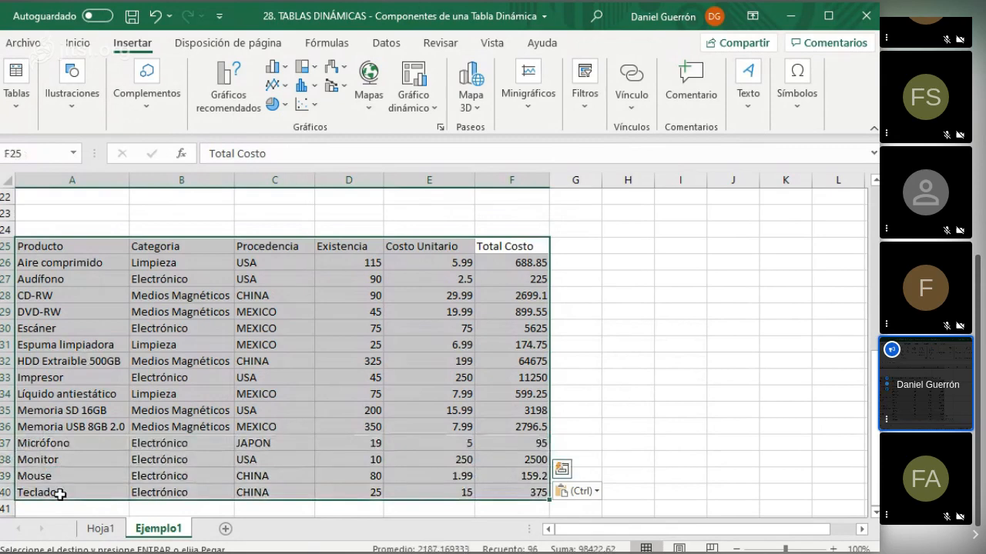
{"action": "left_click", "coordinate": [22, 114]}
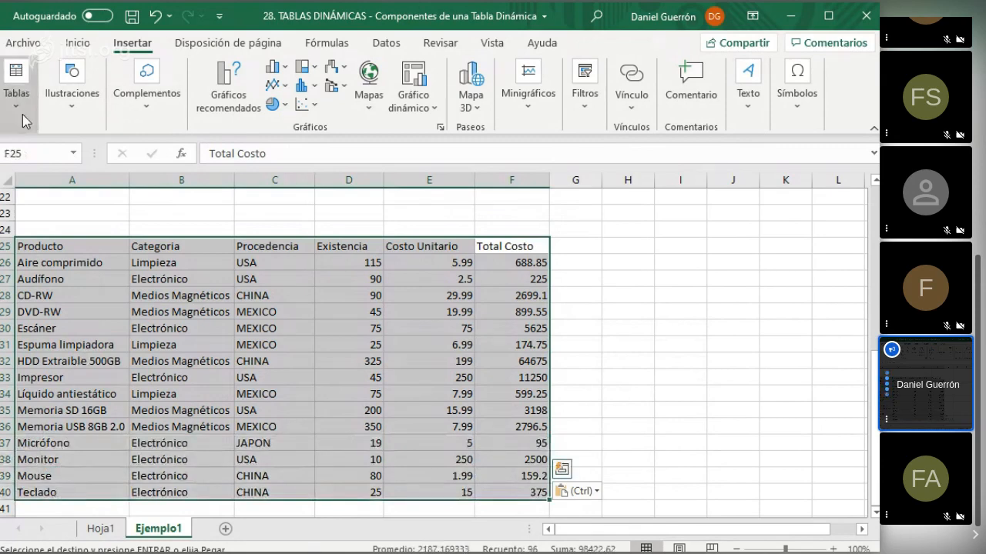
{"action": "left_click", "coordinate": [149, 165]}
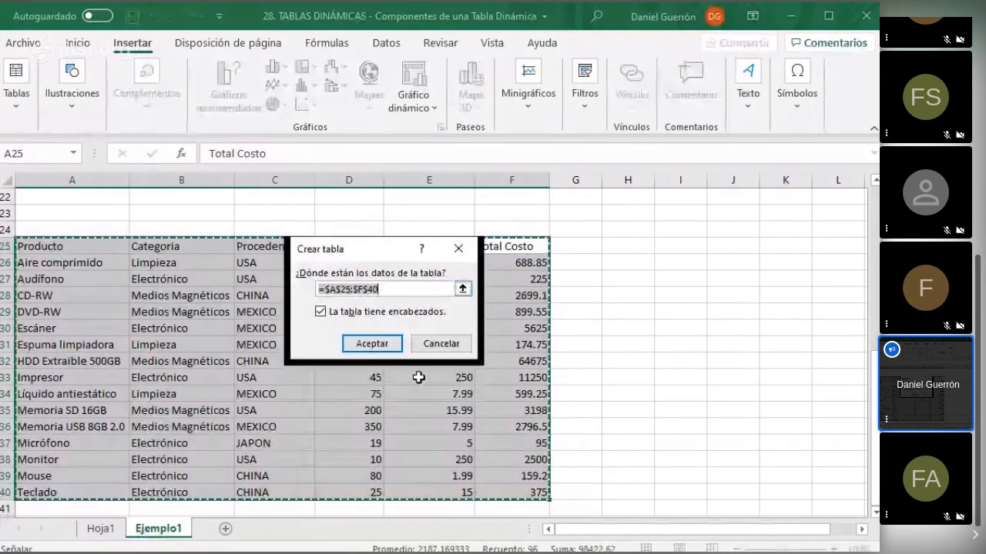
{"action": "left_click", "coordinate": [349, 239]}
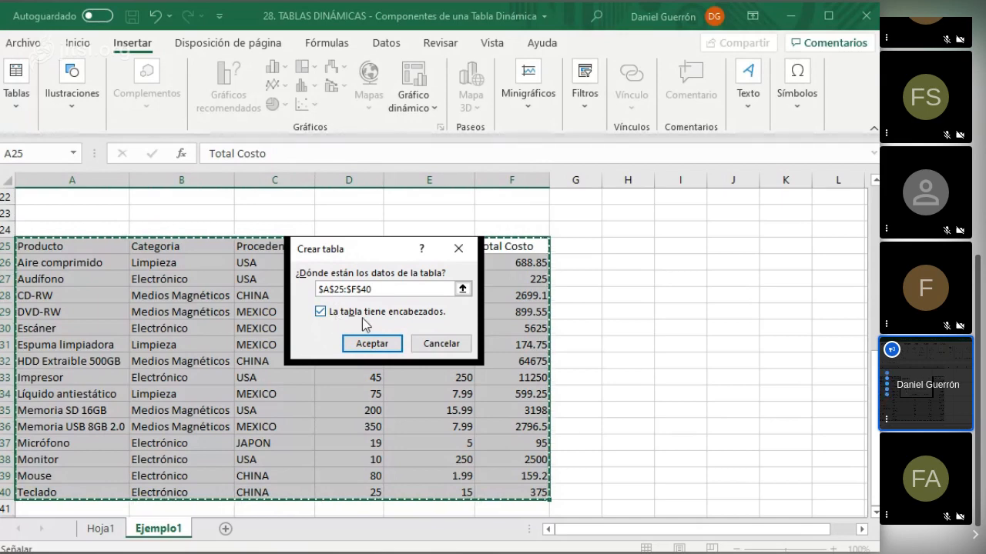
{"action": "left_click", "coordinate": [320, 314]}
{"action": "left_click", "coordinate": [322, 311]}
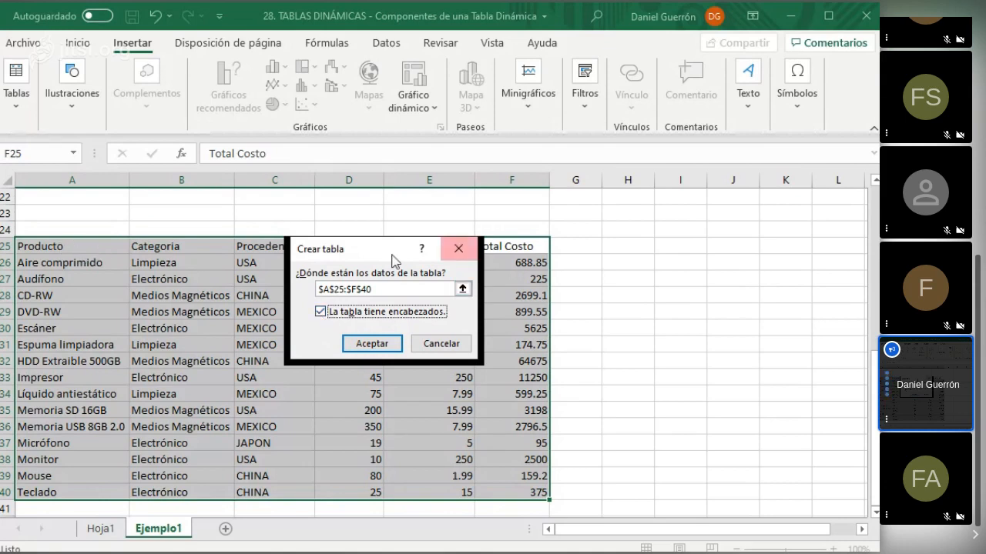
{"action": "left_click", "coordinate": [384, 346]}
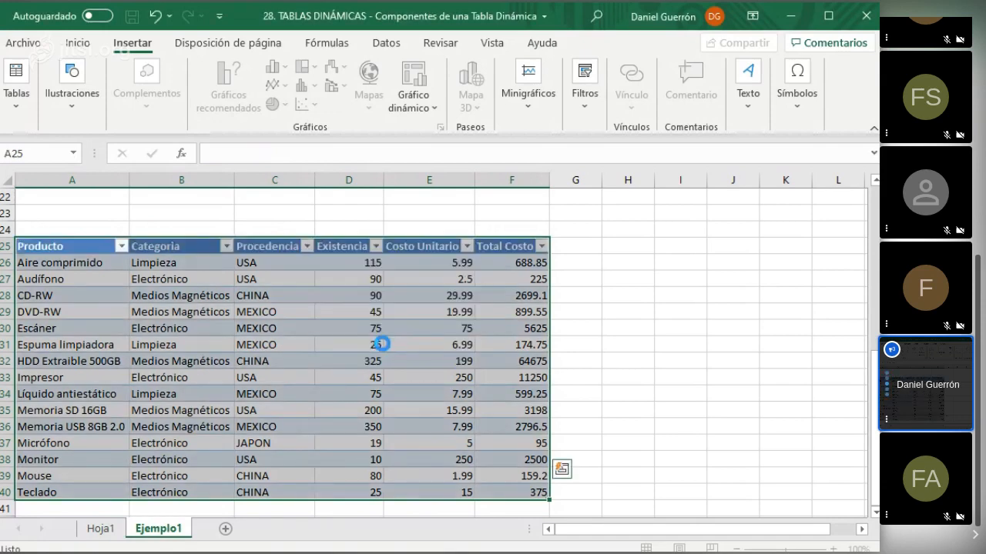
Examine the rows and filter headers of the new table in A25:F40.
{"action": "left_click", "coordinate": [508, 363]}
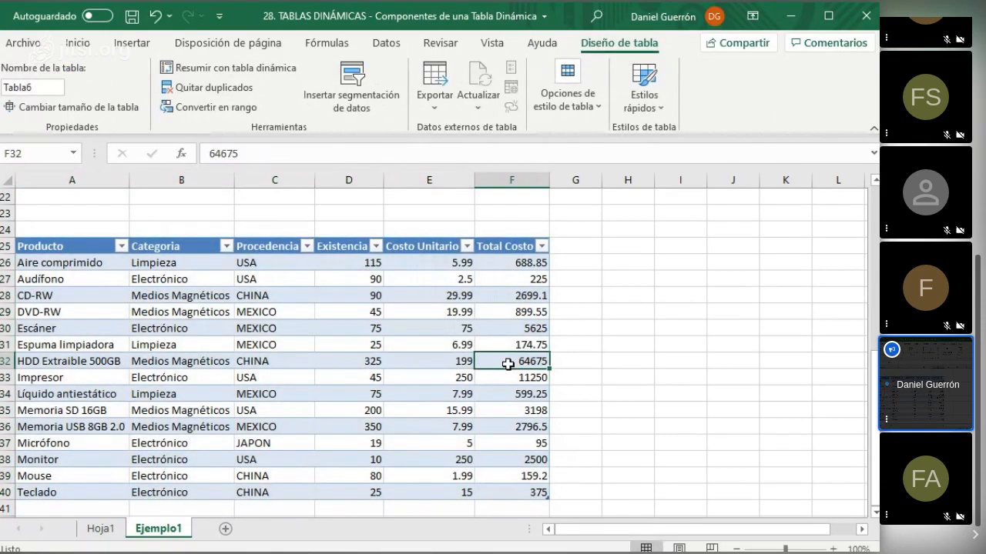
{"action": "left_click", "coordinate": [349, 344]}
{"action": "left_click", "coordinate": [244, 392]}
{"action": "scroll", "coordinate": [244, 391], "scroll_direction": "down", "scroll_amount": 1}
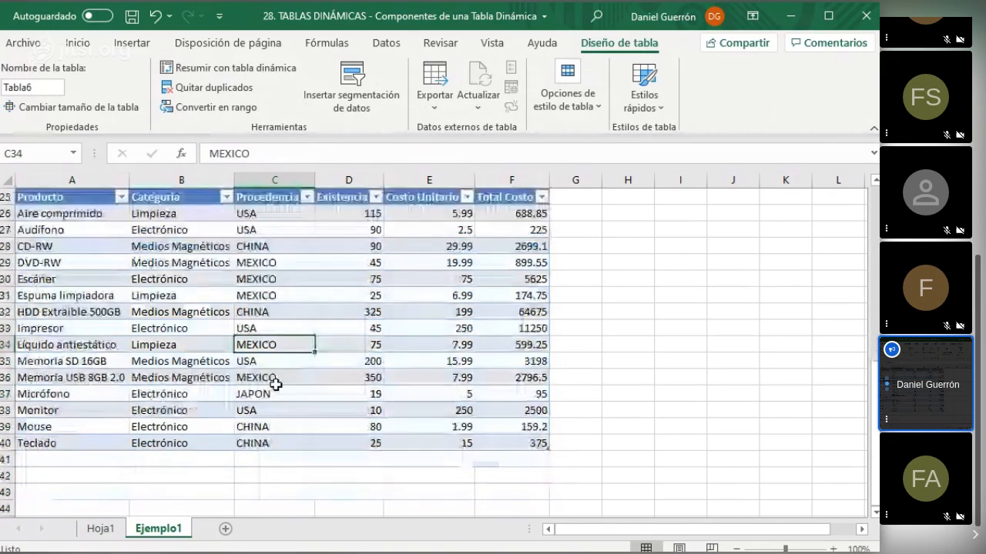
{"action": "left_click", "coordinate": [283, 278]}
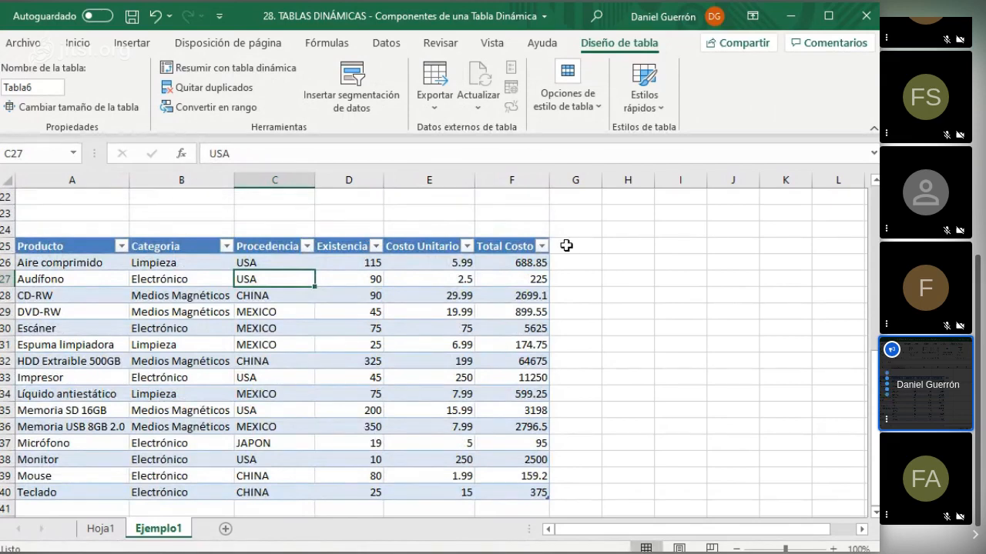
{"action": "scroll", "coordinate": [90, 459], "scroll_direction": "down", "scroll_amount": 1}
{"action": "scroll", "coordinate": [556, 303], "scroll_direction": "up", "scroll_amount": 2}
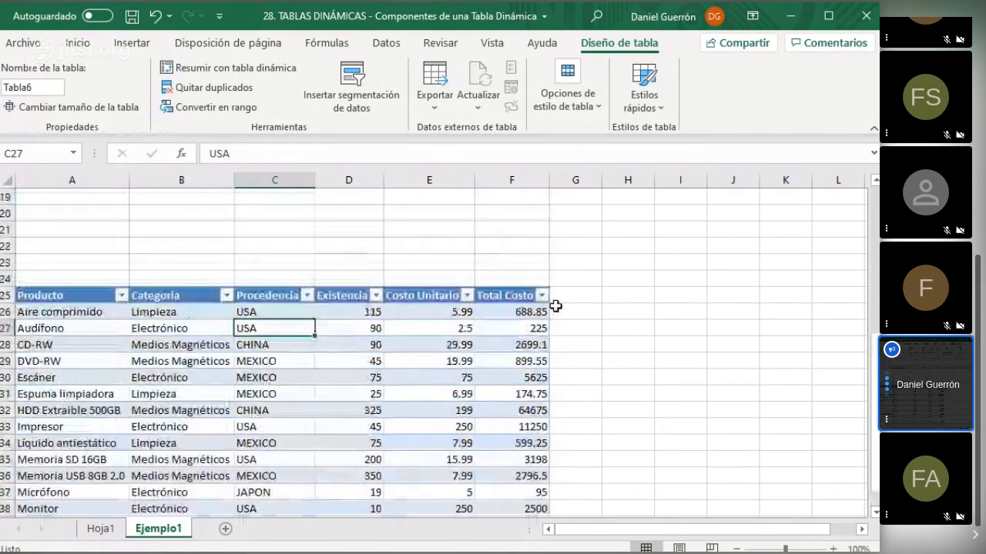
{"action": "scroll", "coordinate": [539, 268], "scroll_direction": "down", "scroll_amount": 1}
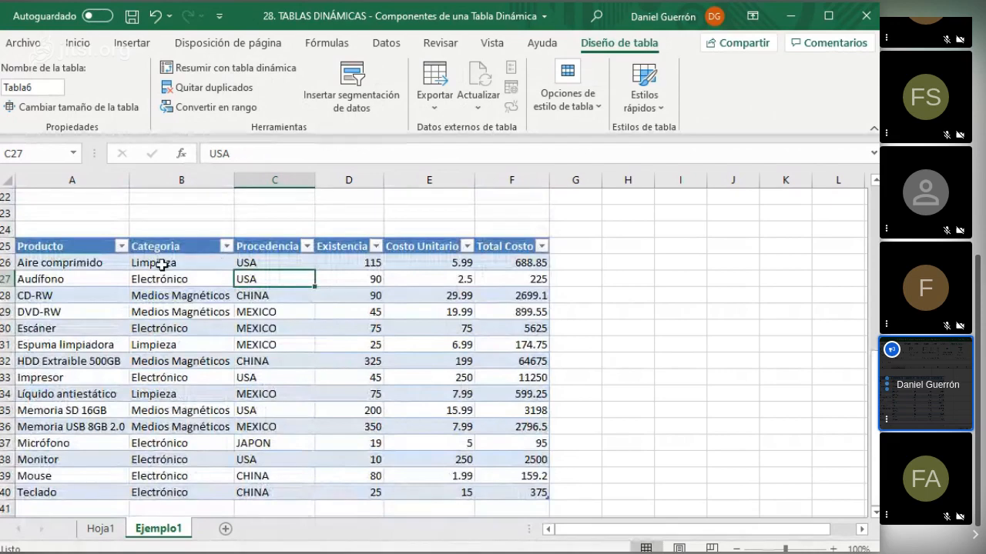
Add a column to the new table by entering a department header in G25, beside Total Costo.
{"action": "left_click", "coordinate": [574, 247]}
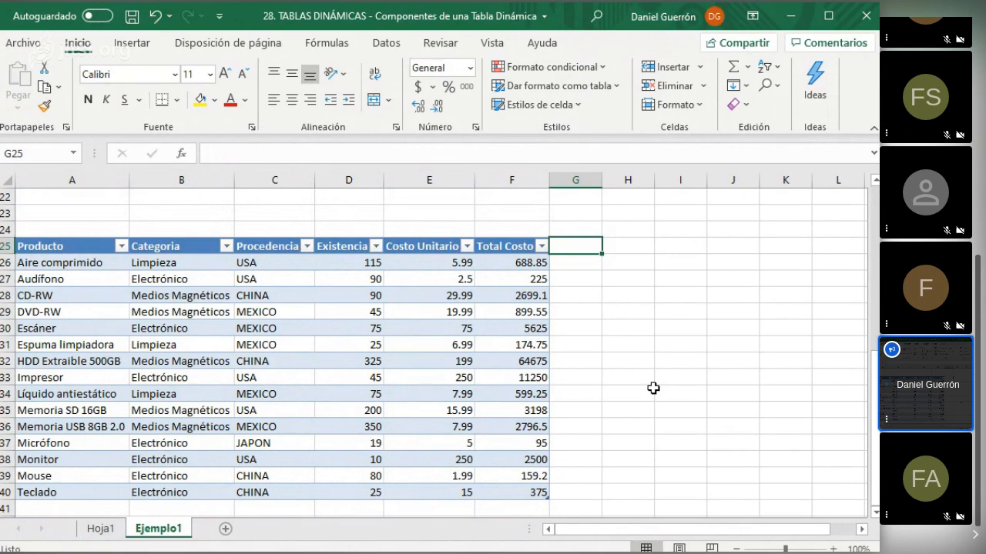
{"action": "key", "text": "F2"}
{"action": "type", "text": "de"}
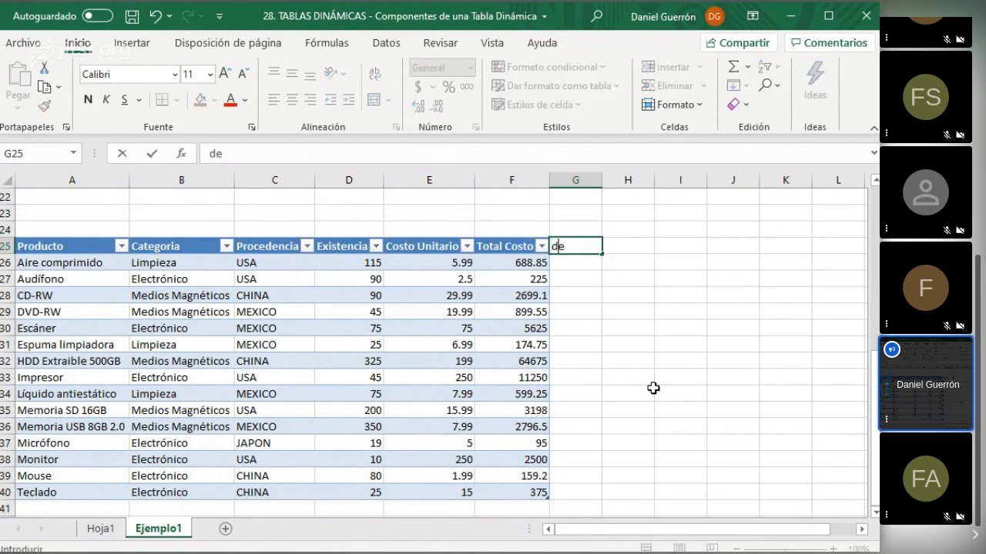
{"action": "key", "text": "BackSpace"}
{"action": "key", "text": "BackSpace"}
{"action": "type", "text": "Departamen"}
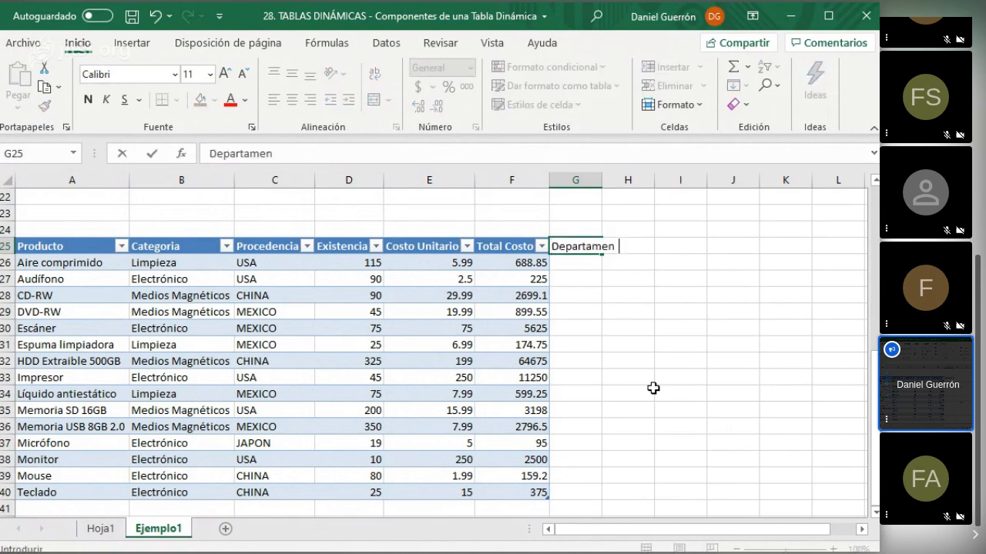
{"action": "key", "text": "Return"}
{"action": "left_click", "coordinate": [576, 337]}
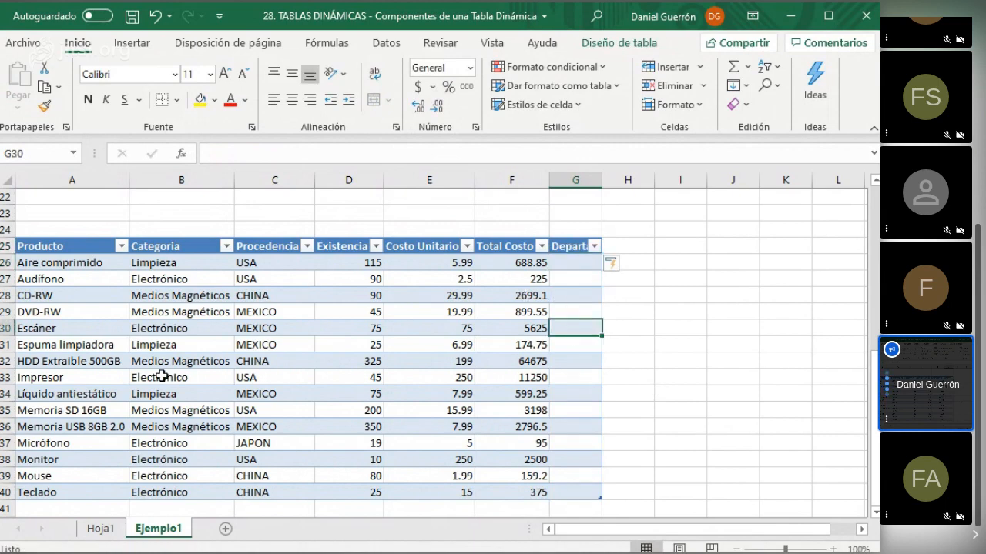
Enter Quito in G26 and rename the column header in G25 to Ciudad.
{"action": "left_click", "coordinate": [583, 267]}
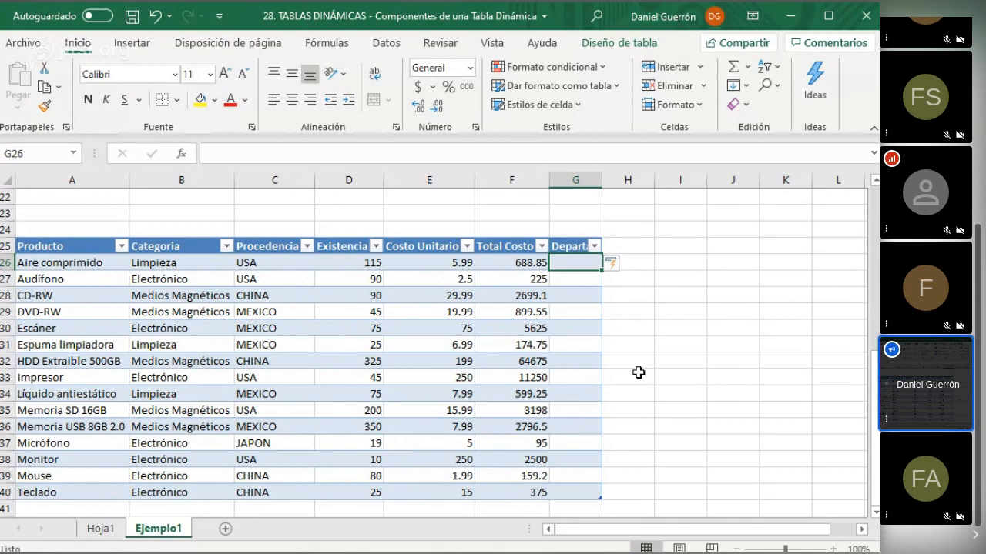
{"action": "type", "text": "Q"}
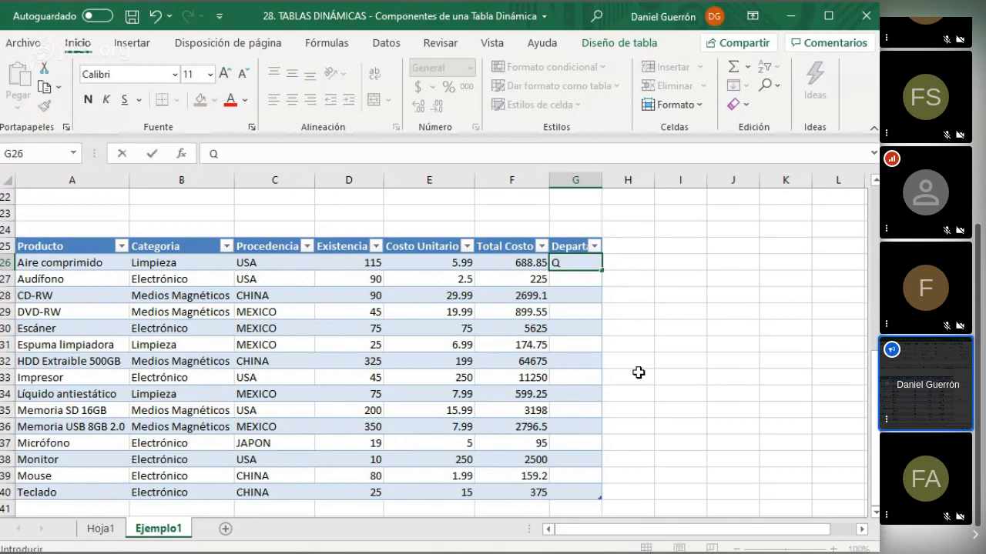
{"action": "key", "text": "BackSpace"}
{"action": "type", "text": "Quito"}
{"action": "key", "text": "Return"}
{"action": "key", "text": "Up"}
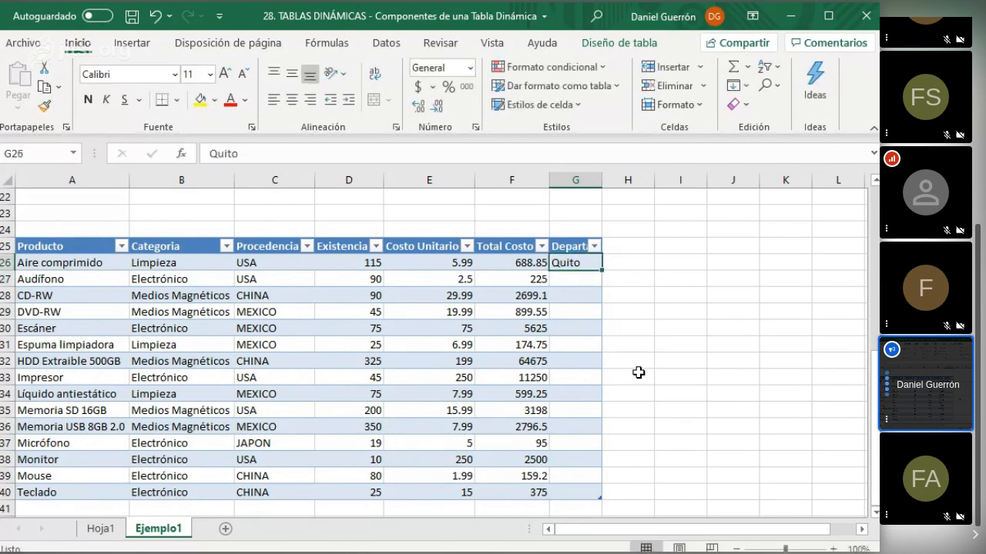
{"action": "key", "text": "Up"}
{"action": "type", "text": "Ciudad"}
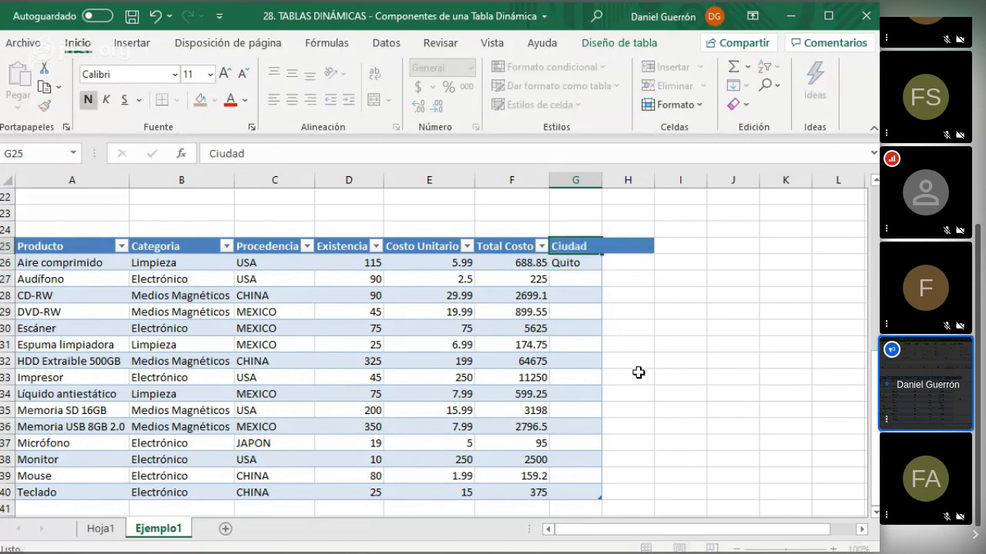
{"action": "key", "text": "Return"}
Enter Guayaquil, Cuenca and Ambato in G27:G29 of the Ciudad column.
{"action": "key", "text": "Return"}
{"action": "type", "text": "Guayaquil"}
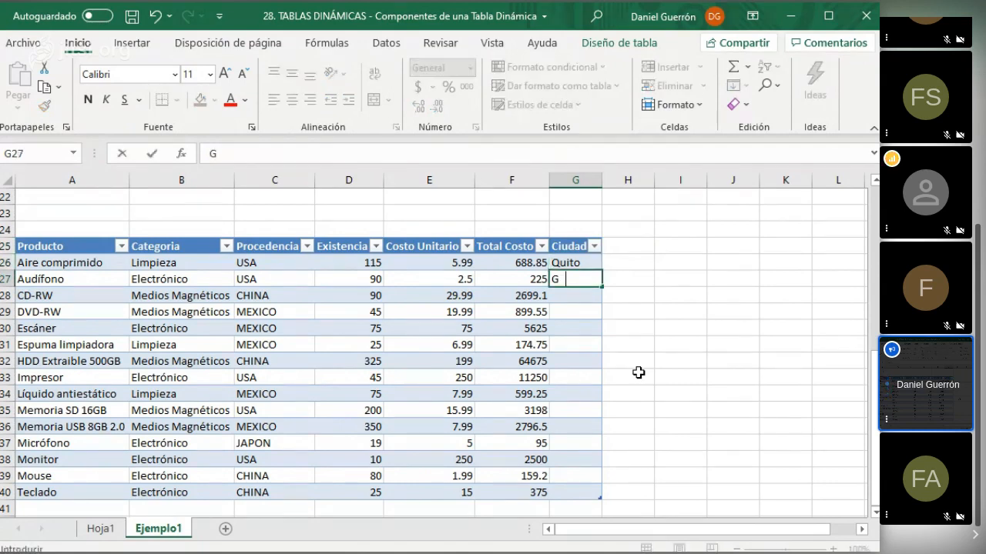
{"action": "key", "text": "Return"}
{"action": "type", "text": "Cuenca"}
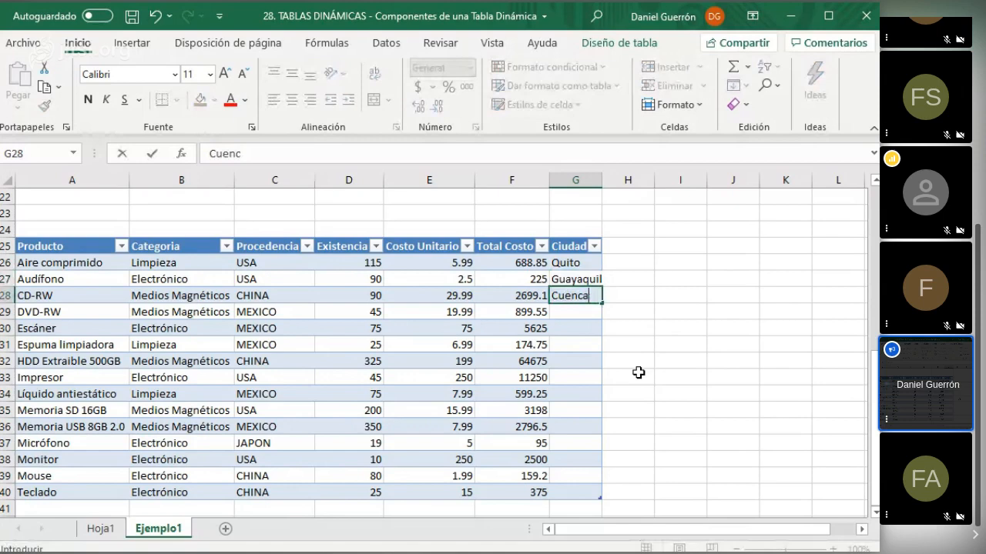
{"action": "key", "text": "Return"}
{"action": "type", "text": "Am"}
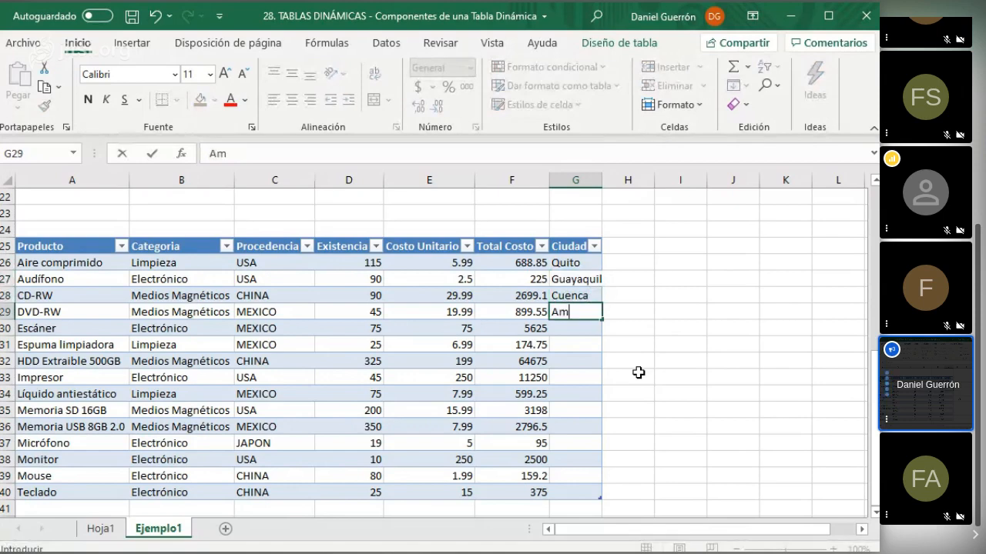
{"action": "type", "text": "bato"}
{"action": "key", "text": "Return"}
Copy the four cities in G26:G29 and paste them into G30:G33.
{"action": "key", "text": "Up"}
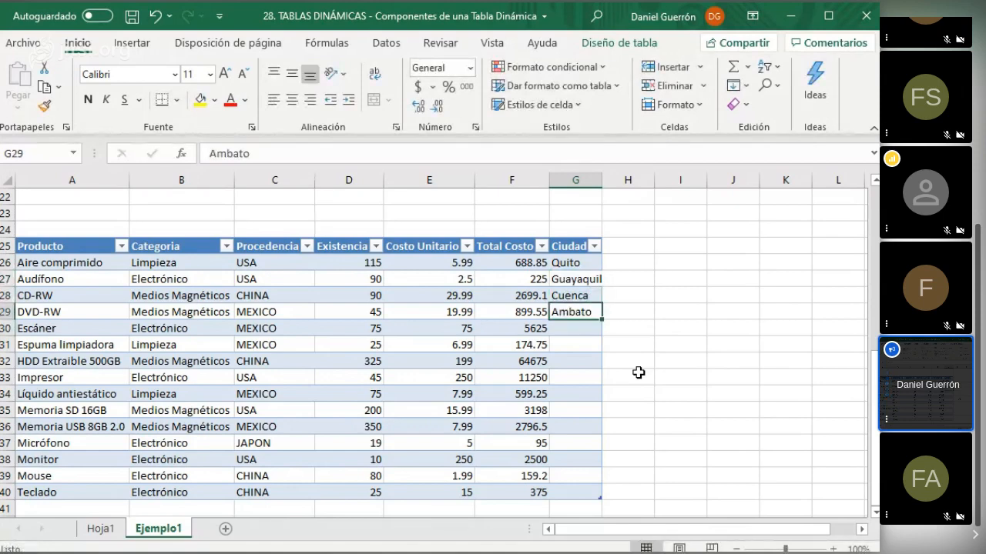
{"action": "key", "text": "shift+Up"}
{"action": "key", "text": "shift+Up"}
{"action": "key", "text": "shift+Up"}
{"action": "key", "text": "ctrl+c"}
{"action": "key", "text": "Down"}
{"action": "key", "text": "Down"}
{"action": "key", "text": "Down"}
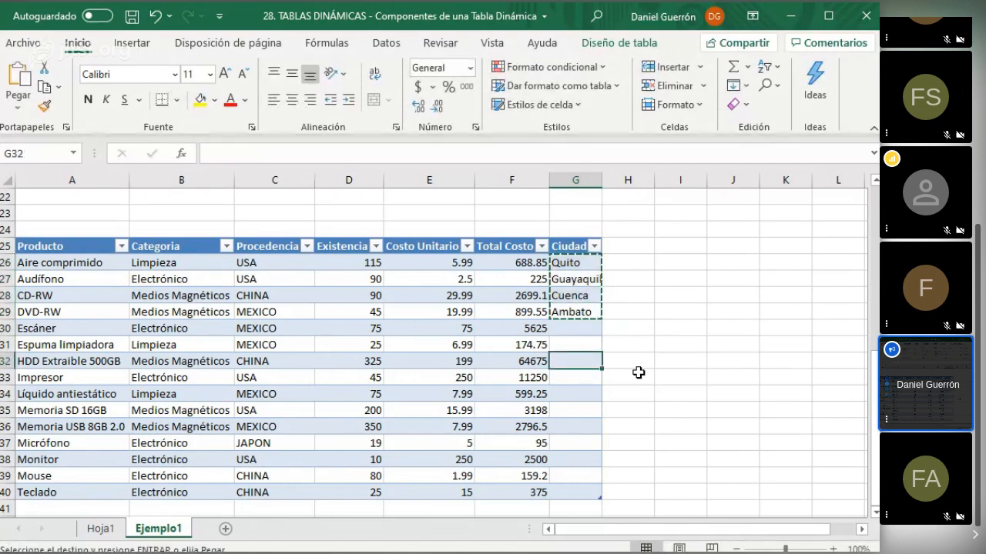
{"action": "key", "text": "Up"}
{"action": "key", "text": "Up"}
{"action": "key", "text": "ctrl+v"}
Fill the remaining Ciudad cells G34:G40 by pasting the copied cities at G34 and G37.
{"action": "key", "text": "Down"}
{"action": "key", "text": "Down"}
{"action": "key", "text": "Down"}
{"action": "key", "text": "Down"}
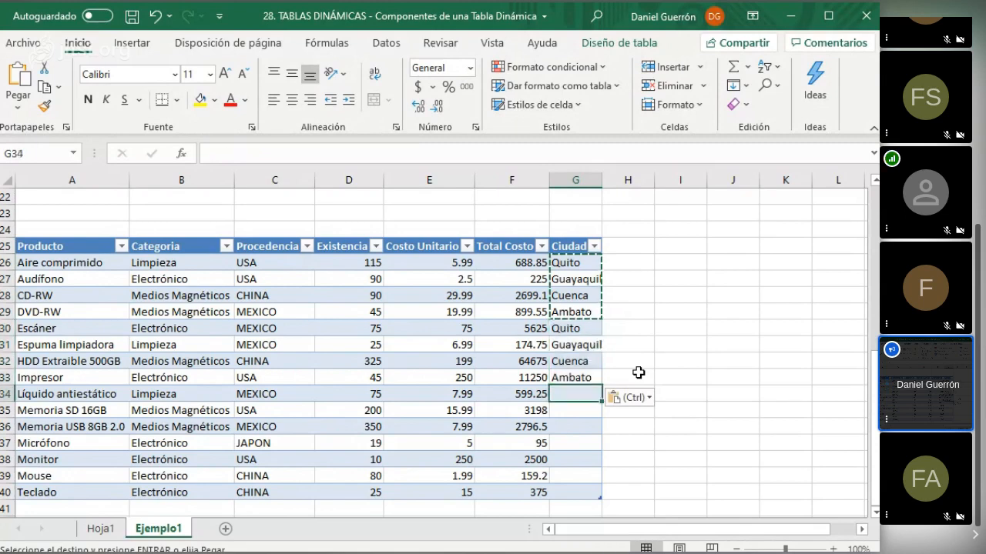
{"action": "key", "text": "Down"}
{"action": "key", "text": "ctrl+v"}
{"action": "key", "text": "Up"}
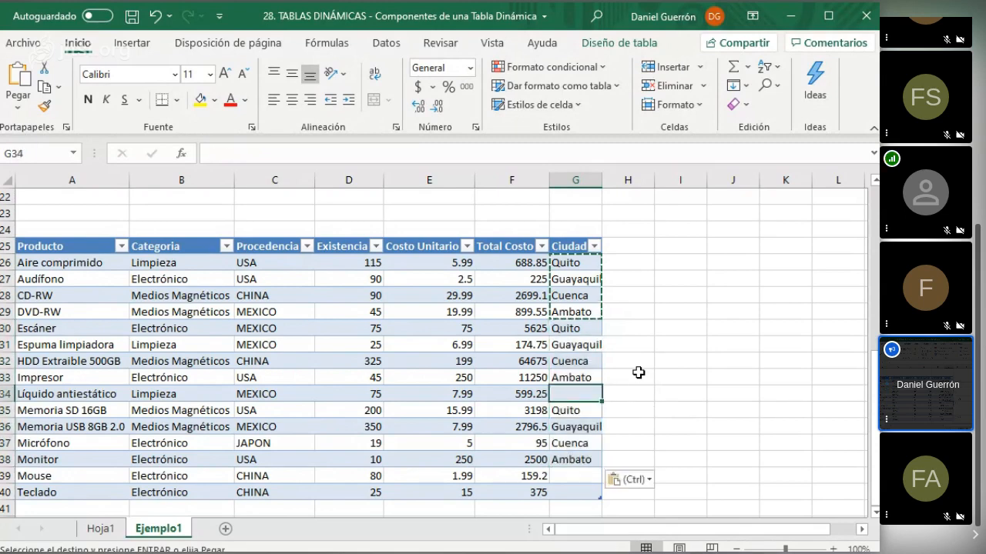
{"action": "key", "text": "ctrl+v"}
{"action": "key", "text": "Down"}
{"action": "key", "text": "Down"}
{"action": "key", "text": "Down"}
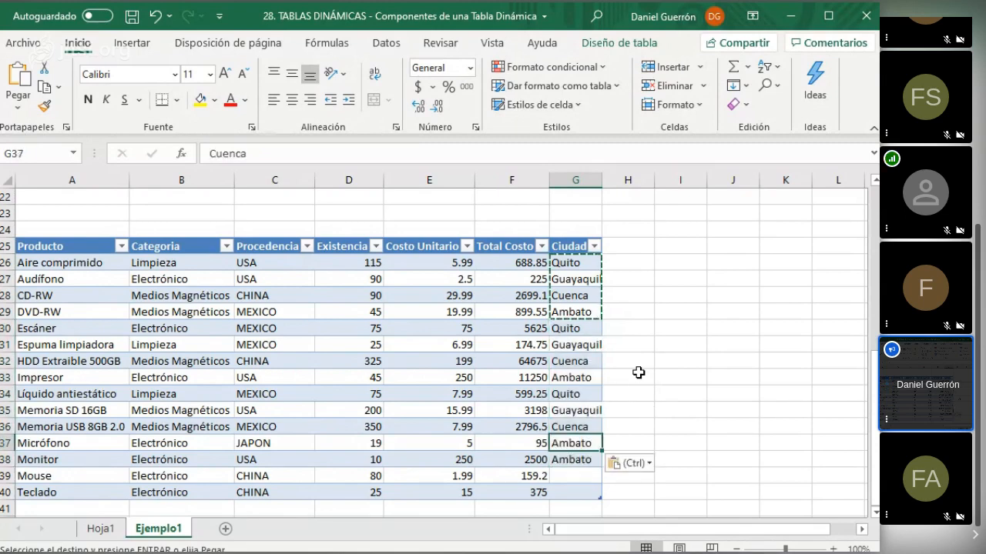
{"action": "key", "text": "ctrl+v"}
{"action": "key", "text": "Up"}
{"action": "key", "text": "Escape"}
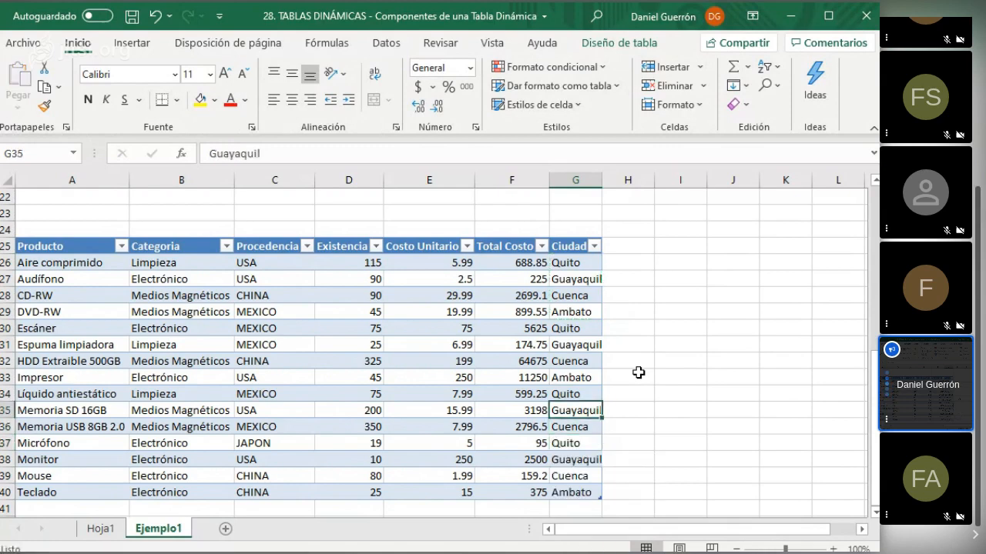
Review the filled Ciudad column from its lower rows up to the header in G25.
{"action": "key", "text": "Up"}
{"action": "key", "text": "Up"}
{"action": "key", "text": "Up"}
{"action": "key", "text": "Up"}
{"action": "key", "text": "Up"}
{"action": "key", "text": "Up"}
{"action": "key", "text": "Up"}
{"action": "key", "text": "Up"}
{"action": "key", "text": "Up"}
{"action": "key", "text": "Left"}
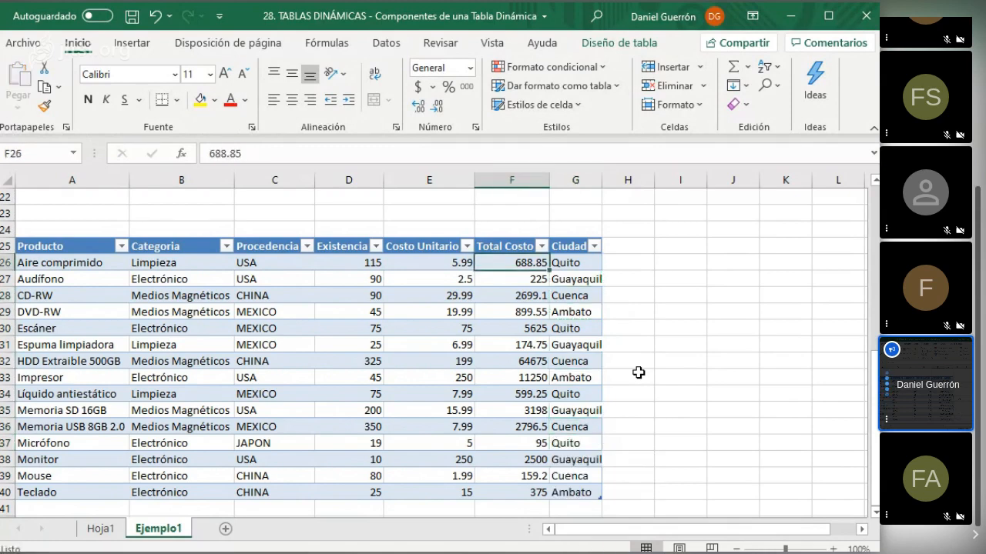
{"action": "key", "text": "Up"}
{"action": "key", "text": "Right"}
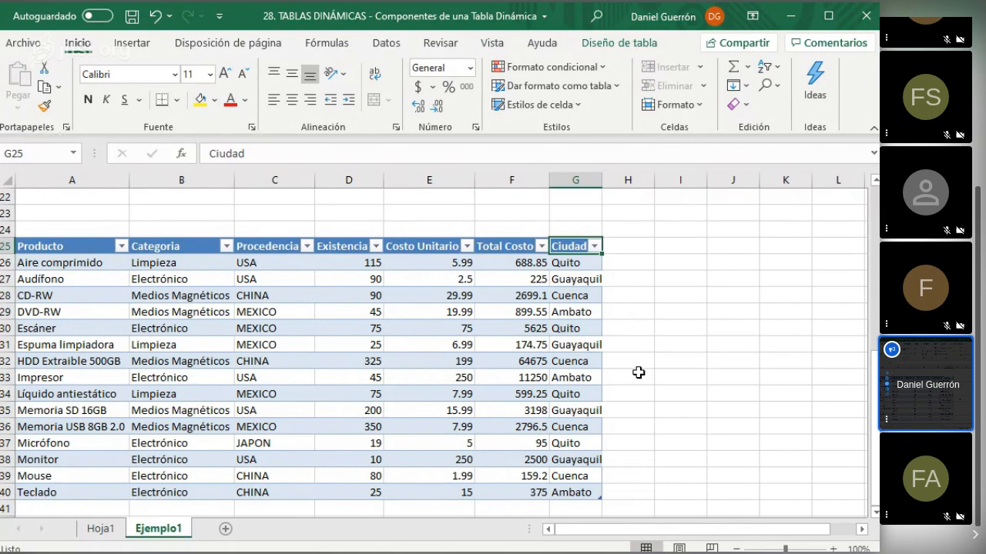
Select the table by its defined name to check that its range includes the Ciudad column.
{"action": "left_click", "coordinate": [395, 344]}
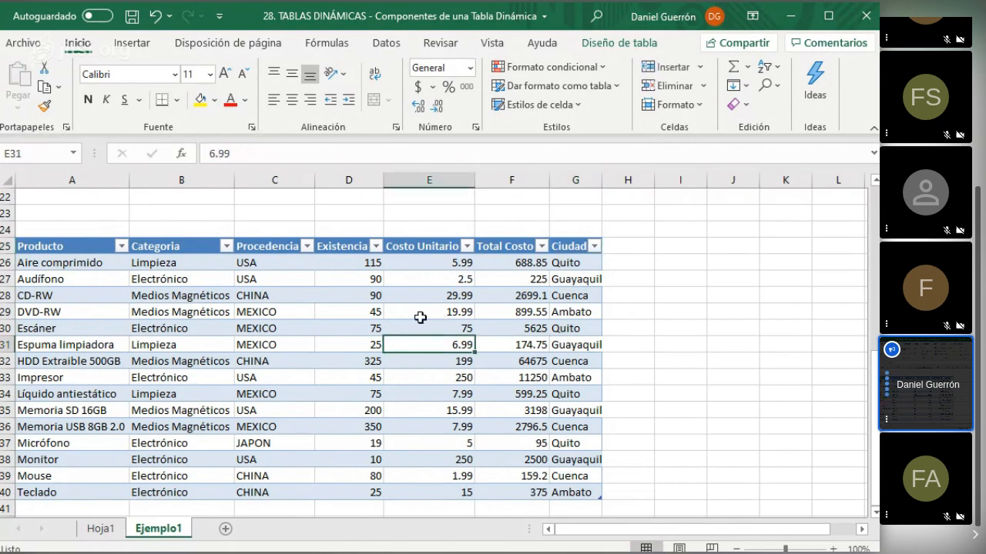
{"action": "left_click", "coordinate": [318, 278]}
{"action": "left_click", "coordinate": [76, 158]}
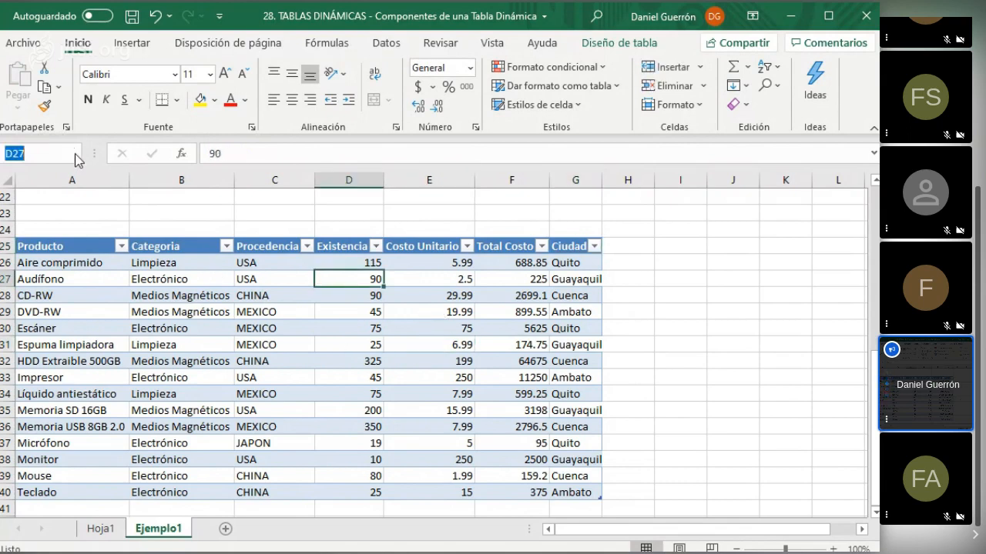
{"action": "left_click", "coordinate": [51, 192]}
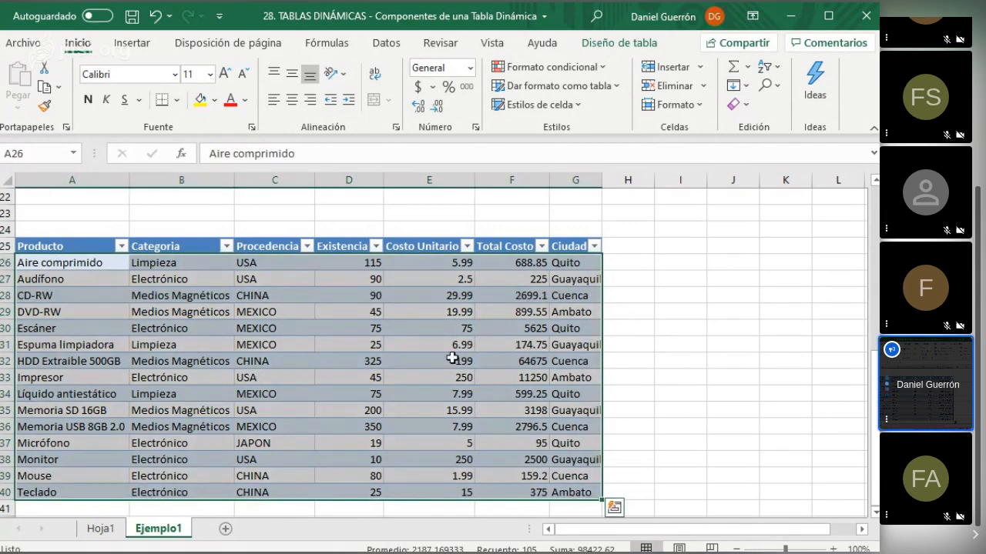
{"action": "left_click", "coordinate": [159, 295]}
{"action": "left_click_drag", "start_coordinate": [160, 288], "coordinate": [64, 248]}
{"action": "left_click", "coordinate": [524, 362]}
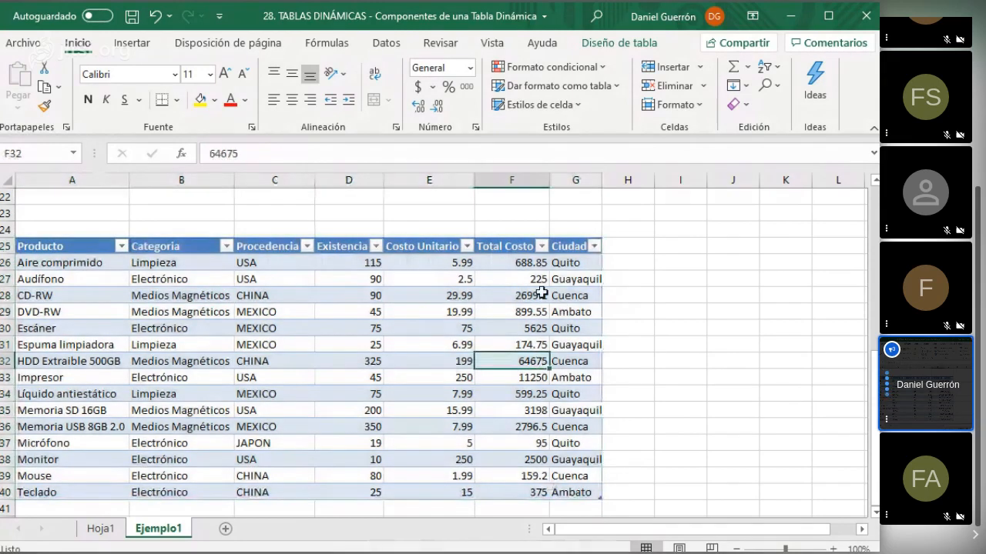
Add a País column to the table in H25 and enter Ecuador in H26.
{"action": "left_click", "coordinate": [620, 247]}
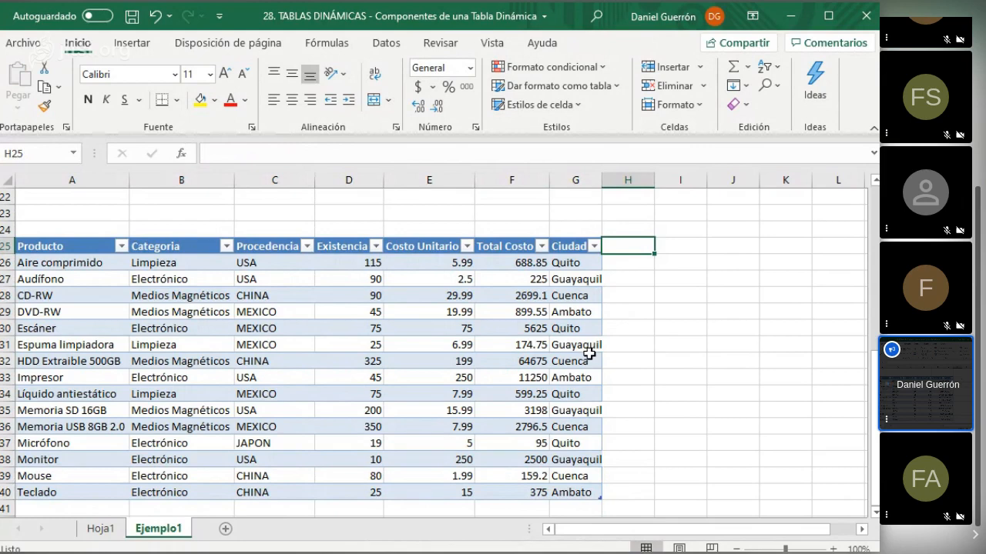
{"action": "type", "text": "País"}
{"action": "key", "text": "Return"}
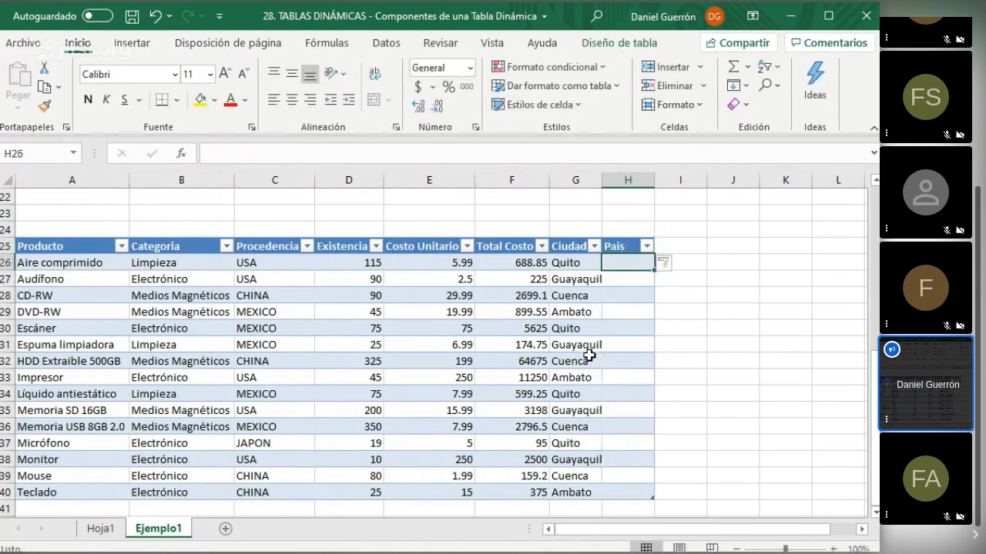
{"action": "type", "text": "Ecuador"}
{"action": "key", "text": "ctrl+Return"}
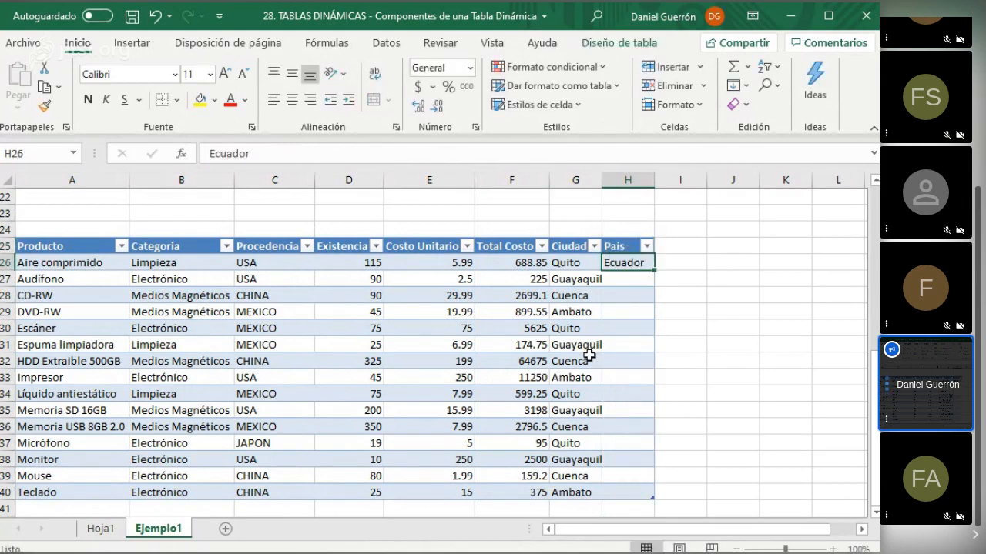
Copy Ecuador from H26 to all rows of the País column, H26:H40.
{"action": "key", "text": "ctrl+c"}
{"action": "key", "text": "ctrl+space"}
{"action": "key", "text": "ctrl+v"}
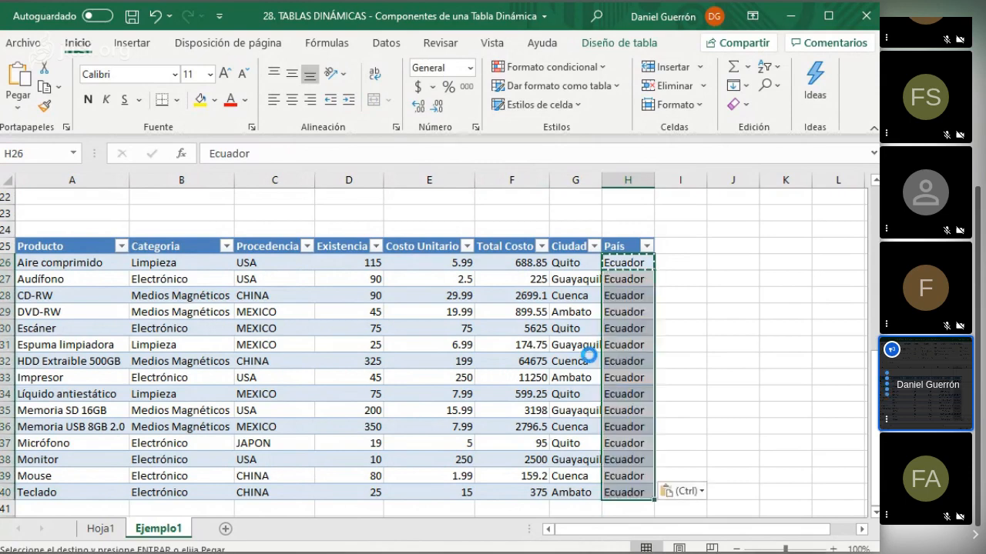
{"action": "key", "text": "Down"}
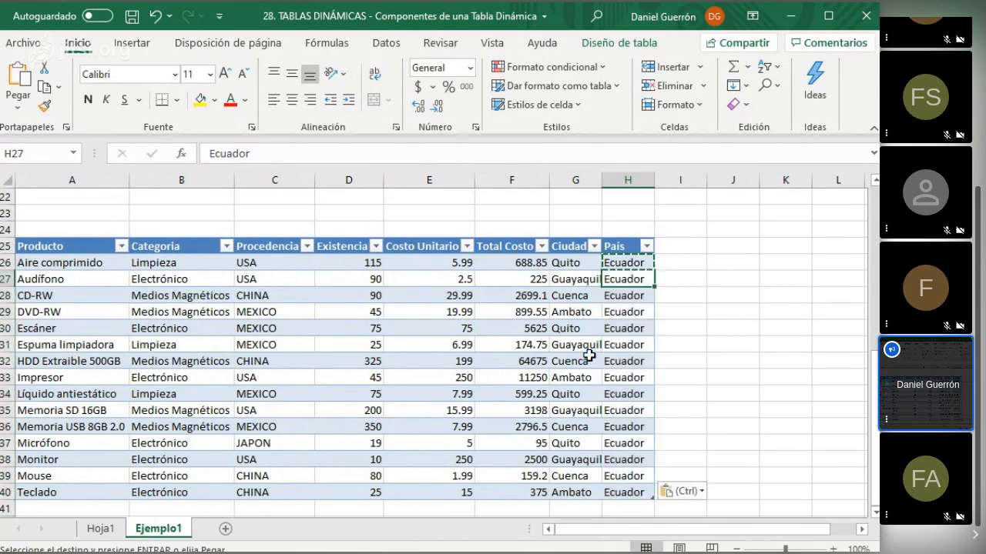
Check the named table's range again with the País column added.
{"action": "left_click", "coordinate": [465, 347]}
{"action": "left_click", "coordinate": [70, 155]}
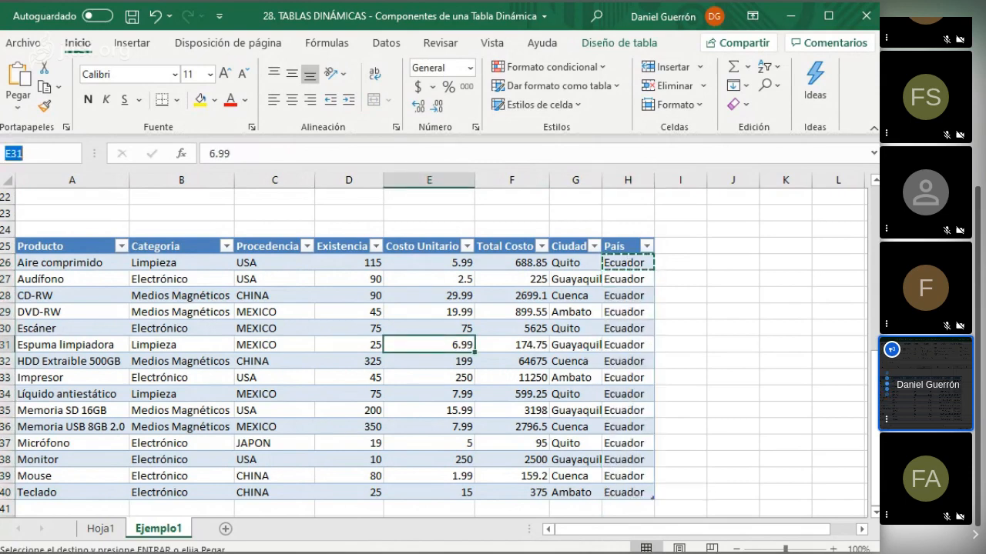
{"action": "left_click", "coordinate": [419, 359]}
Add a row to the table by entering Micrófono in A41, directly below Teclado.
{"action": "scroll", "coordinate": [255, 385], "scroll_direction": "down", "scroll_amount": 2}
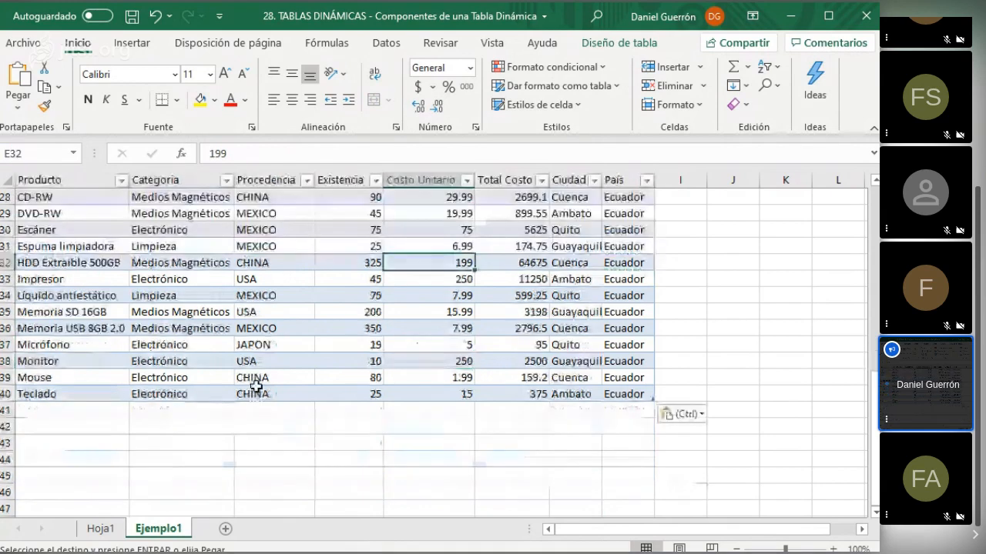
{"action": "left_click", "coordinate": [103, 411]}
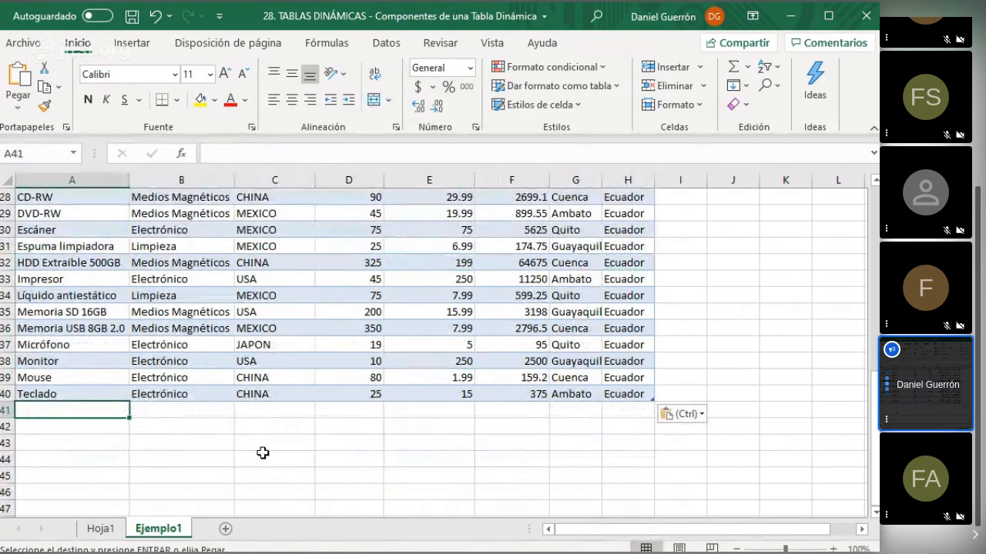
{"action": "key", "text": "Up"}
{"action": "key", "text": "Up"}
{"action": "key", "text": "Up"}
{"action": "key", "text": "Down"}
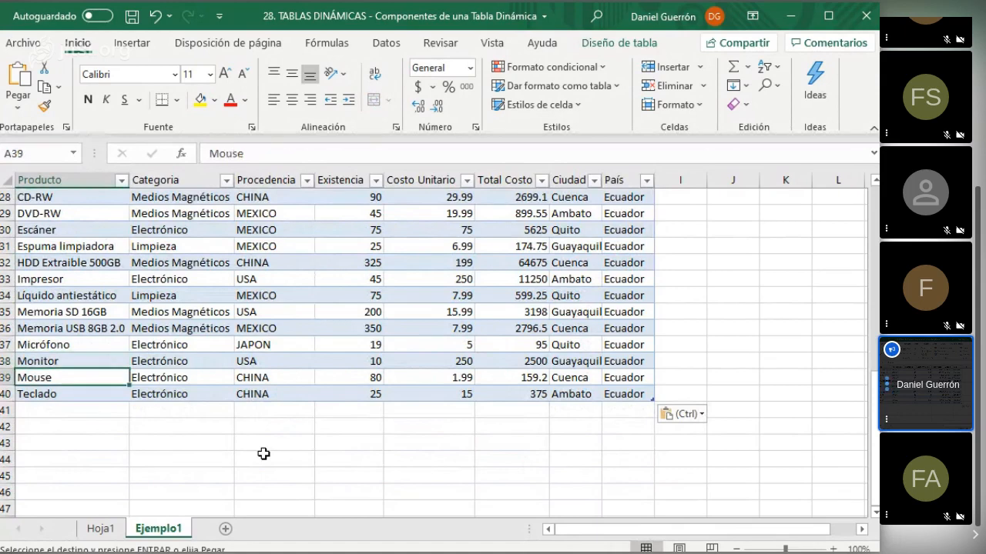
{"action": "key", "text": "Down"}
{"action": "key", "text": "Down"}
{"action": "type", "text": "Micr"}
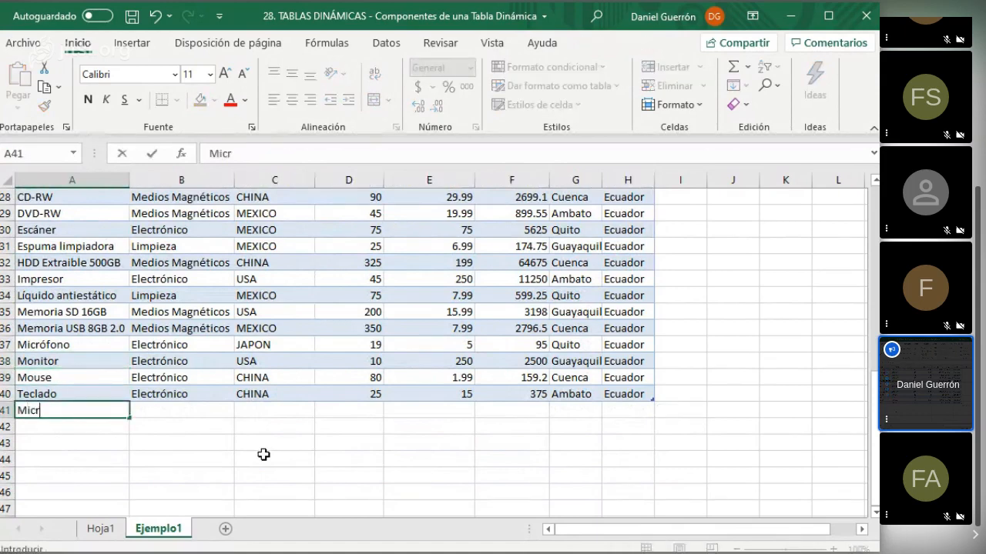
{"action": "type", "text": "ófono"}
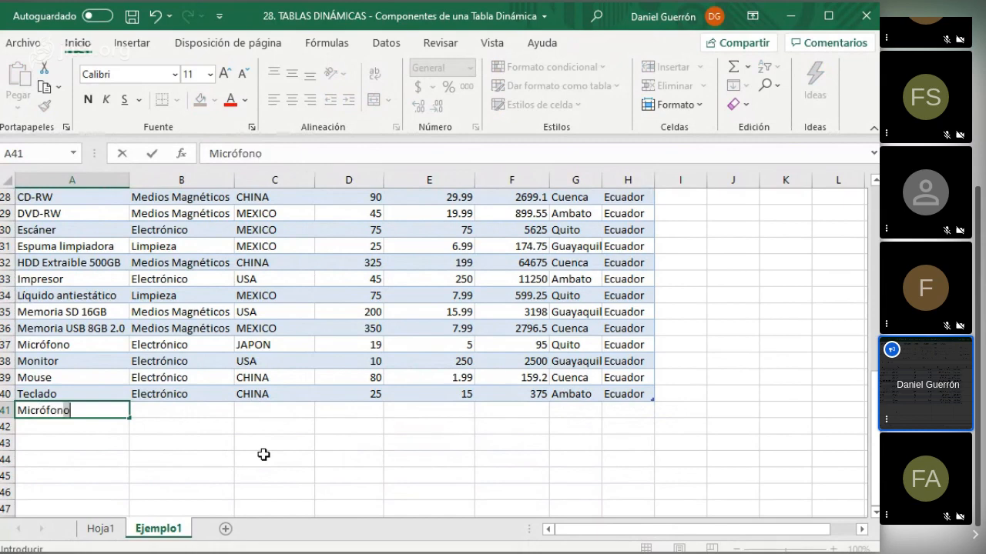
{"action": "key", "text": "Return"}
Add another table row by entering Teclado in A42.
{"action": "key", "text": "Up"}
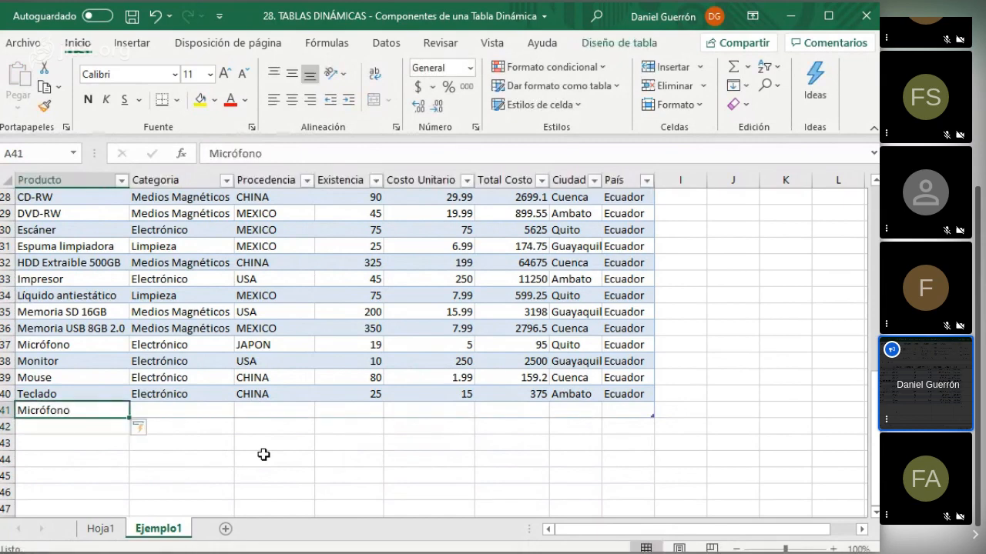
{"action": "key", "text": "Up"}
{"action": "key", "text": "Down"}
{"action": "key", "text": "Down"}
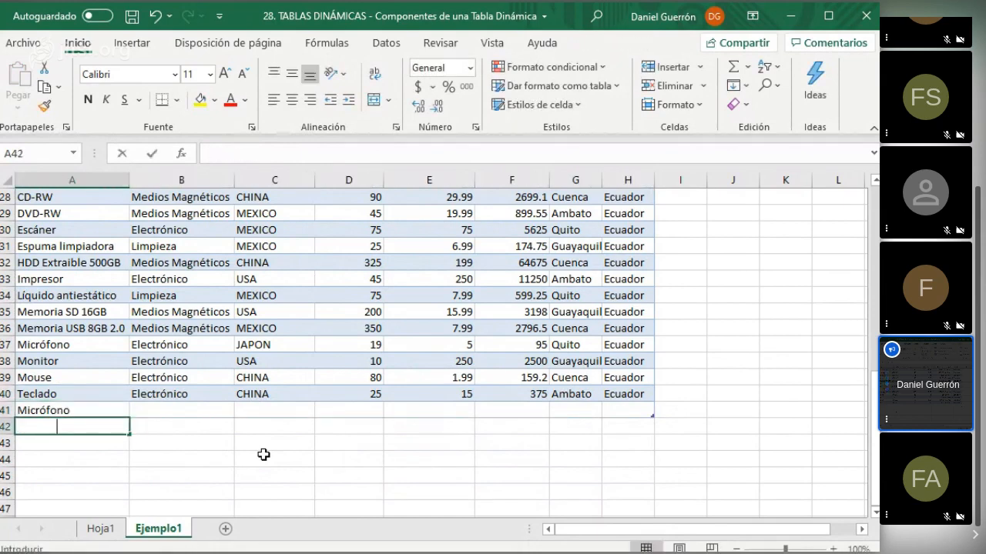
{"action": "type", "text": "Teclad"}
{"action": "key", "text": "Return"}
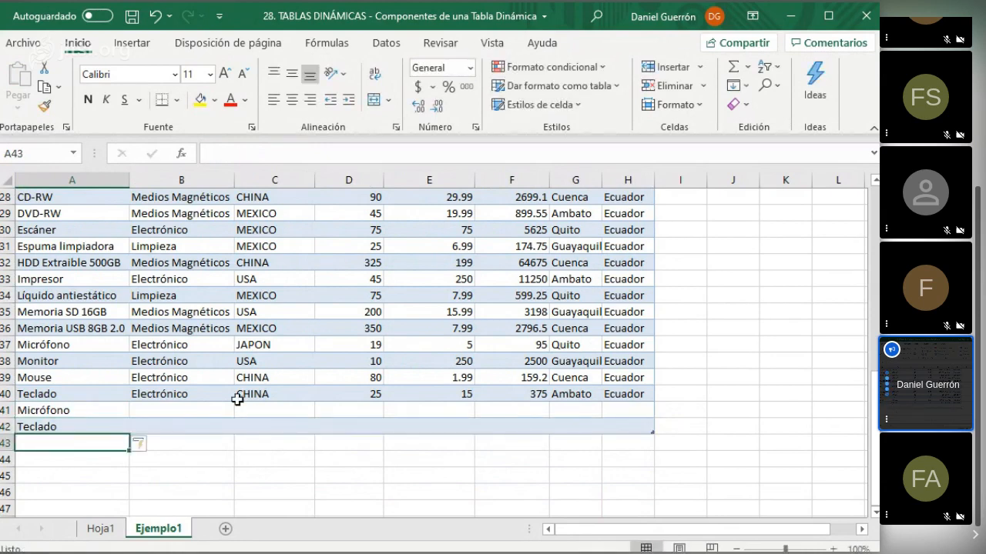
Copy the Categoria to País values in B35:H36 and paste them into the new rows, B41:H42.
{"action": "left_click", "coordinate": [189, 345]}
{"action": "left_click_drag", "start_coordinate": [190, 329], "coordinate": [612, 316]}
{"action": "key", "text": "ctrl+c"}
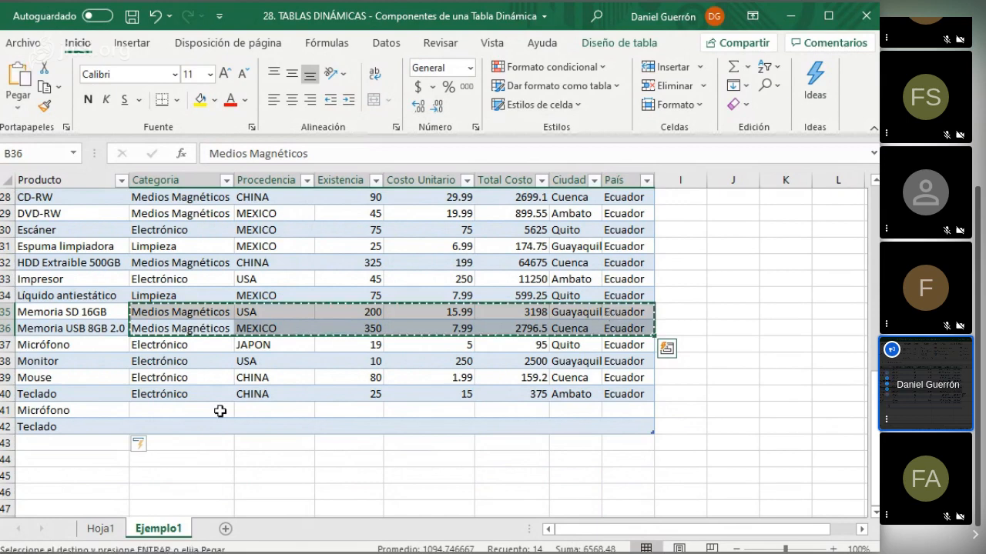
{"action": "left_click", "coordinate": [220, 411]}
{"action": "key", "text": "ctrl+v"}
{"action": "left_click", "coordinate": [339, 410]}
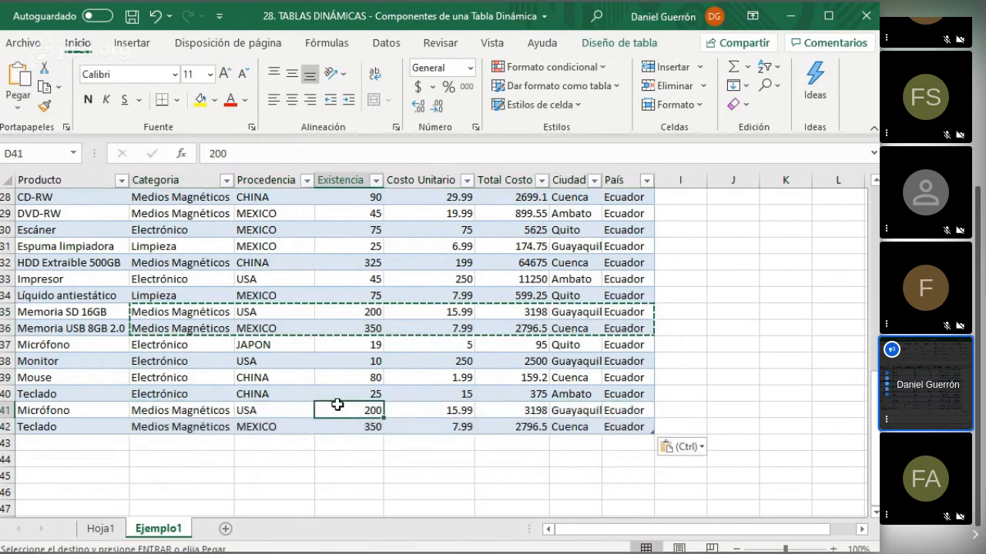
Check the named table's range with rows 41 and 42 added.
{"action": "left_click", "coordinate": [273, 312]}
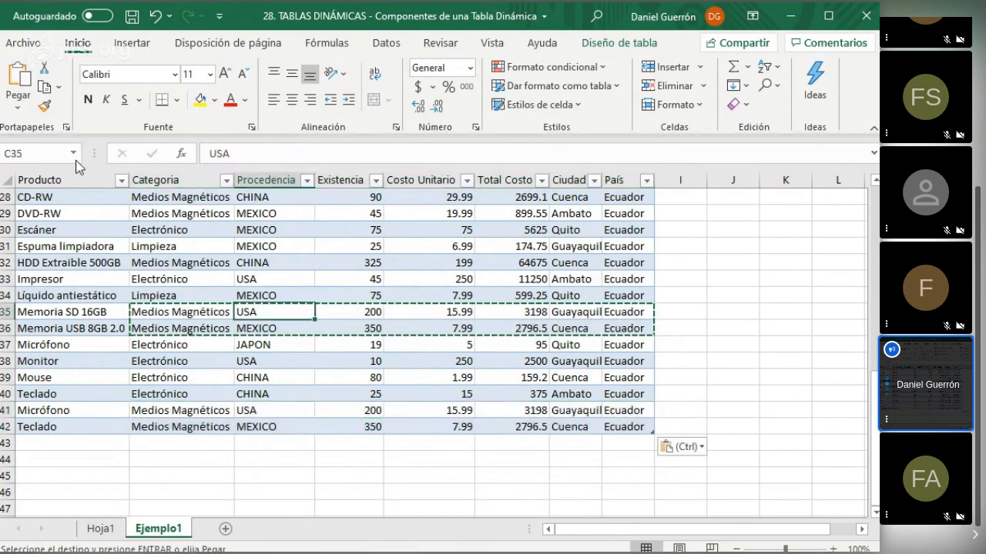
{"action": "left_click", "coordinate": [69, 158]}
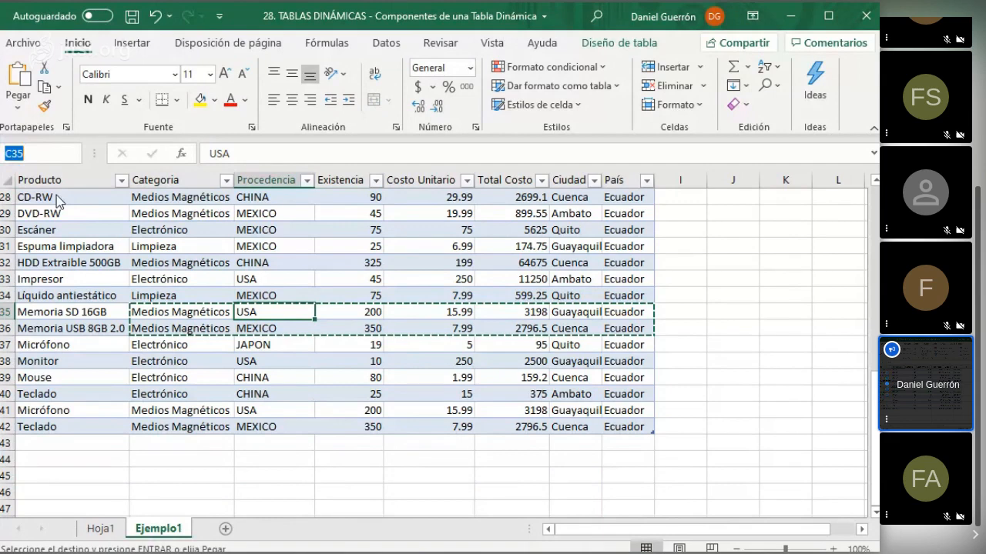
{"action": "left_click", "coordinate": [335, 362]}
{"action": "scroll", "coordinate": [308, 301], "scroll_direction": "up", "scroll_amount": 1}
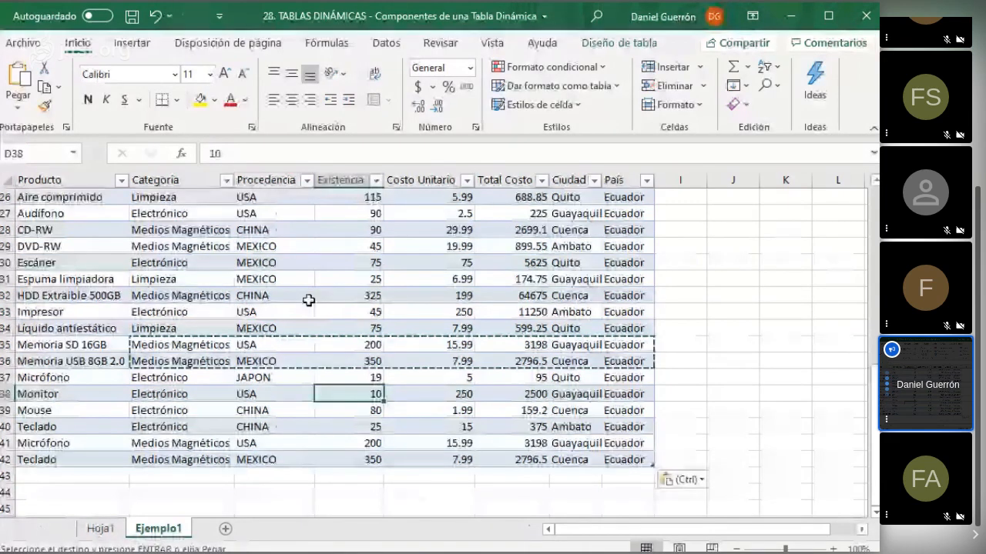
{"action": "left_click", "coordinate": [308, 300]}
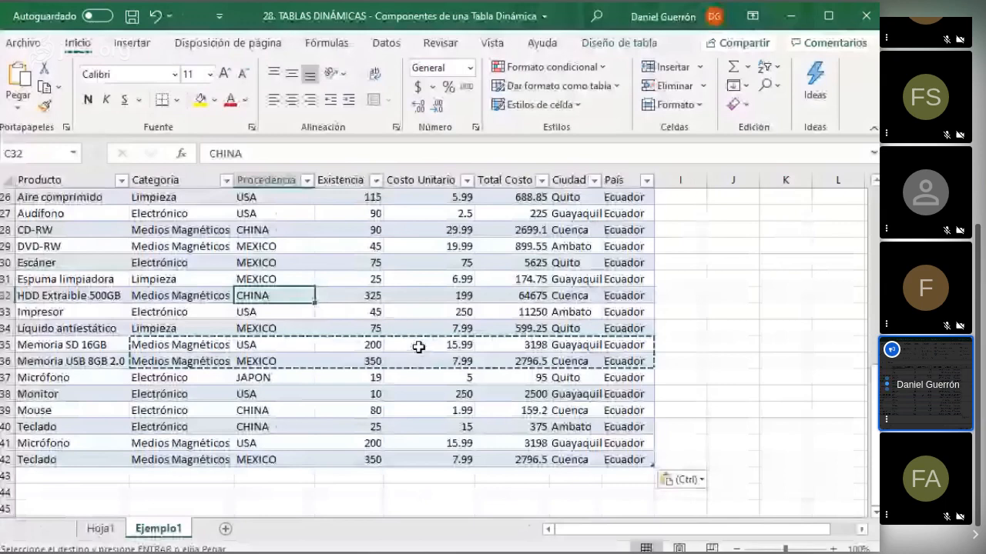
Start creating a pivot table from the product table on Ejemplo1, using Tabla6 as its source.
{"action": "left_click", "coordinate": [348, 246]}
{"action": "left_click", "coordinate": [133, 43]}
{"action": "left_click", "coordinate": [16, 81]}
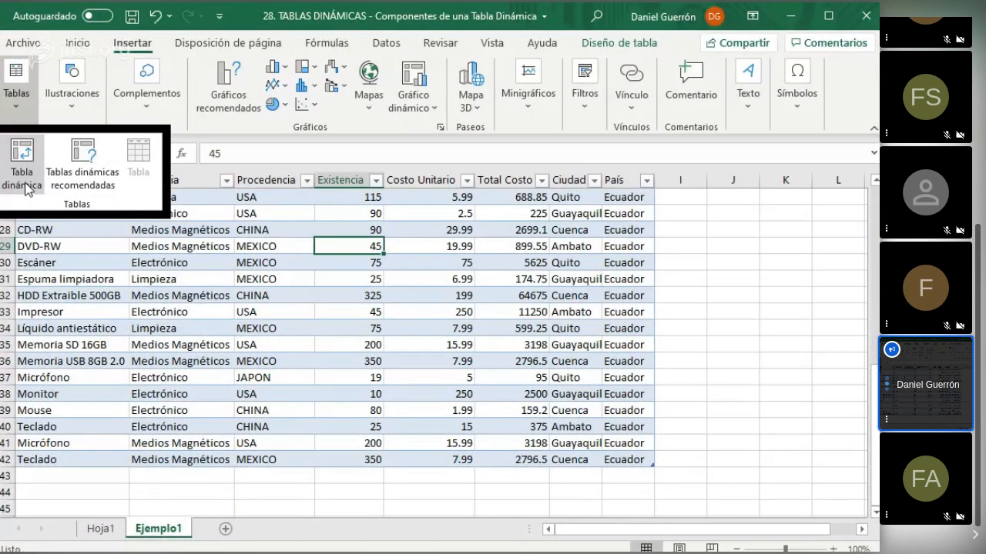
{"action": "left_click", "coordinate": [26, 189]}
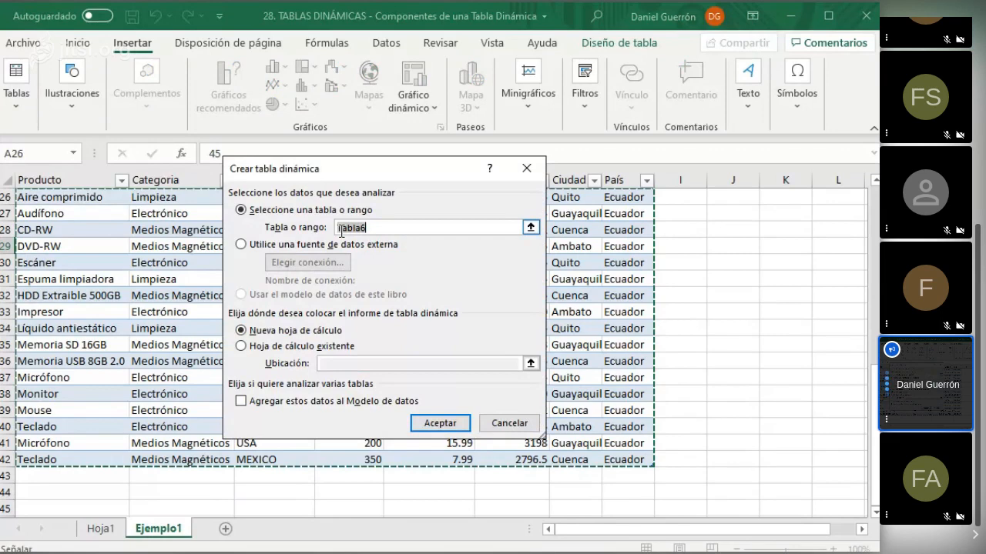
{"action": "left_click_drag", "start_coordinate": [341, 231], "coordinate": [428, 230]}
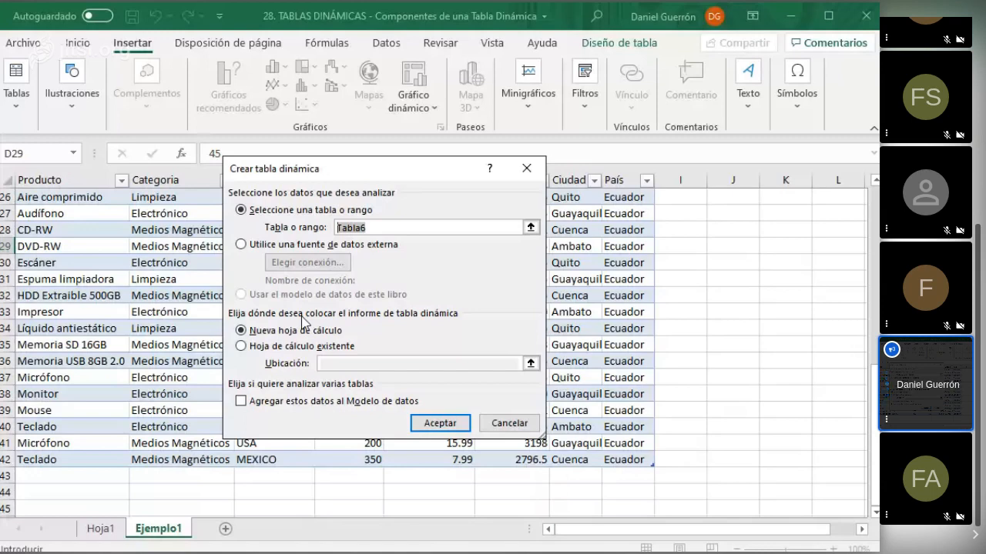
Place the pivot table on the existing sheet at Ejemplo1!$J$25, without adding the data to the Data Model, and create it.
{"action": "left_click", "coordinate": [242, 347]}
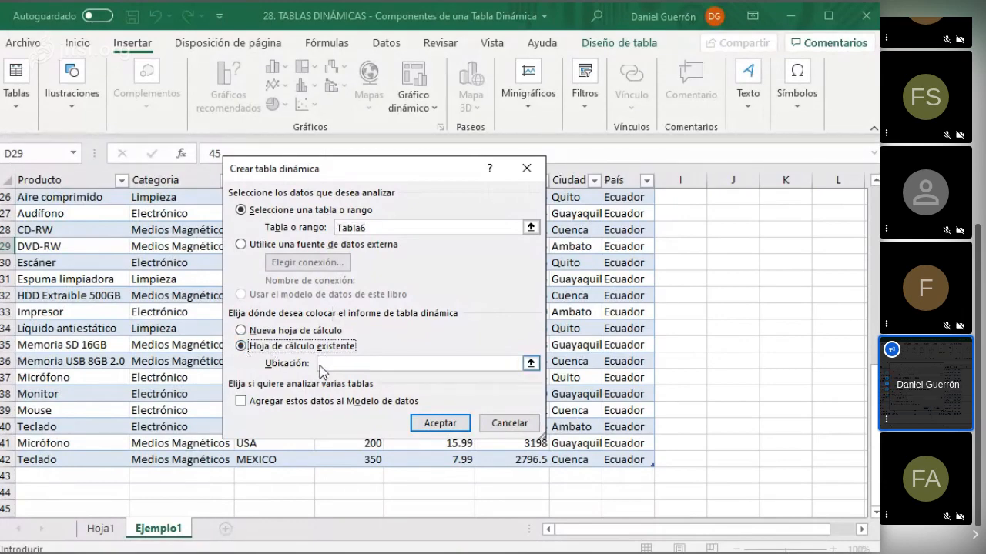
{"action": "scroll", "coordinate": [719, 253], "scroll_direction": "up", "scroll_amount": 1}
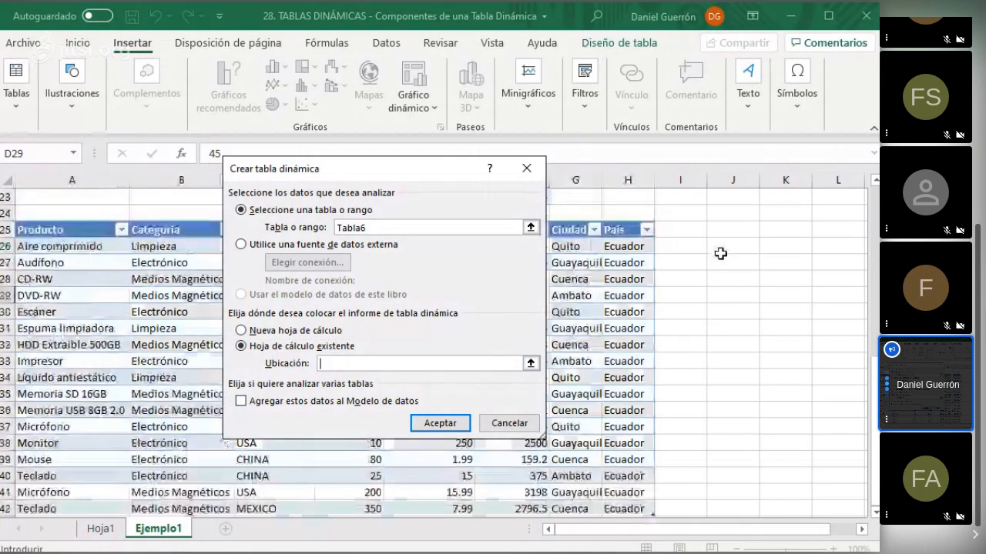
{"action": "left_click", "coordinate": [747, 228]}
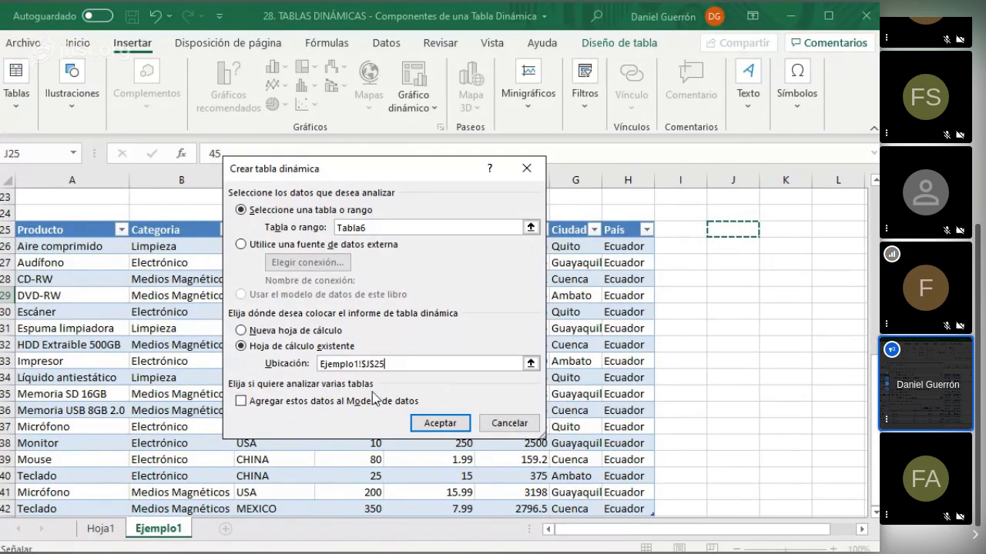
{"action": "left_click", "coordinate": [241, 401]}
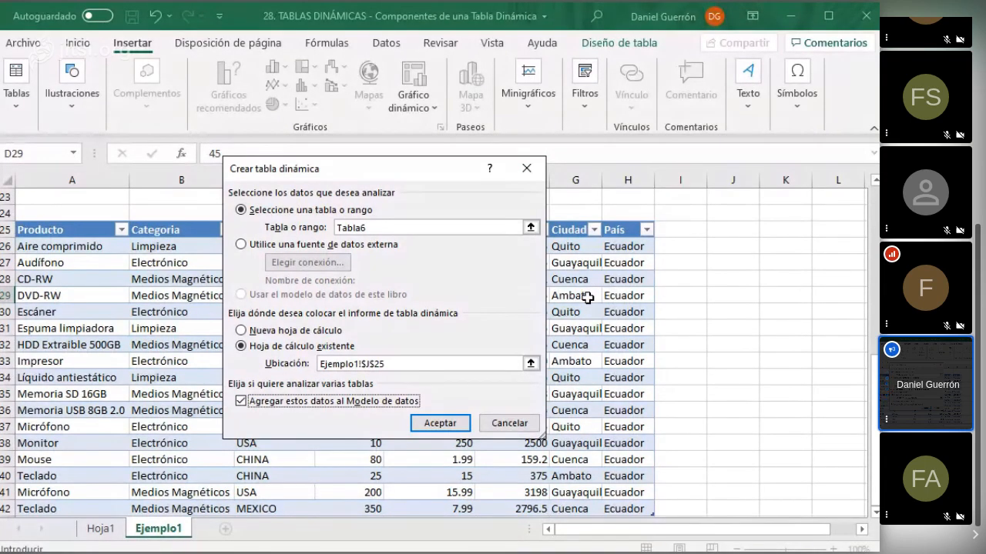
{"action": "left_click", "coordinate": [241, 401]}
{"action": "left_click", "coordinate": [445, 425]}
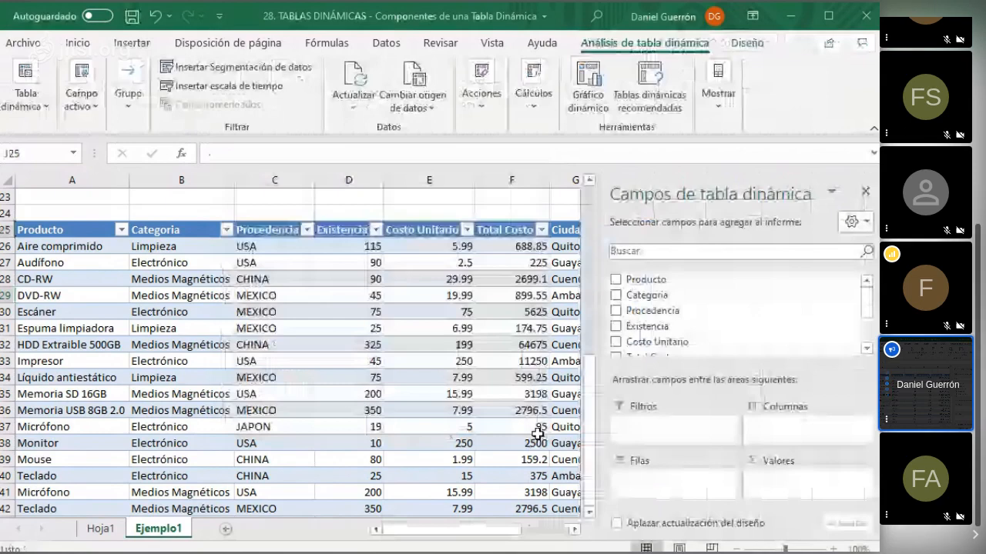
{"action": "left_click_drag", "start_coordinate": [521, 534], "coordinate": [579, 536]}
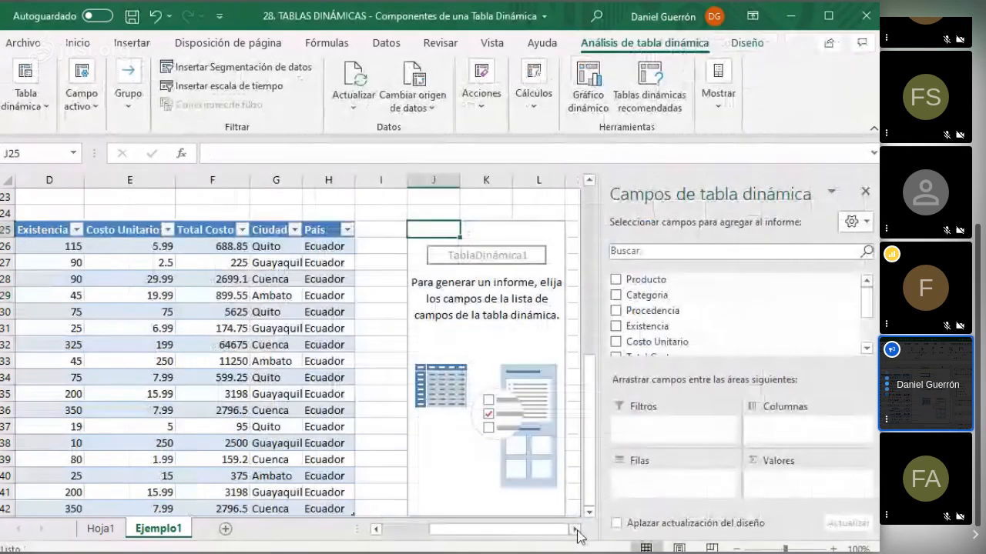
{"action": "left_click", "coordinate": [578, 536]}
{"action": "left_click", "coordinate": [318, 310]}
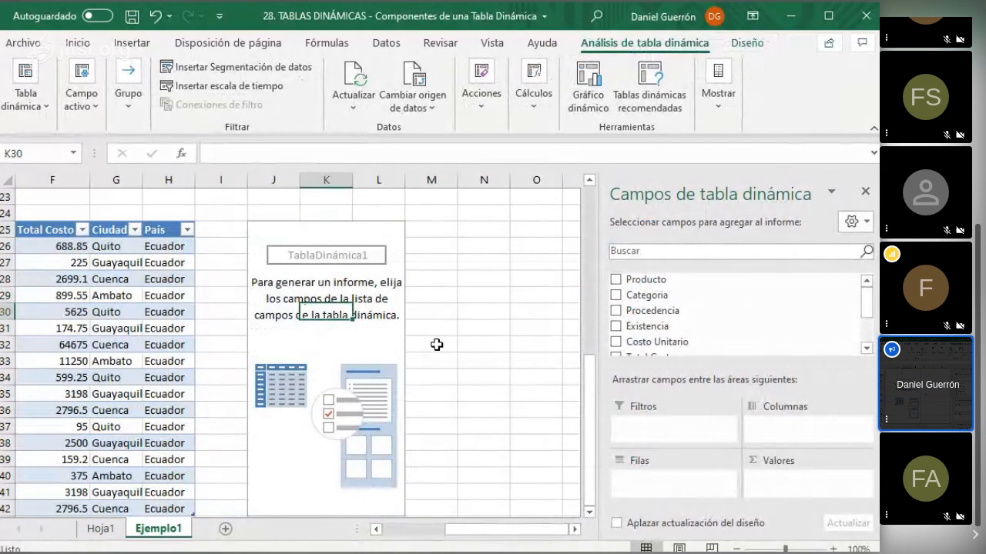
Examine the Filtro, Columna, Fila and Valor diagram on Hoja1 and the matching field areas of the empty pivot table there.
{"action": "left_click", "coordinate": [101, 529]}
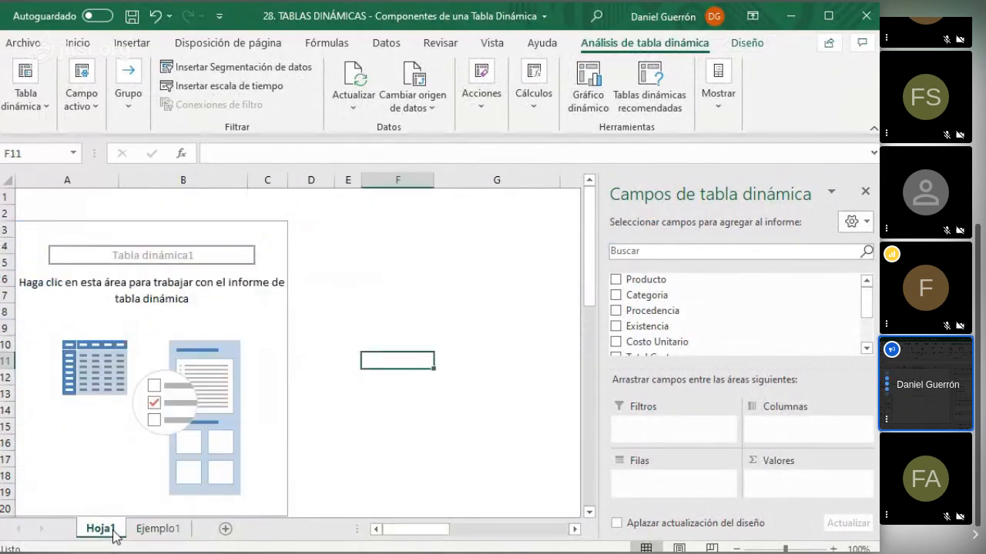
{"action": "scroll", "coordinate": [363, 435], "scroll_direction": "down", "scroll_amount": 2}
{"action": "scroll", "coordinate": [364, 438], "scroll_direction": "down", "scroll_amount": 4}
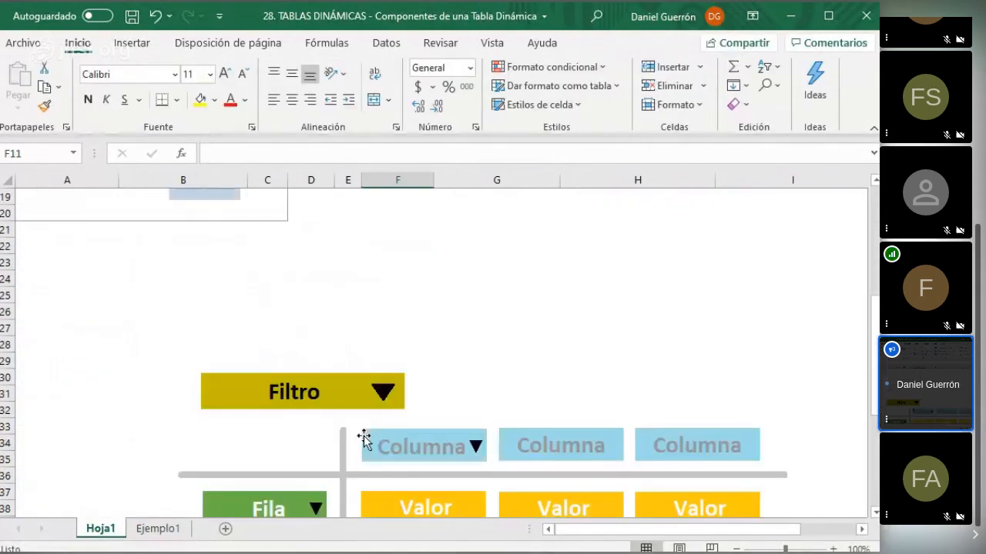
{"action": "scroll", "coordinate": [363, 438], "scroll_direction": "down", "scroll_amount": 3}
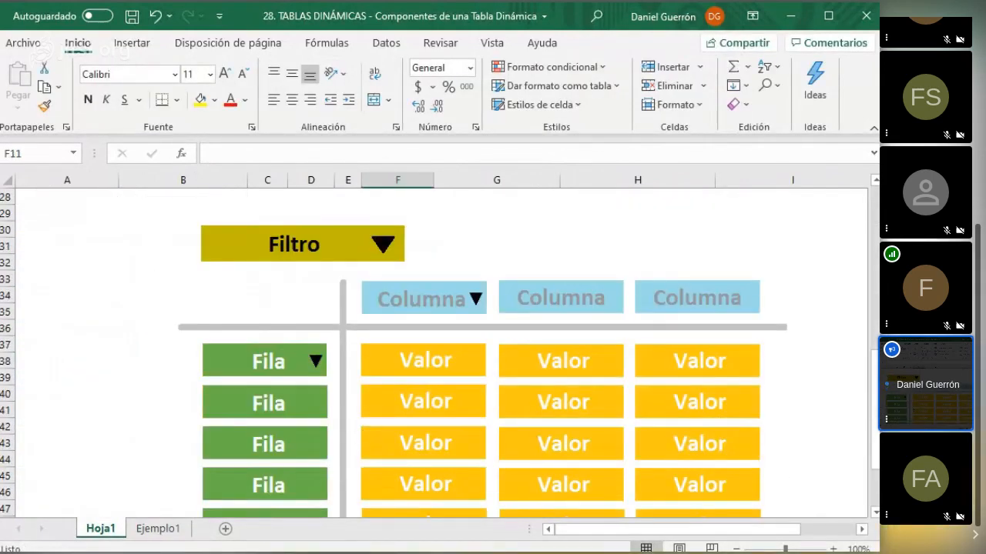
{"action": "scroll", "coordinate": [363, 438], "scroll_direction": "down", "scroll_amount": 1}
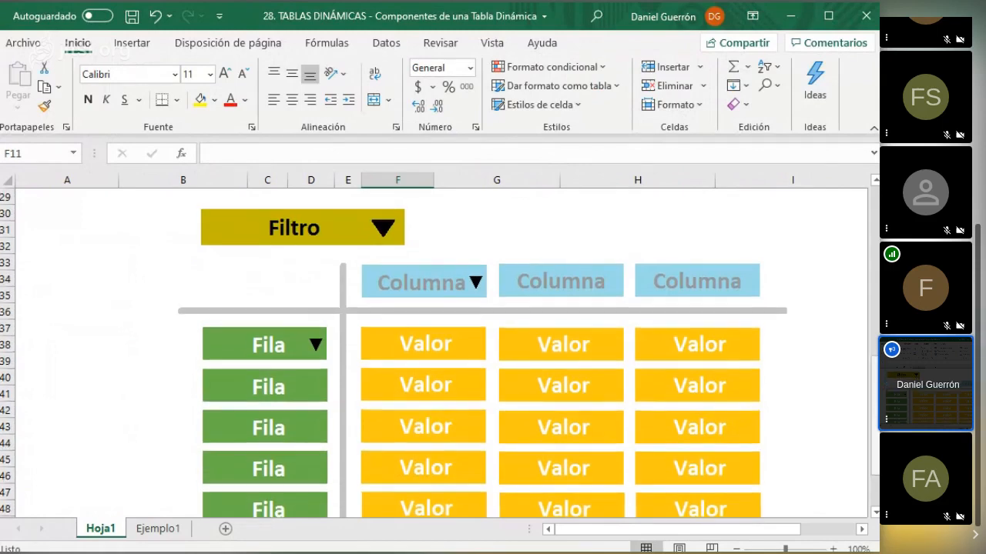
{"action": "left_click", "coordinate": [814, 211]}
{"action": "left_click", "coordinate": [437, 344]}
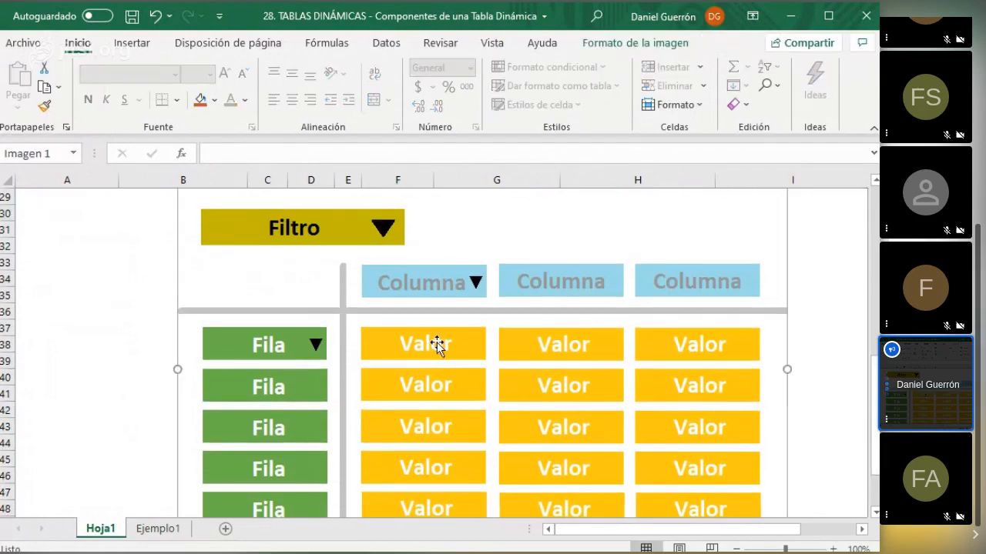
{"action": "scroll", "coordinate": [239, 350], "scroll_direction": "up", "scroll_amount": 9}
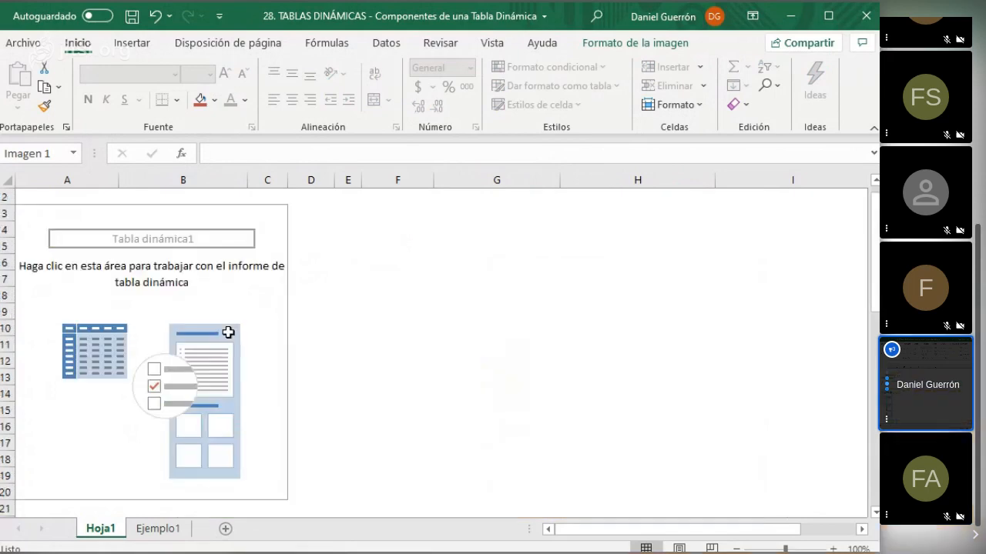
{"action": "left_click", "coordinate": [228, 332]}
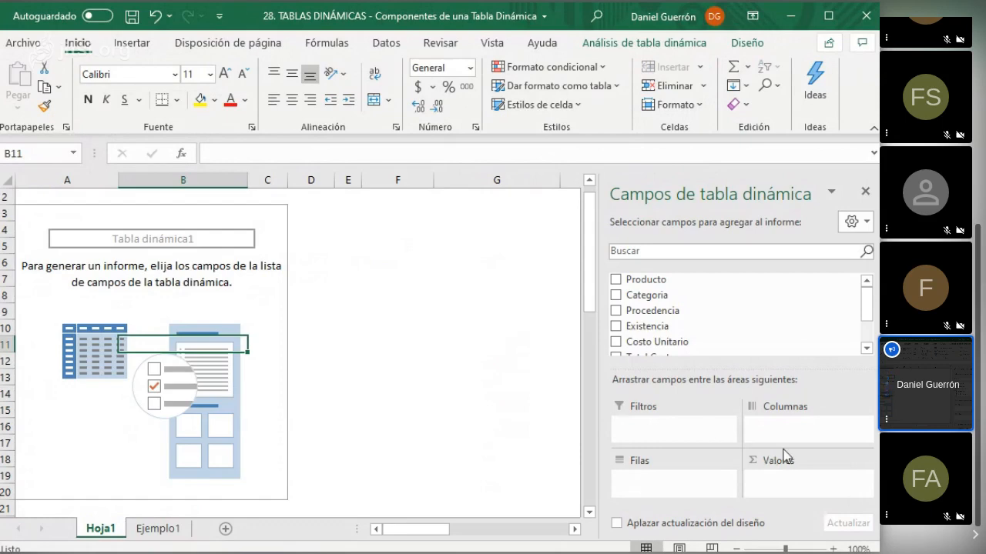
{"action": "left_click", "coordinate": [328, 349]}
Move the pivot table layout diagram on Hoja1 left so its left edge lines up with the start of column B.
{"action": "scroll", "coordinate": [535, 387], "scroll_direction": "down", "scroll_amount": 3}
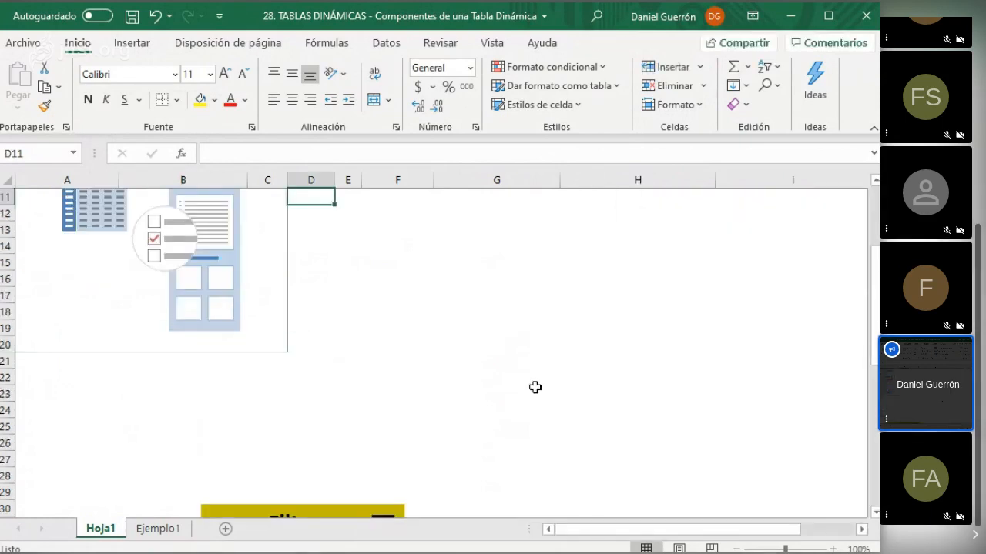
{"action": "scroll", "coordinate": [535, 387], "scroll_direction": "down", "scroll_amount": 6}
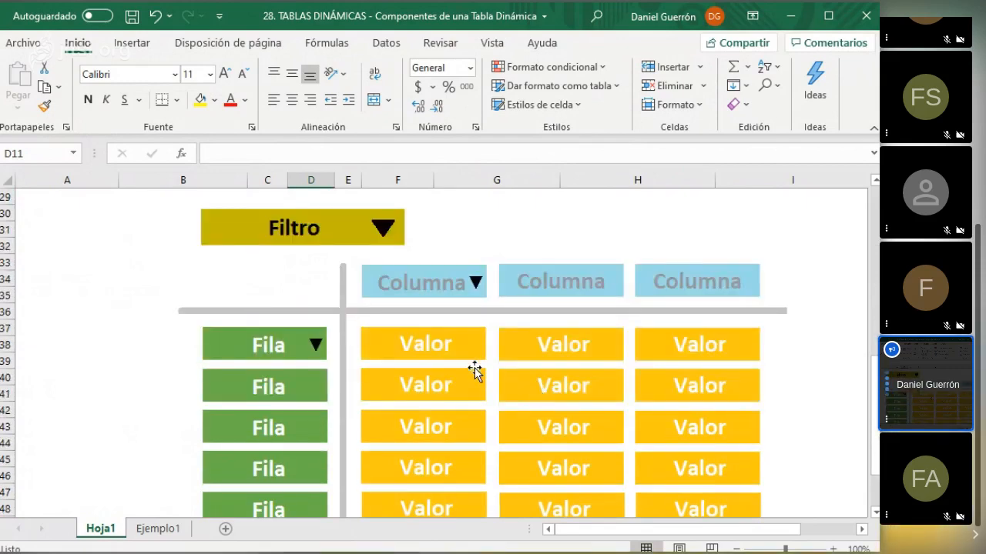
{"action": "left_click_drag", "start_coordinate": [491, 360], "coordinate": [433, 357]}
{"action": "left_click", "coordinate": [778, 264]}
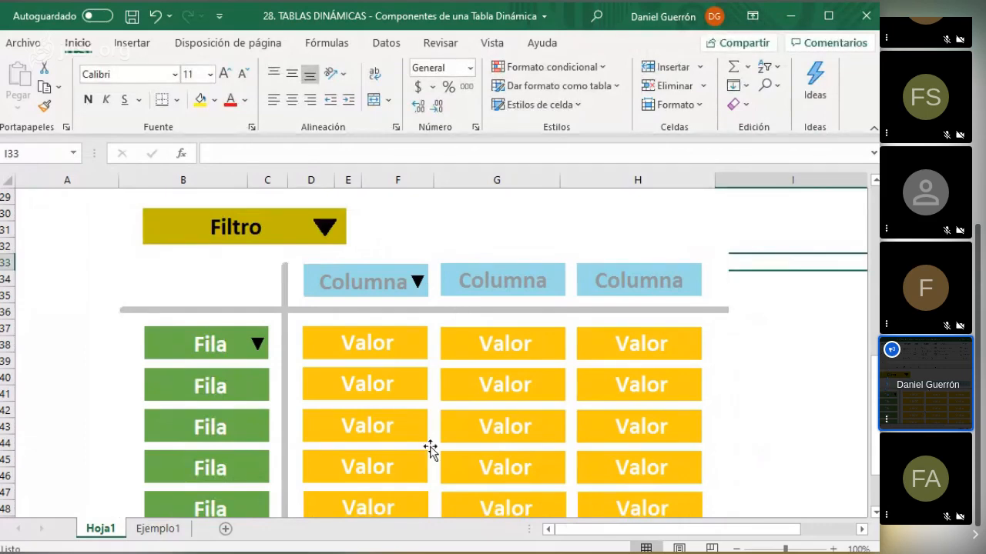
Add Categoria to the columns area of the Hoja1 pivot table and compare it with the diagram's Columna boxes.
{"action": "scroll", "coordinate": [423, 389], "scroll_direction": "up", "scroll_amount": 6}
{"action": "left_click", "coordinate": [196, 264]}
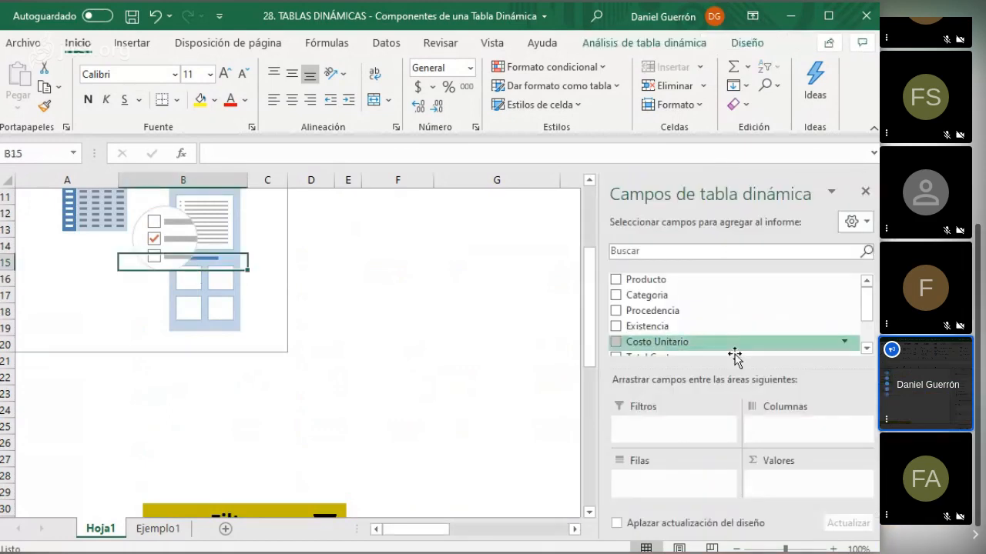
{"action": "left_click_drag", "start_coordinate": [626, 298], "coordinate": [772, 428]}
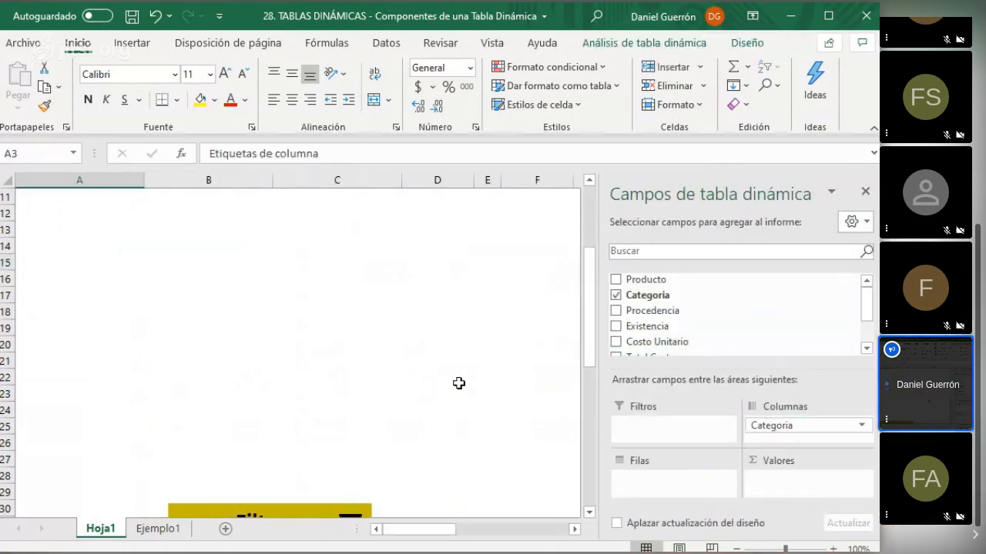
{"action": "scroll", "coordinate": [461, 384], "scroll_direction": "down", "scroll_amount": 4}
{"action": "left_click_drag", "start_coordinate": [431, 531], "coordinate": [453, 531]}
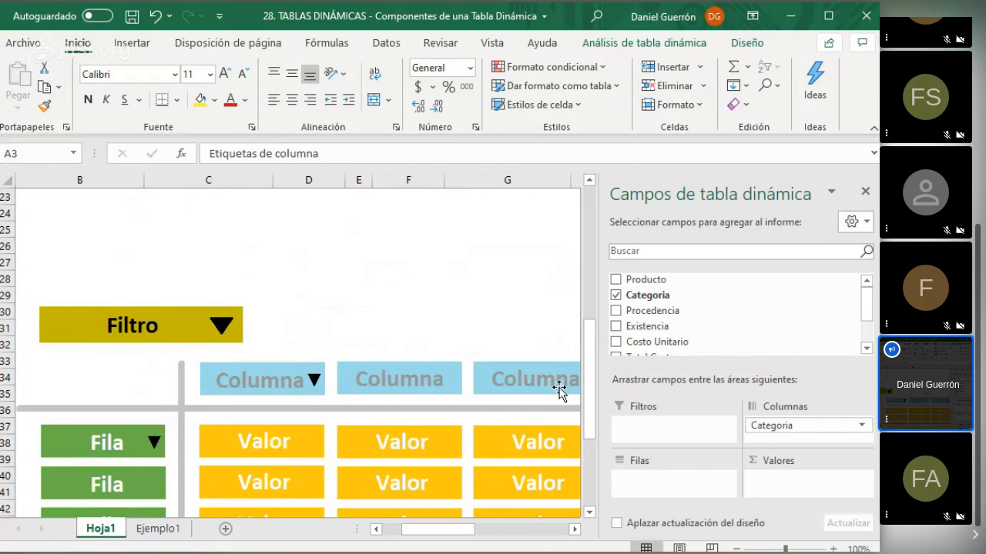
{"action": "left_click_drag", "start_coordinate": [414, 531], "coordinate": [429, 536]}
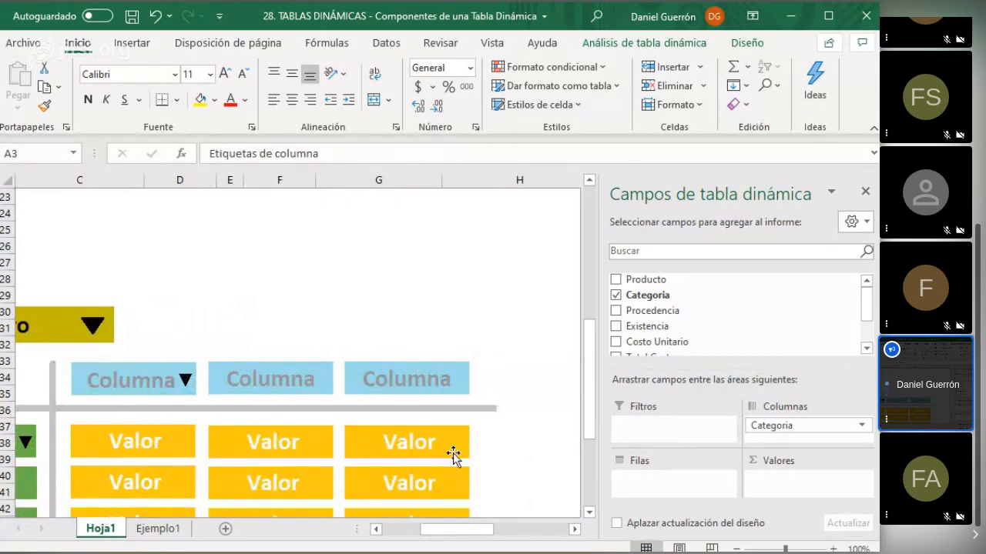
{"action": "left_click_drag", "start_coordinate": [483, 528], "coordinate": [449, 528]}
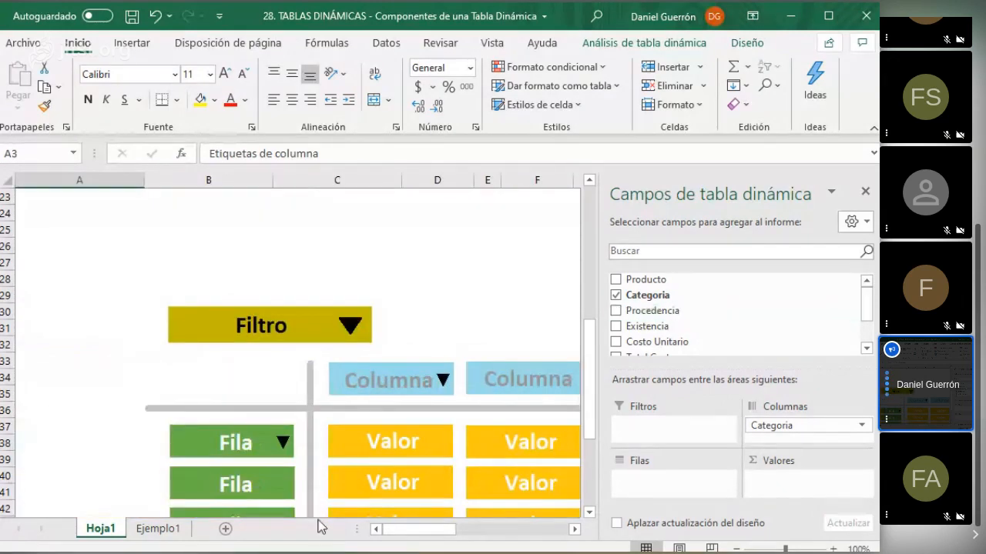
Place the Existencia field in both the rows area and the values area of the Hoja1 pivot table.
{"action": "left_click_drag", "start_coordinate": [616, 331], "coordinate": [662, 476]}
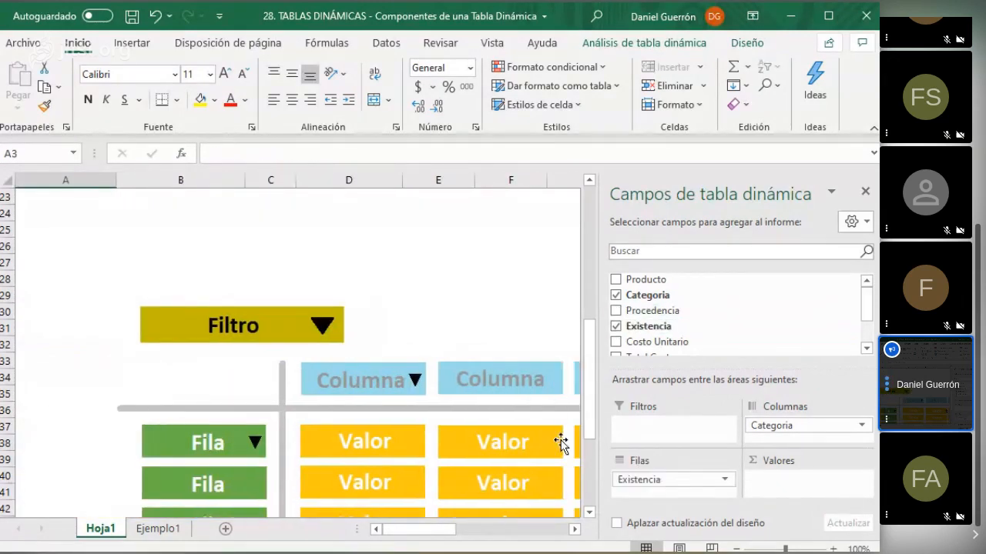
{"action": "scroll", "coordinate": [502, 377], "scroll_direction": "down", "scroll_amount": 2}
{"action": "scroll", "coordinate": [502, 377], "scroll_direction": "down", "scroll_amount": 1}
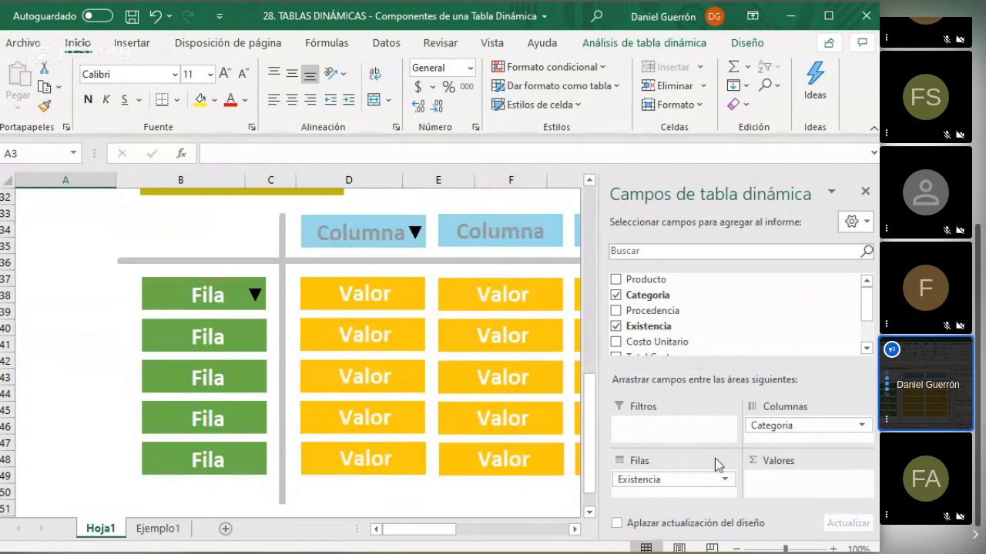
{"action": "left_click_drag", "start_coordinate": [648, 326], "coordinate": [788, 479]}
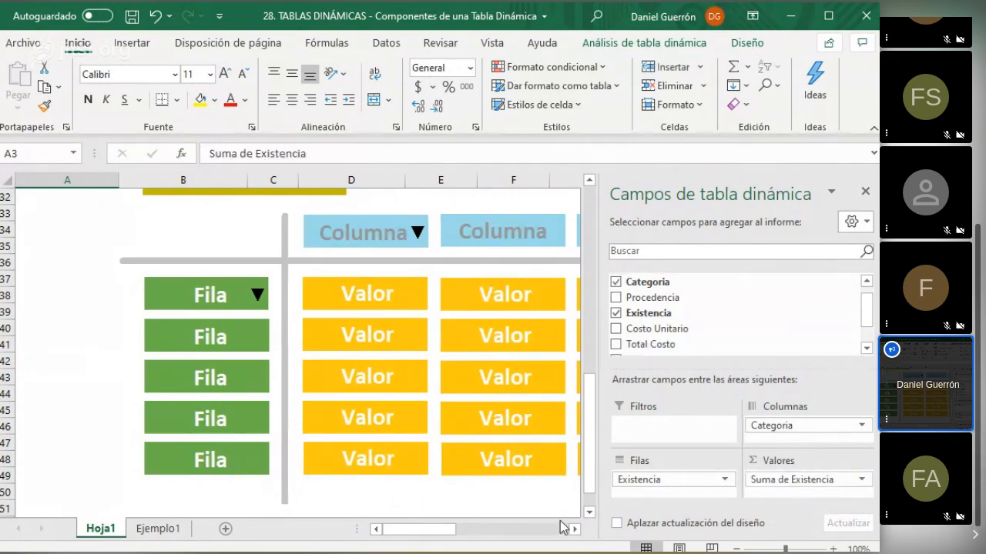
{"action": "left_click_drag", "start_coordinate": [443, 528], "coordinate": [462, 529]}
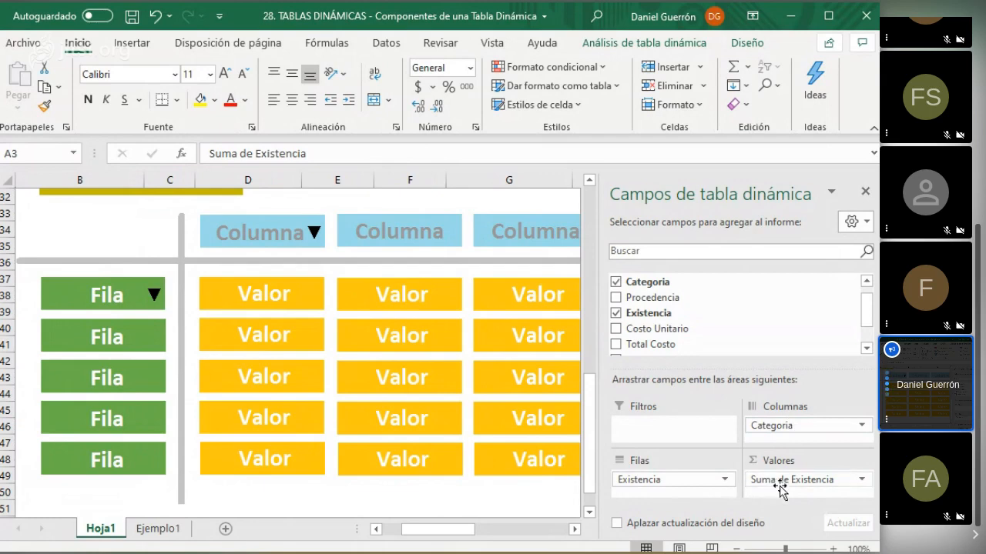
{"action": "left_click_drag", "start_coordinate": [470, 529], "coordinate": [462, 530]}
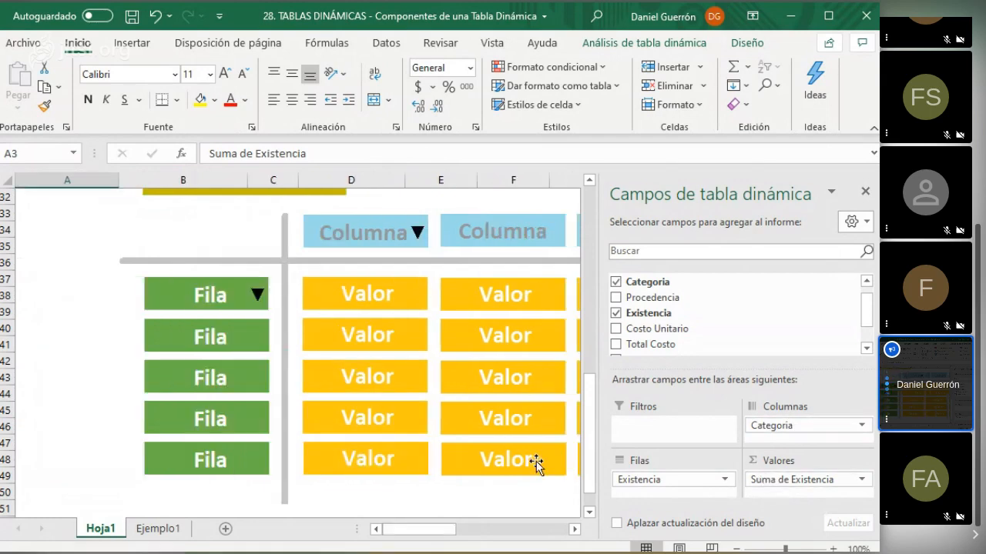
Inspect the finished pivot table on Hoja1, checking cells under Electrónico, Limpieza and Medios Magnéticos.
{"action": "left_click_drag", "start_coordinate": [586, 454], "coordinate": [595, 412]}
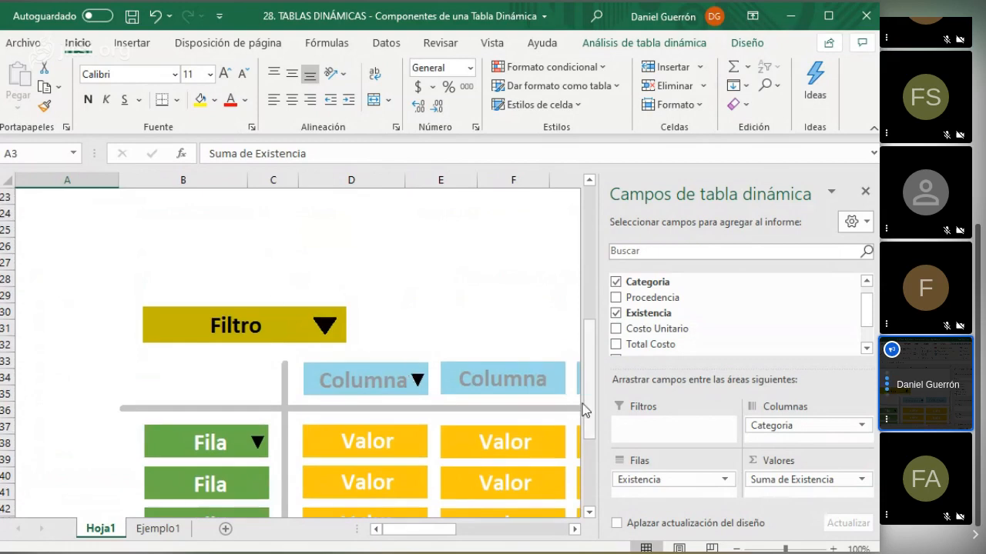
{"action": "left_click_drag", "start_coordinate": [583, 410], "coordinate": [598, 273]}
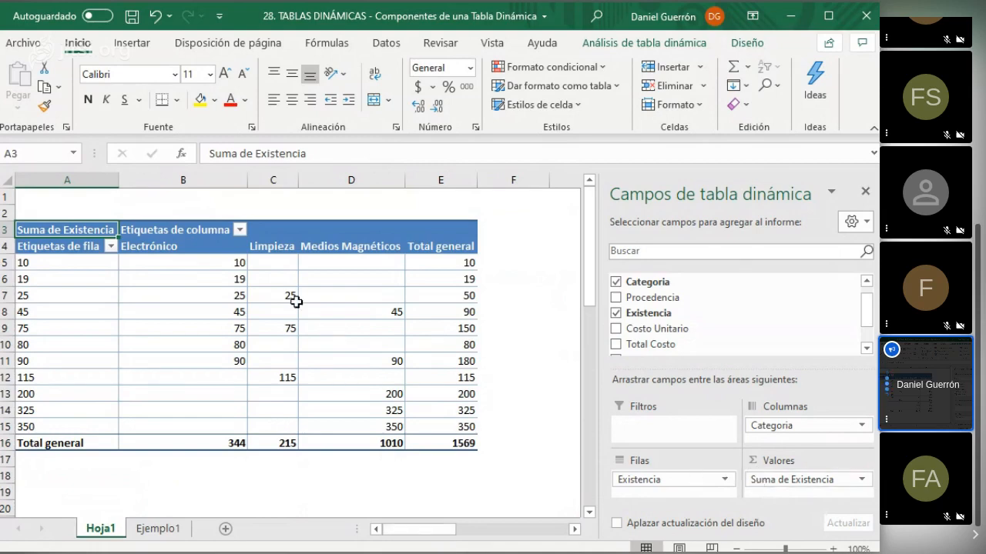
{"action": "left_click", "coordinate": [231, 345]}
{"action": "left_click", "coordinate": [230, 296]}
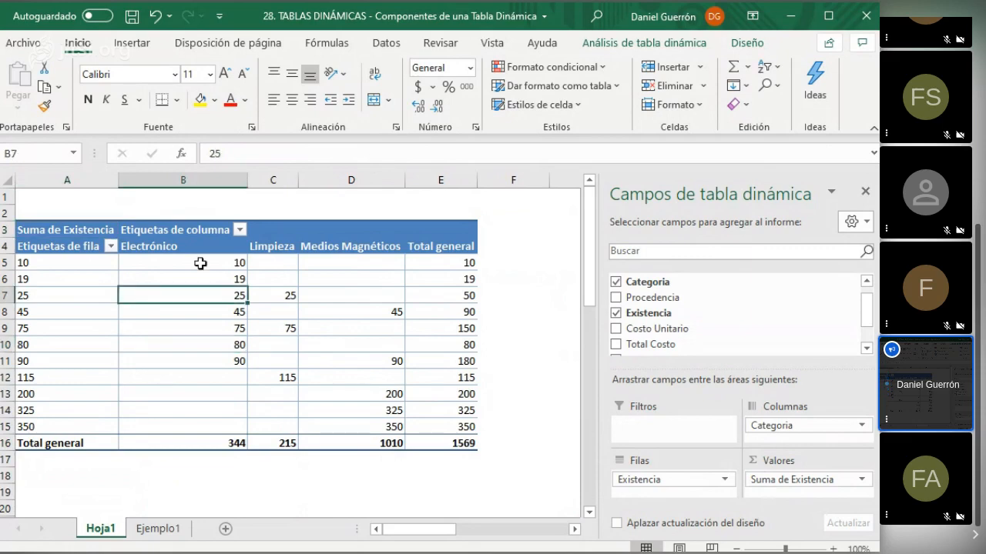
{"action": "left_click", "coordinate": [374, 312]}
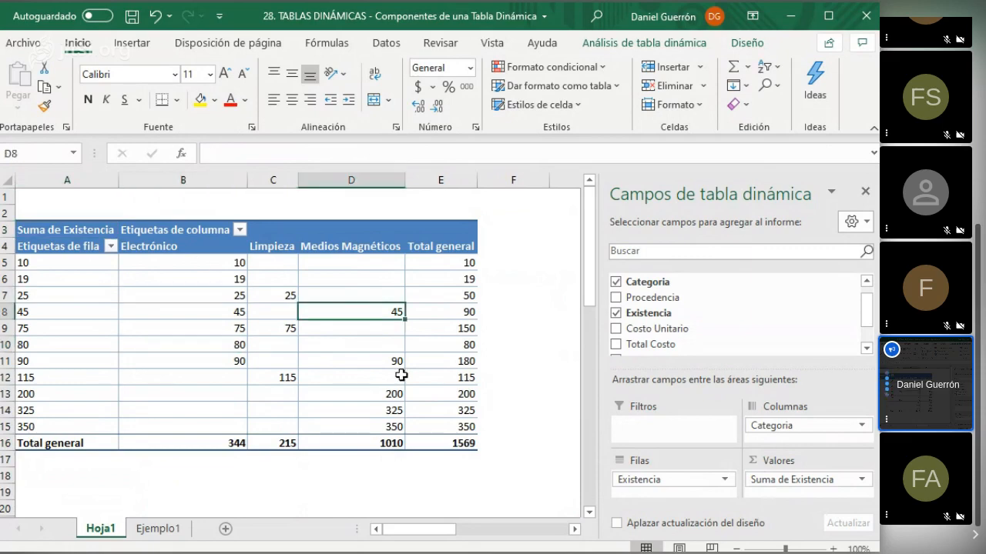
{"action": "left_click", "coordinate": [287, 359]}
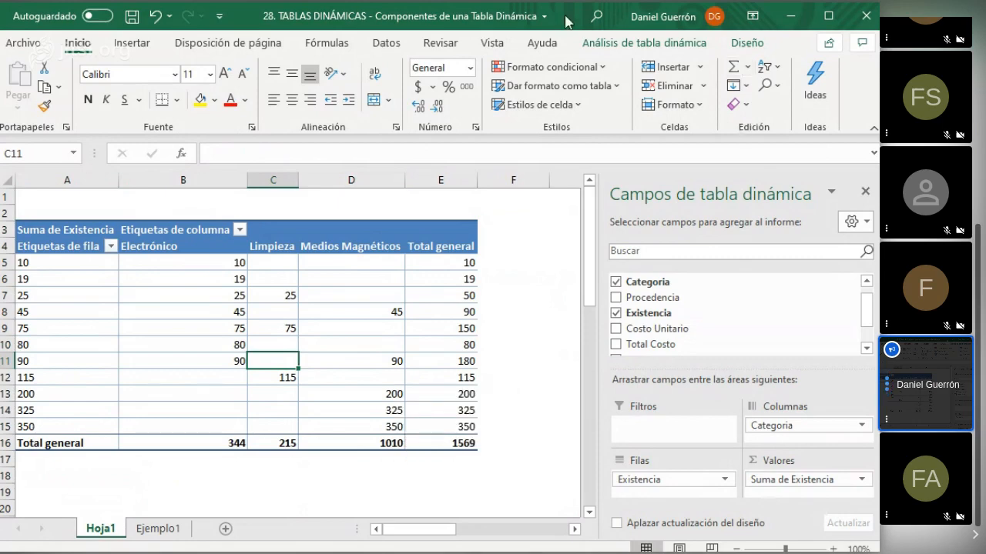
Replace Existencia in the Hoja1 pivot table with Procedencia in the rows area and Costo Unitario in the values area.
{"action": "key", "text": "alt+Tab"}
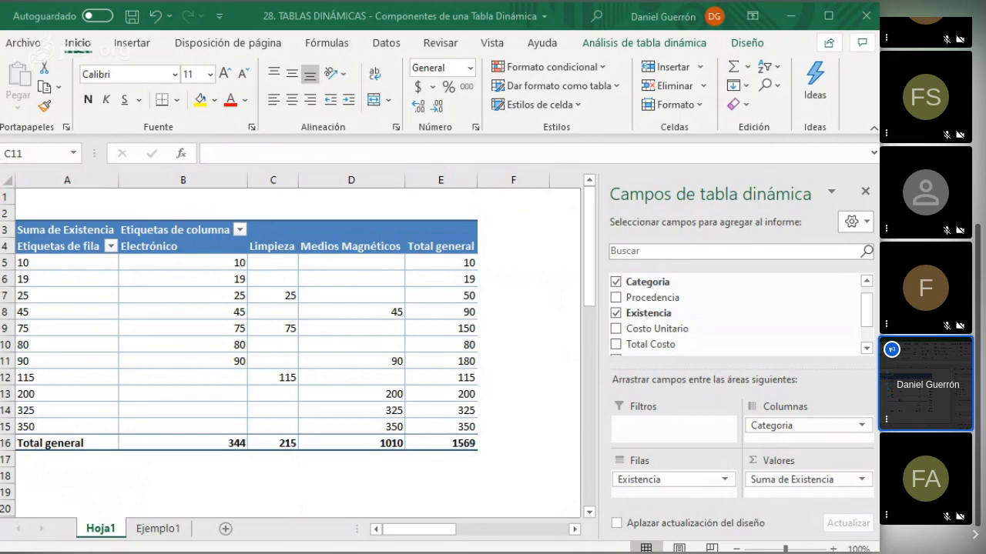
{"action": "left_click", "coordinate": [328, 525]}
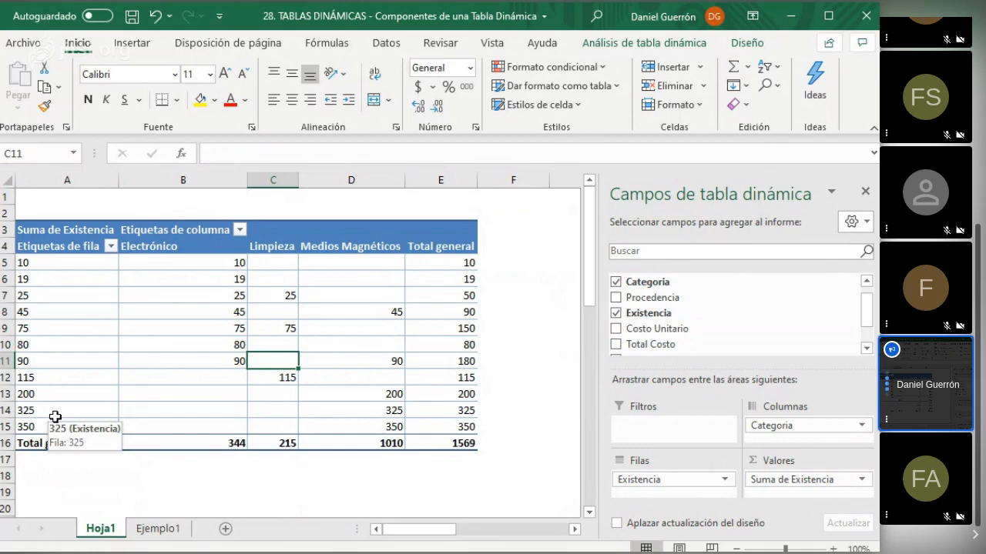
{"action": "left_click", "coordinate": [625, 320]}
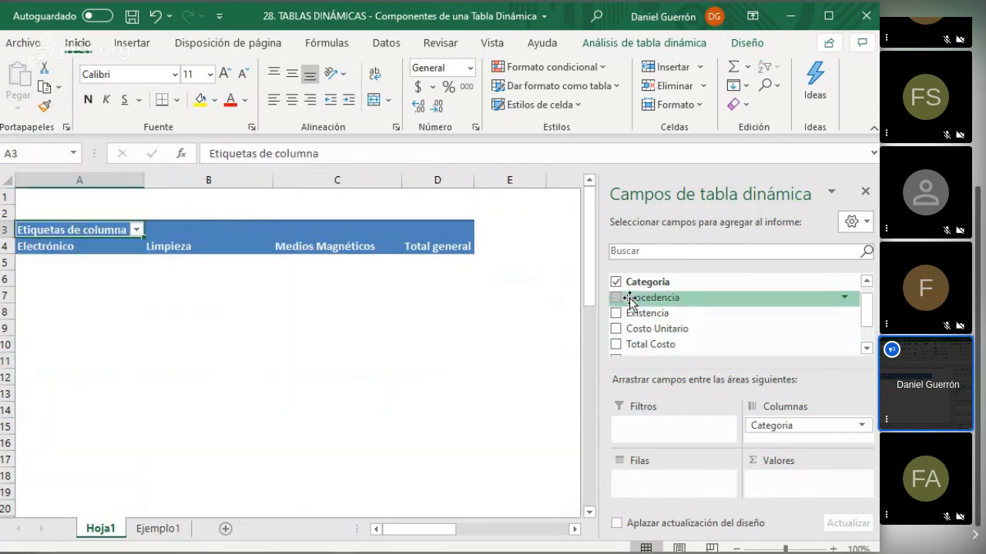
{"action": "left_click_drag", "start_coordinate": [624, 298], "coordinate": [656, 478]}
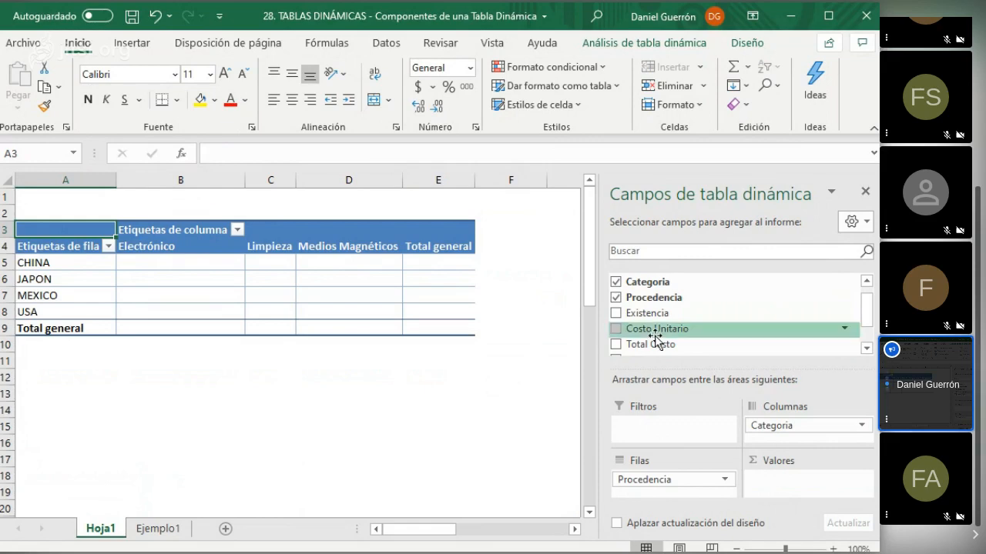
{"action": "left_click_drag", "start_coordinate": [654, 336], "coordinate": [808, 480]}
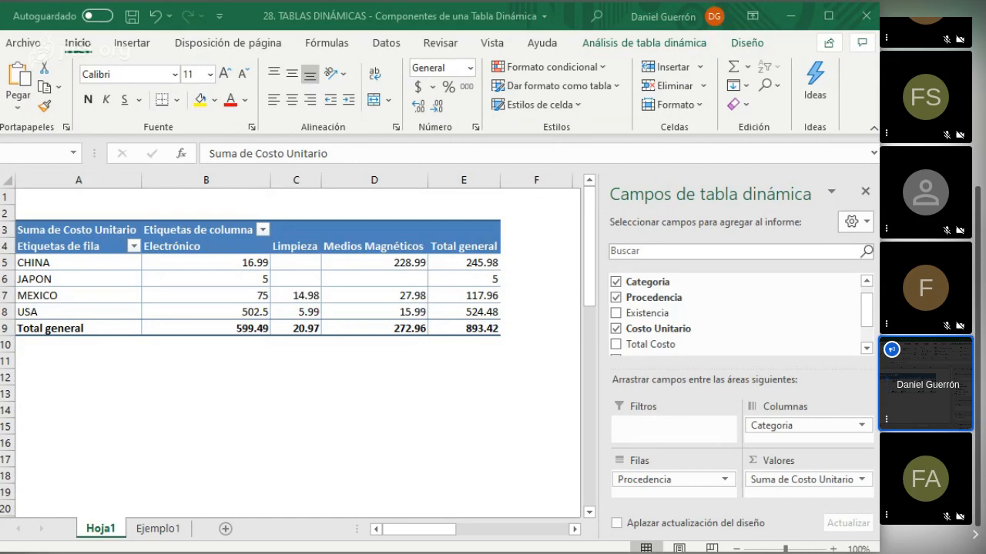
Compare the Hoja1 pivot table with the Filtro, Columna, Fila and Valor layout diagram below it.
{"action": "left_click", "coordinate": [374, 378]}
{"action": "scroll", "coordinate": [447, 392], "scroll_direction": "down", "scroll_amount": 3}
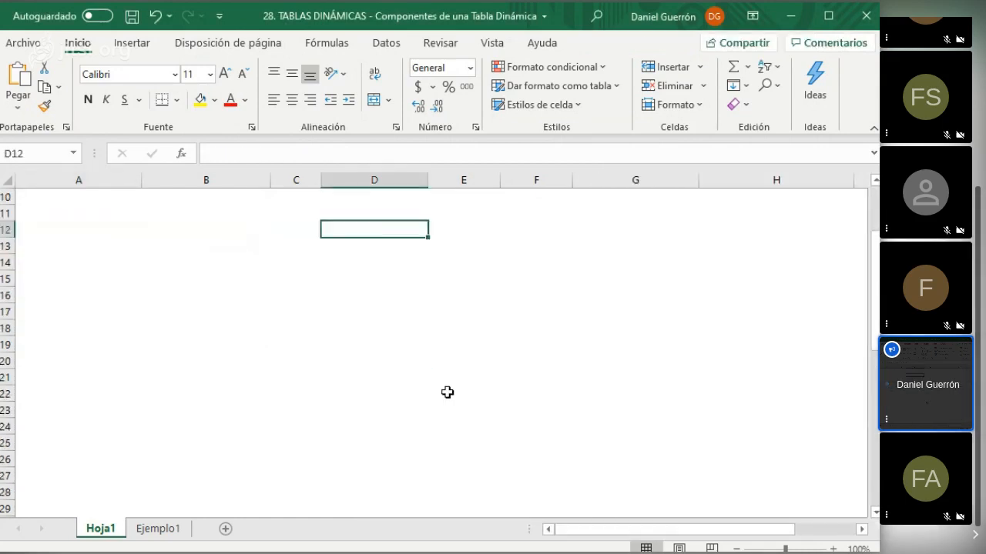
{"action": "scroll", "coordinate": [448, 393], "scroll_direction": "down", "scroll_amount": 6}
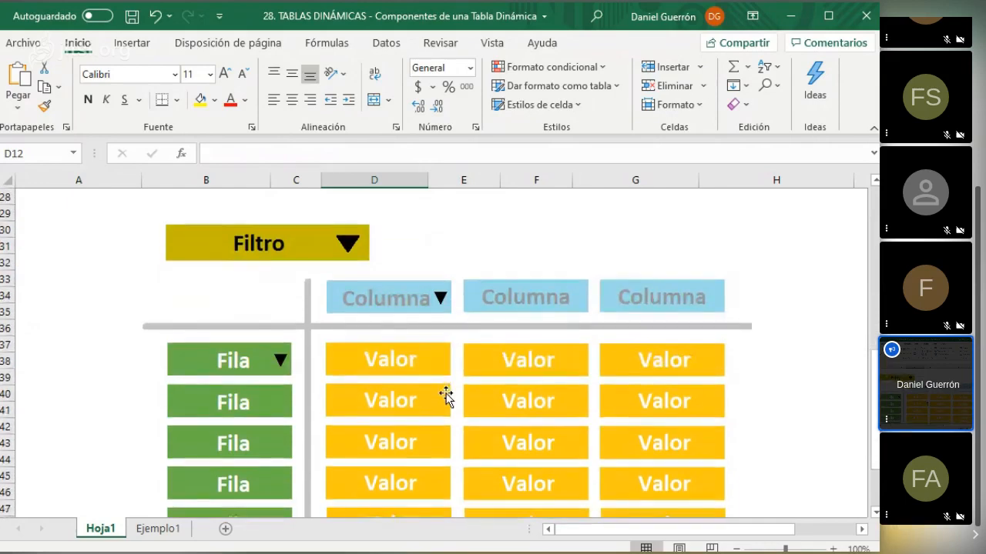
{"action": "scroll", "coordinate": [864, 396], "scroll_direction": "down", "scroll_amount": 1}
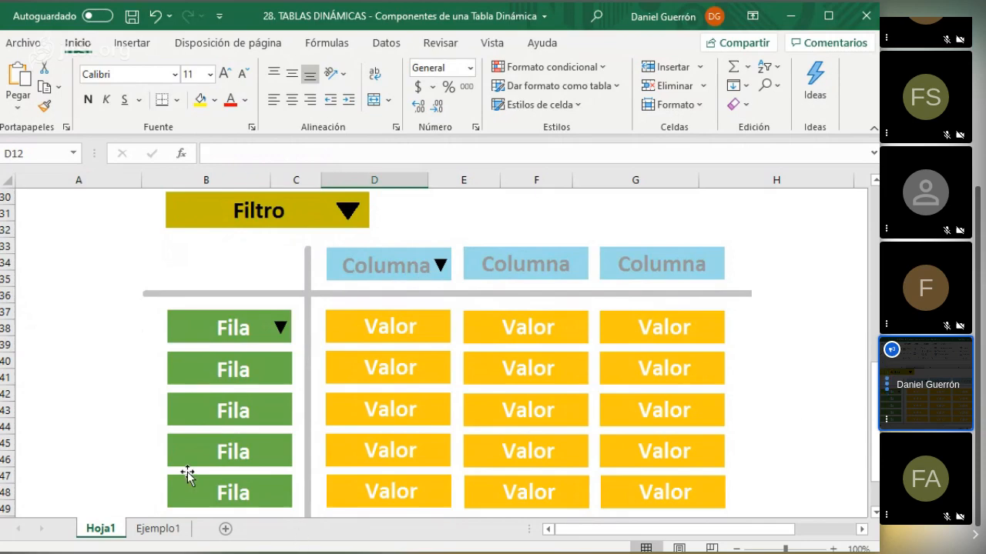
{"action": "scroll", "coordinate": [121, 425], "scroll_direction": "up", "scroll_amount": 10}
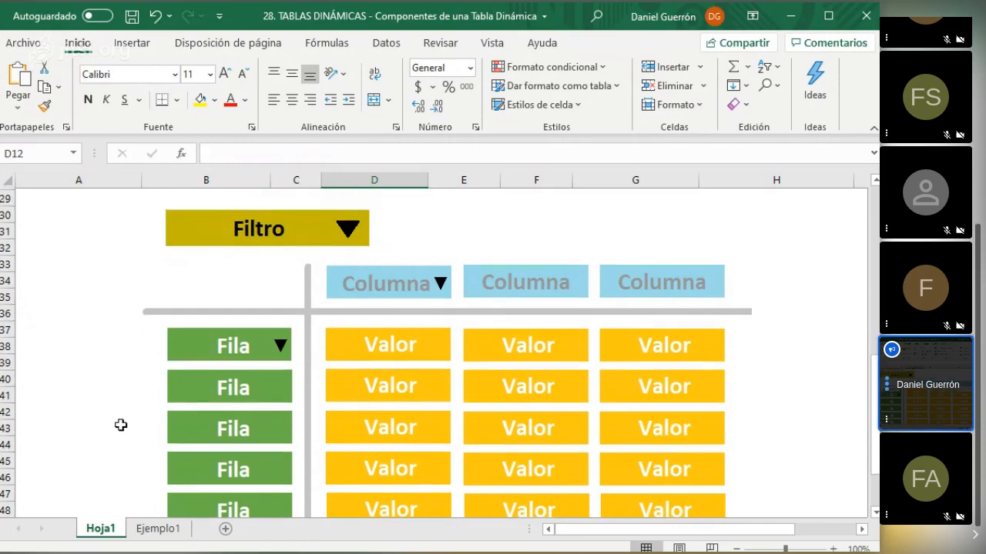
Clear Categoria, Procedencia and Costo Unitario from the Hoja1 pivot table and place only Categoria back in the columns area.
{"action": "left_click", "coordinate": [228, 290]}
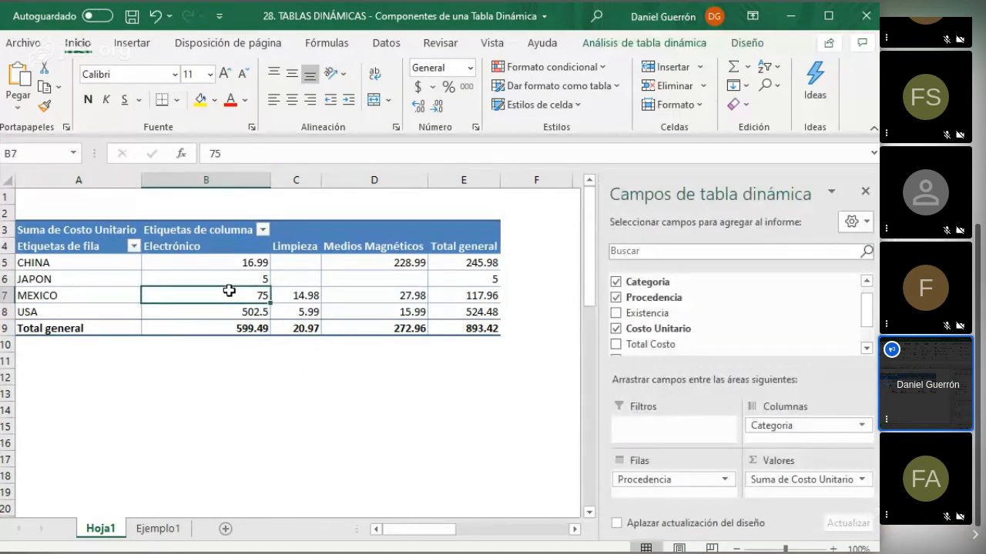
{"action": "left_click_drag", "start_coordinate": [775, 428], "coordinate": [664, 331]}
{"action": "left_click_drag", "start_coordinate": [687, 481], "coordinate": [686, 292]}
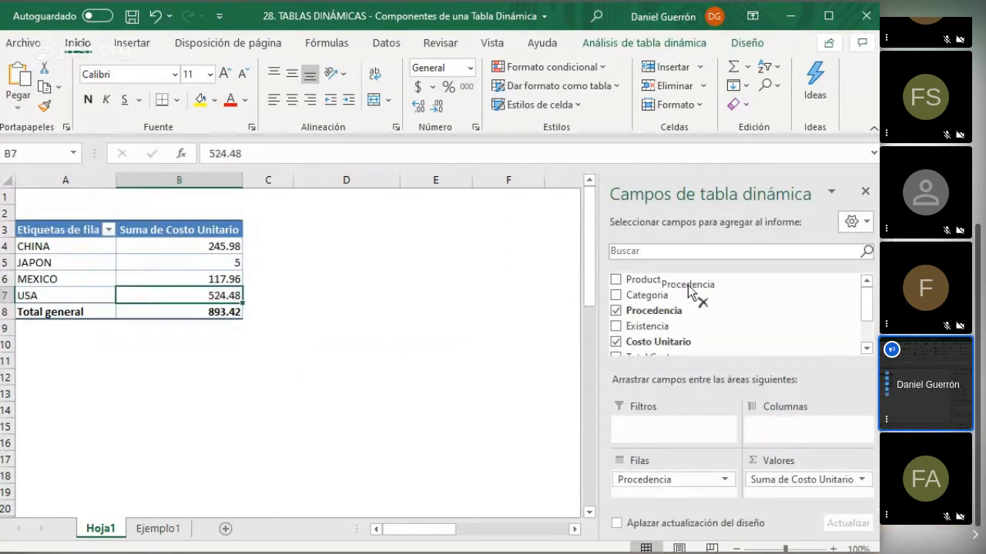
{"action": "left_click_drag", "start_coordinate": [804, 479], "coordinate": [787, 422]}
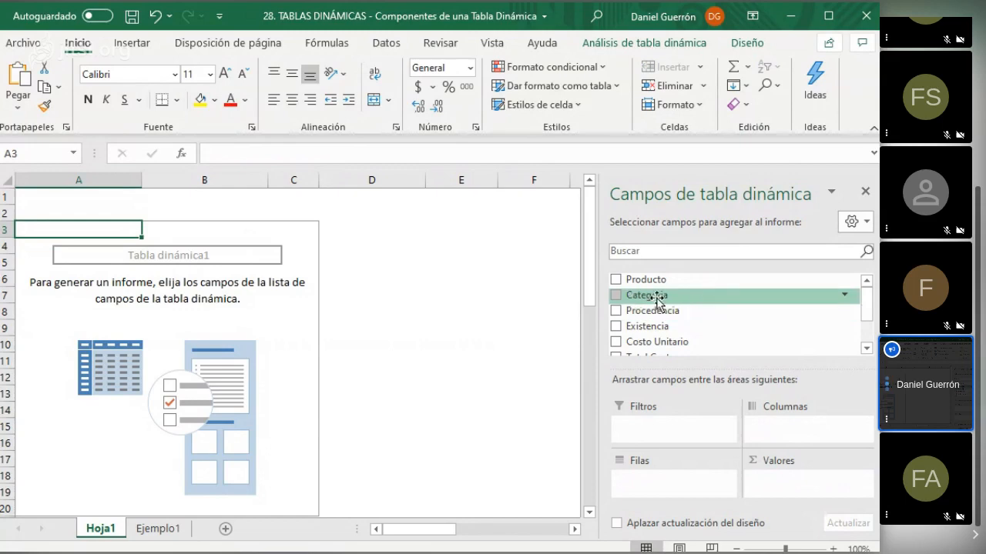
{"action": "left_click_drag", "start_coordinate": [656, 297], "coordinate": [778, 431]}
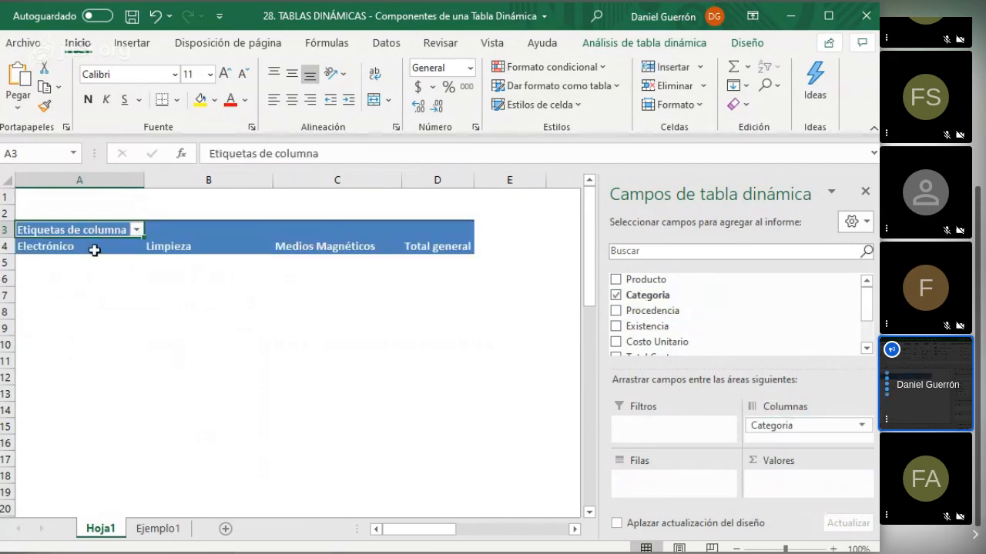
Highlight the cells under the Electrónico, Limpieza, Medios Magnéticos and Total general headers of the pivot table one column after another.
{"action": "left_click_drag", "start_coordinate": [92, 248], "coordinate": [86, 379]}
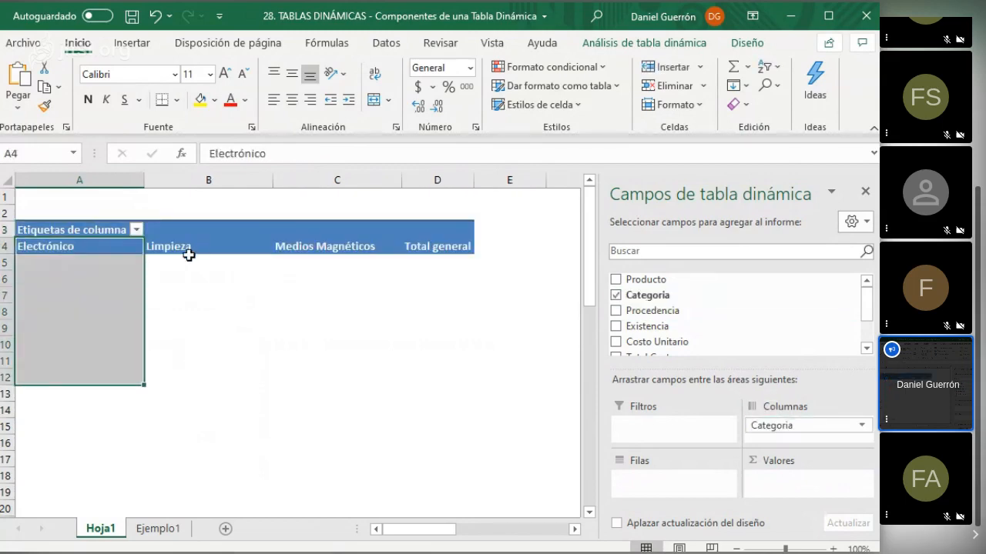
{"action": "left_click_drag", "start_coordinate": [190, 248], "coordinate": [206, 375]}
{"action": "left_click", "coordinate": [351, 240]}
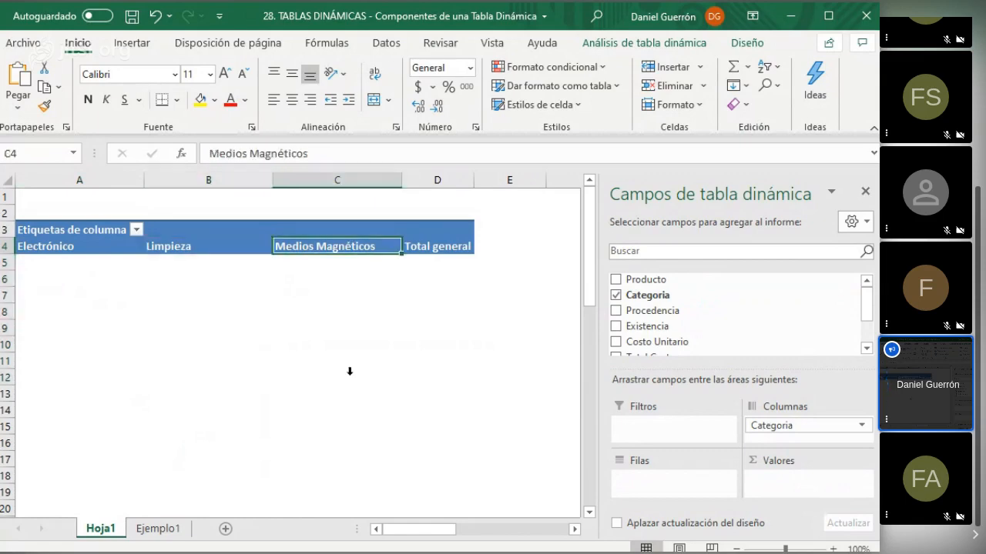
{"action": "left_click_drag", "start_coordinate": [363, 249], "coordinate": [362, 362]}
{"action": "left_click_drag", "start_coordinate": [438, 252], "coordinate": [439, 362]}
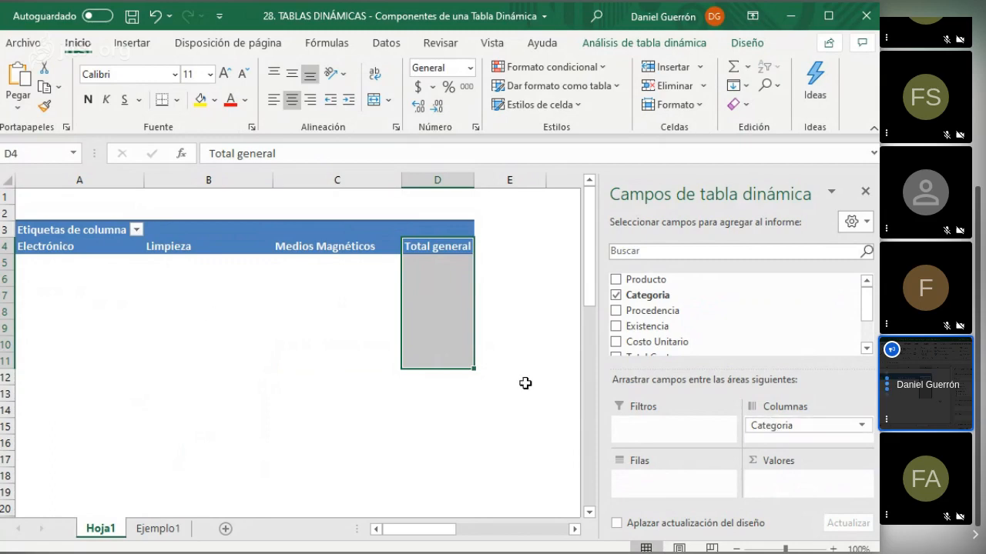
Examine the three Columna boxes in the layout diagram and relate them to the pivot table's Electrónico header.
{"action": "scroll", "coordinate": [524, 385], "scroll_direction": "down", "scroll_amount": 6}
{"action": "scroll", "coordinate": [505, 390], "scroll_direction": "down", "scroll_amount": 3}
{"action": "left_click_drag", "start_coordinate": [419, 531], "coordinate": [440, 539]}
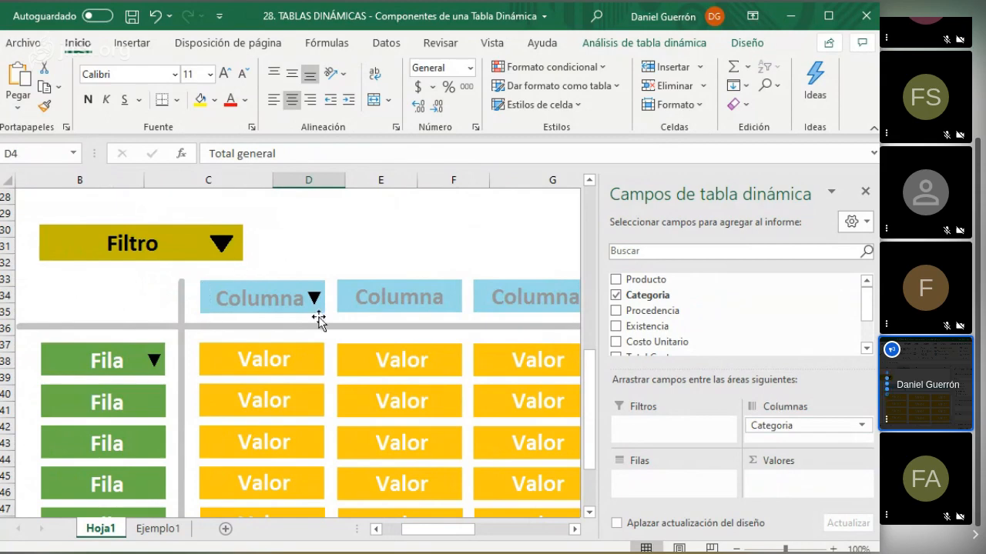
{"action": "left_click_drag", "start_coordinate": [425, 531], "coordinate": [436, 535]}
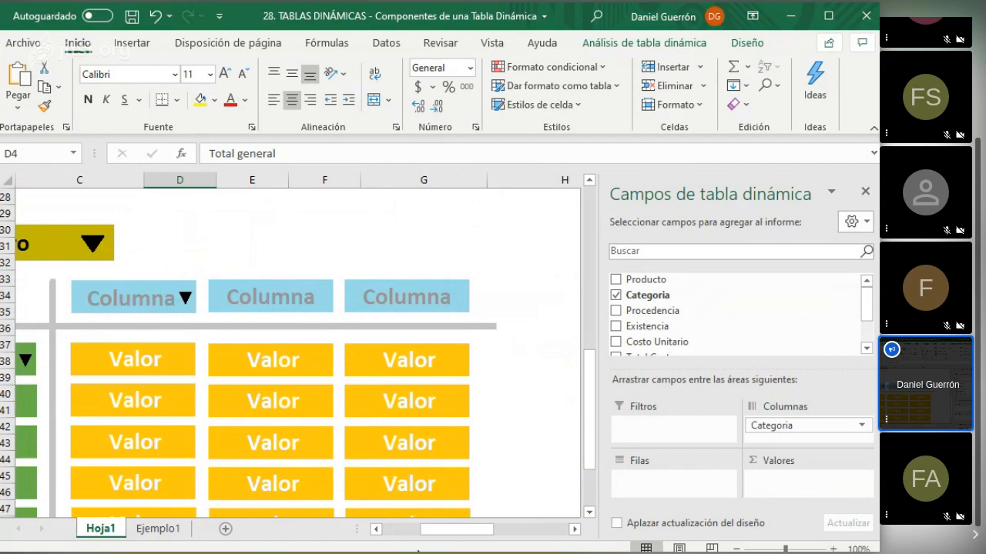
{"action": "left_click_drag", "start_coordinate": [434, 536], "coordinate": [335, 468]}
{"action": "scroll", "coordinate": [334, 470], "scroll_direction": "up", "scroll_amount": 9}
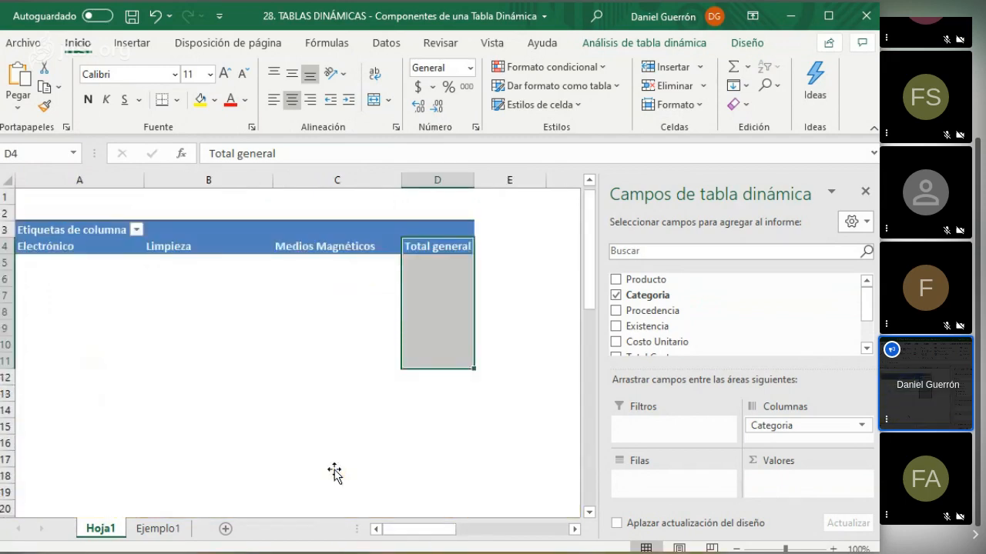
{"action": "left_click", "coordinate": [82, 247]}
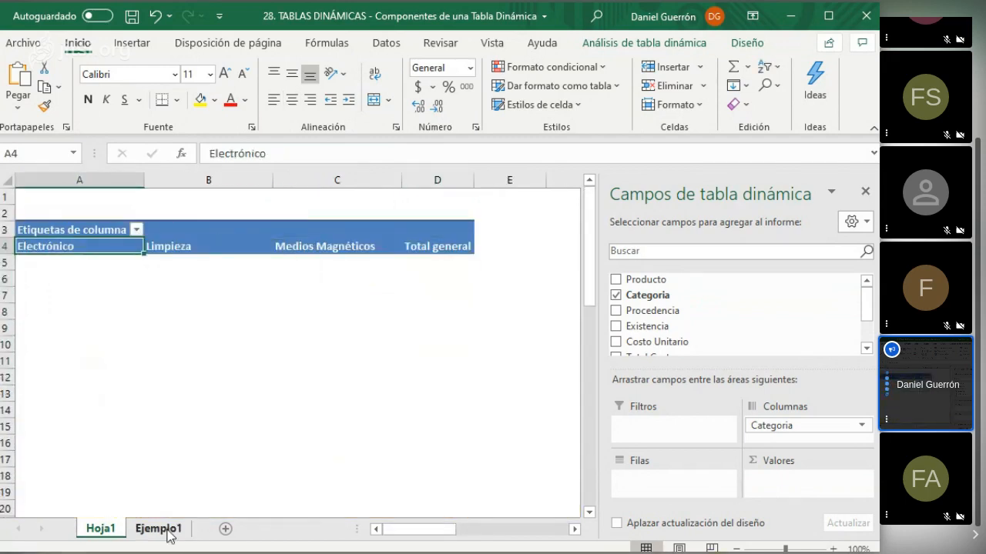
Select the Categoria column of the product table on Ejemplo1, including its header, to review the categories.
{"action": "left_click", "coordinate": [167, 531]}
{"action": "left_click_drag", "start_coordinate": [464, 535], "coordinate": [366, 537]}
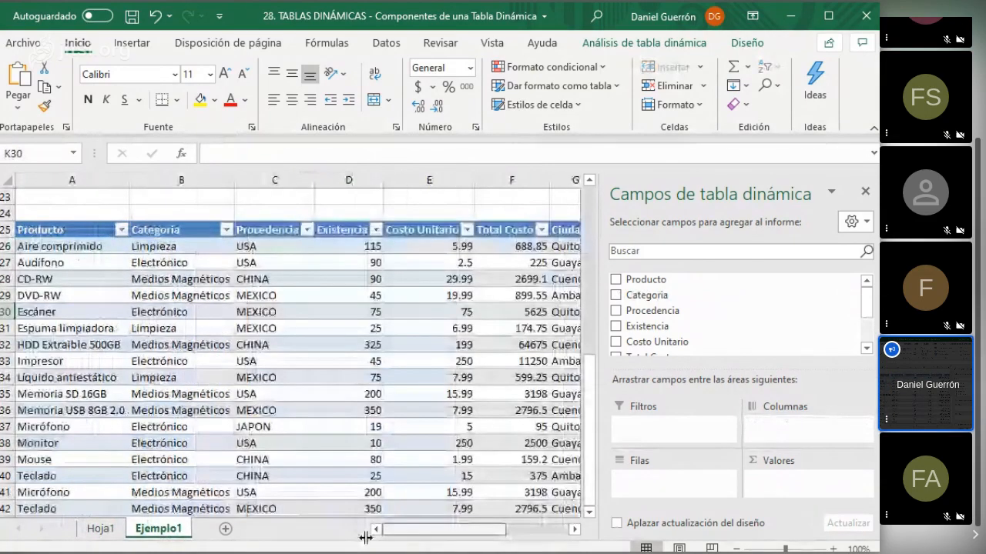
{"action": "scroll", "coordinate": [164, 279], "scroll_direction": "up", "scroll_amount": 8}
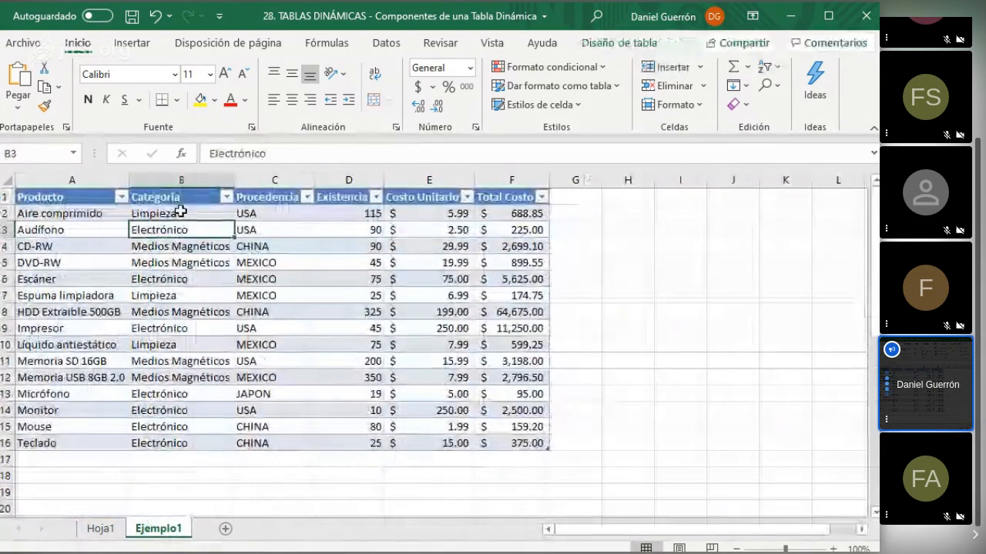
{"action": "left_click_drag", "start_coordinate": [179, 212], "coordinate": [165, 438]}
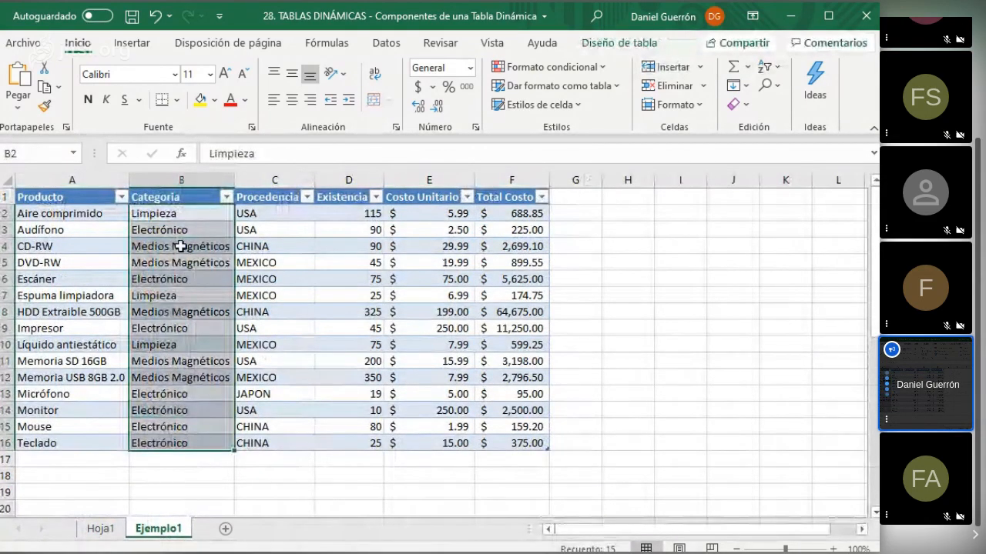
{"action": "left_click_drag", "start_coordinate": [183, 216], "coordinate": [160, 438]}
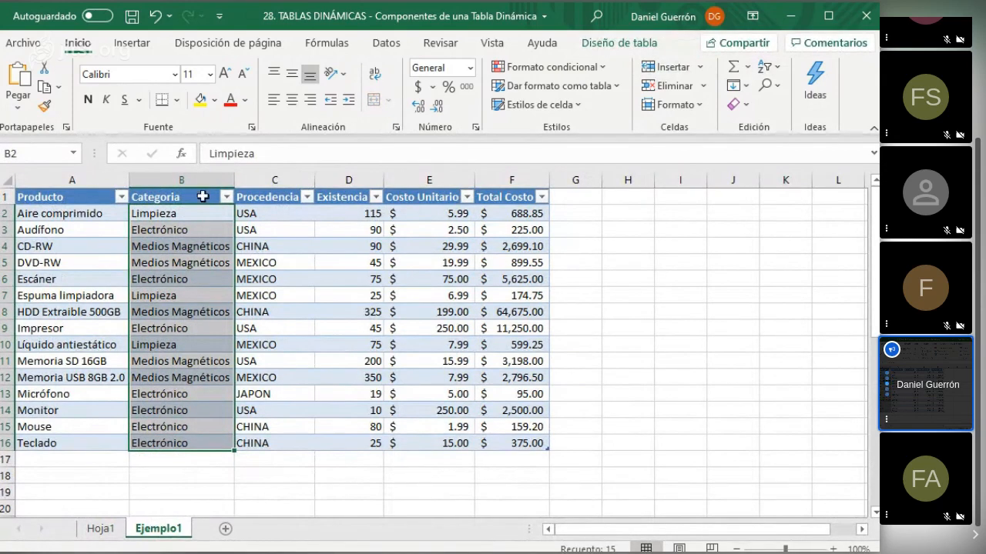
{"action": "left_click_drag", "start_coordinate": [203, 196], "coordinate": [187, 444]}
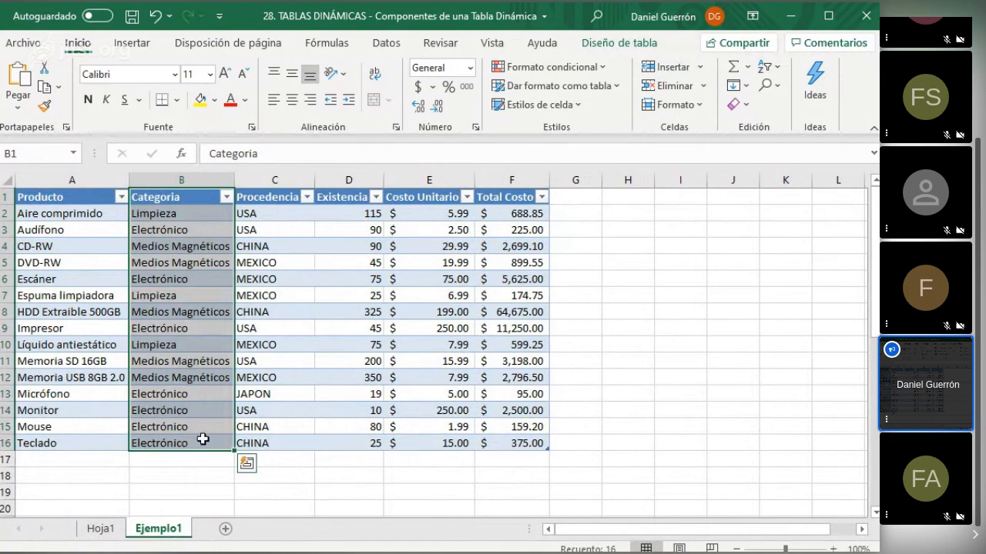
Compare the Categoria source column on Ejemplo1 with the Hoja1 pivot headers by selecting Electrónico through Total general.
{"action": "left_click", "coordinate": [99, 530]}
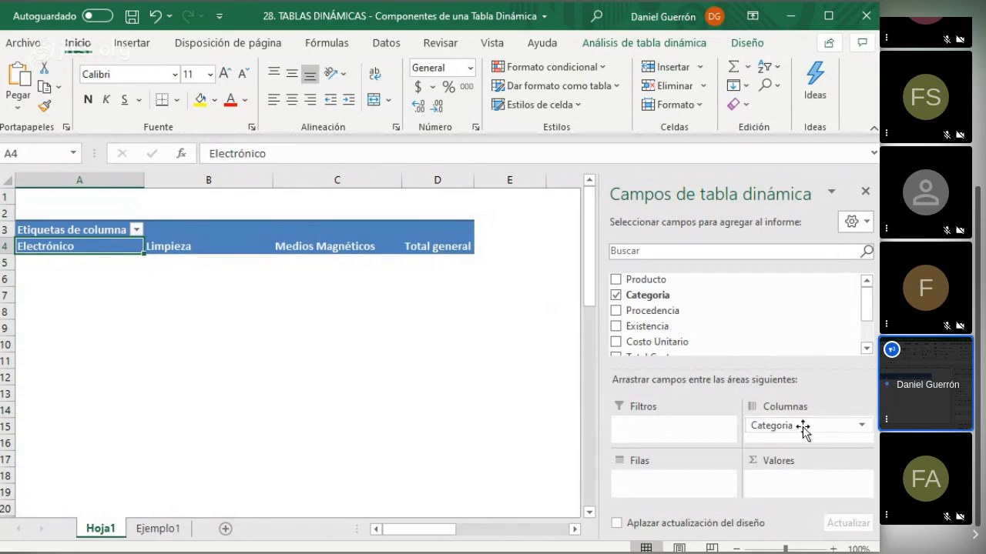
{"action": "left_click", "coordinate": [154, 528]}
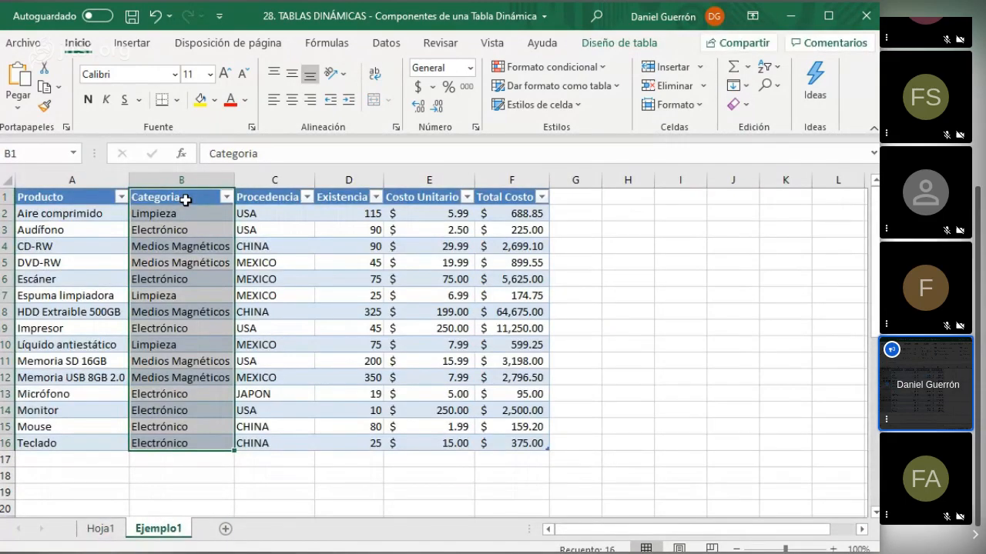
{"action": "key", "text": "ctrl+Page_Up"}
{"action": "left_click_drag", "start_coordinate": [104, 246], "coordinate": [443, 247]}
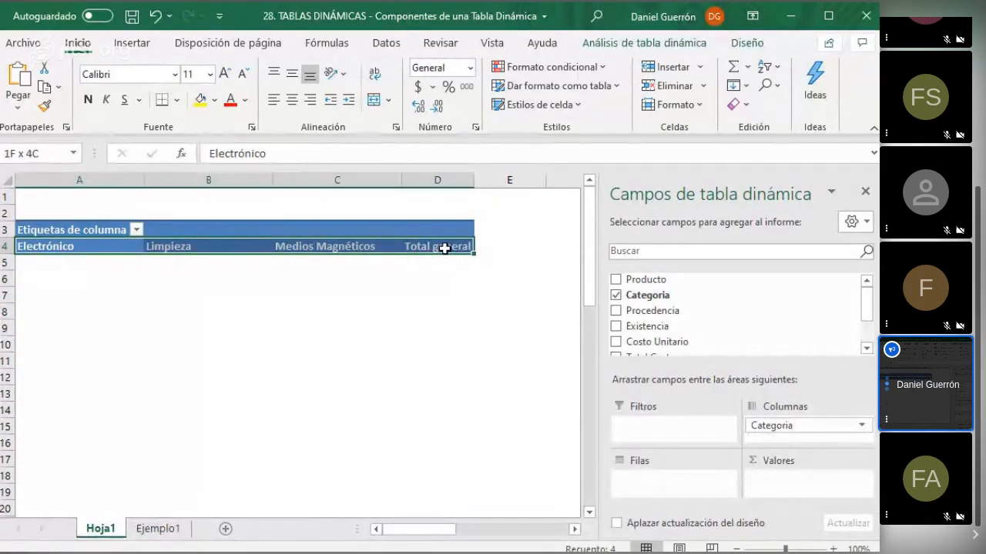
{"action": "left_click_drag", "start_coordinate": [444, 247], "coordinate": [444, 248]}
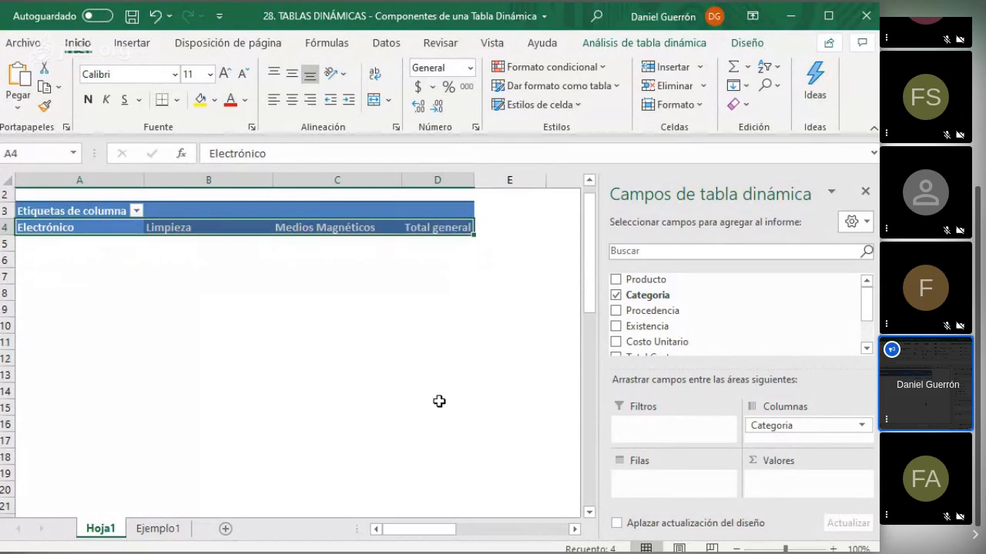
Review the diagram's Columna boxes on Hoja1 against the product table on Ejemplo1, ending back at the diagram.
{"action": "scroll", "coordinate": [440, 398], "scroll_direction": "down", "scroll_amount": 8}
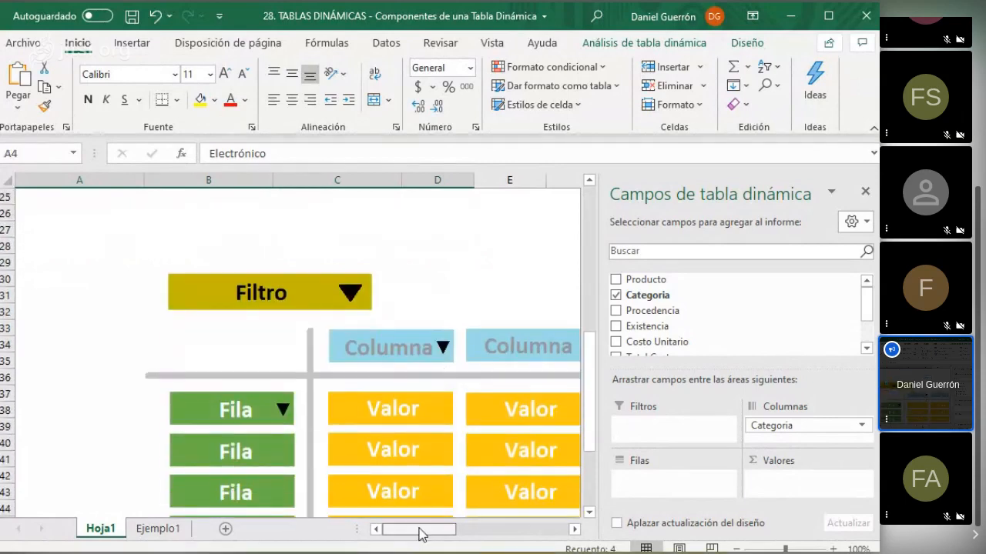
{"action": "left_click_drag", "start_coordinate": [421, 534], "coordinate": [445, 541]}
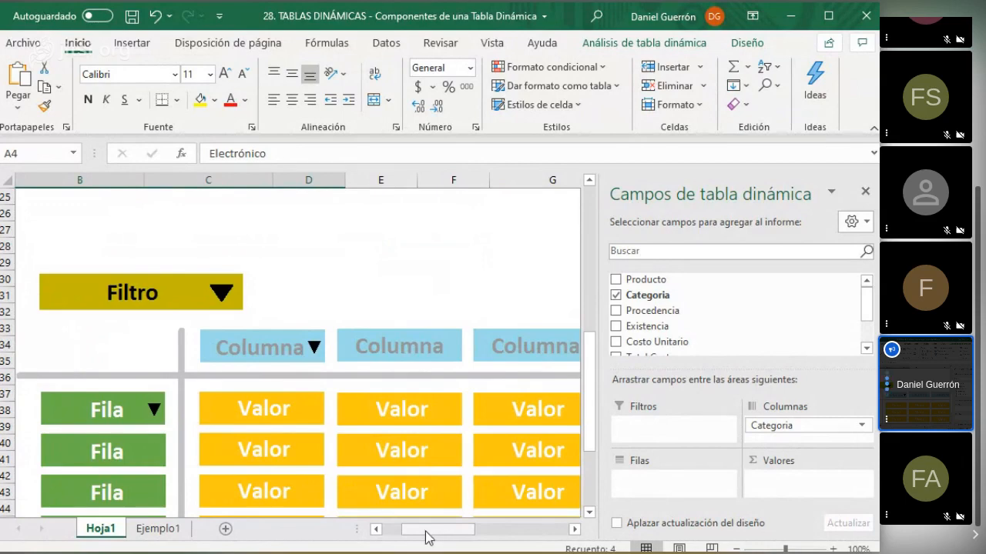
{"action": "left_click_drag", "start_coordinate": [429, 537], "coordinate": [432, 539]}
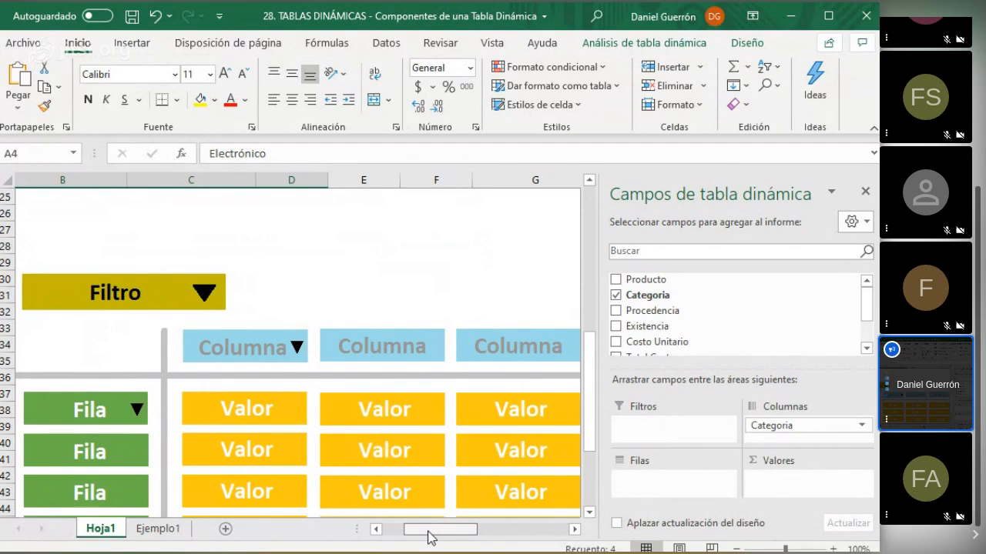
{"action": "left_click_drag", "start_coordinate": [430, 538], "coordinate": [429, 535]}
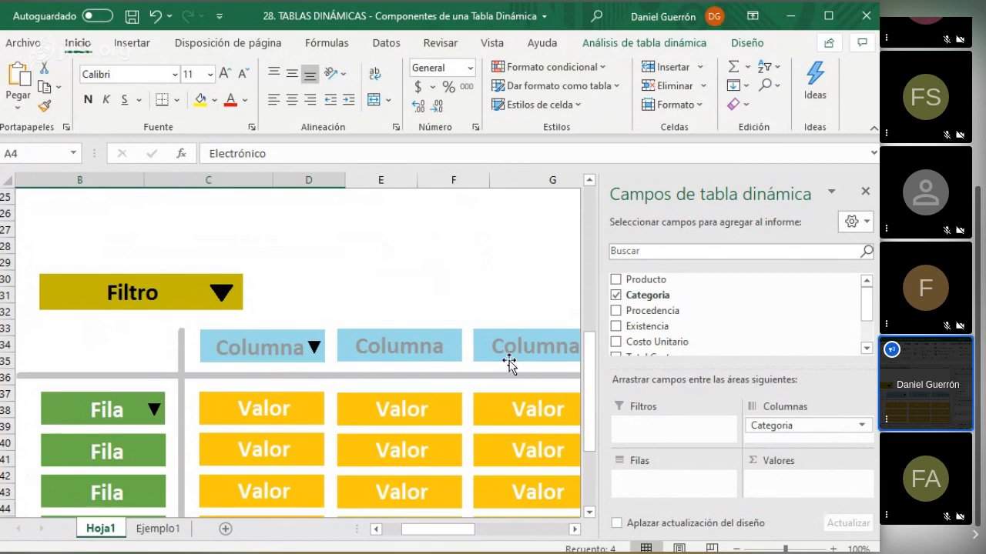
{"action": "left_click", "coordinate": [155, 529]}
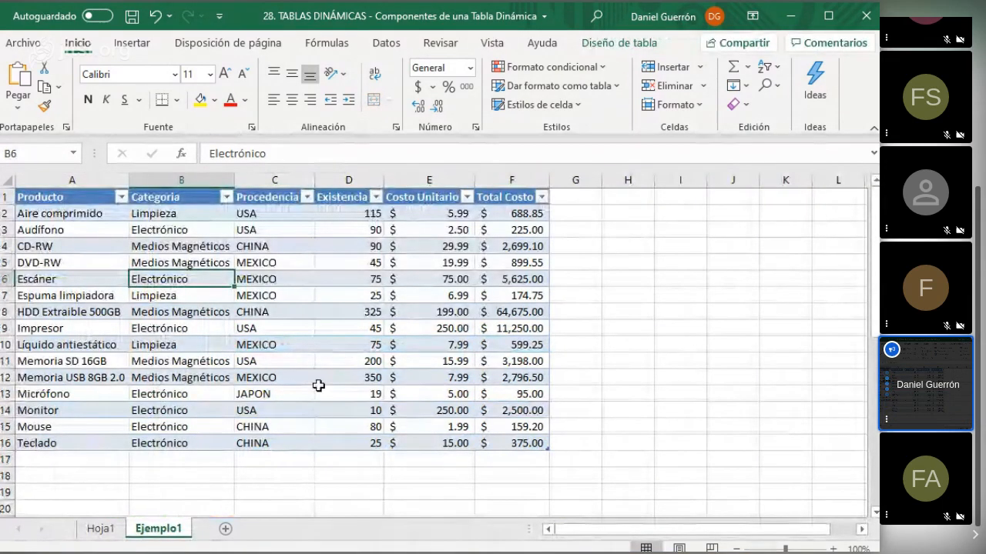
{"action": "left_click", "coordinate": [306, 422]}
{"action": "left_click", "coordinate": [101, 530]}
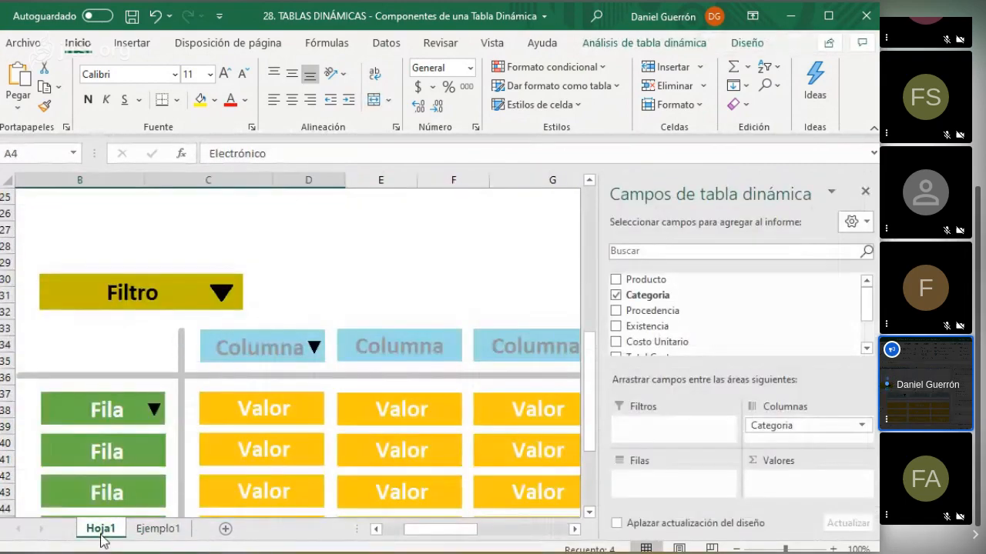
Select the whole Tabla1 range on Ejemplo1 by its defined name to review the pivot table's source data.
{"action": "left_click", "coordinate": [157, 529]}
{"action": "left_click", "coordinate": [74, 153]}
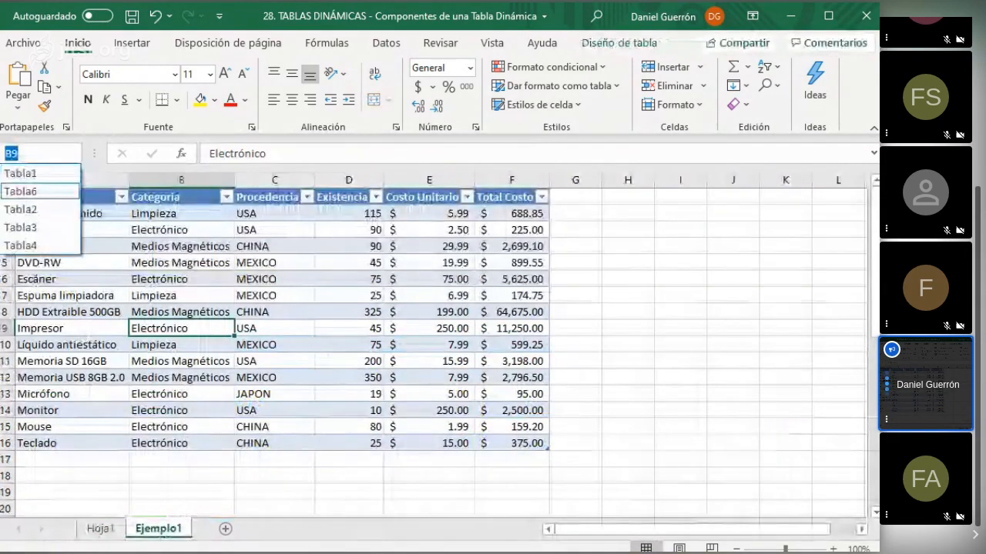
{"action": "left_click", "coordinate": [23, 173]}
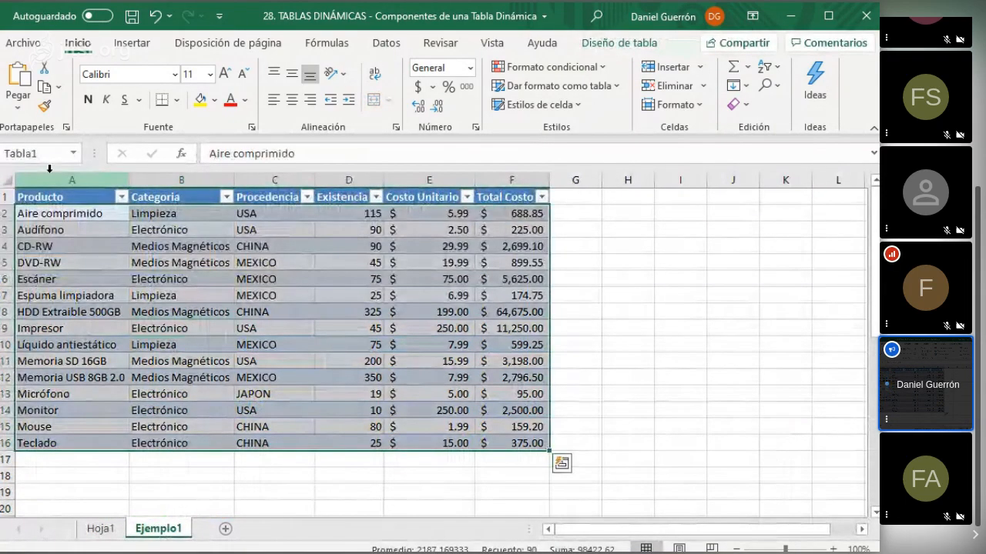
{"action": "left_click", "coordinate": [197, 328]}
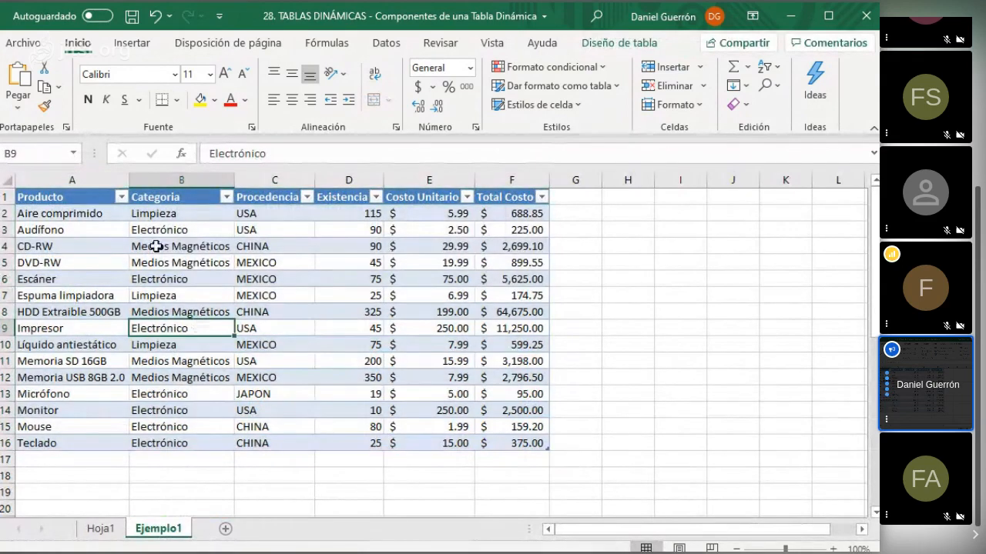
Select the product table's columns on Ejemplo1 one at a time, from Producto through Total Costo, to review each source field.
{"action": "left_click", "coordinate": [72, 180]}
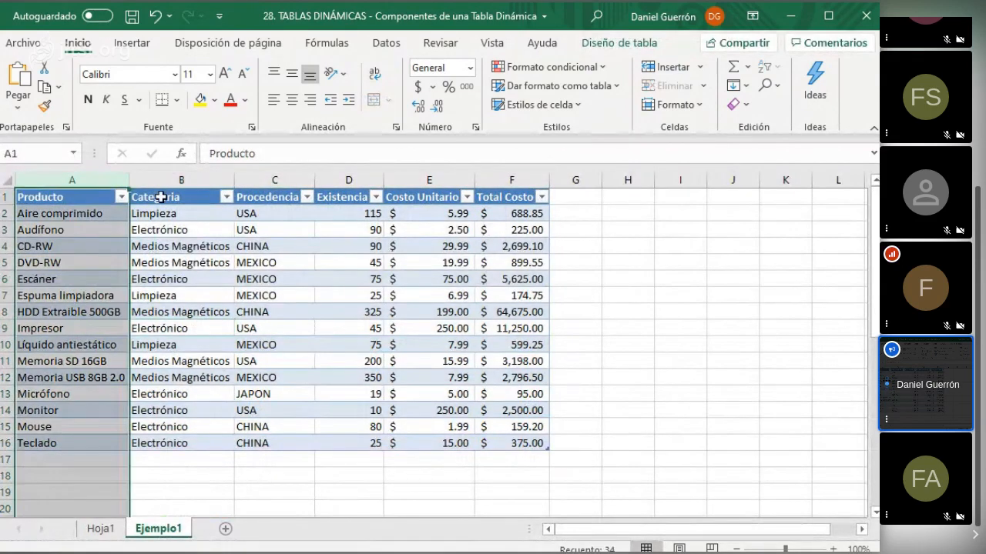
{"action": "left_click", "coordinate": [180, 180]}
{"action": "left_click", "coordinate": [274, 180]}
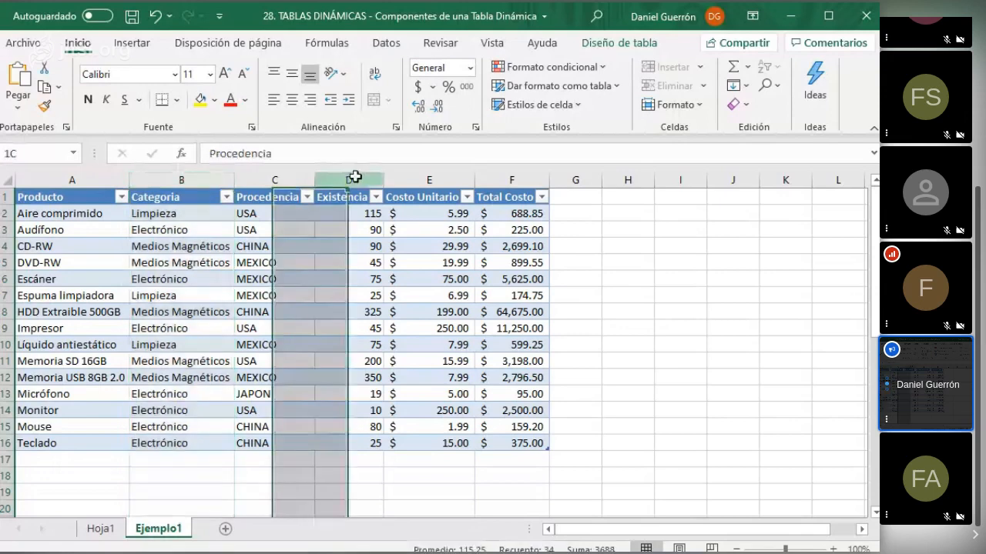
{"action": "left_click", "coordinate": [353, 179]}
{"action": "left_click", "coordinate": [412, 178]}
{"action": "left_click", "coordinate": [512, 178]}
{"action": "left_click", "coordinate": [260, 295]}
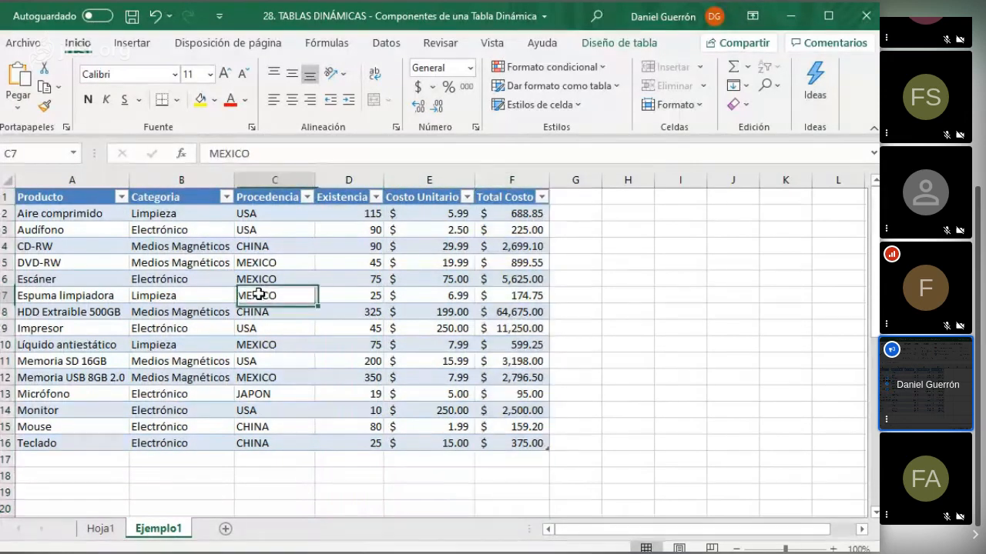
Compare the pivot table field list on Hoja1 with the header row from Producto to Total Costo on Ejemplo1.
{"action": "left_click", "coordinate": [100, 532]}
{"action": "scroll", "coordinate": [847, 308], "scroll_direction": "down", "scroll_amount": 3}
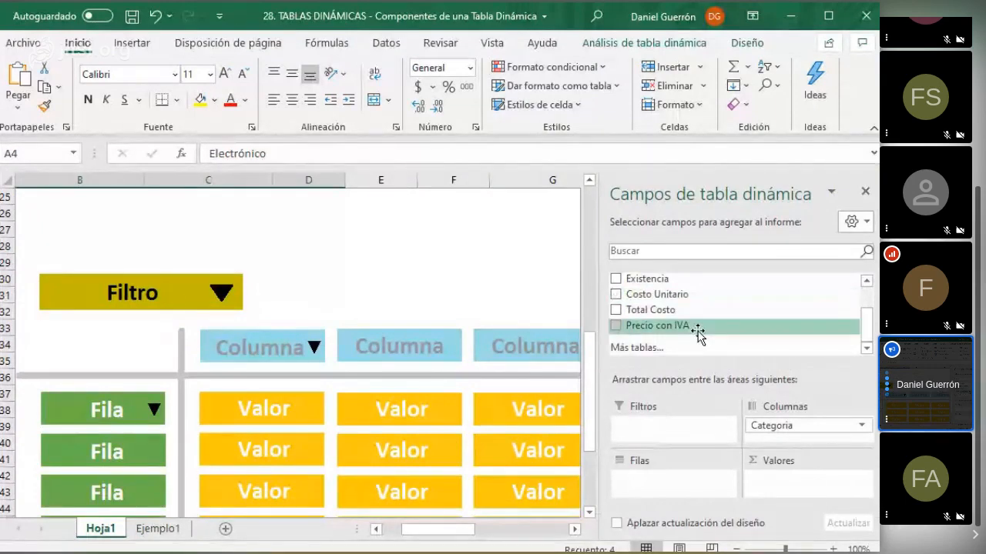
{"action": "scroll", "coordinate": [697, 324], "scroll_direction": "up", "scroll_amount": 3}
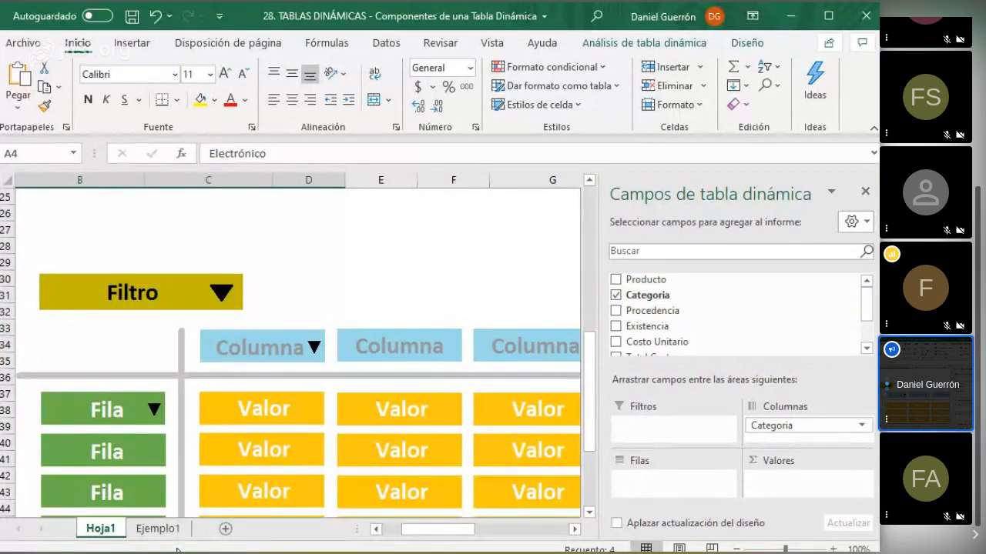
{"action": "left_click", "coordinate": [163, 529]}
{"action": "left_click_drag", "start_coordinate": [39, 198], "coordinate": [508, 197]}
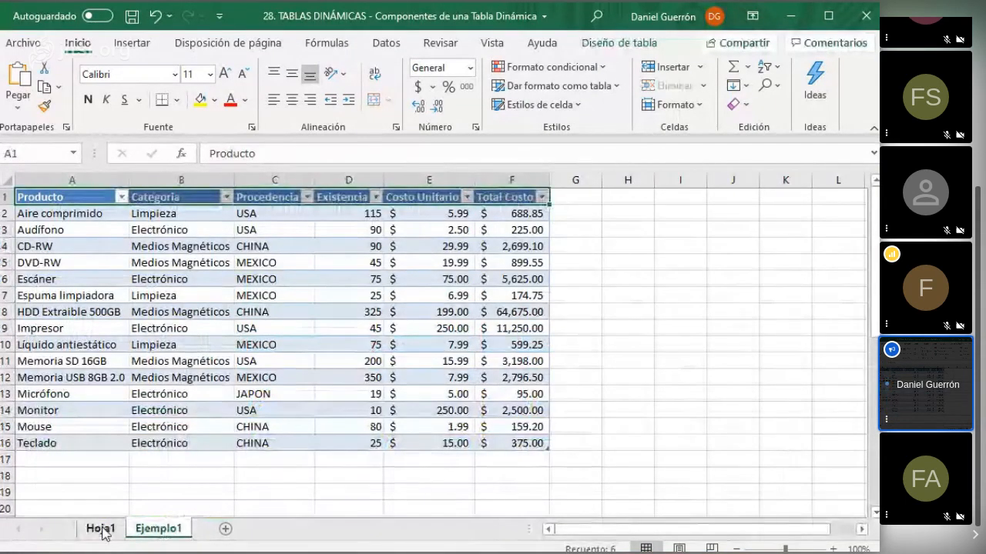
{"action": "left_click", "coordinate": [102, 530]}
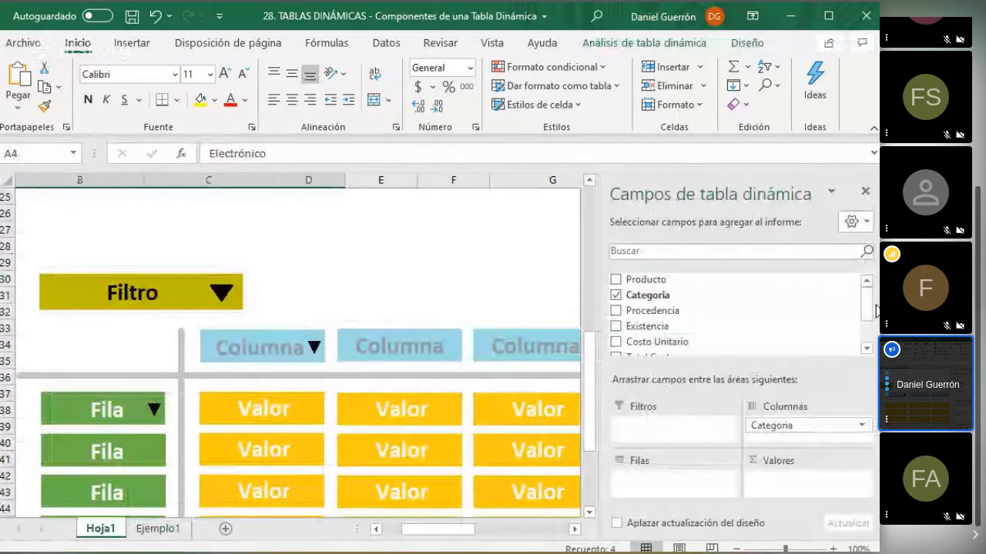
{"action": "scroll", "coordinate": [867, 312], "scroll_direction": "down", "scroll_amount": 3}
{"action": "scroll", "coordinate": [689, 319], "scroll_direction": "up", "scroll_amount": 3}
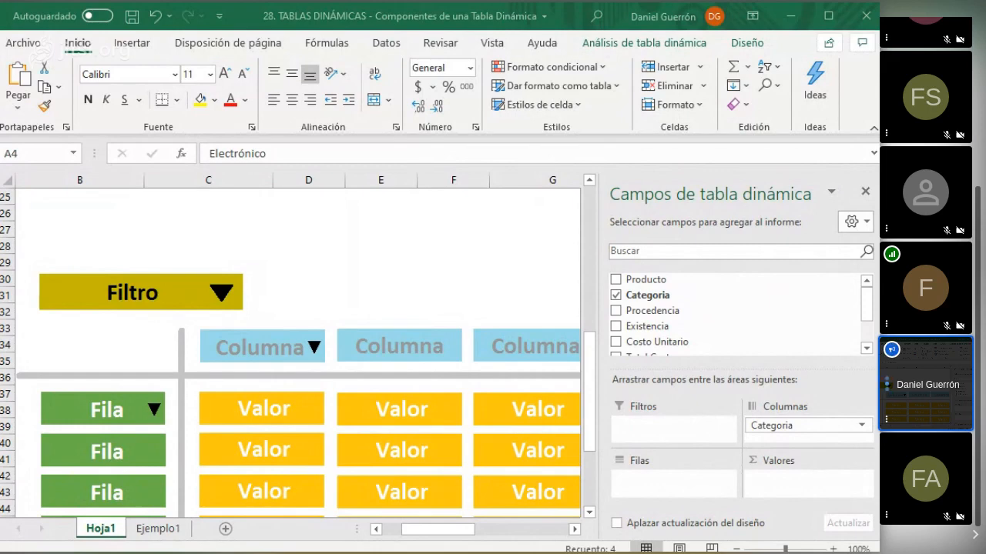
{"action": "left_click", "coordinate": [162, 530]}
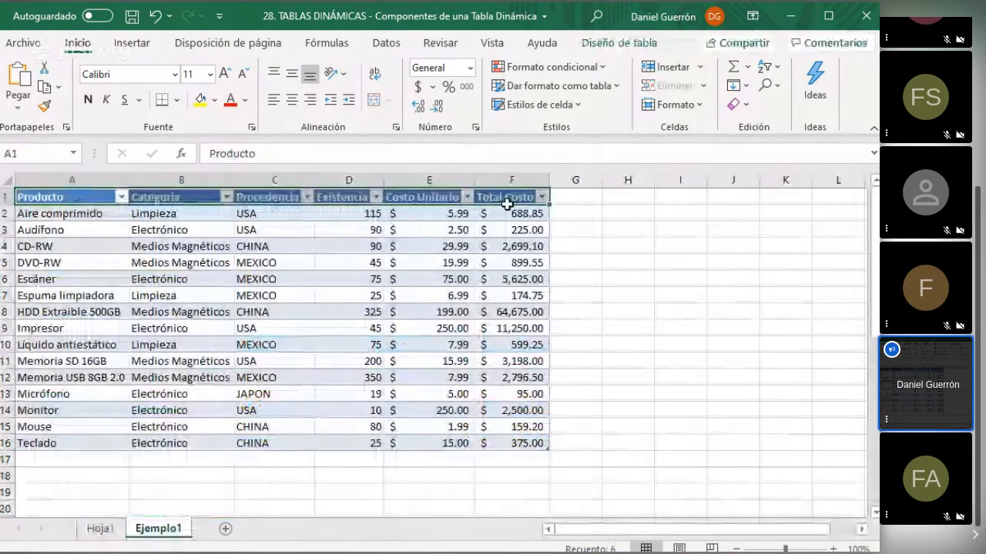
{"action": "left_click", "coordinate": [120, 531]}
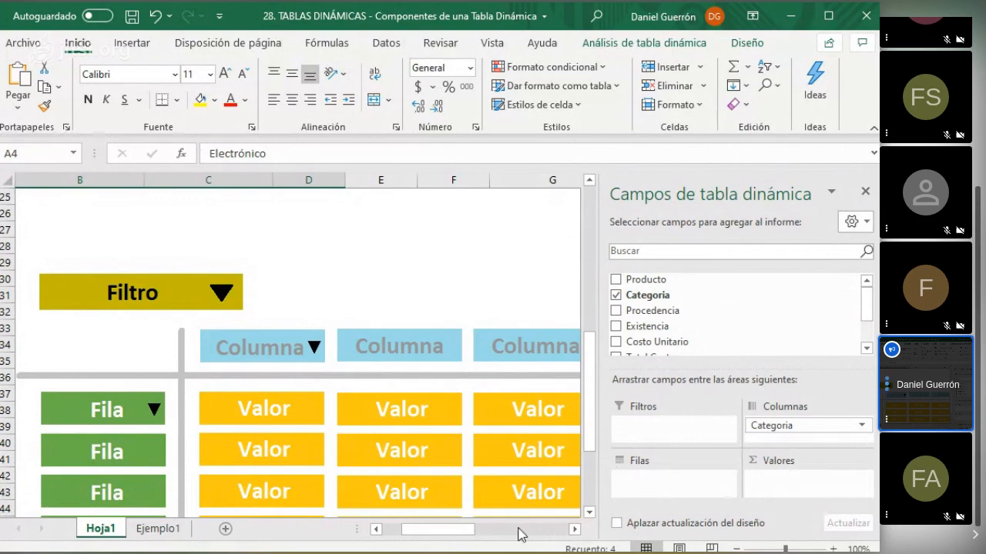
Inspect the Hoja1 pivot table's column headers by selecting Limpieza, Medios Magnéticos and Electrónico in turn.
{"action": "scroll", "coordinate": [306, 416], "scroll_direction": "up", "scroll_amount": 8}
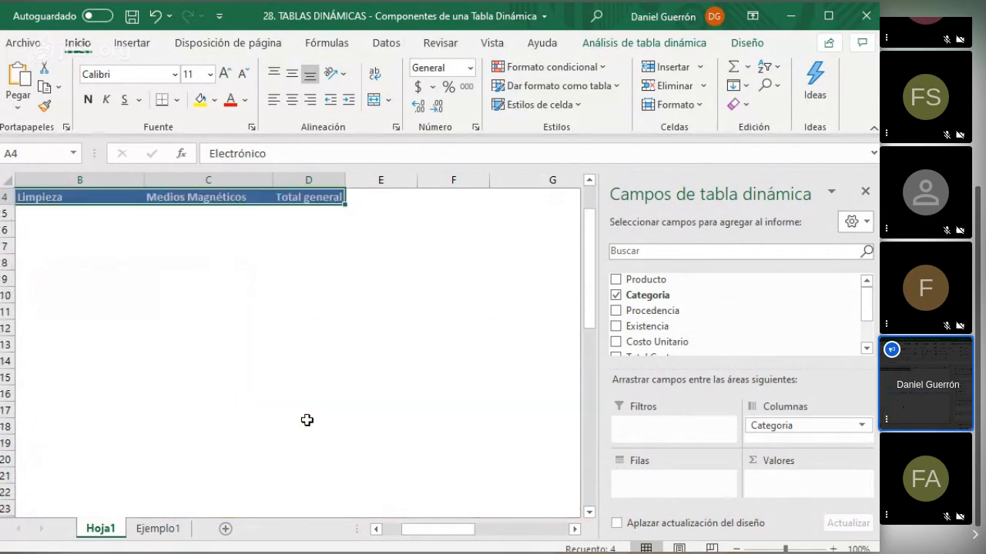
{"action": "left_click", "coordinate": [220, 347]}
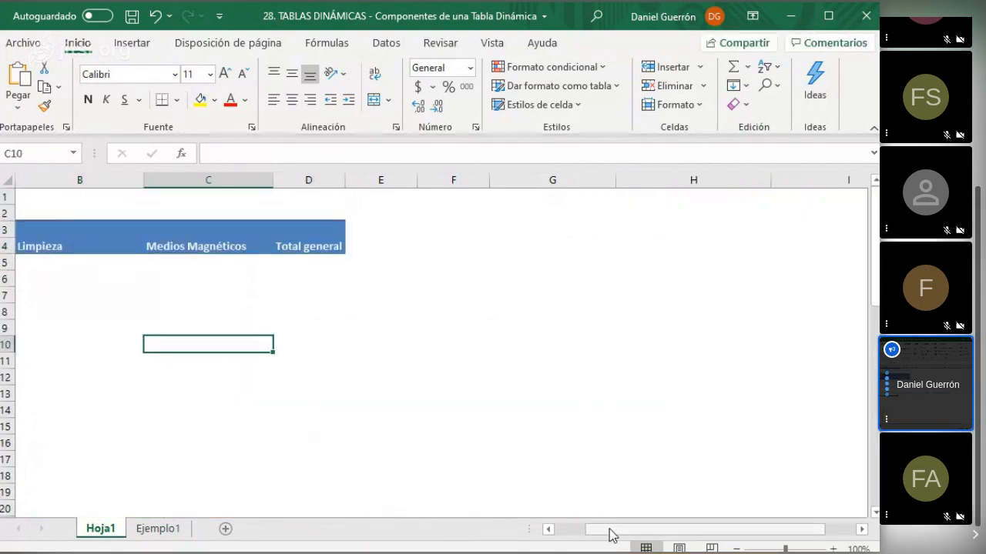
{"action": "left_click_drag", "start_coordinate": [609, 535], "coordinate": [579, 535]}
{"action": "left_click", "coordinate": [211, 247]}
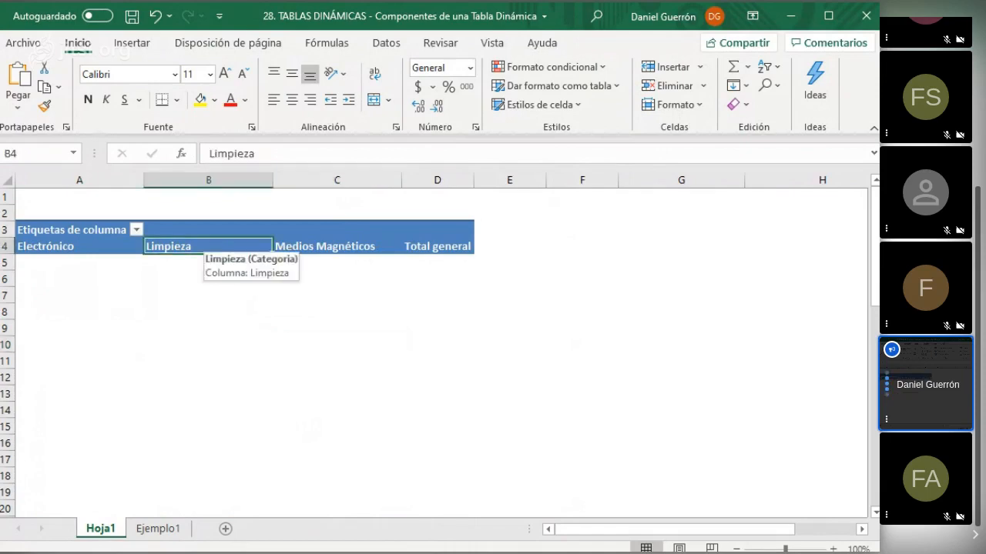
{"action": "left_click", "coordinate": [325, 254]}
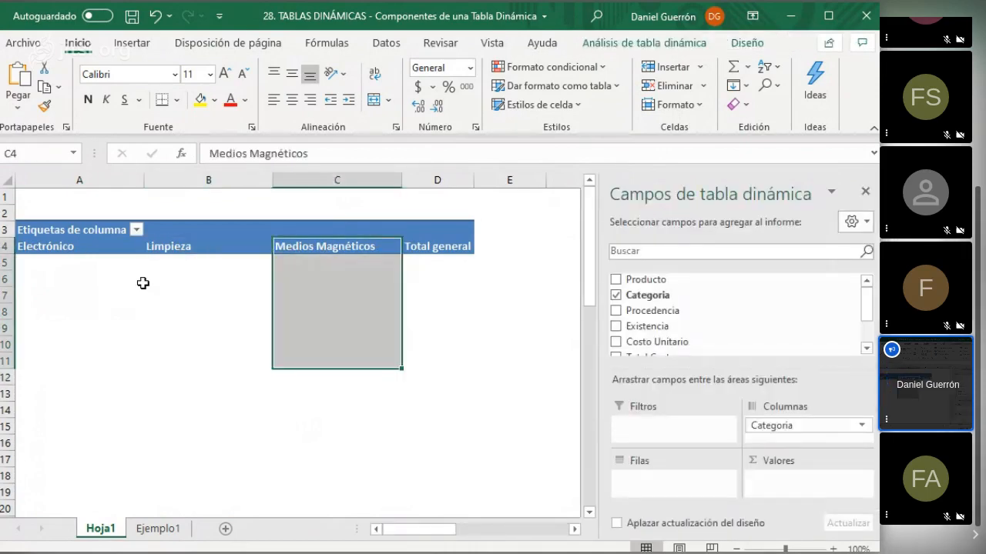
{"action": "left_click", "coordinate": [92, 251]}
Examine the layout diagram's Columna, Fila and Valor boxes on Hoja1 alongside the pivot table field areas.
{"action": "scroll", "coordinate": [347, 385], "scroll_direction": "down", "scroll_amount": 5}
{"action": "scroll", "coordinate": [348, 386], "scroll_direction": "down", "scroll_amount": 2}
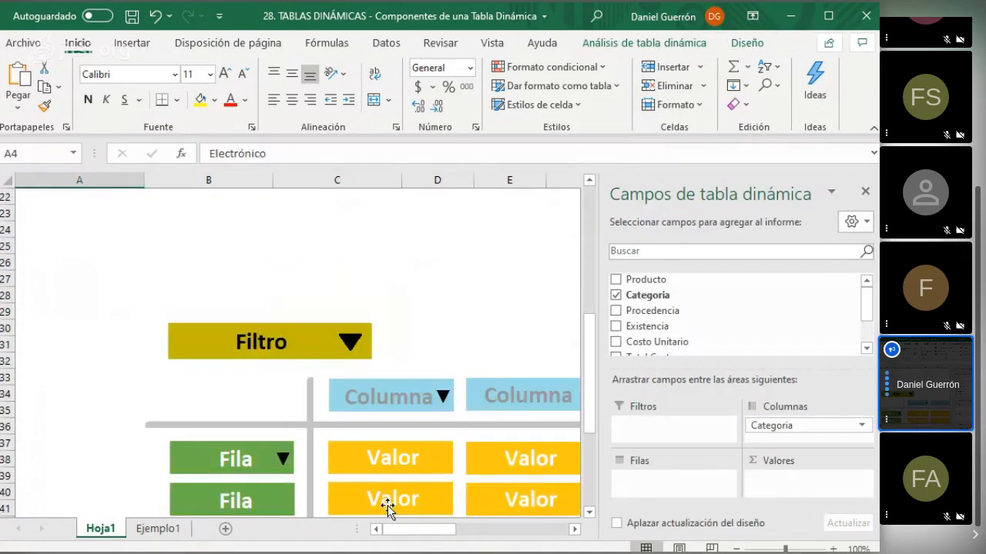
{"action": "left_click_drag", "start_coordinate": [405, 539], "coordinate": [424, 540]}
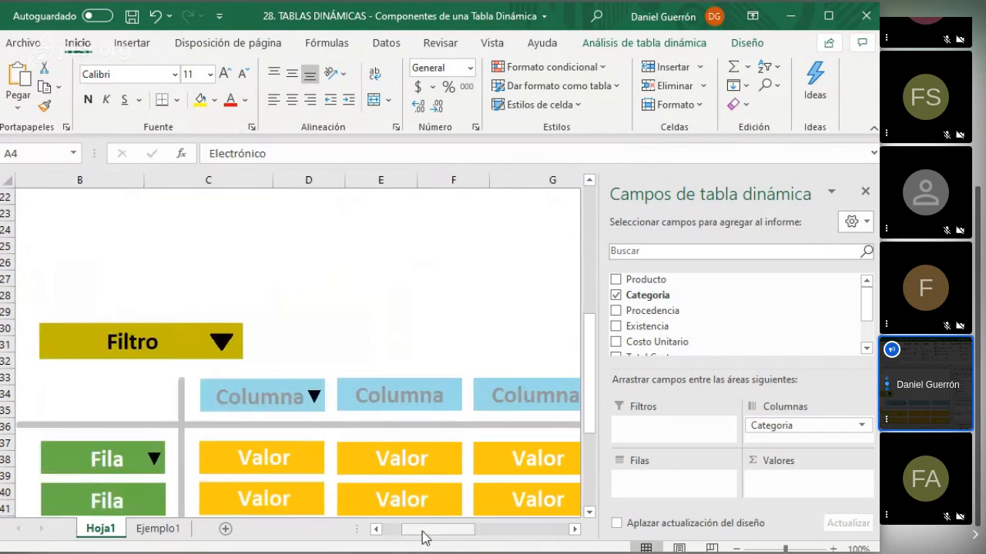
{"action": "scroll", "coordinate": [433, 434], "scroll_direction": "down", "scroll_amount": 3}
{"action": "scroll", "coordinate": [432, 433], "scroll_direction": "up", "scroll_amount": 2}
{"action": "scroll", "coordinate": [433, 434], "scroll_direction": "down", "scroll_amount": 3}
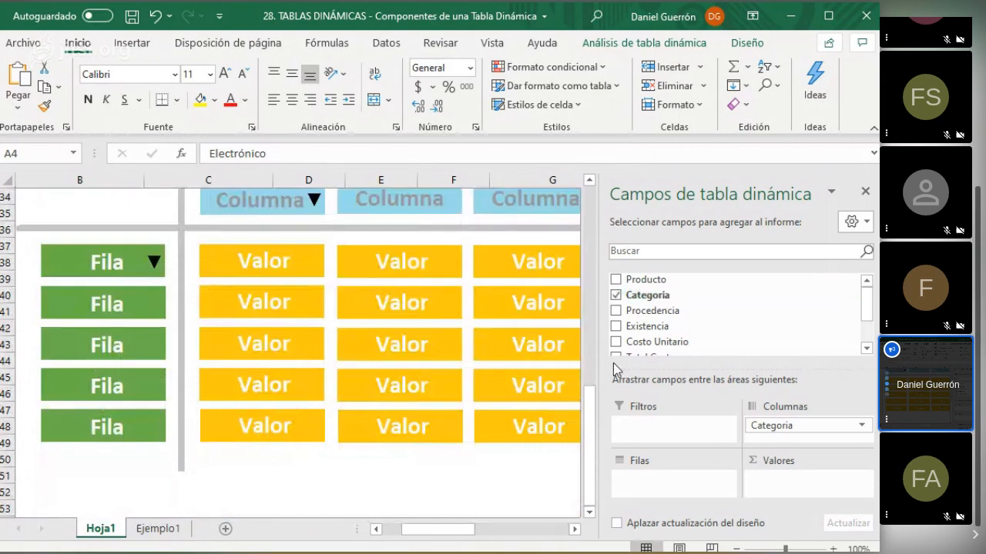
{"action": "scroll", "coordinate": [251, 512], "scroll_direction": "up", "scroll_amount": 1}
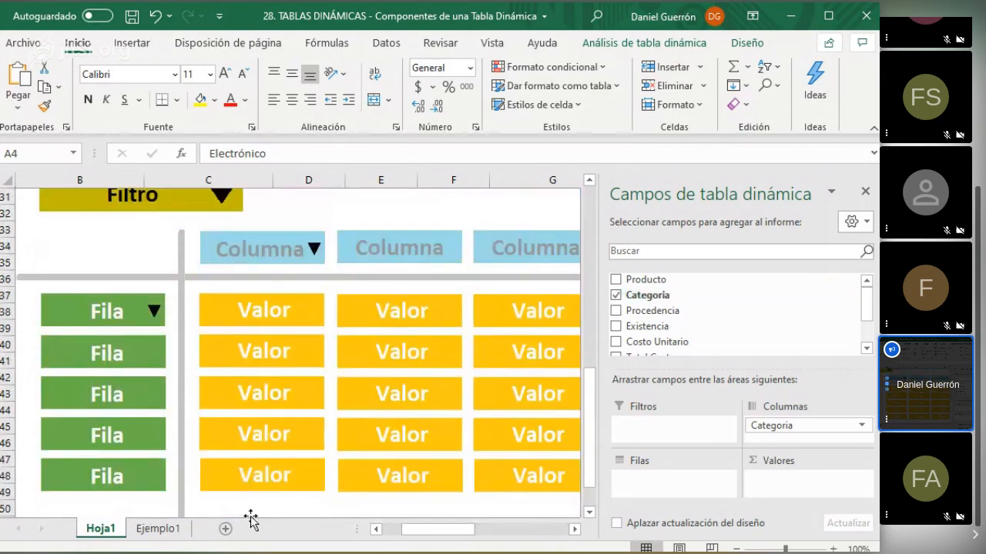
Select the Categoria values on Ejemplo1, and compare them with the Hoja1 pivot headers Electrónico through Medios Magnéticos.
{"action": "left_click", "coordinate": [158, 529]}
{"action": "left_click_drag", "start_coordinate": [192, 213], "coordinate": [168, 435]}
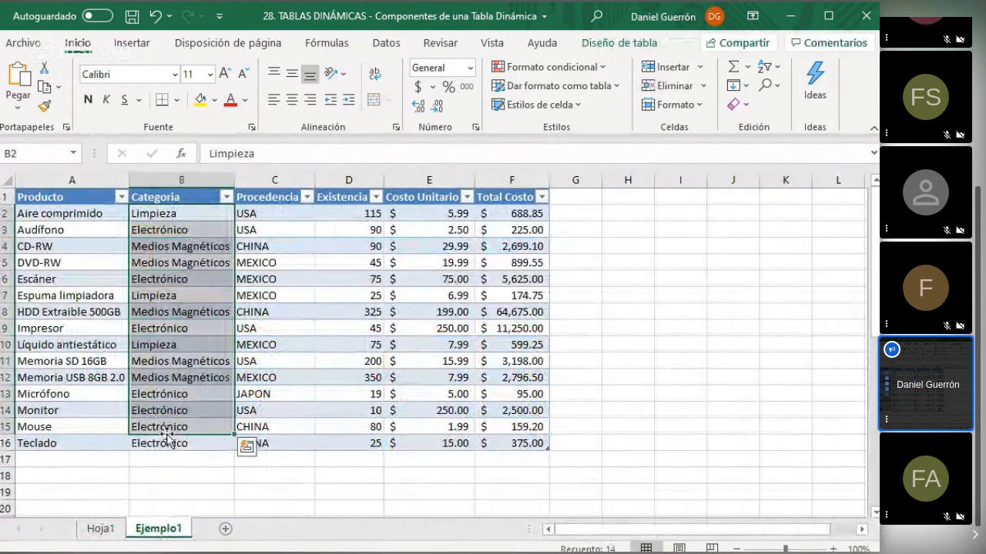
{"action": "left_click", "coordinate": [101, 529]}
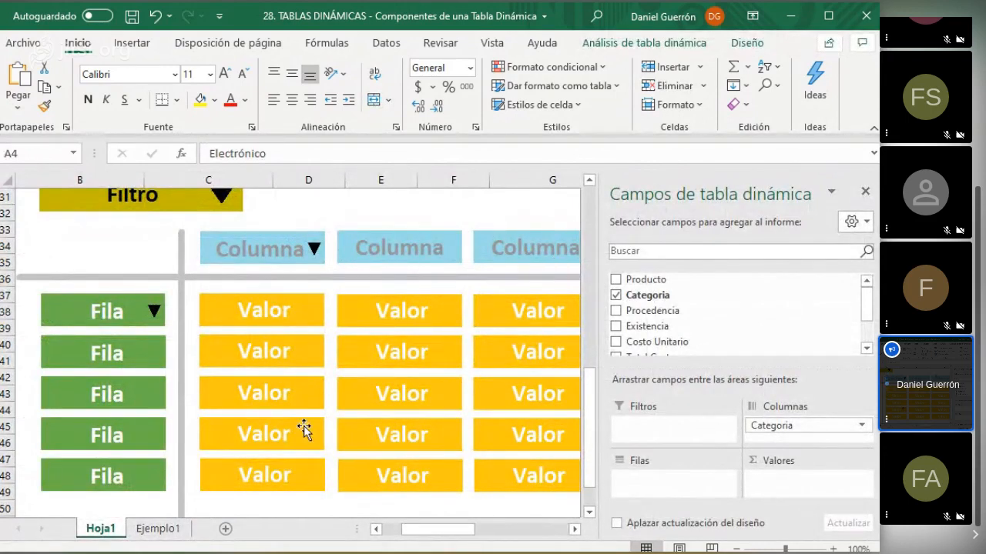
{"action": "scroll", "coordinate": [304, 429], "scroll_direction": "up", "scroll_amount": 10}
{"action": "left_click_drag", "start_coordinate": [436, 531], "coordinate": [418, 531]}
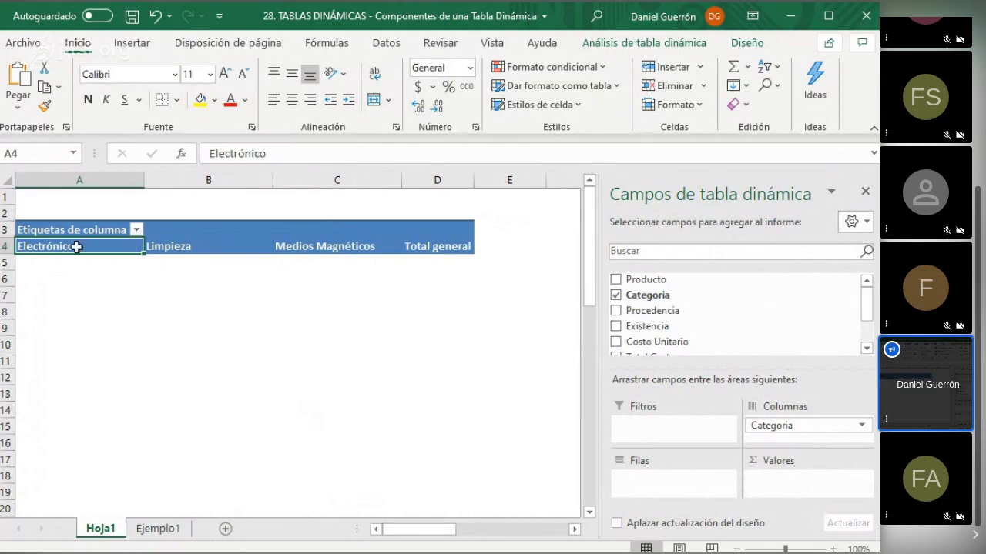
{"action": "left_click_drag", "start_coordinate": [77, 246], "coordinate": [352, 248]}
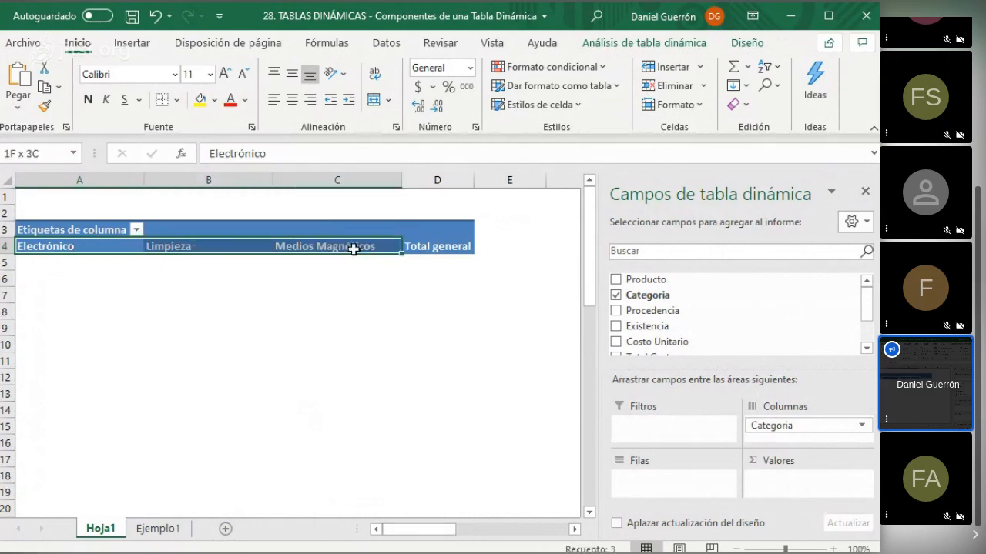
Review the distinct categories in the Categoria filter list on Ejemplo1, and close it without filtering.
{"action": "left_click", "coordinate": [158, 529]}
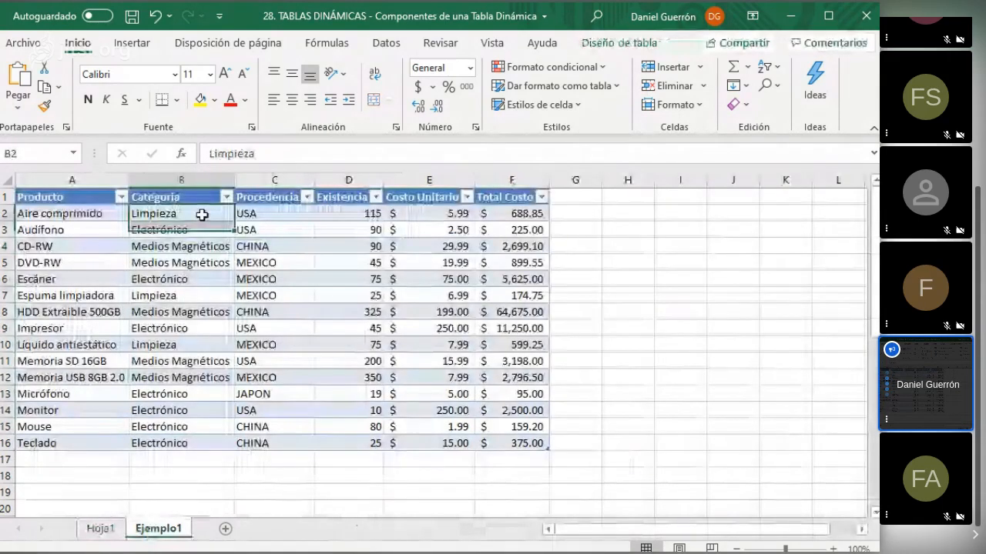
{"action": "left_click", "coordinate": [227, 198]}
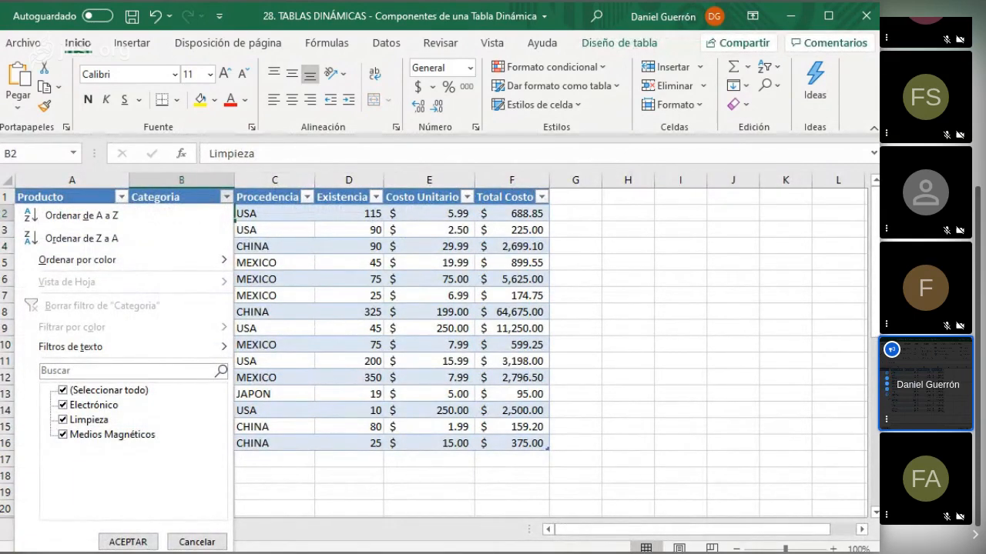
{"action": "key", "text": "Escape"}
Select the Hoja1 pivot headers Electrónico, Limpieza and Medios Magnéticos individually to match them with the source categories.
{"action": "left_click", "coordinate": [99, 529]}
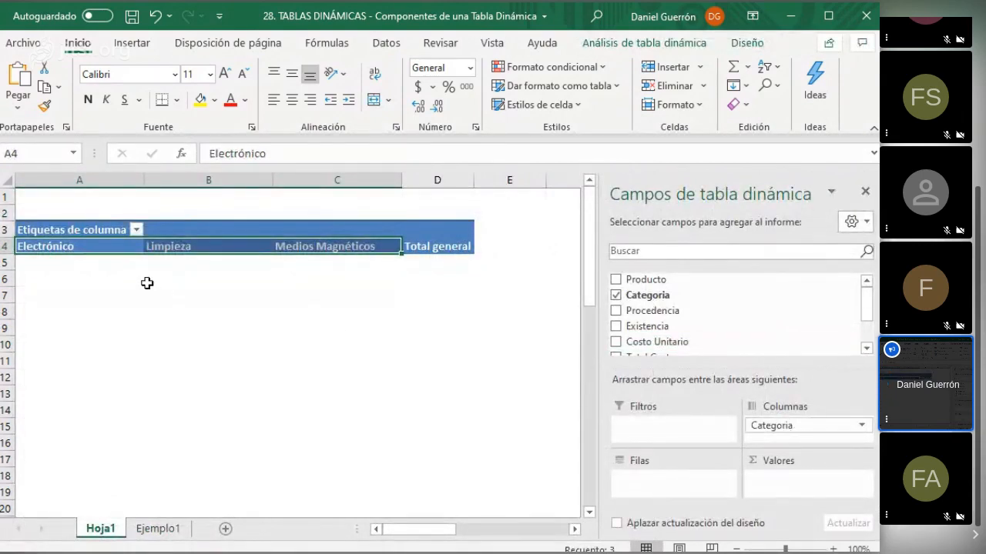
{"action": "left_click", "coordinate": [96, 247]}
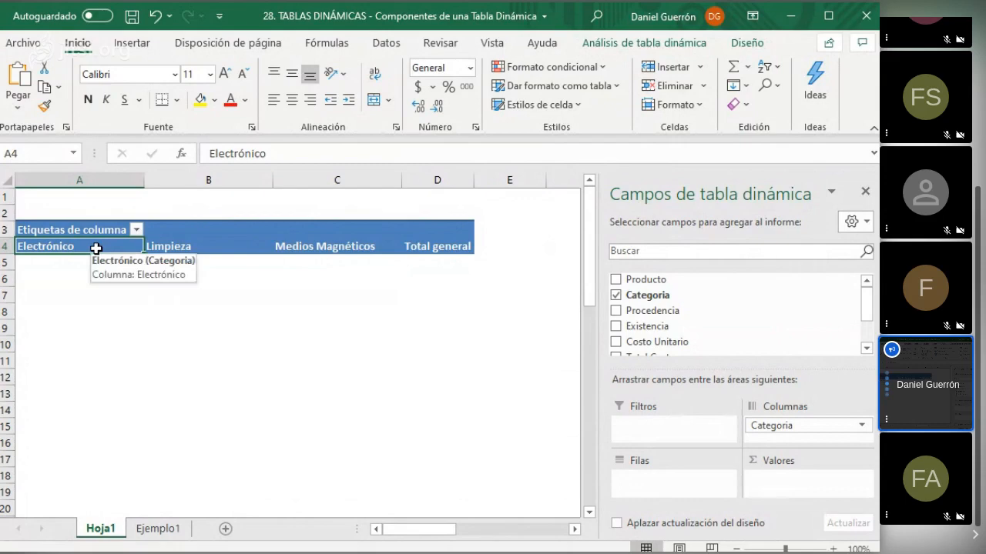
{"action": "left_click", "coordinate": [191, 248]}
{"action": "left_click", "coordinate": [308, 246]}
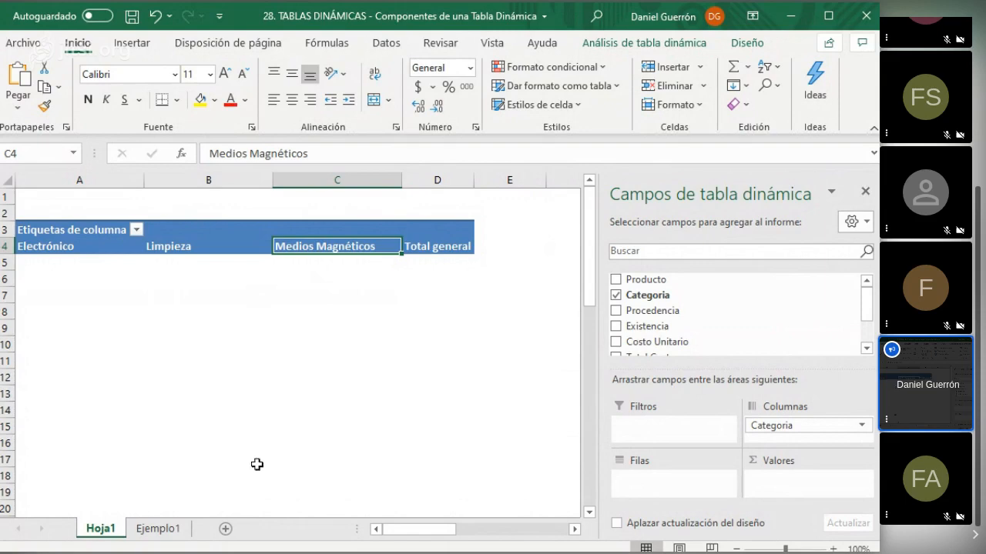
Relate the Categoria field in the Columnas area to the layout diagram, and review the full list of available fields.
{"action": "left_click", "coordinate": [805, 425]}
{"action": "scroll", "coordinate": [304, 370], "scroll_direction": "down", "scroll_amount": 6}
{"action": "scroll", "coordinate": [305, 379], "scroll_direction": "down", "scroll_amount": 4}
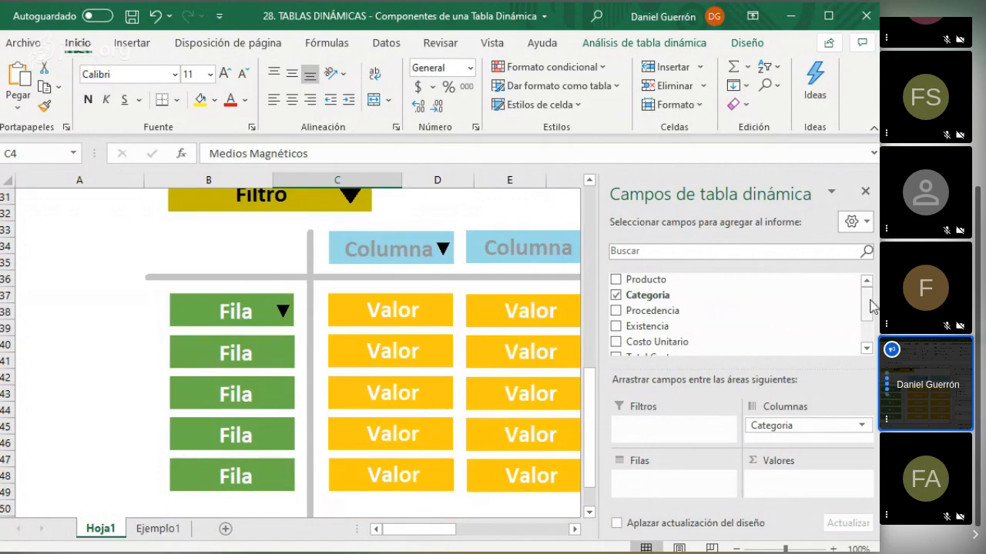
{"action": "scroll", "coordinate": [841, 320], "scroll_direction": "down", "scroll_amount": 1}
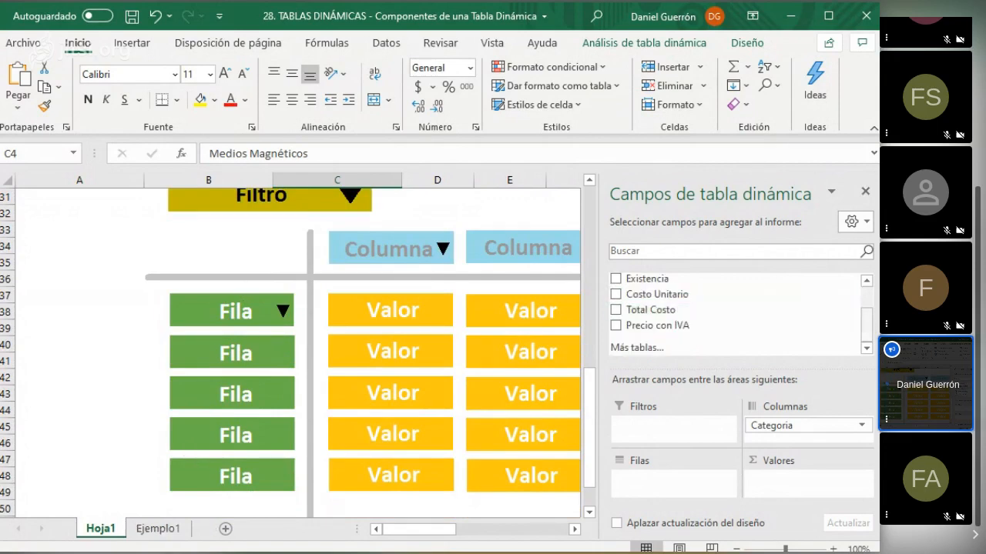
{"action": "left_click", "coordinate": [868, 282]}
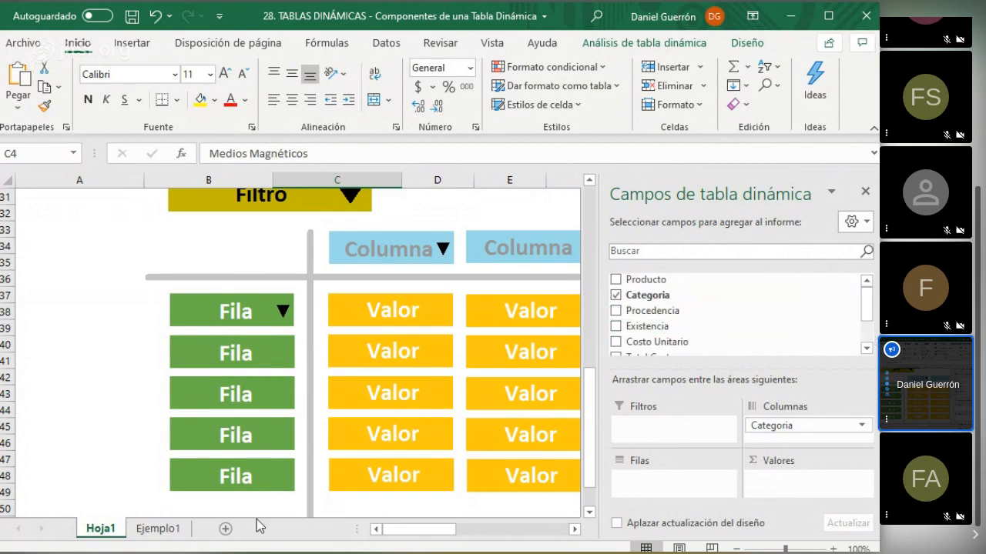
Select the product table's headers from Producto to Total Costo on Ejemplo1, and return to the diagram on Hoja1.
{"action": "left_click", "coordinate": [158, 532]}
{"action": "left_click_drag", "start_coordinate": [93, 198], "coordinate": [528, 193]}
{"action": "left_click", "coordinate": [100, 529]}
Select the Producto entries from Aire comprimido to Teclado on Ejemplo1 to review the individual product records.
{"action": "left_click", "coordinate": [168, 526]}
{"action": "left_click_drag", "start_coordinate": [34, 214], "coordinate": [38, 442]}
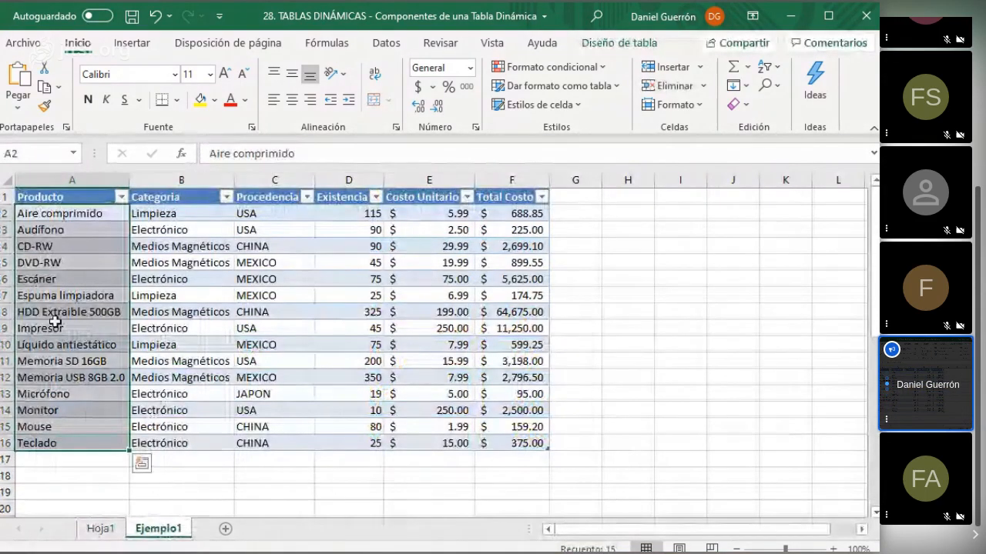
{"action": "left_click_drag", "start_coordinate": [46, 230], "coordinate": [274, 279]}
{"action": "left_click", "coordinate": [77, 345]}
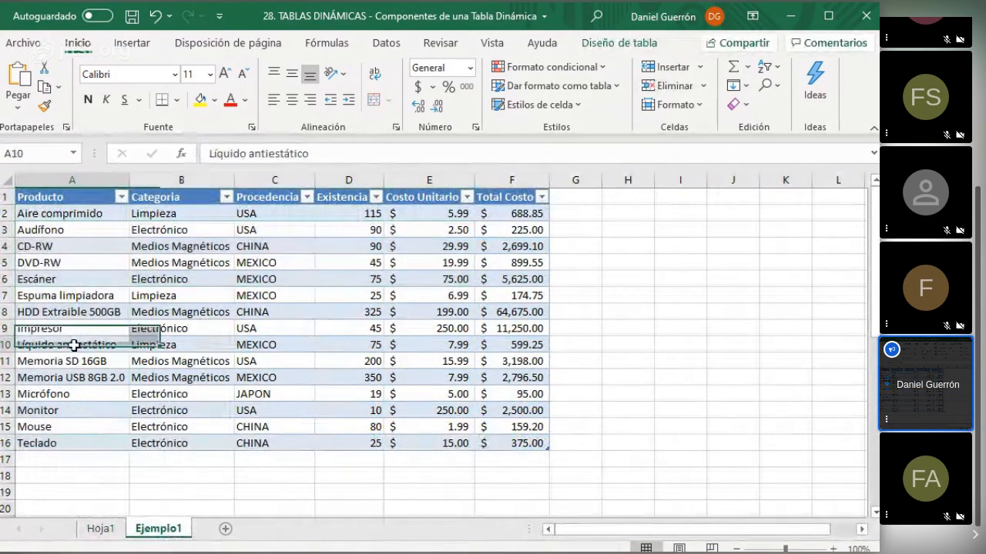
Compare the layout diagram on Hoja1 with the Ejemplo1 table by selecting its Producto entries and the headers Producto to Total Costo.
{"action": "left_click", "coordinate": [86, 532]}
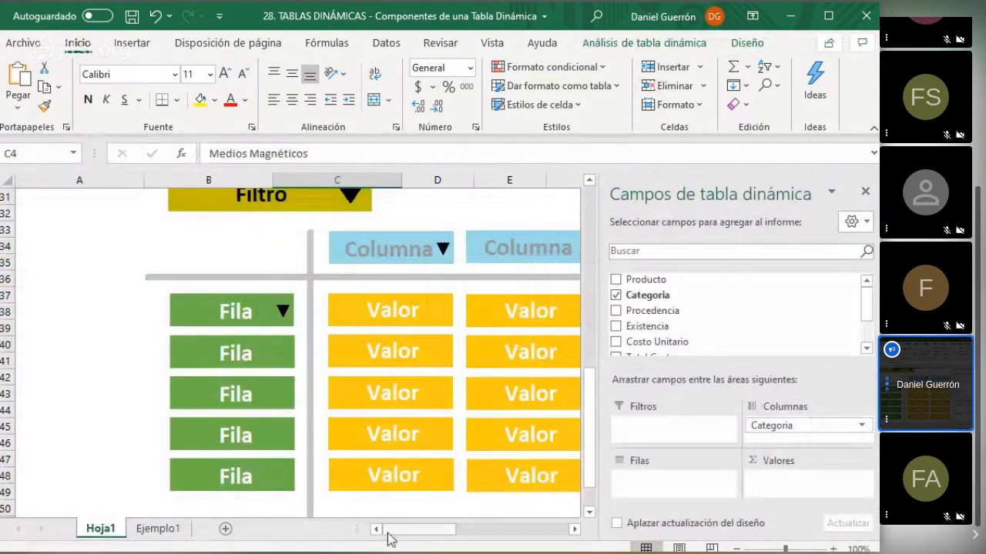
{"action": "left_click_drag", "start_coordinate": [378, 532], "coordinate": [409, 532]}
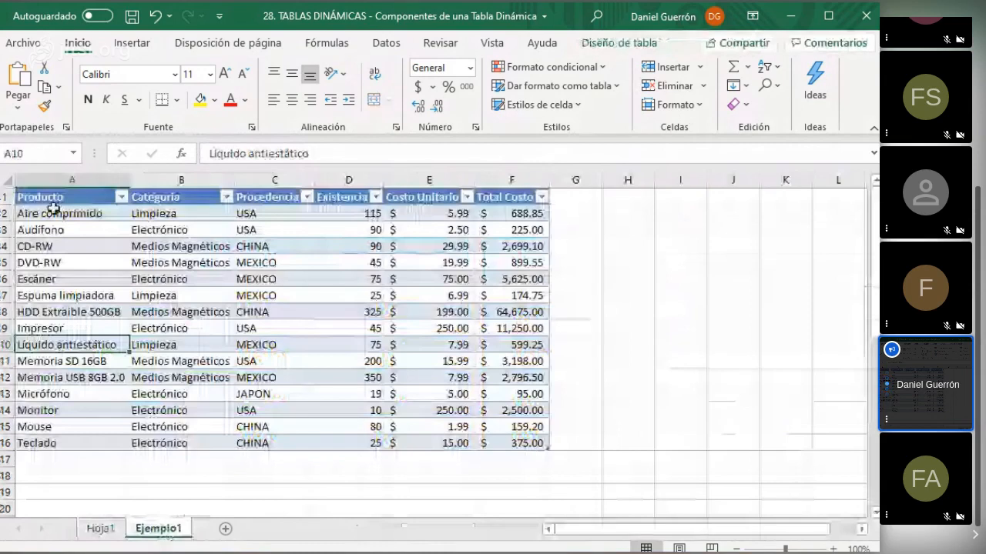
{"action": "left_click_drag", "start_coordinate": [47, 213], "coordinate": [77, 437]}
{"action": "left_click", "coordinate": [69, 328]}
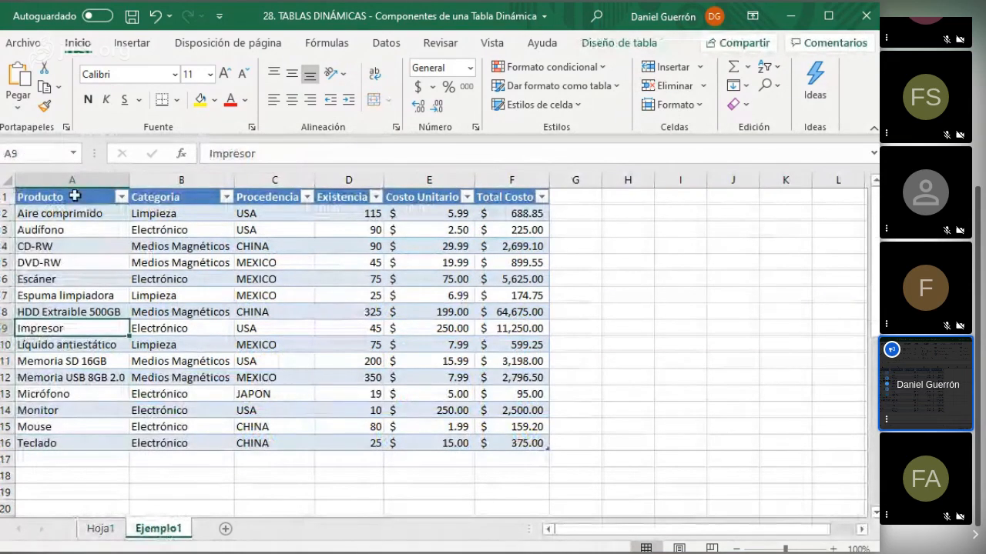
{"action": "left_click_drag", "start_coordinate": [72, 197], "coordinate": [499, 201]}
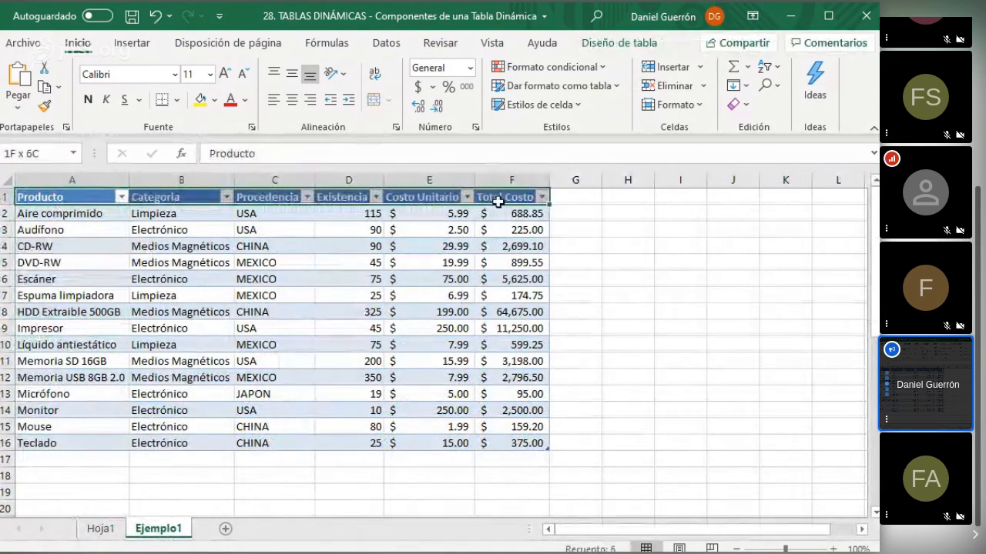
Add the Procedencia field to the Filas area of the pivot table on Hoja1.
{"action": "left_click", "coordinate": [99, 529]}
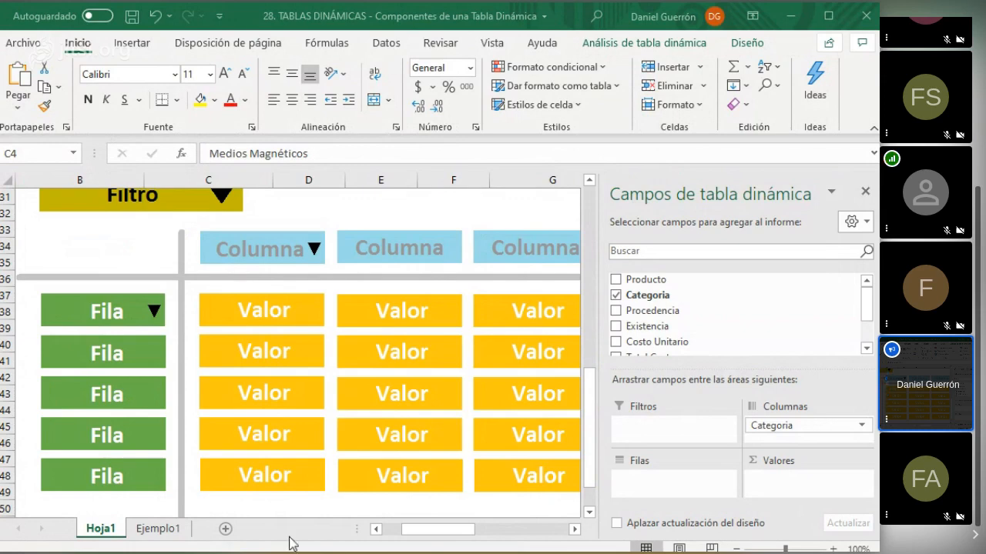
{"action": "left_click_drag", "start_coordinate": [651, 312], "coordinate": [672, 485]}
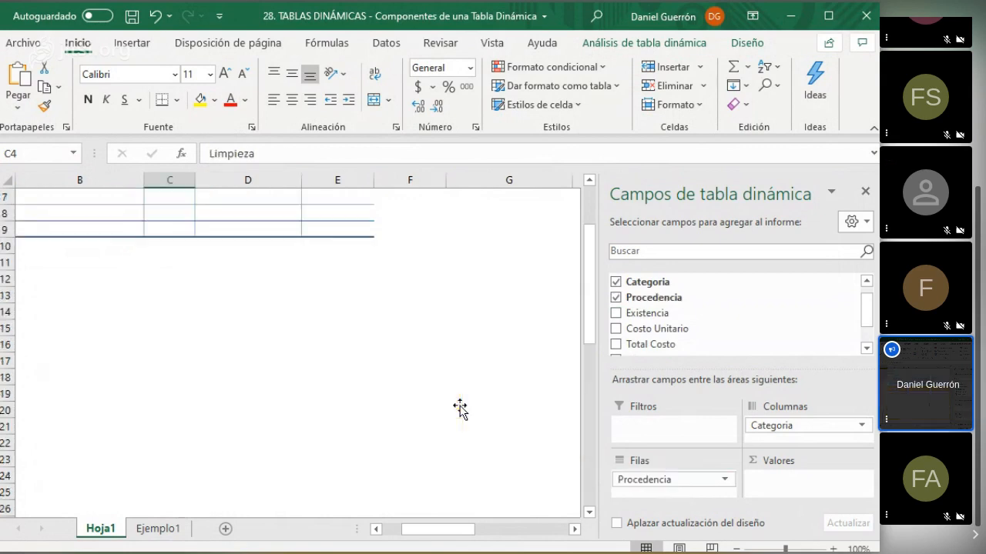
{"action": "left_click_drag", "start_coordinate": [466, 531], "coordinate": [448, 532]}
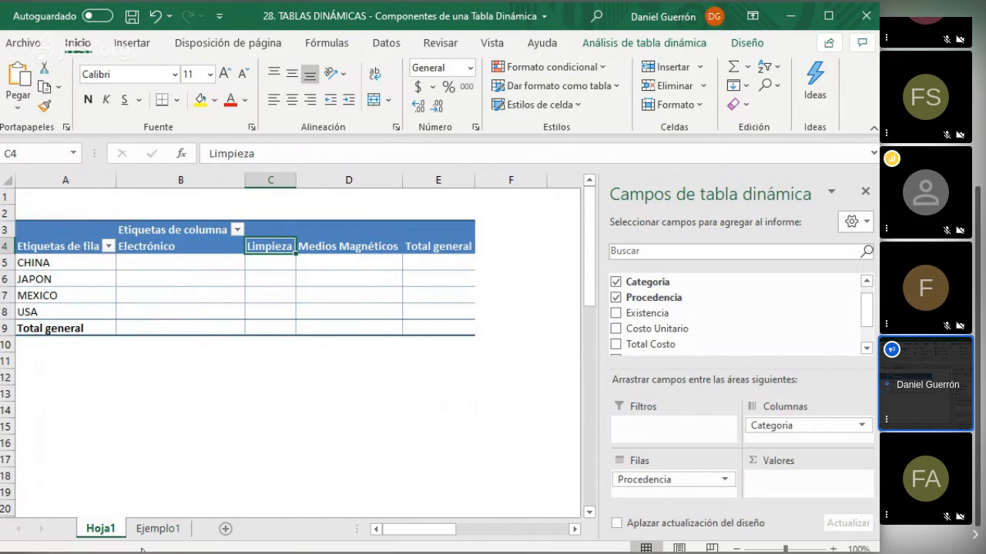
Select the Procedencia column on Ejemplo1 and review its distinct values in the filter list without applying a filter.
{"action": "left_click", "coordinate": [158, 528]}
{"action": "left_click", "coordinate": [181, 278]}
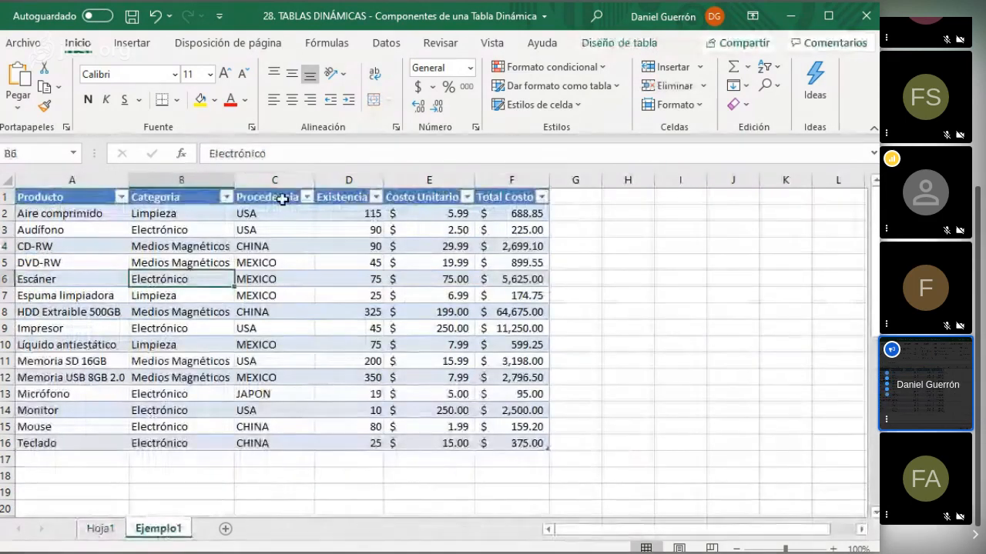
{"action": "left_click_drag", "start_coordinate": [270, 197], "coordinate": [259, 437]}
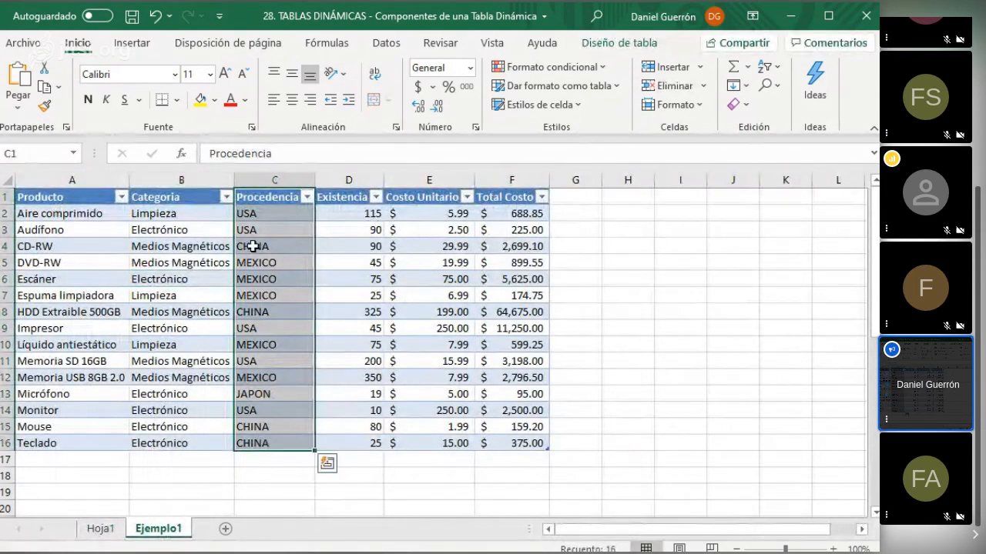
{"action": "left_click", "coordinate": [259, 180]}
{"action": "left_click_drag", "start_coordinate": [261, 198], "coordinate": [267, 437]}
{"action": "left_click", "coordinate": [307, 197]}
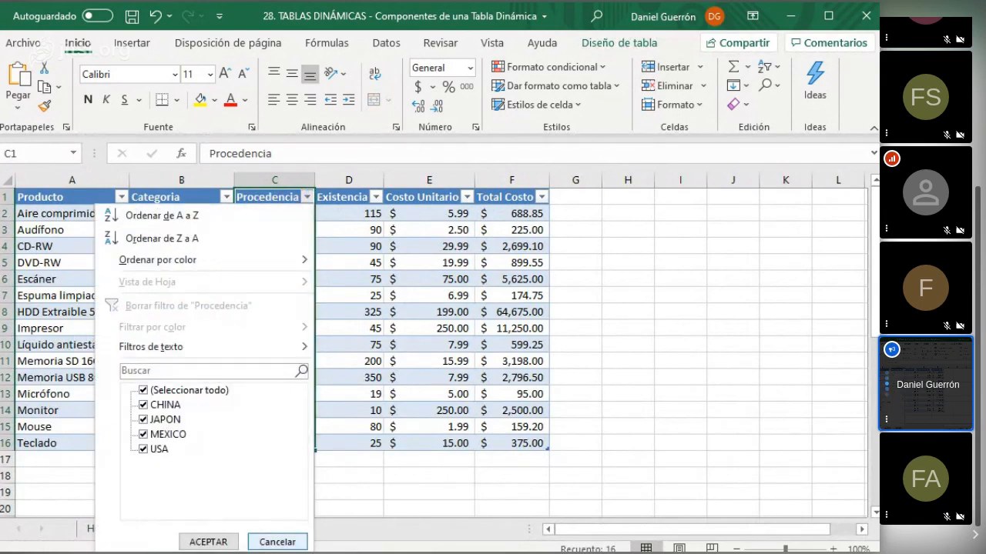
{"action": "left_click", "coordinate": [277, 543]}
Select the Hoja1 pivot row labels from CHINA to Total general and compare them with the Fila boxes of the diagram.
{"action": "left_click", "coordinate": [100, 529]}
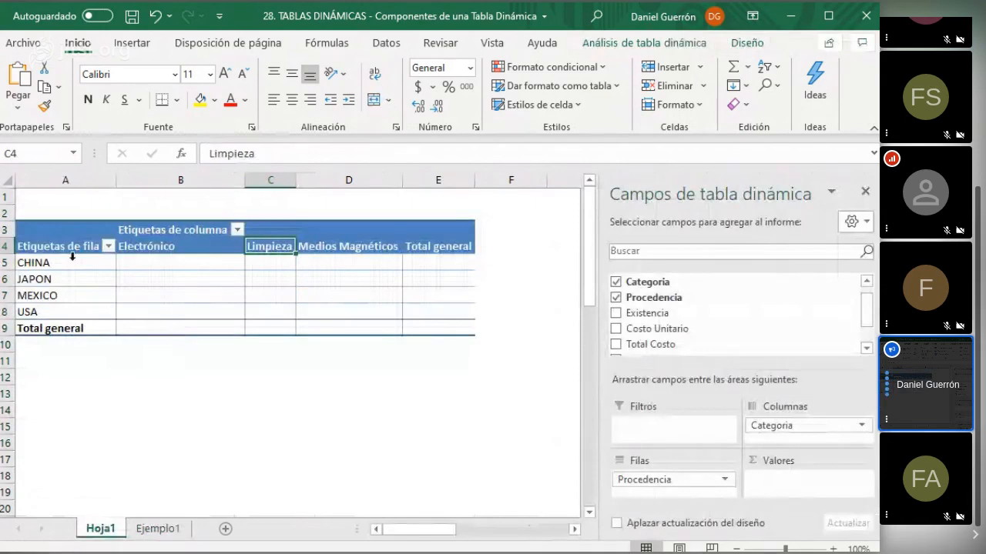
{"action": "left_click_drag", "start_coordinate": [72, 256], "coordinate": [77, 328]}
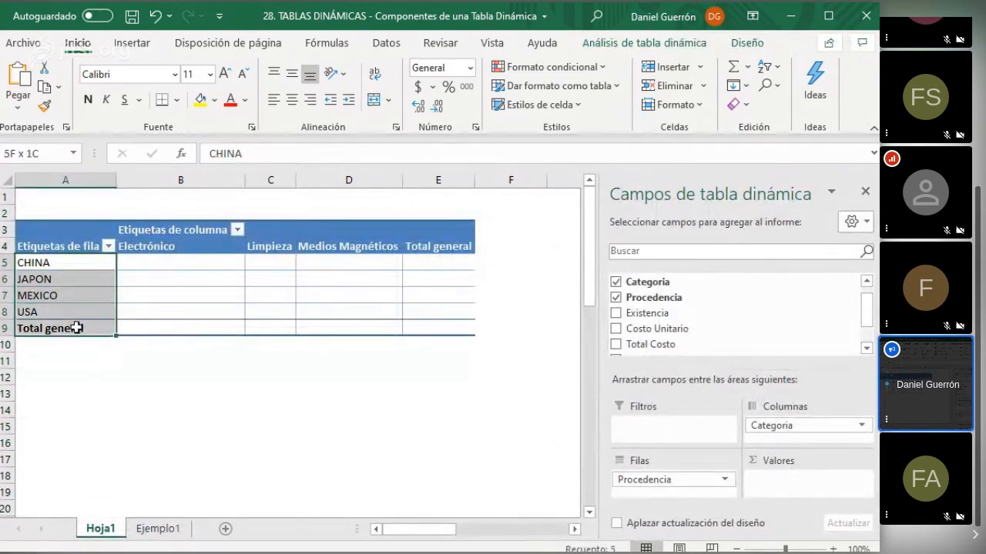
{"action": "left_click_drag", "start_coordinate": [81, 261], "coordinate": [81, 328]}
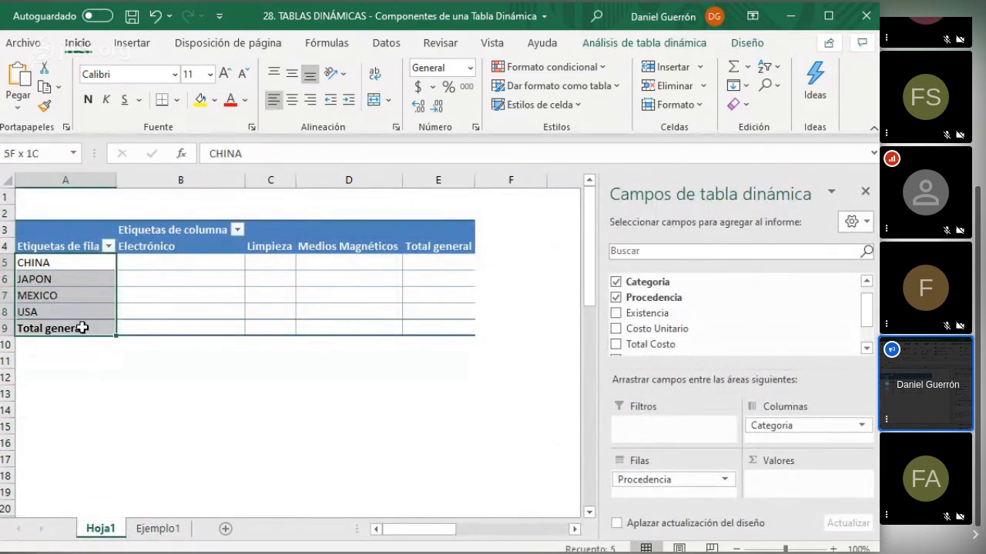
{"action": "scroll", "coordinate": [236, 408], "scroll_direction": "down", "scroll_amount": 3}
{"action": "scroll", "coordinate": [236, 408], "scroll_direction": "down", "scroll_amount": 7}
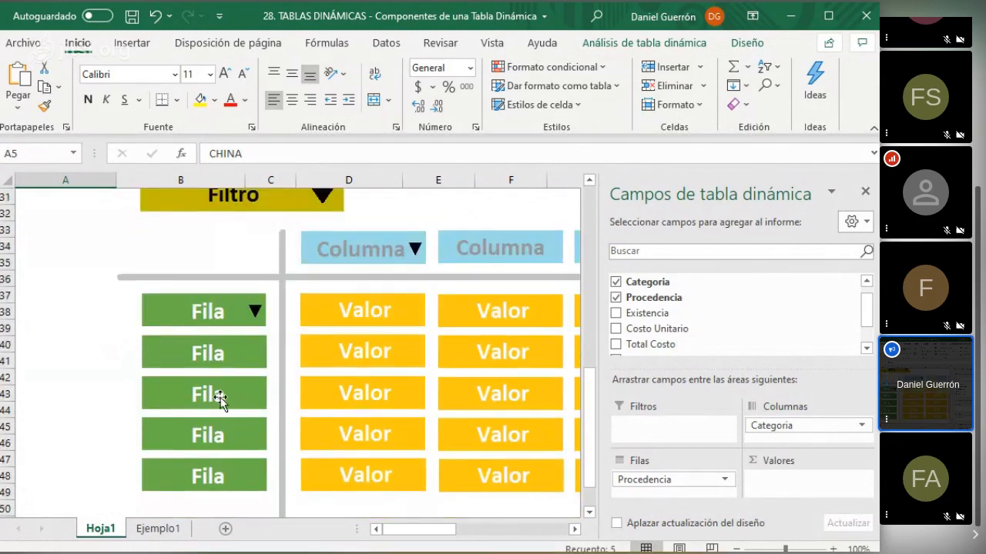
{"action": "scroll", "coordinate": [193, 440], "scroll_direction": "up", "scroll_amount": 10}
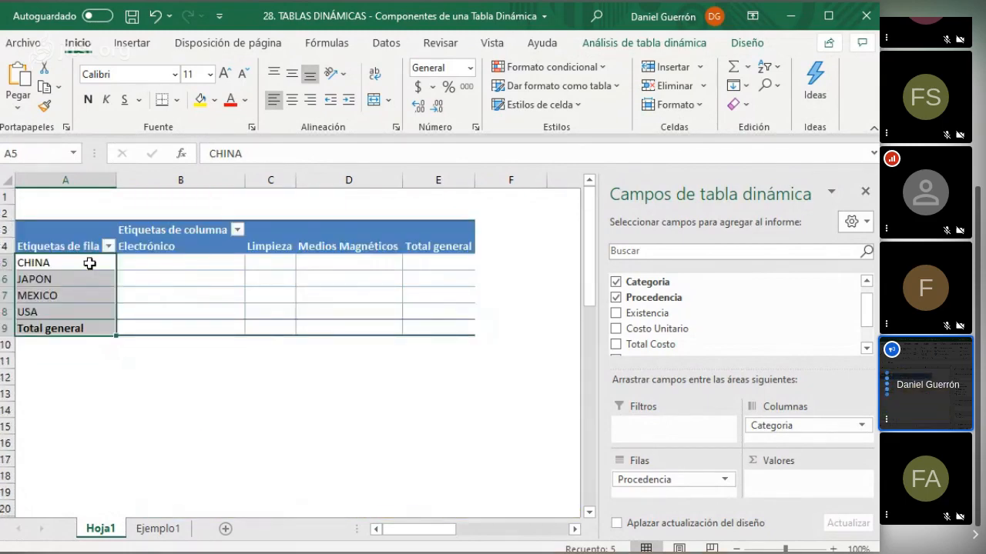
Highlight the pivot table's row labels, and select the whole rows for CHINA, JAPON, MEXICO and USA one by one.
{"action": "left_click_drag", "start_coordinate": [87, 263], "coordinate": [81, 327]}
{"action": "left_click", "coordinate": [67, 279]}
{"action": "left_click", "coordinate": [62, 264]}
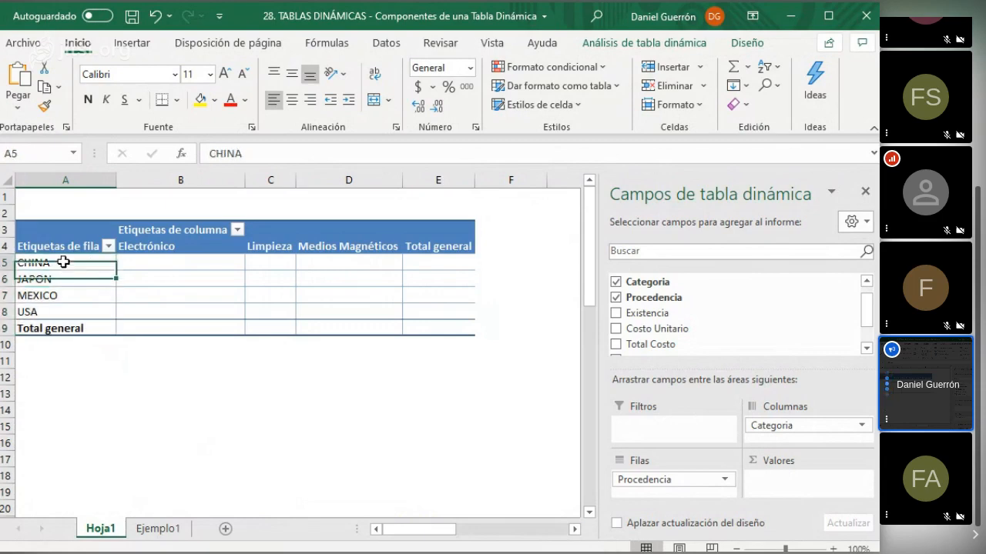
{"action": "left_click", "coordinate": [3, 263]}
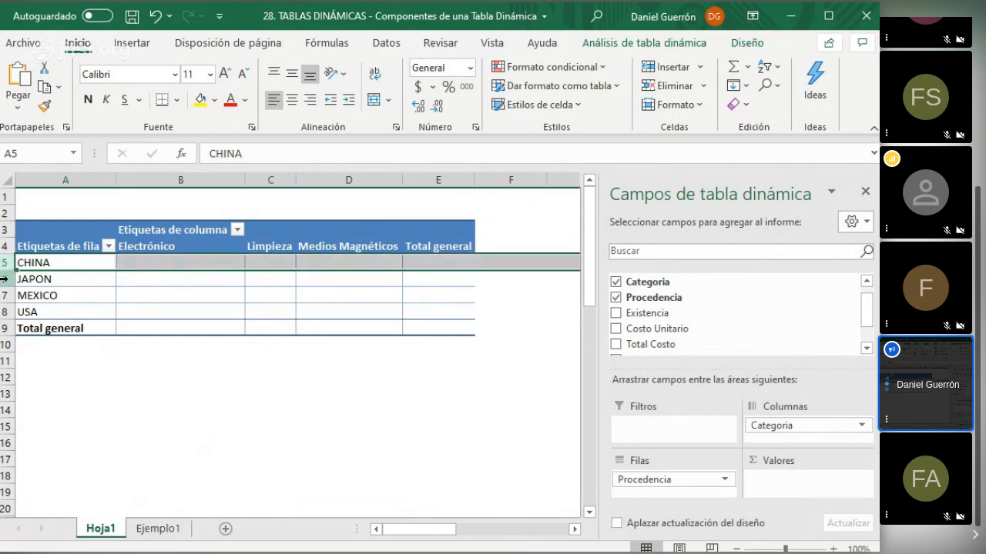
{"action": "left_click", "coordinate": [6, 280]}
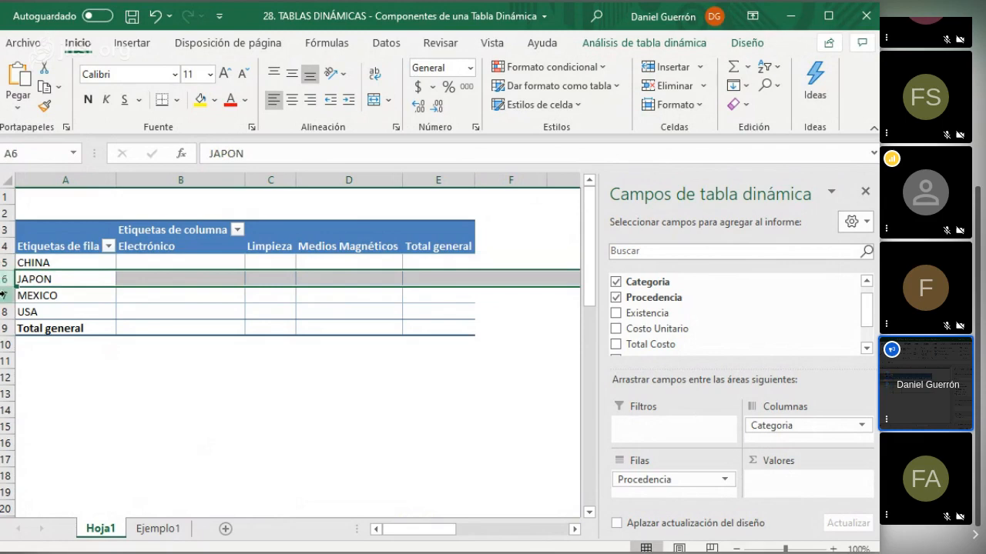
{"action": "left_click", "coordinate": [3, 295]}
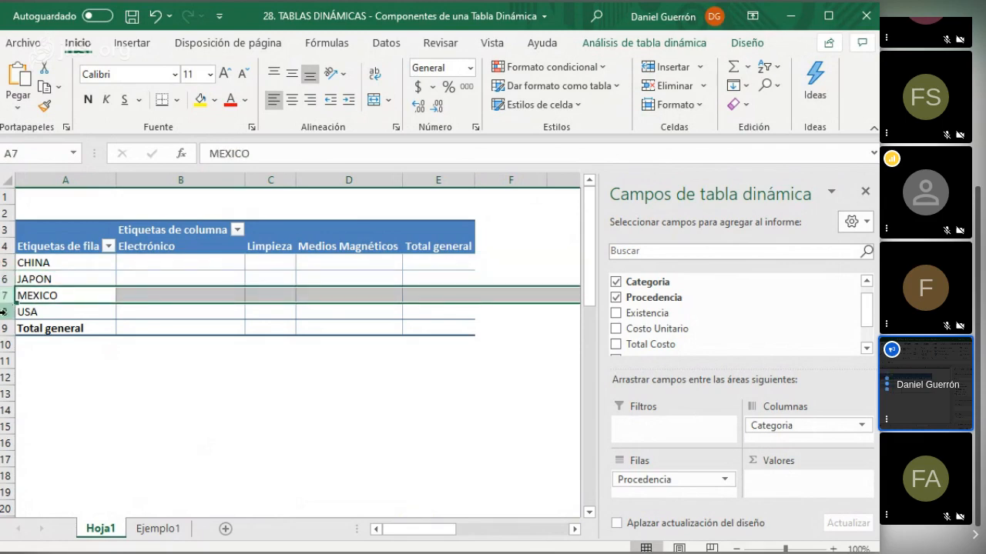
{"action": "left_click", "coordinate": [3, 311]}
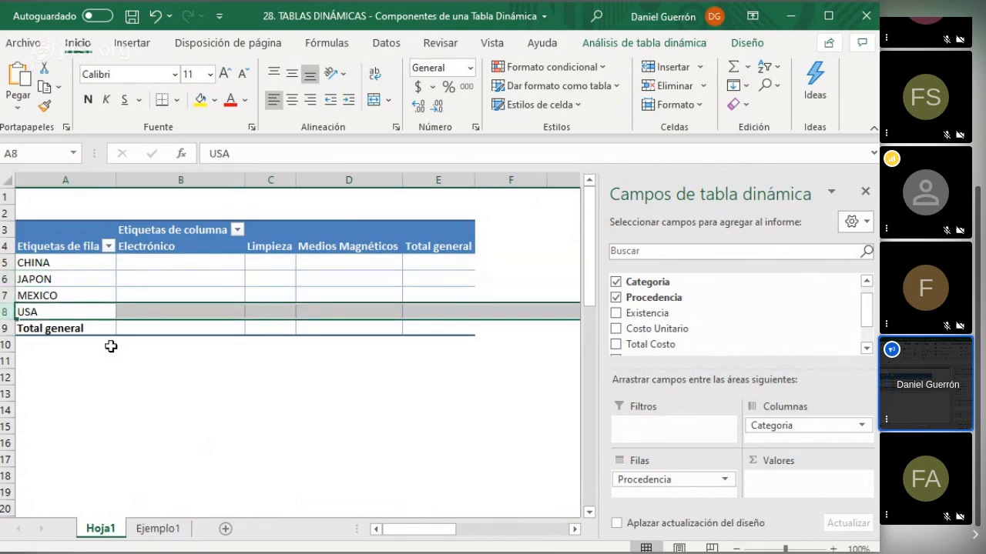
Select the whole worksheet columns containing Electrónico, Limpieza and Medios Magnéticos one by one.
{"action": "left_click", "coordinate": [179, 179]}
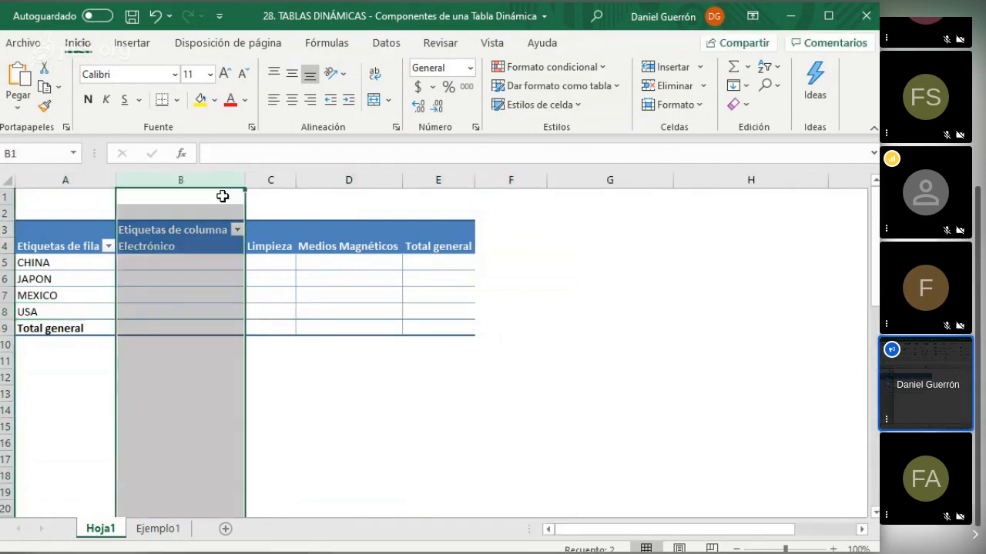
{"action": "left_click", "coordinate": [271, 178]}
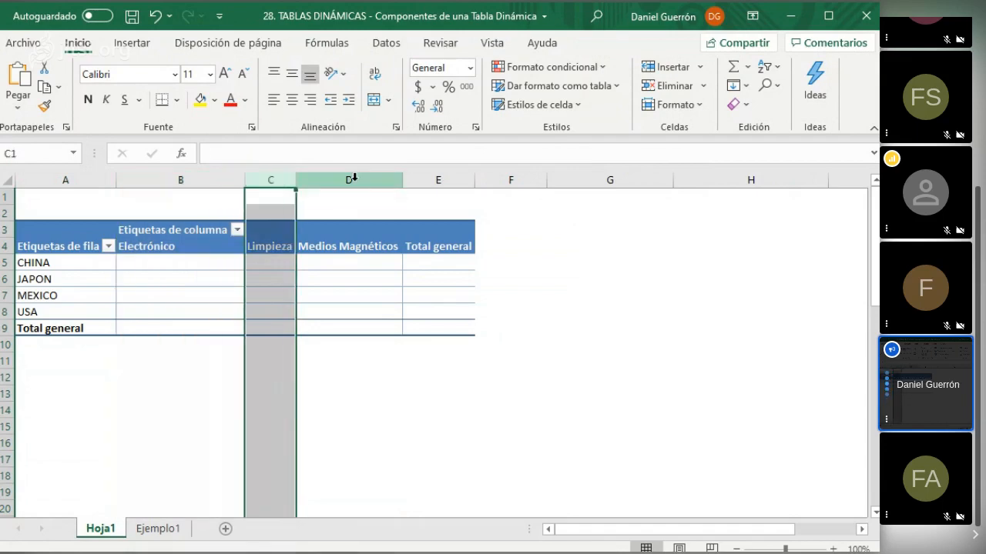
{"action": "left_click", "coordinate": [353, 179]}
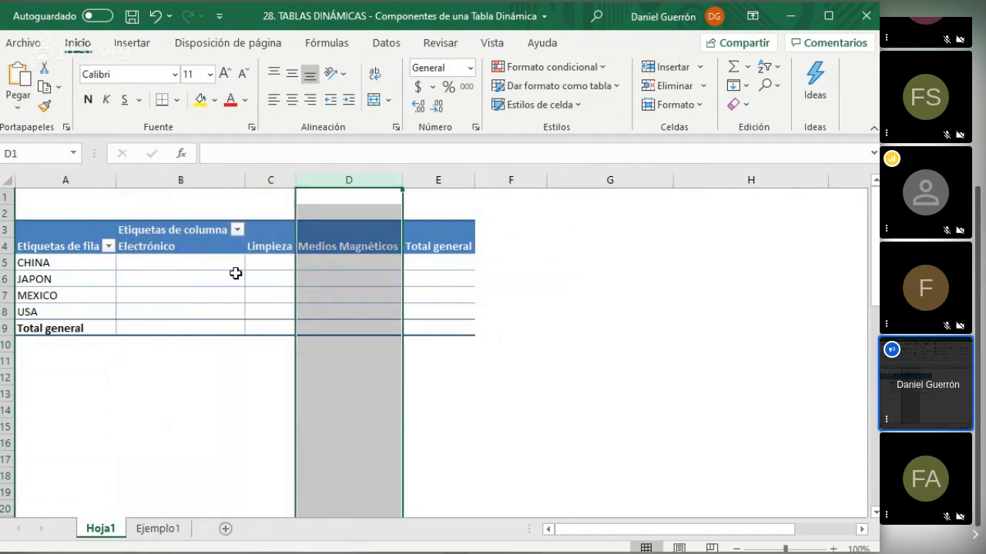
Select the CHINA row label and examine the Valor boxes where rows and columns cross in the layout diagram.
{"action": "left_click", "coordinate": [44, 262]}
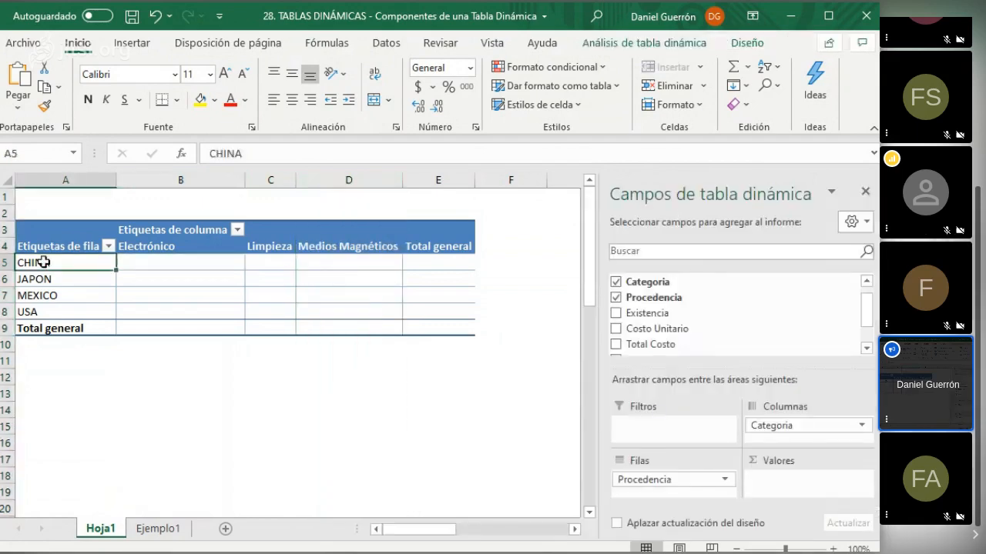
{"action": "scroll", "coordinate": [363, 405], "scroll_direction": "down", "scroll_amount": 3}
{"action": "scroll", "coordinate": [364, 404], "scroll_direction": "down", "scroll_amount": 6}
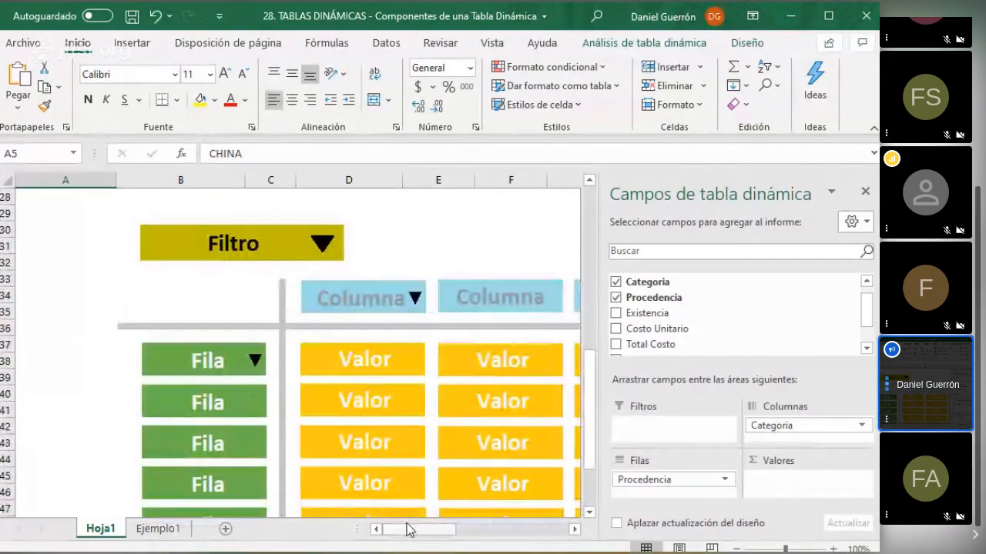
{"action": "left_click_drag", "start_coordinate": [406, 529], "coordinate": [436, 524]}
{"action": "scroll", "coordinate": [434, 519], "scroll_direction": "down", "scroll_amount": 1}
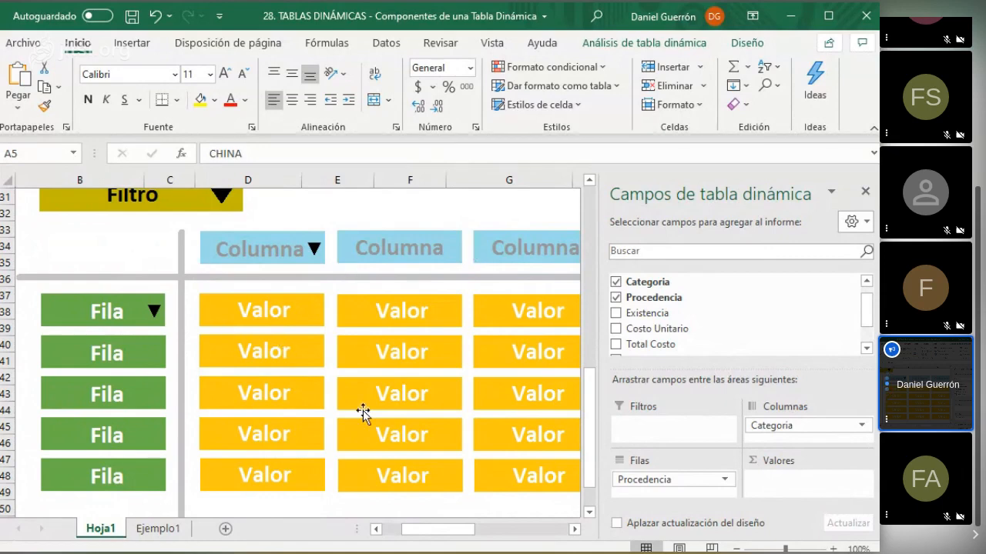
Select the empty pivot value cells B5:D8 and match them with the Valor boxes of the layout diagram.
{"action": "scroll", "coordinate": [406, 481], "scroll_direction": "up", "scroll_amount": 10}
{"action": "left_click_drag", "start_coordinate": [409, 531], "coordinate": [387, 534]}
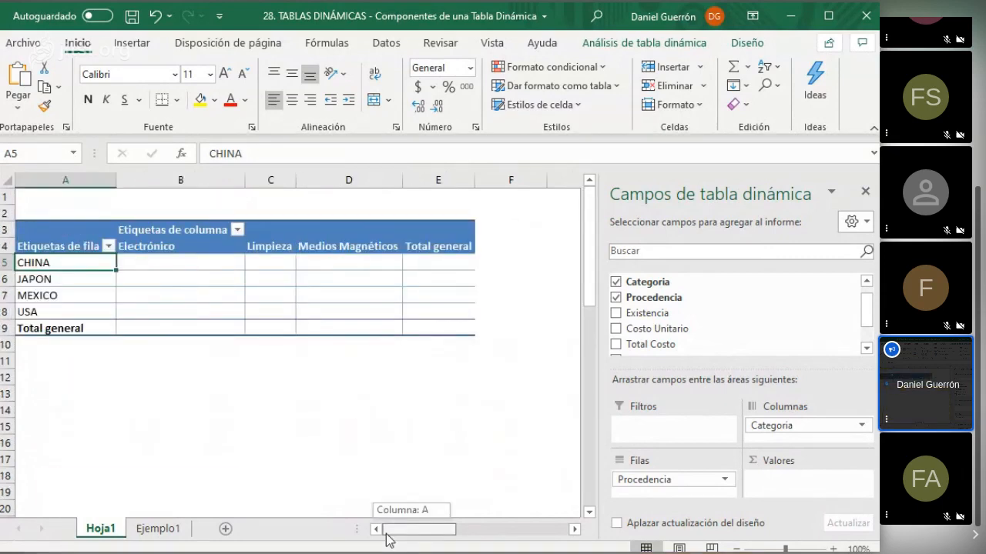
{"action": "left_click", "coordinate": [175, 263]}
{"action": "left_click_drag", "start_coordinate": [175, 264], "coordinate": [385, 314]}
{"action": "scroll", "coordinate": [470, 460], "scroll_direction": "down", "scroll_amount": 10}
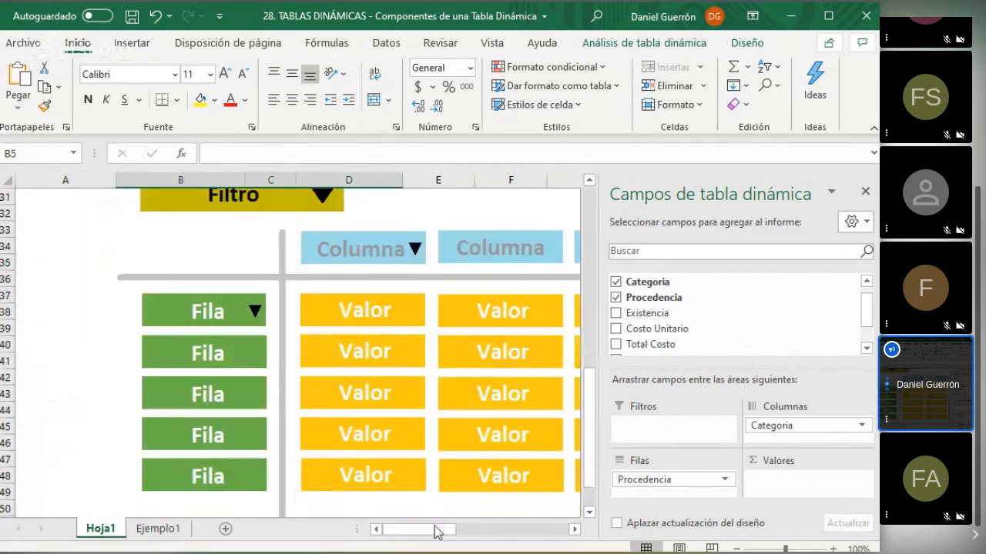
{"action": "left_click_drag", "start_coordinate": [434, 528], "coordinate": [457, 534]}
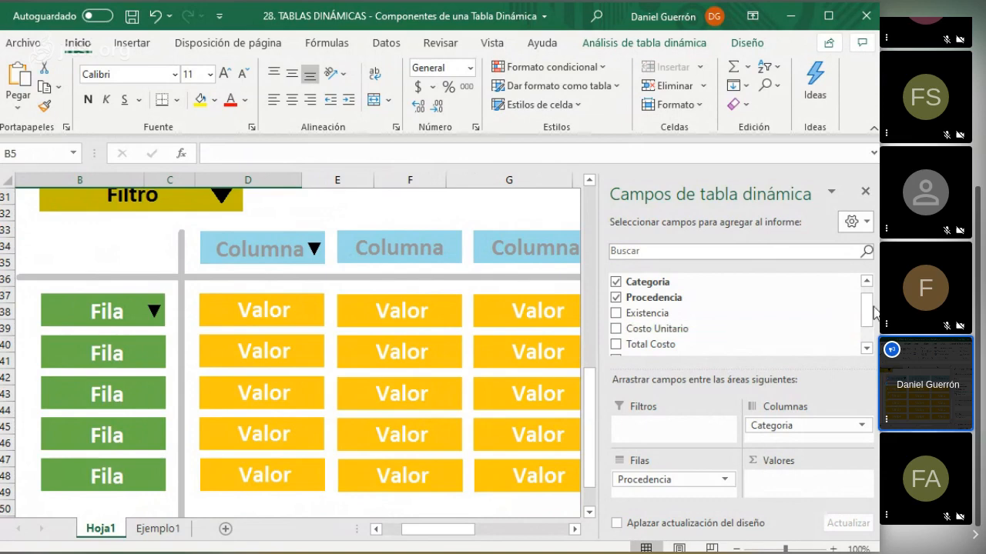
Review the remaining pivot fields and check the Total Costo column on Ejemplo1, returning to Hoja1.
{"action": "scroll", "coordinate": [857, 333], "scroll_direction": "down", "scroll_amount": 2}
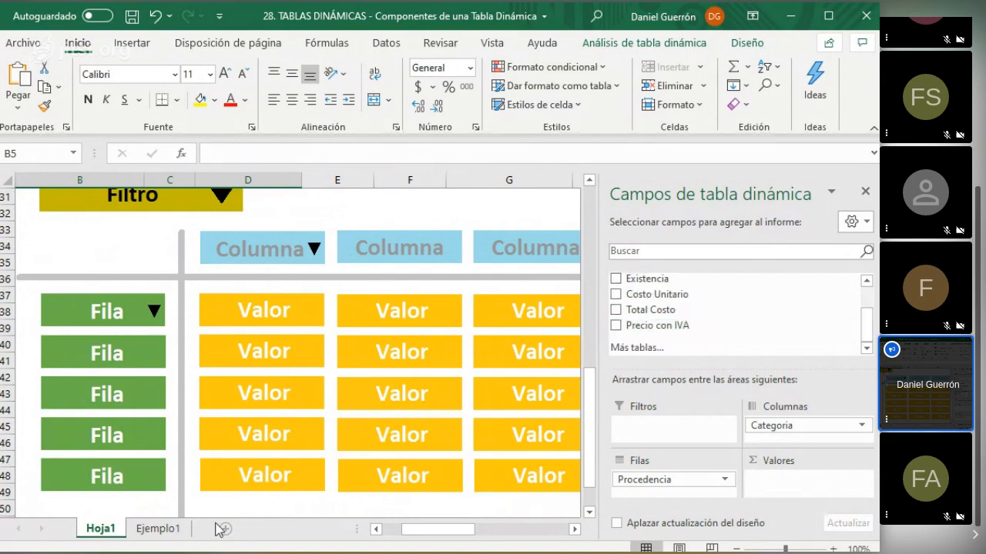
{"action": "left_click", "coordinate": [158, 528]}
{"action": "left_click", "coordinate": [513, 230]}
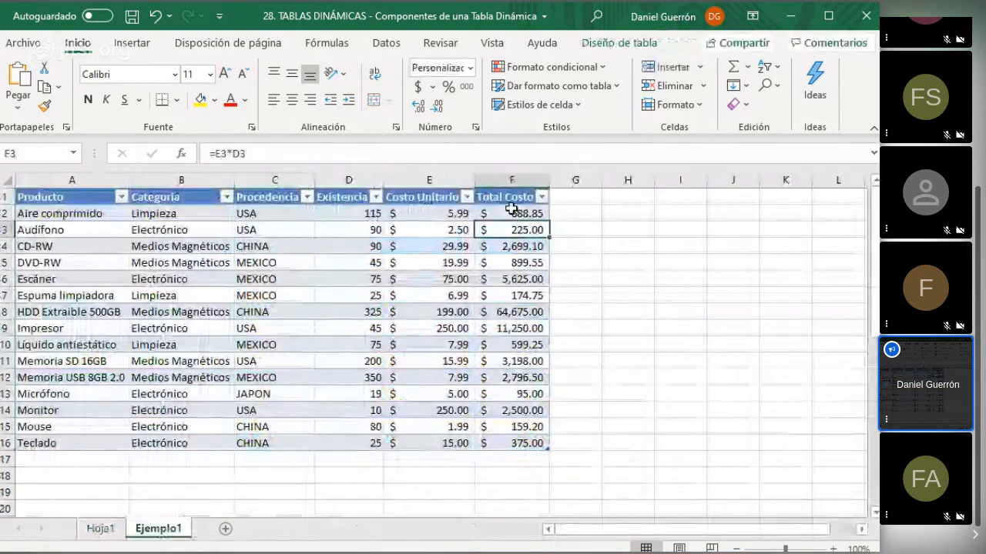
{"action": "left_click", "coordinate": [99, 531]}
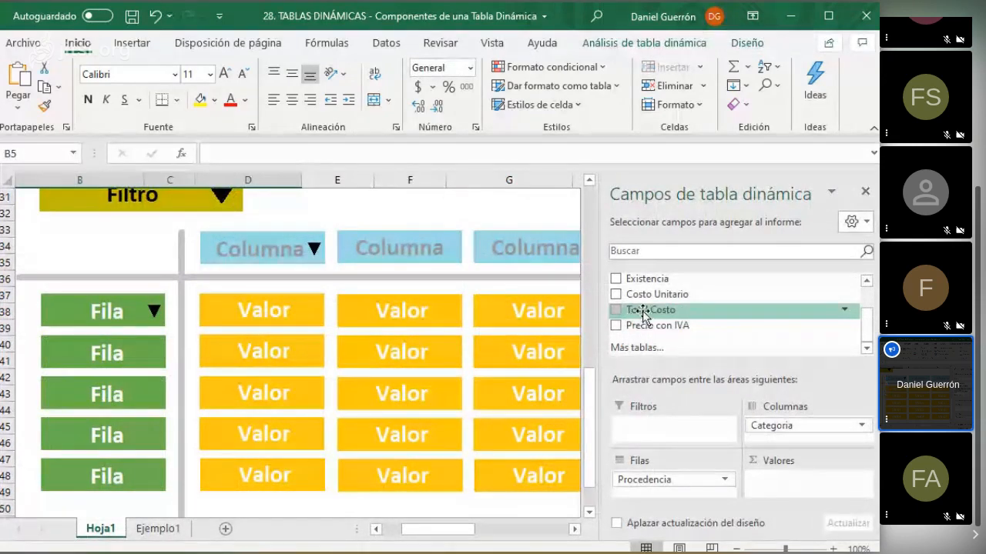
Add the Total Costo field to the Valores area as a sum and bring the whole pivot table into view.
{"action": "left_click_drag", "start_coordinate": [643, 314], "coordinate": [789, 484]}
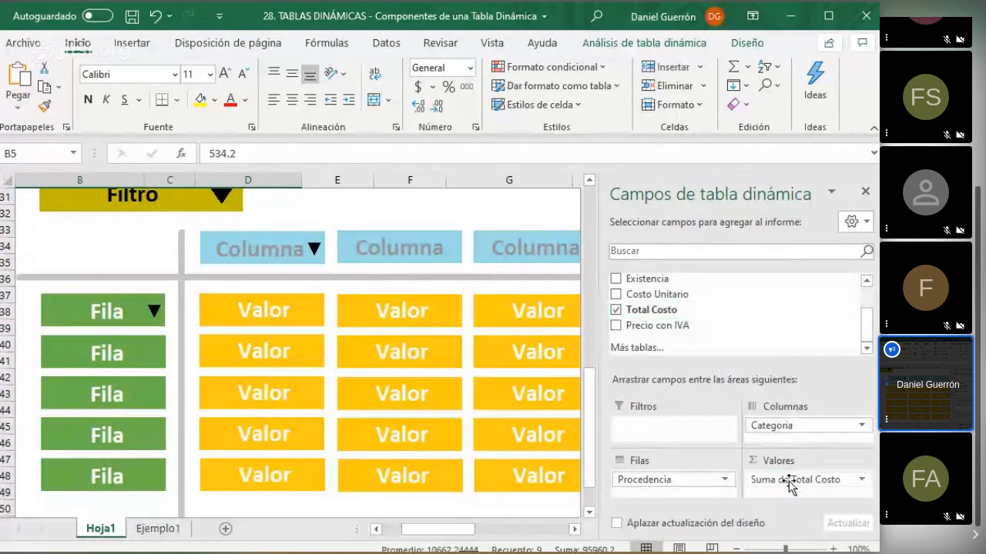
{"action": "scroll", "coordinate": [420, 421], "scroll_direction": "up", "scroll_amount": 10}
{"action": "left_click", "coordinate": [421, 413]}
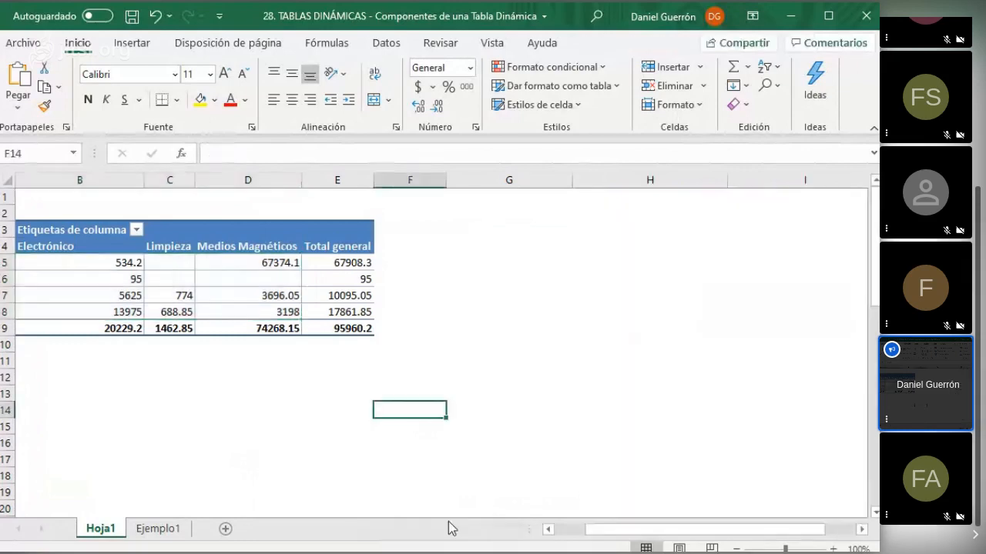
{"action": "left_click_drag", "start_coordinate": [606, 533], "coordinate": [567, 533]}
{"action": "left_click", "coordinate": [293, 408]}
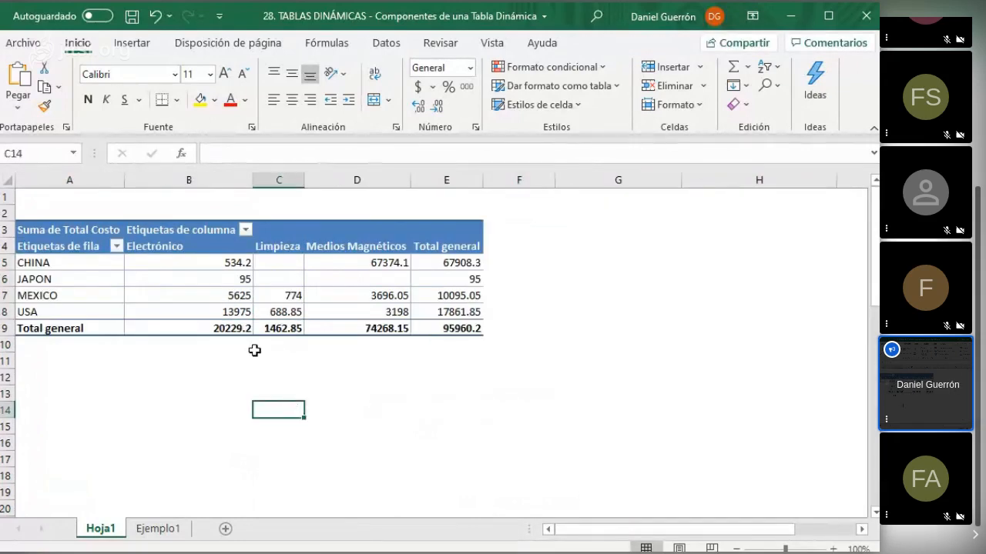
Examine the value where the CHINA row and the Electrónico column cross in the pivot table.
{"action": "left_click", "coordinate": [213, 261]}
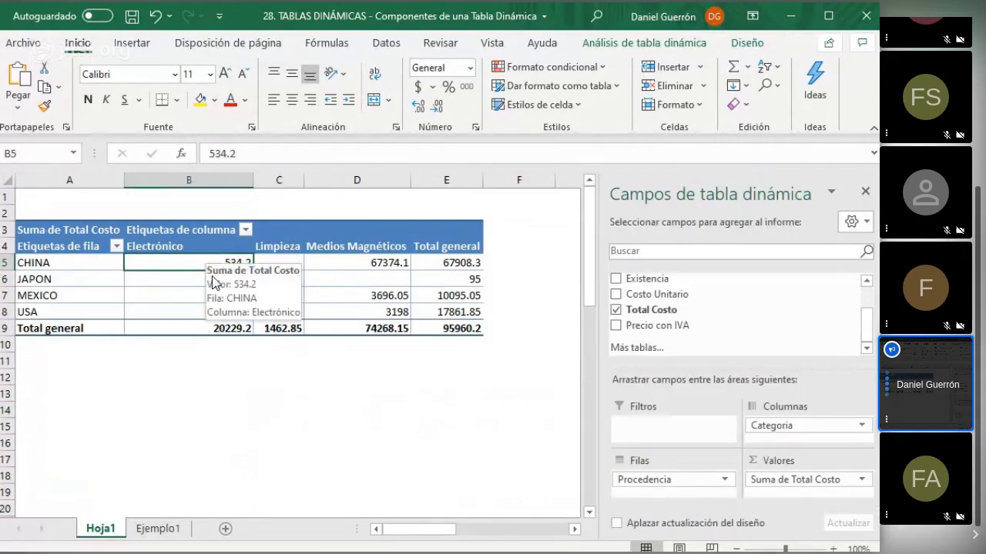
{"action": "left_click", "coordinate": [80, 265]}
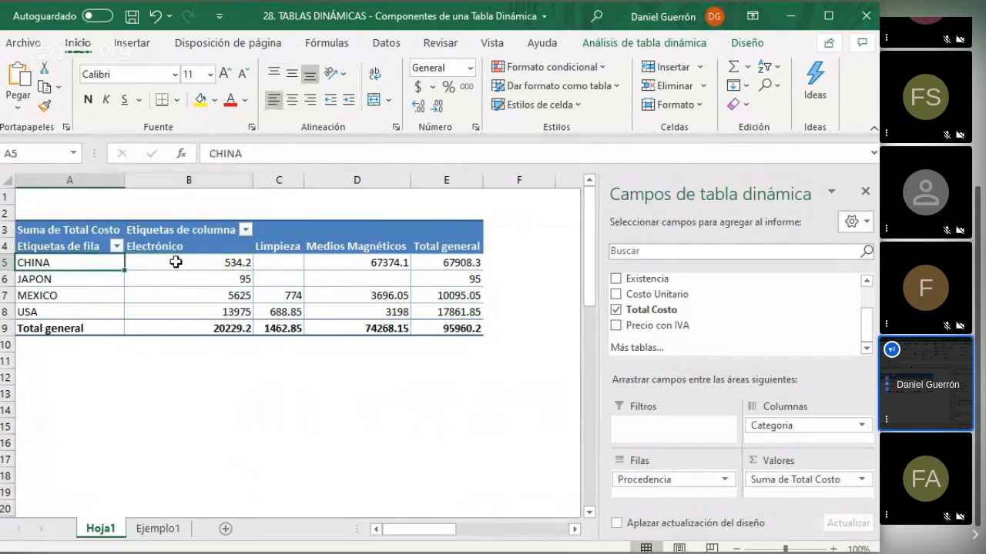
{"action": "left_click", "coordinate": [216, 263]}
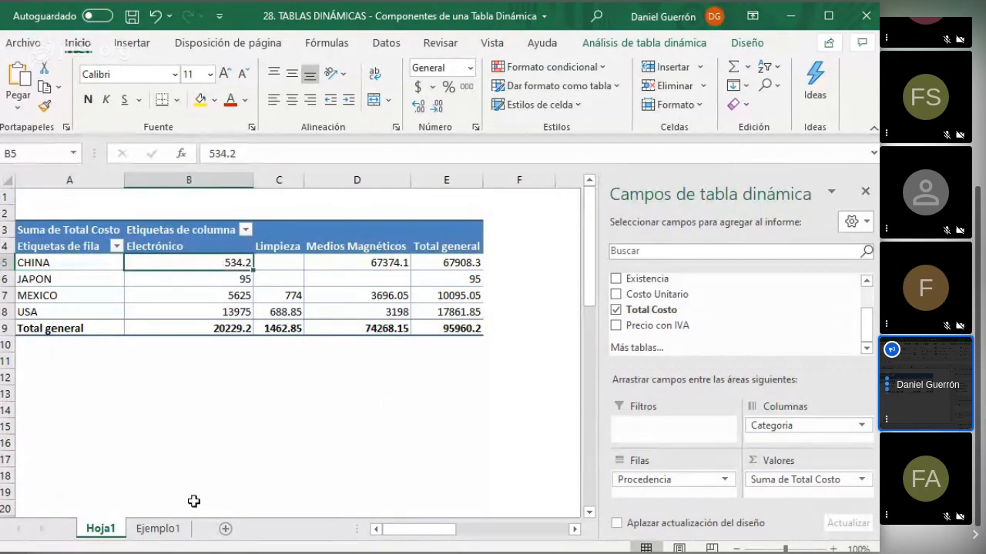
Filter the Procedencia column of the source table on Ejemplo1 to show only CHINA.
{"action": "left_click", "coordinate": [159, 532]}
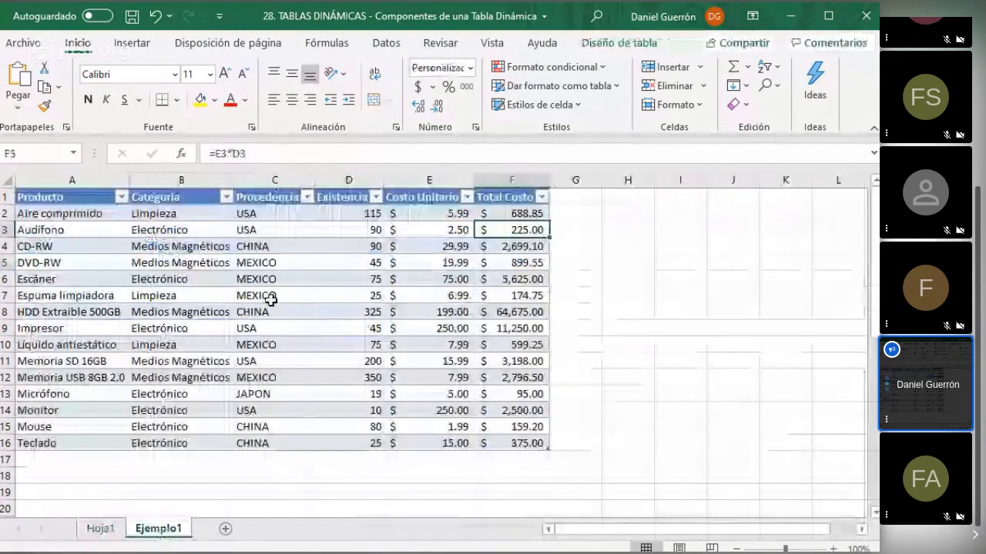
{"action": "left_click", "coordinate": [264, 295]}
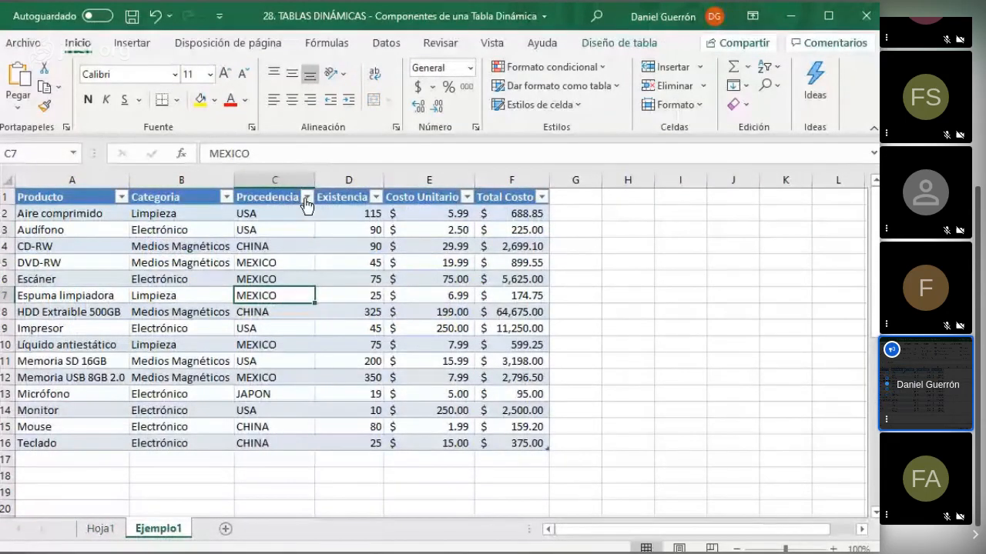
{"action": "left_click", "coordinate": [307, 197]}
{"action": "left_click", "coordinate": [143, 391]}
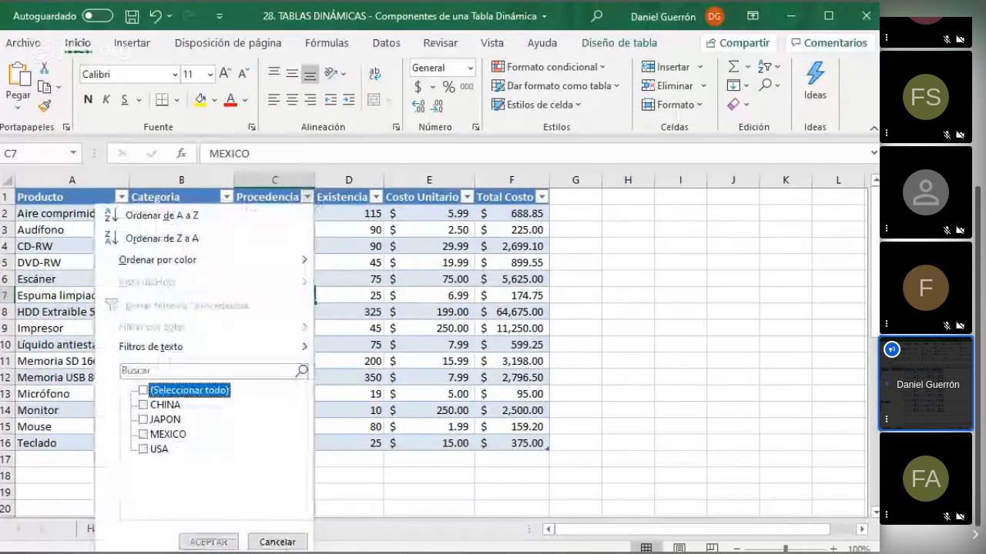
{"action": "left_click", "coordinate": [143, 405]}
{"action": "left_click", "coordinate": [208, 542]}
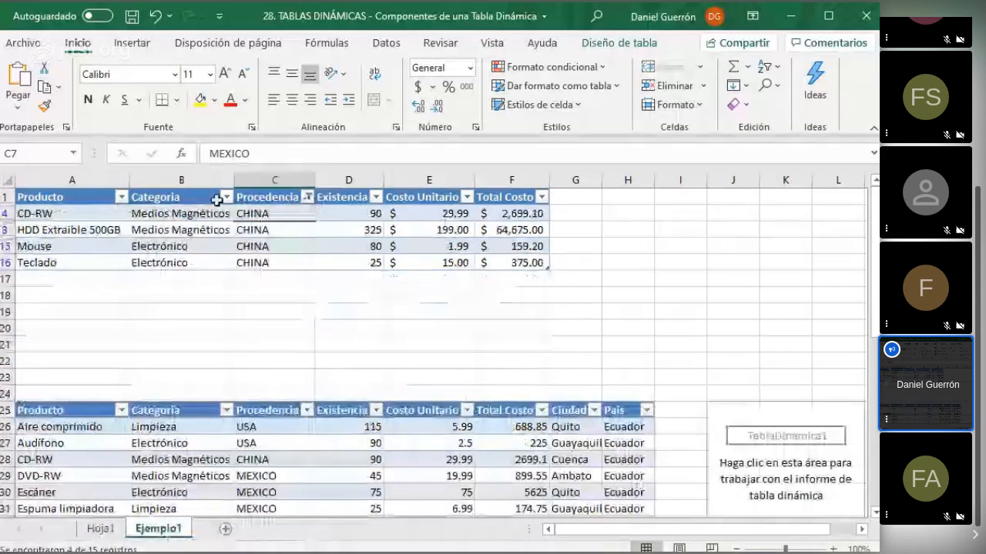
Filter the Categoria column of the same table to show only Electrónico.
{"action": "left_click", "coordinate": [225, 197]}
{"action": "left_click", "coordinate": [63, 390]}
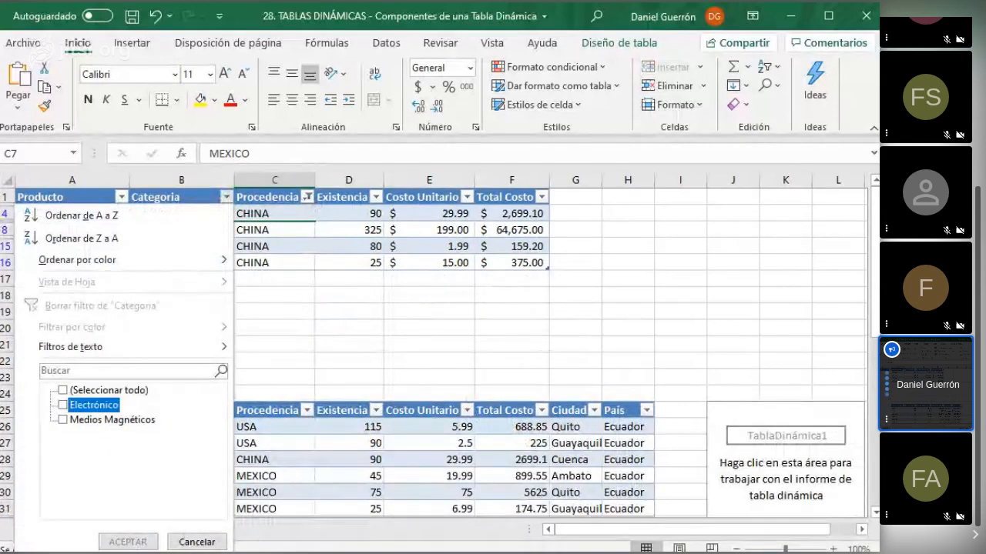
{"action": "left_click", "coordinate": [64, 405]}
{"action": "left_click", "coordinate": [128, 542]}
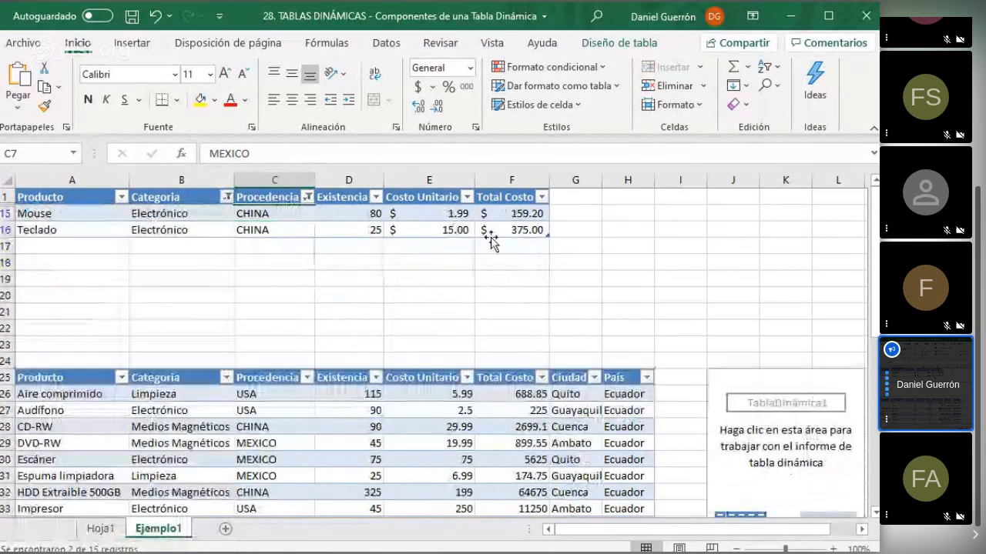
Add the Total Costo of Mouse and Teclado in cell F17 with the formula +F15+F16.
{"action": "left_click", "coordinate": [528, 245]}
{"action": "type", "text": "+"}
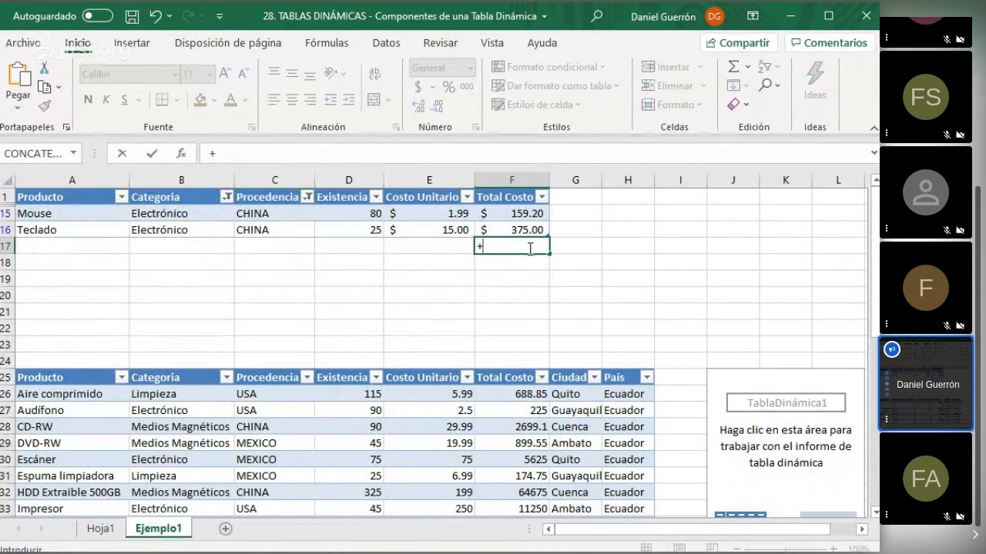
{"action": "left_click", "coordinate": [538, 221]}
{"action": "type", "text": "+"}
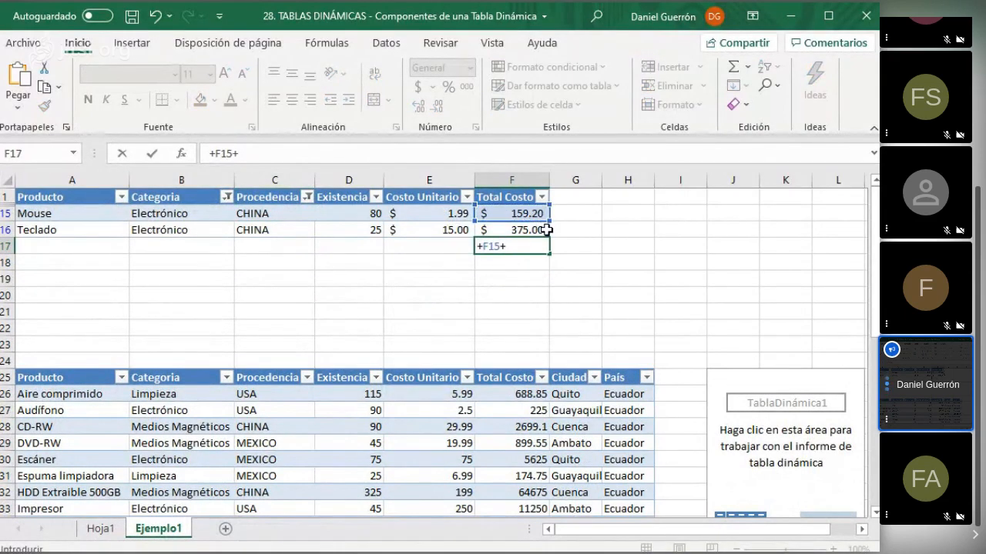
{"action": "left_click", "coordinate": [533, 229]}
{"action": "key", "text": "Return"}
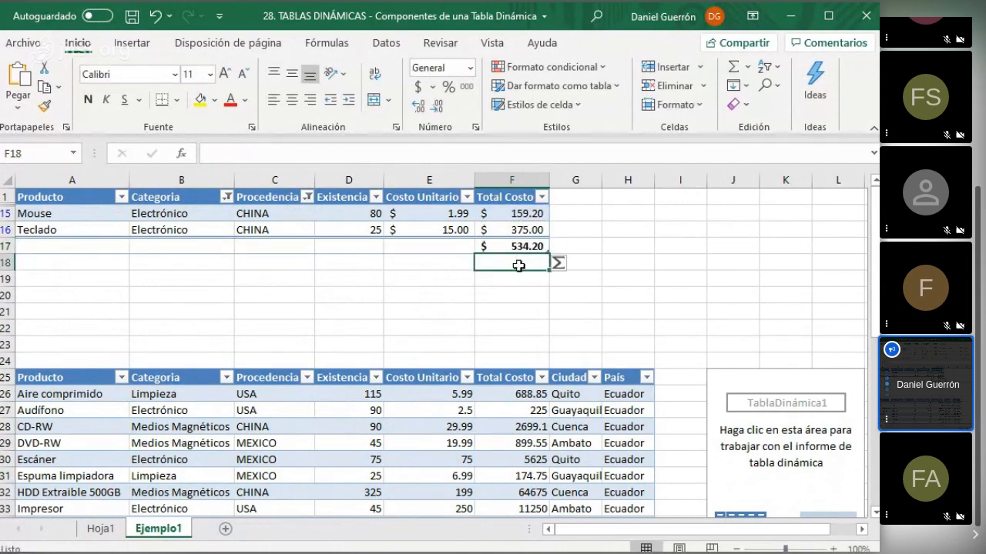
Compare the sum in F17 with the CHINA and Electrónico value in the pivot table on Hoja1.
{"action": "left_click", "coordinate": [533, 246]}
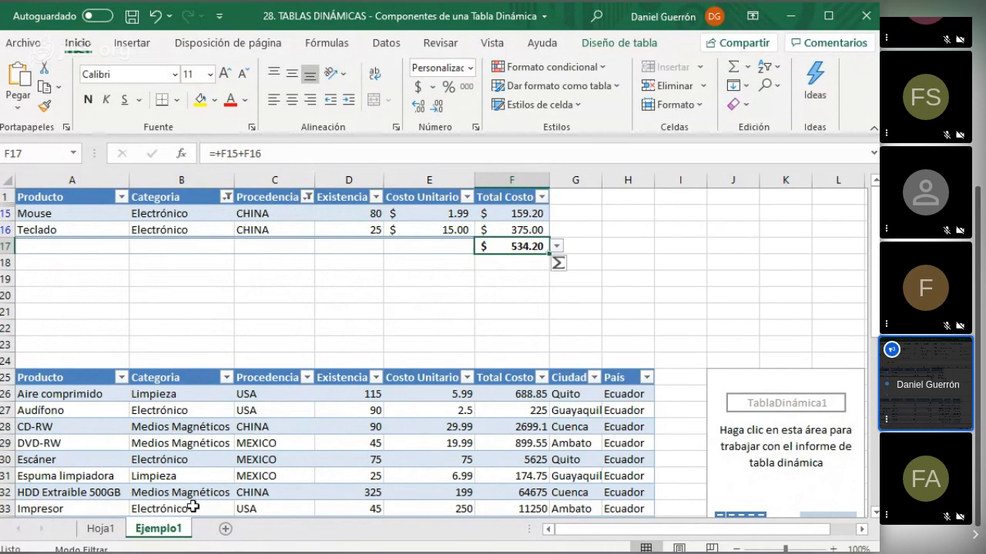
{"action": "left_click", "coordinate": [112, 532]}
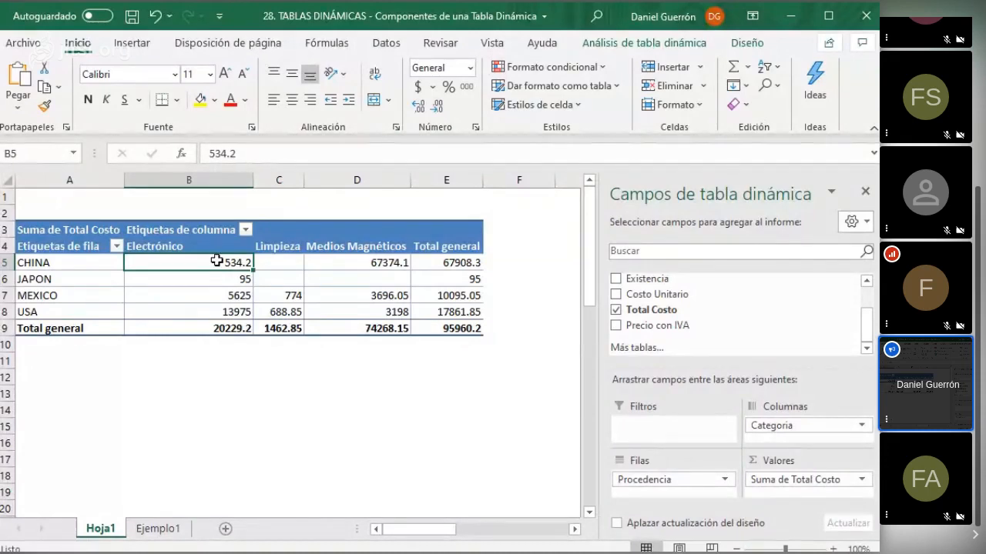
{"action": "mouse_move", "coordinate": [217, 263]}
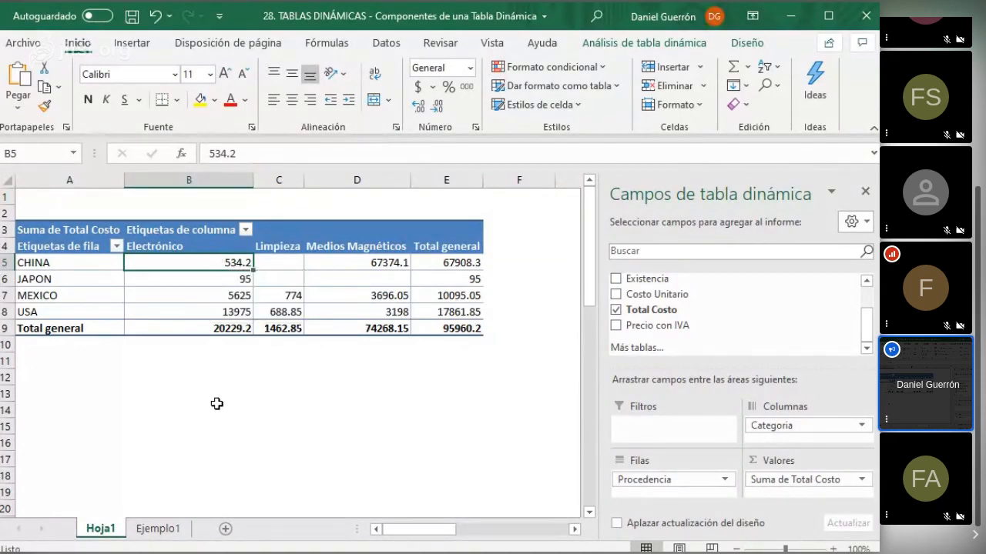
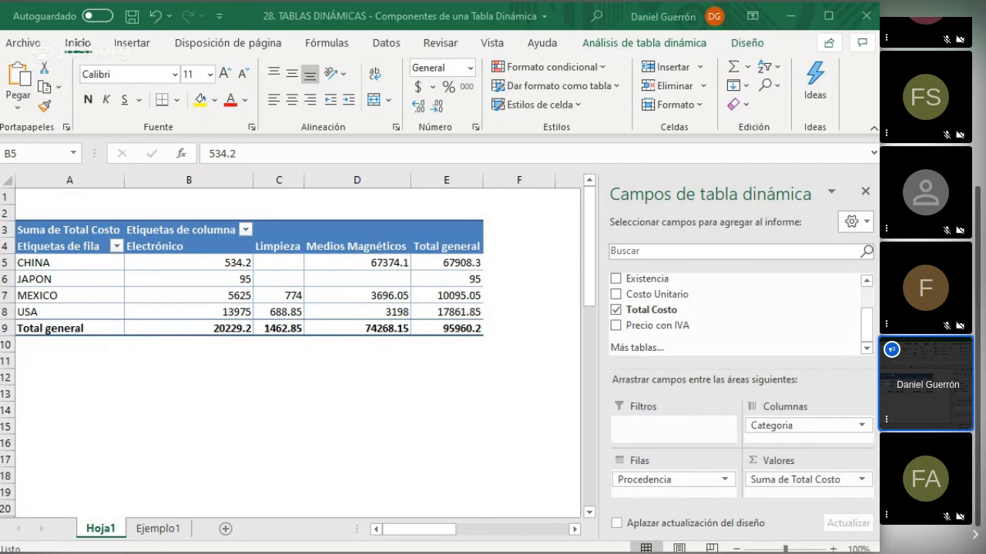
Remove the Total Costo sum from the Valores area and select an empty cell outside the pivot table.
{"action": "left_click", "coordinate": [286, 535]}
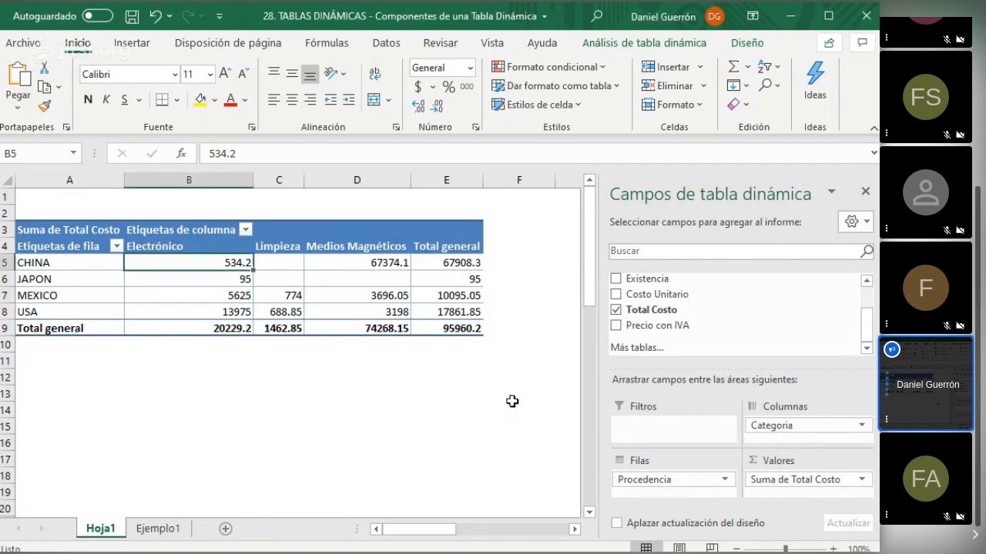
{"action": "left_click_drag", "start_coordinate": [847, 481], "coordinate": [743, 350]}
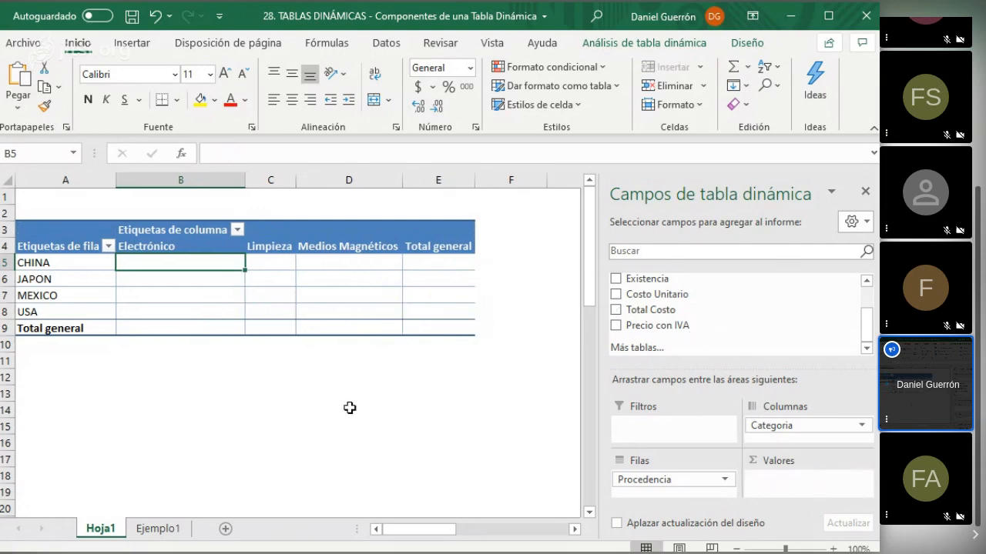
{"action": "left_click", "coordinate": [298, 439]}
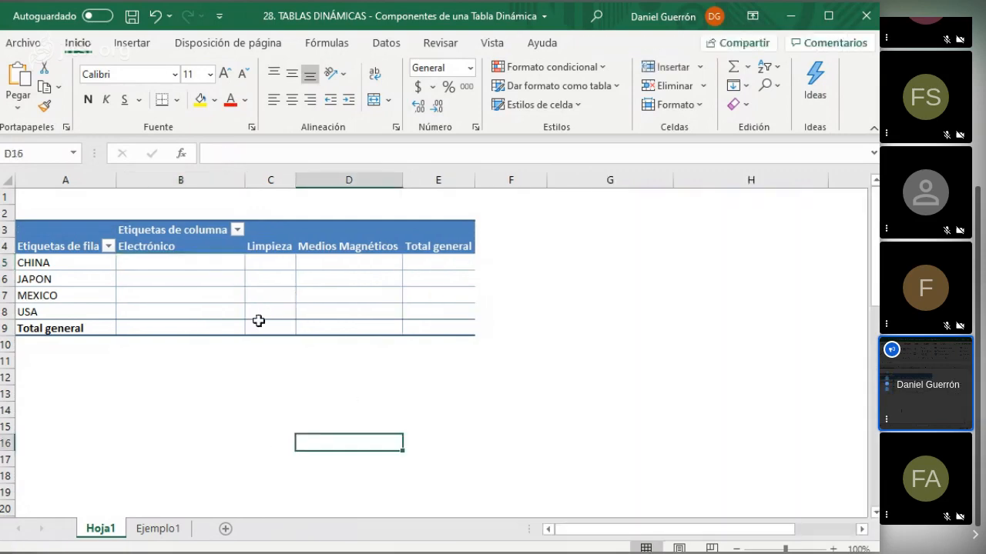
Examine the pivot's column labels in row 4 and its row labels in A4:A9.
{"action": "left_click", "coordinate": [218, 251]}
{"action": "left_click_drag", "start_coordinate": [220, 247], "coordinate": [455, 247]}
{"action": "left_click_drag", "start_coordinate": [51, 248], "coordinate": [94, 328]}
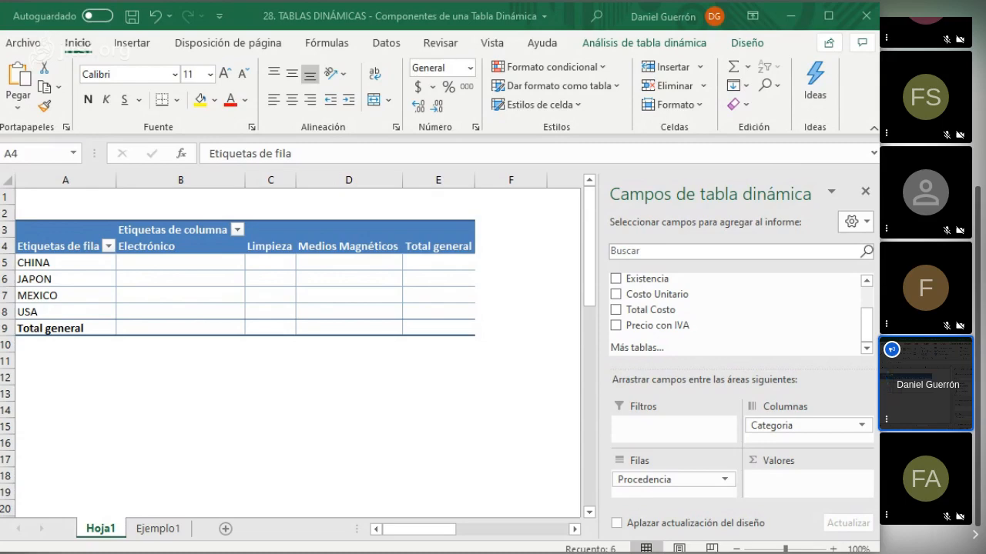
{"action": "key", "text": "ctrl+shift+Down"}
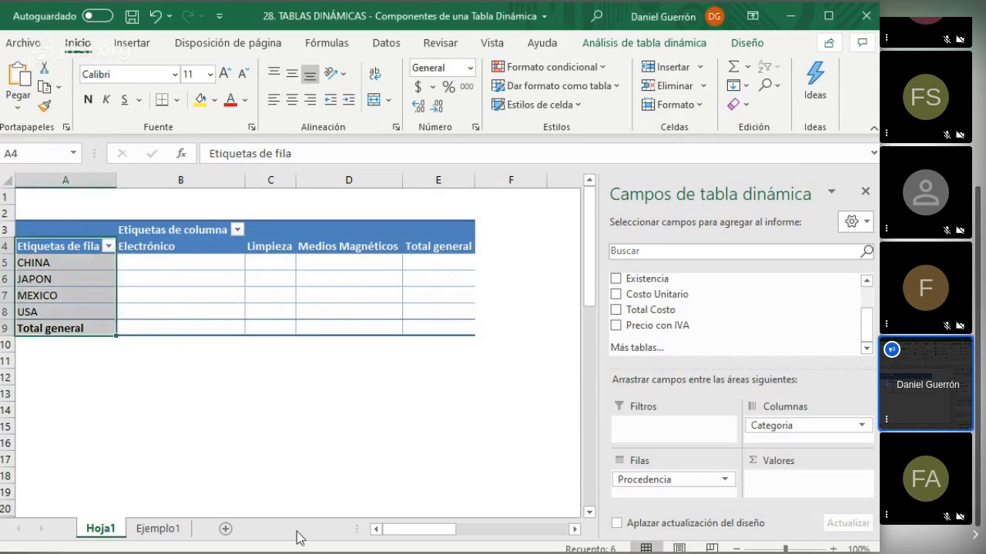
Remove the Categoria and Procedencia fields to leave the pivot table empty.
{"action": "left_click_drag", "start_coordinate": [760, 425], "coordinate": [266, 390]}
{"action": "left_click", "coordinate": [176, 308]}
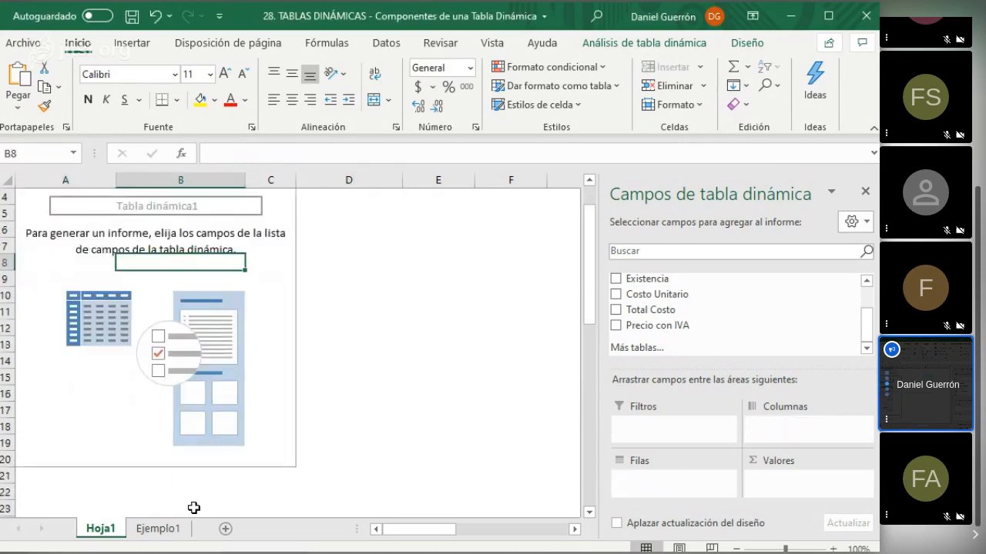
Delete the sum formula in cell F17 below the filtered table on Ejemplo1.
{"action": "left_click", "coordinate": [158, 529]}
{"action": "left_click", "coordinate": [231, 213]}
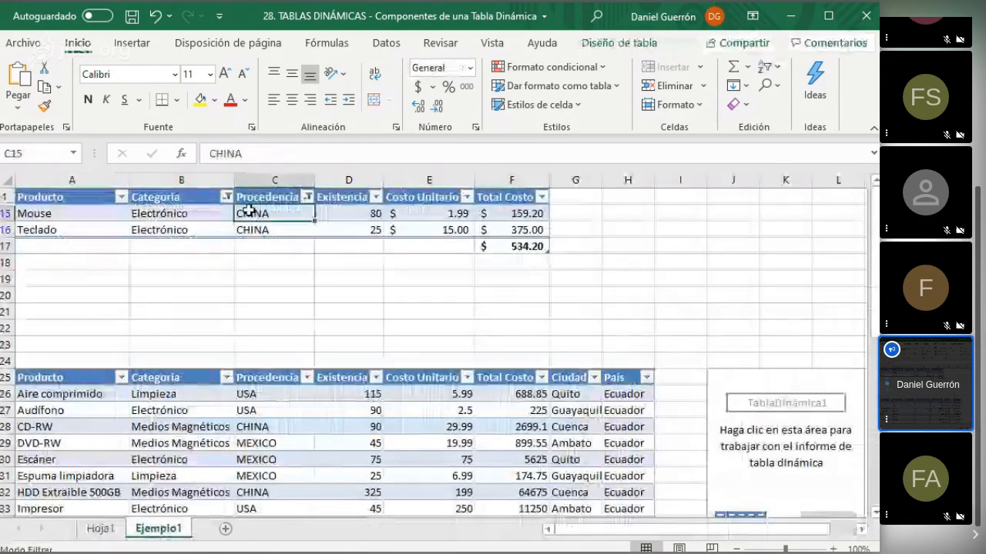
{"action": "left_click", "coordinate": [544, 247]}
{"action": "key", "text": "Right"}
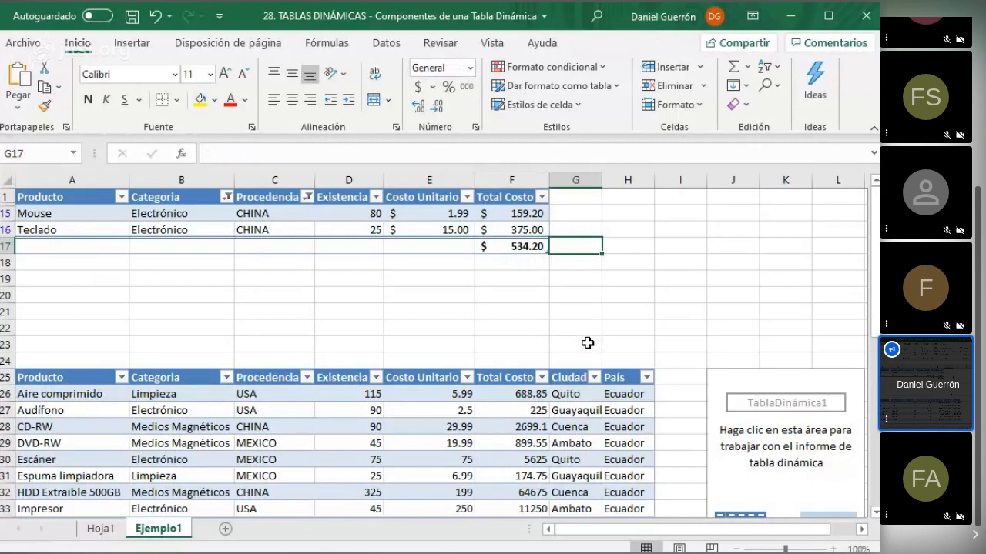
{"action": "key", "text": "Left"}
{"action": "key", "text": "Delete"}
{"action": "key", "text": "Left"}
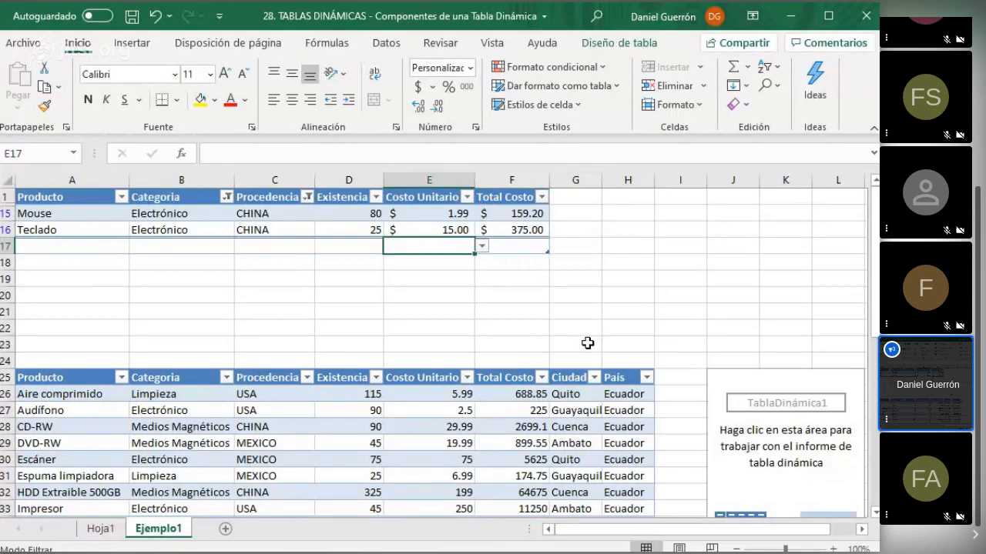
Clear the Categoria and Procedencia filters to show all rows of the source table.
{"action": "left_click", "coordinate": [325, 225]}
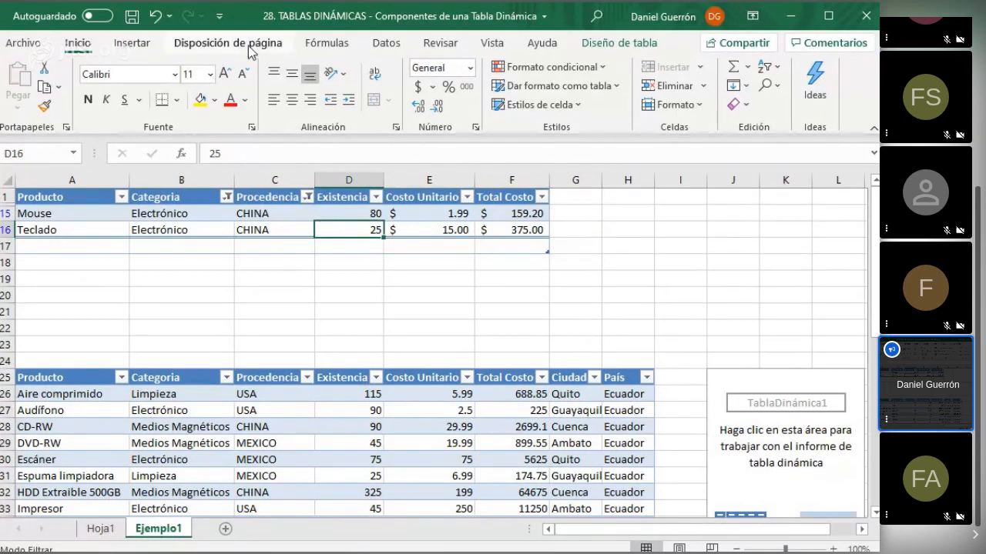
{"action": "left_click", "coordinate": [387, 43]}
{"action": "left_click", "coordinate": [573, 67]}
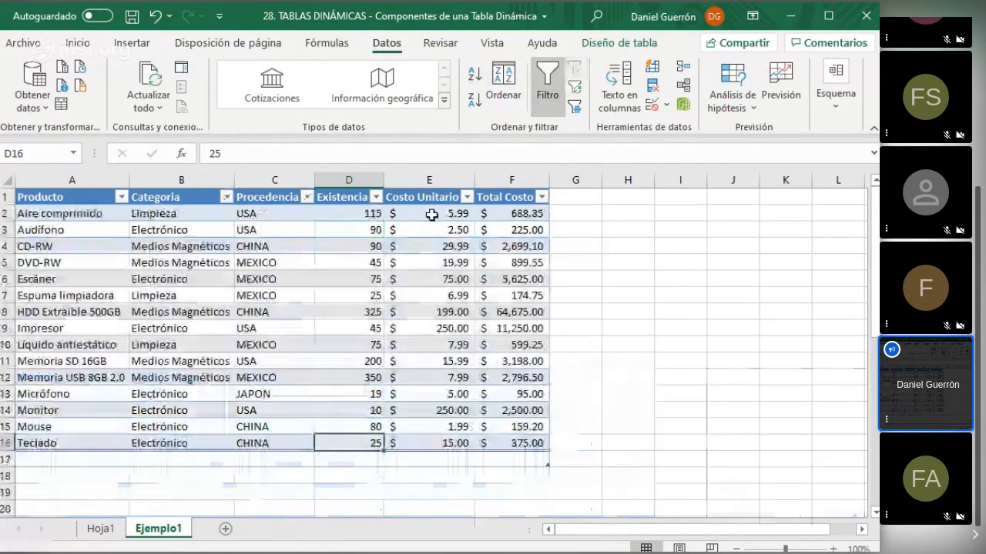
{"action": "left_click", "coordinate": [350, 279]}
{"action": "left_click", "coordinate": [100, 361]}
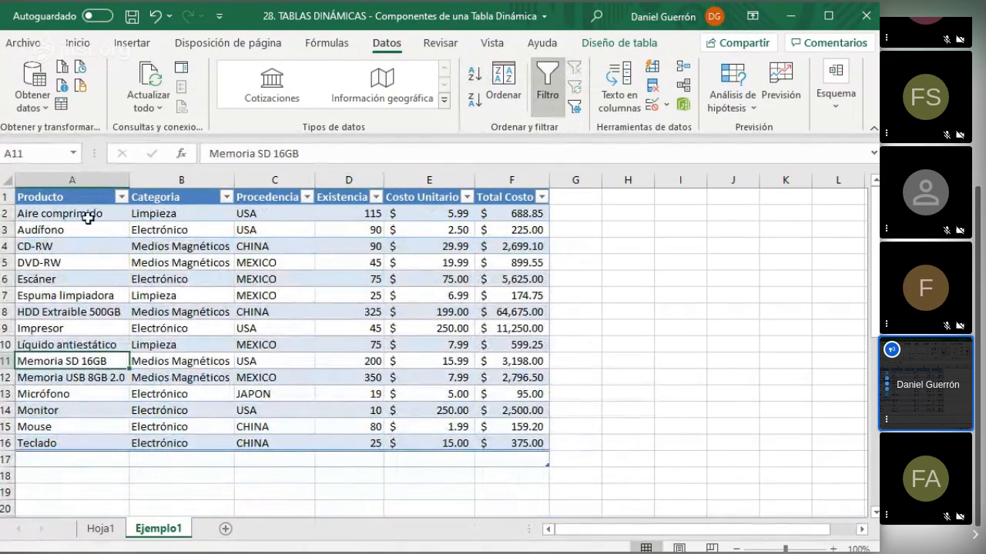
Select the source table A1:F16 and review the options for creating a pivot table from Tabla1, without creating one.
{"action": "left_click_drag", "start_coordinate": [81, 196], "coordinate": [477, 445]}
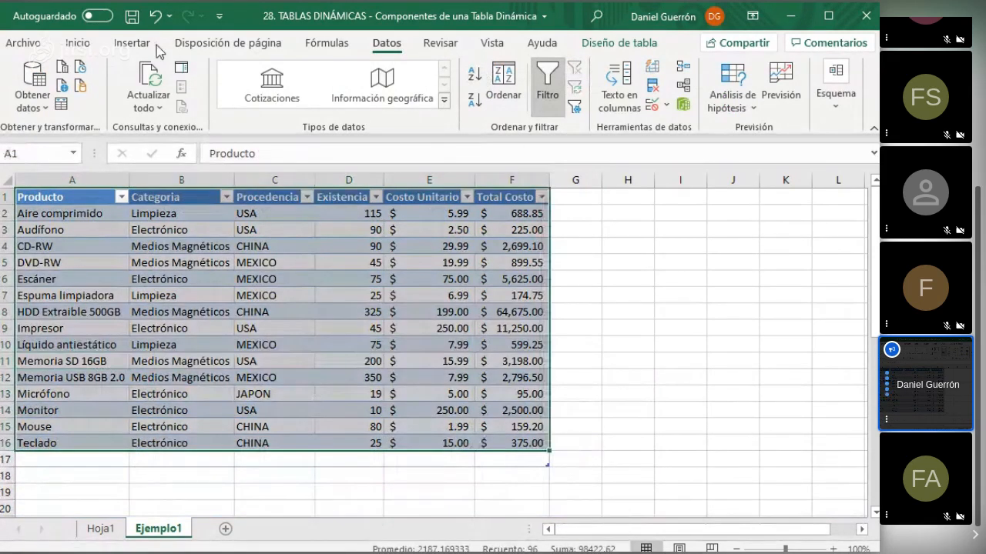
{"action": "left_click", "coordinate": [132, 43]}
{"action": "left_click", "coordinate": [16, 89]}
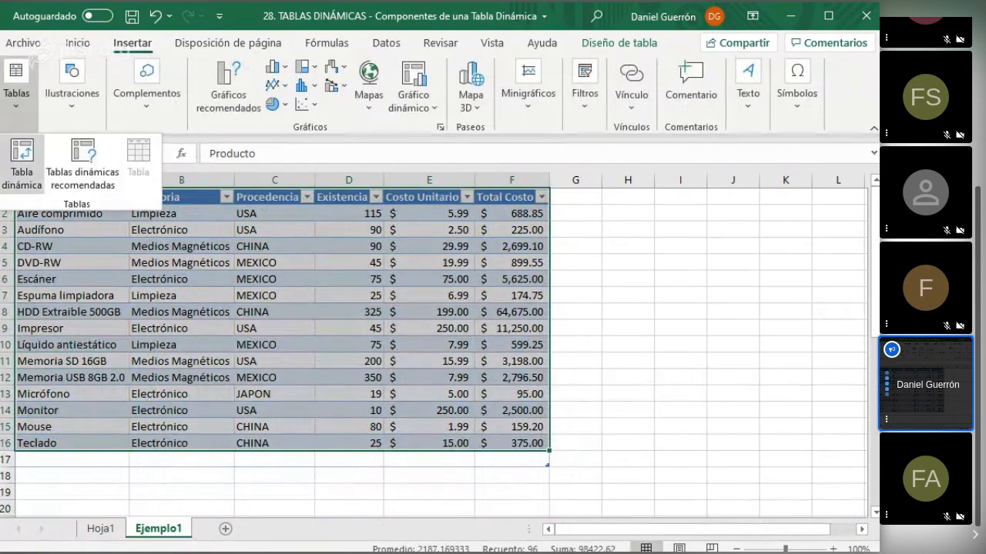
{"action": "left_click", "coordinate": [22, 173]}
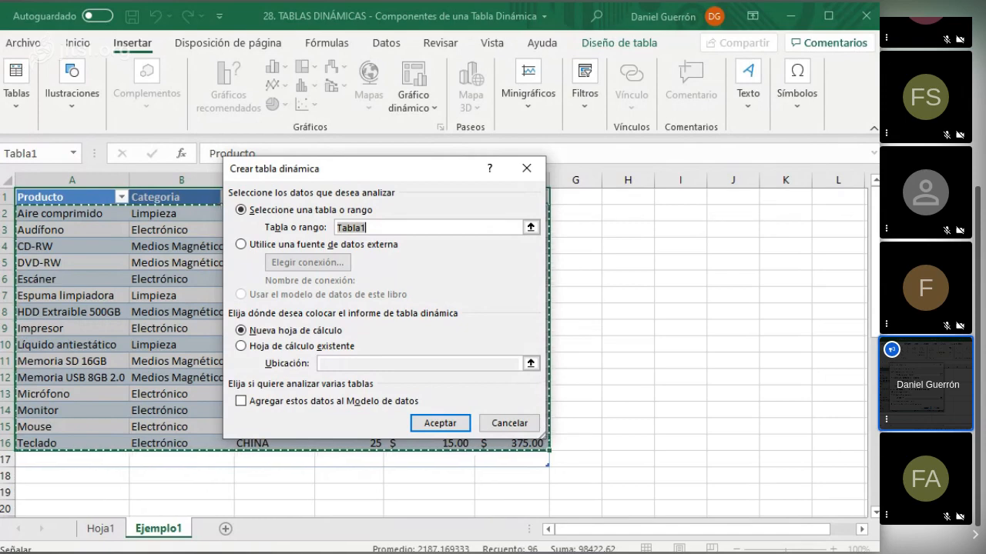
{"action": "left_click", "coordinate": [510, 423]}
Return to Hoja1 and examine the empty pivot table placeholder, selecting cells inside and outside its area.
{"action": "left_click", "coordinate": [100, 528]}
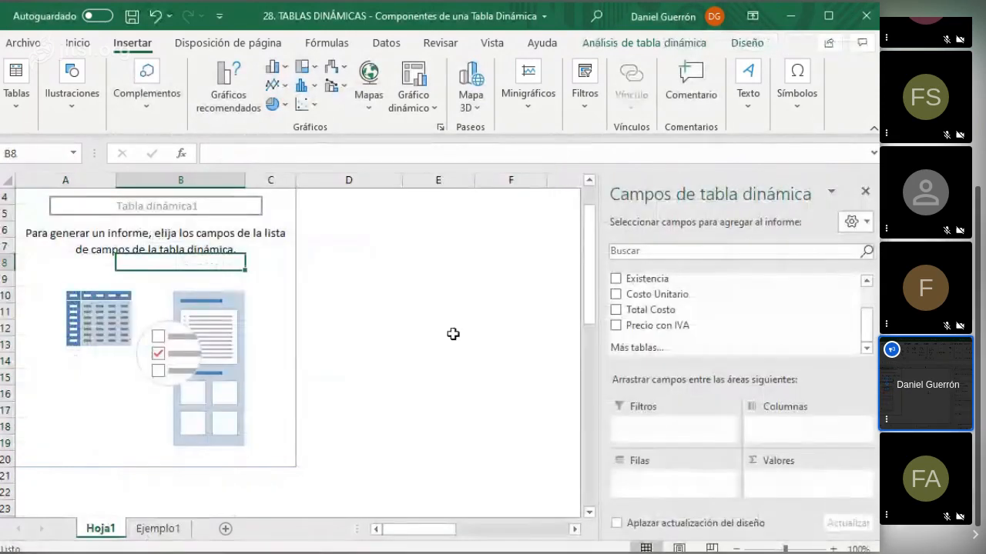
{"action": "scroll", "coordinate": [452, 334], "scroll_direction": "up", "scroll_amount": 1}
{"action": "left_click", "coordinate": [177, 376]}
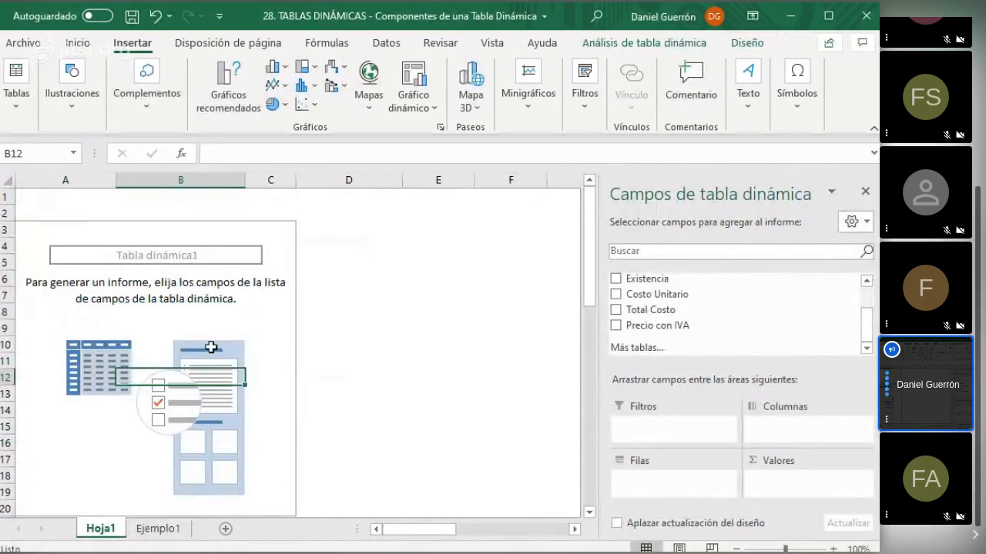
{"action": "left_click", "coordinate": [352, 342]}
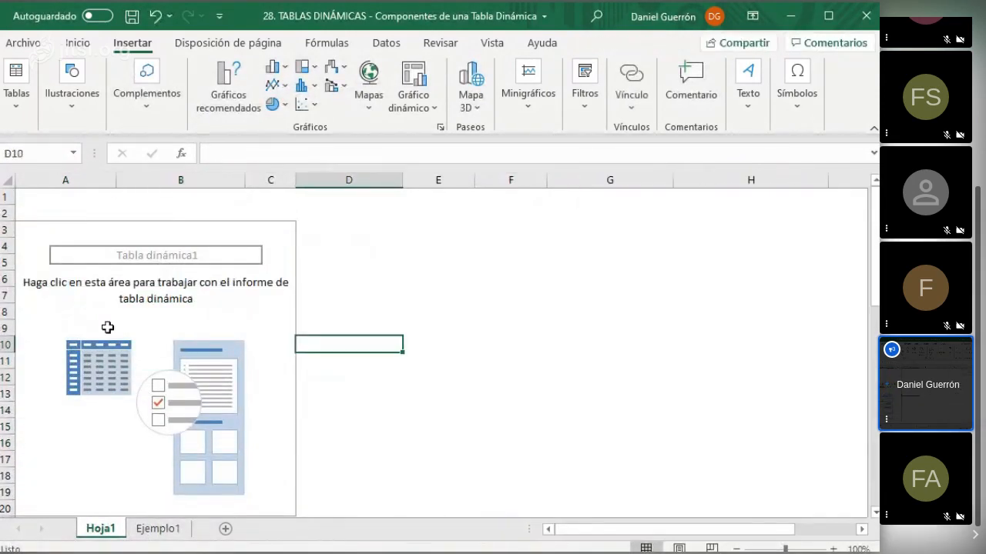
{"action": "left_click", "coordinate": [191, 316]}
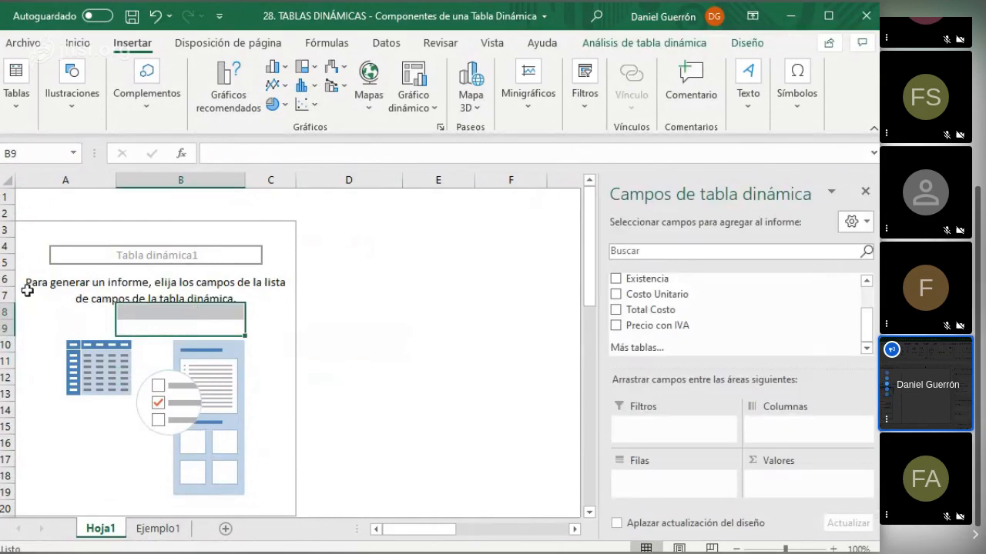
{"action": "scroll", "coordinate": [418, 399], "scroll_direction": "down", "scroll_amount": 5}
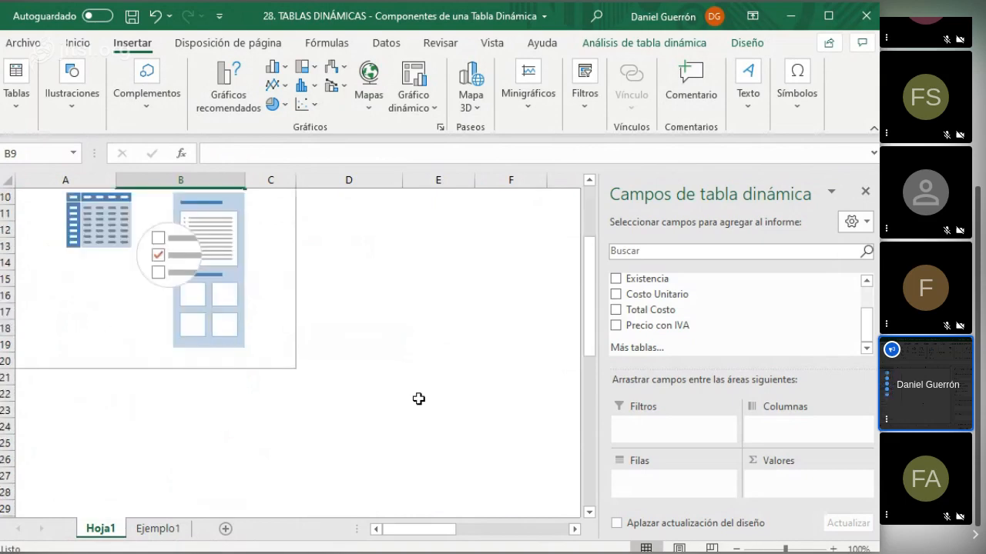
Place the Categoria field in the pivot table's columns area and the Procedencia field in its rows area.
{"action": "scroll", "coordinate": [419, 399], "scroll_direction": "down", "scroll_amount": 4}
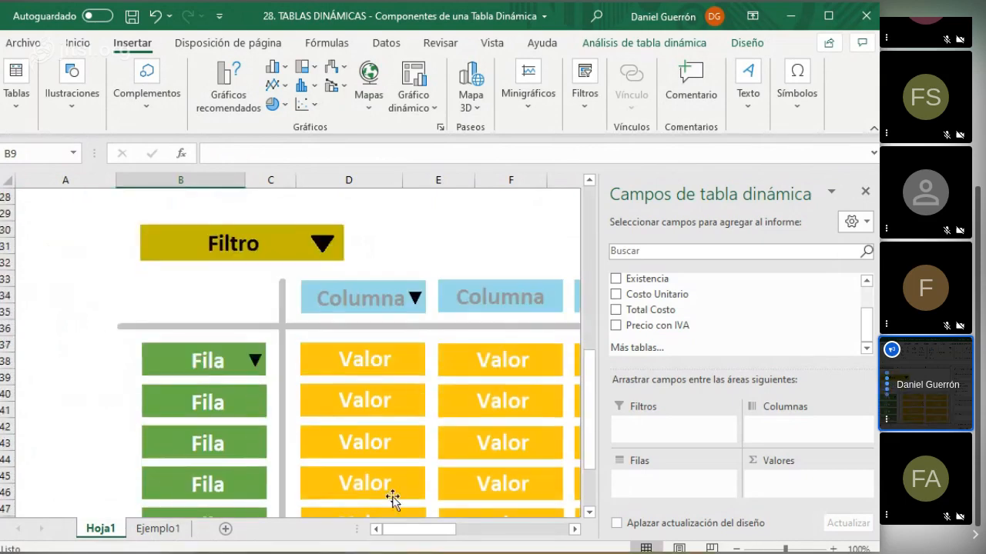
{"action": "left_click_drag", "start_coordinate": [410, 531], "coordinate": [429, 533]}
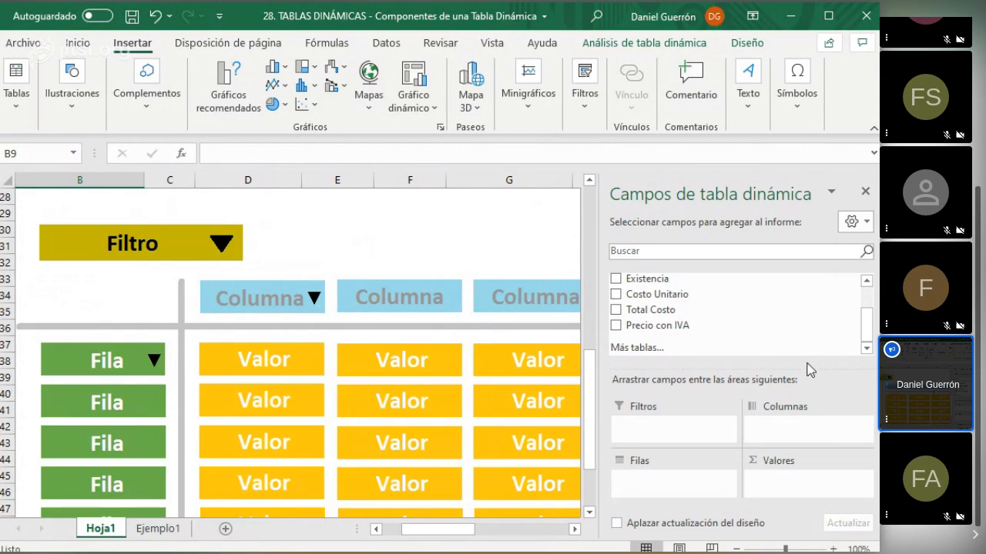
{"action": "left_click_drag", "start_coordinate": [866, 331], "coordinate": [867, 313]}
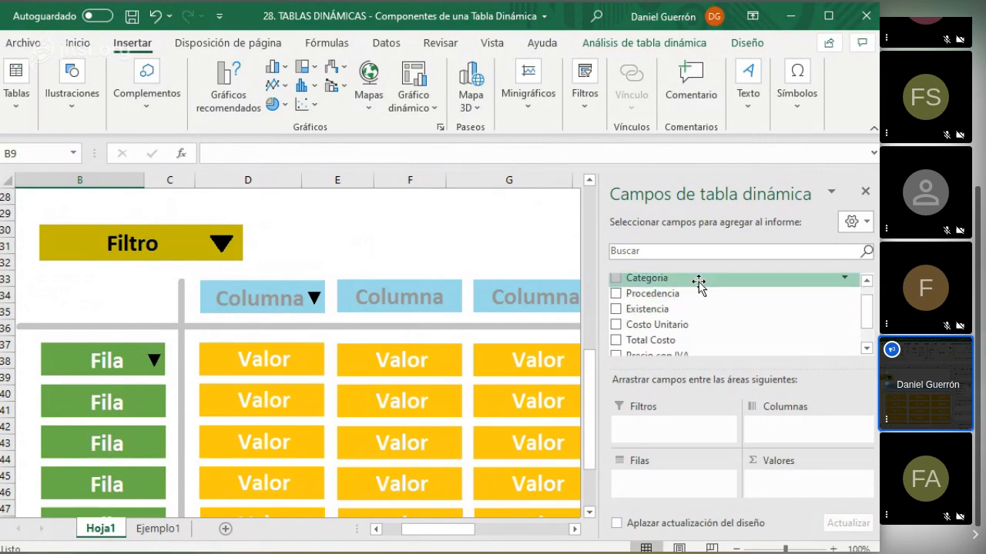
{"action": "left_click_drag", "start_coordinate": [698, 282], "coordinate": [782, 436]}
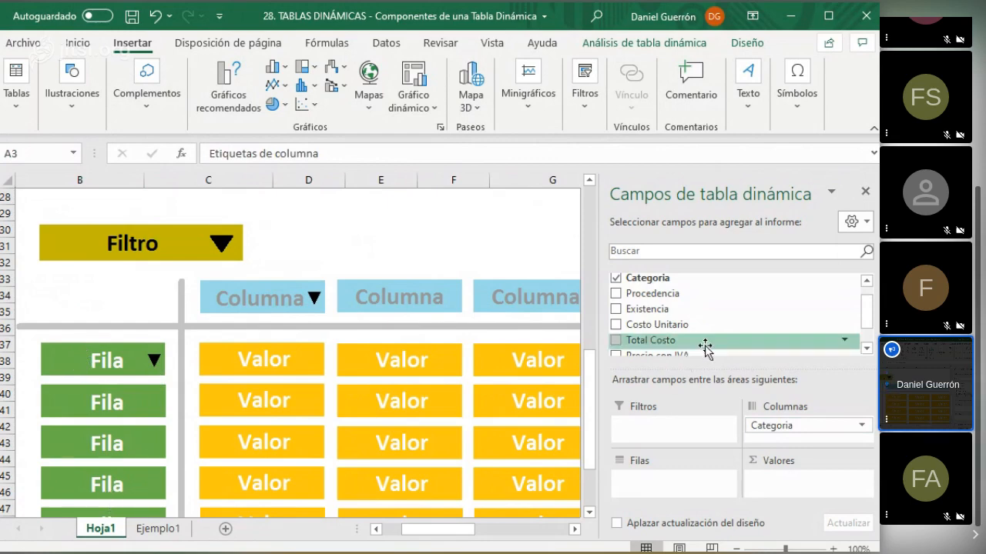
{"action": "left_click_drag", "start_coordinate": [700, 295], "coordinate": [707, 478]}
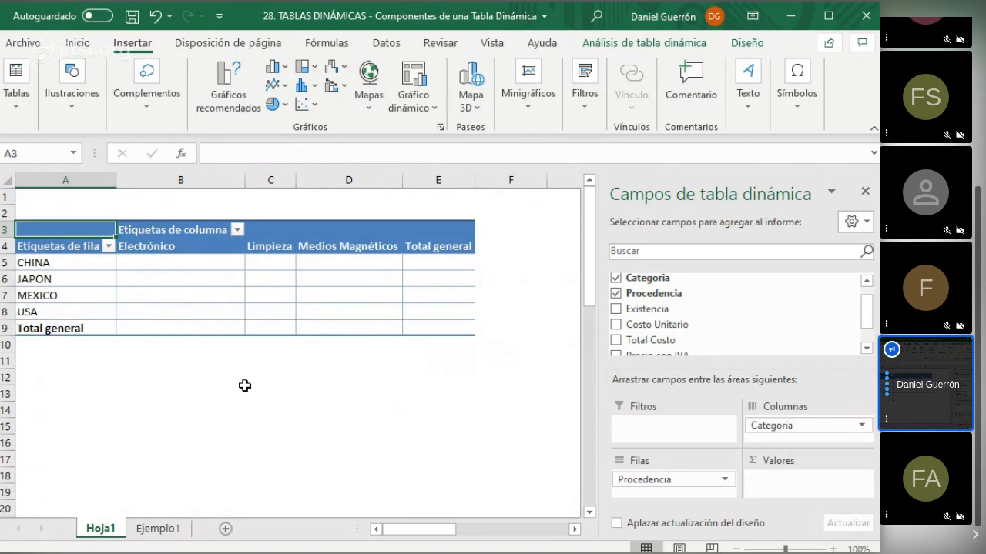
Compare the pivot table's labels with the Categoria data on the Ejemplo1 sheet and with the layout diagram on Hoja1.
{"action": "left_click", "coordinate": [107, 266]}
{"action": "left_click", "coordinate": [327, 294]}
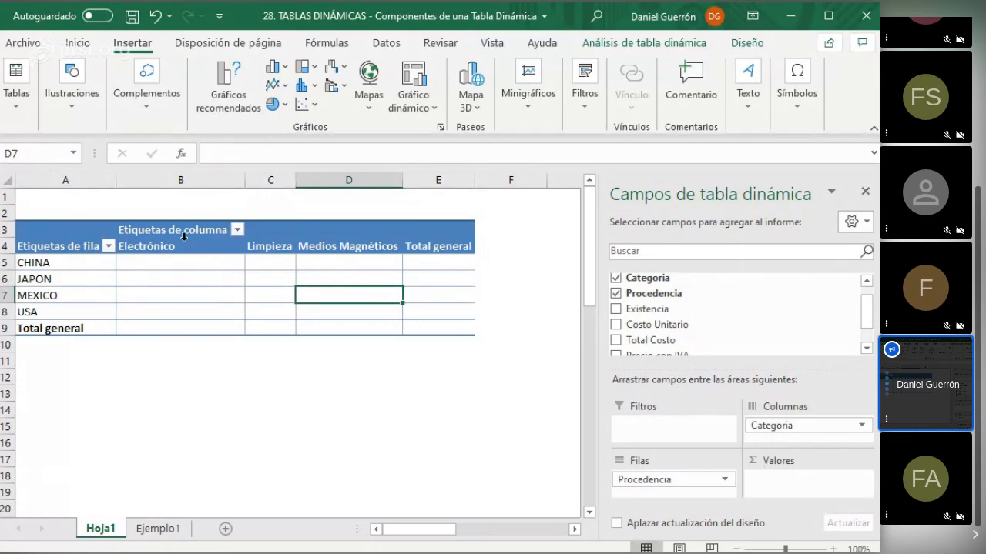
{"action": "left_click", "coordinate": [158, 528]}
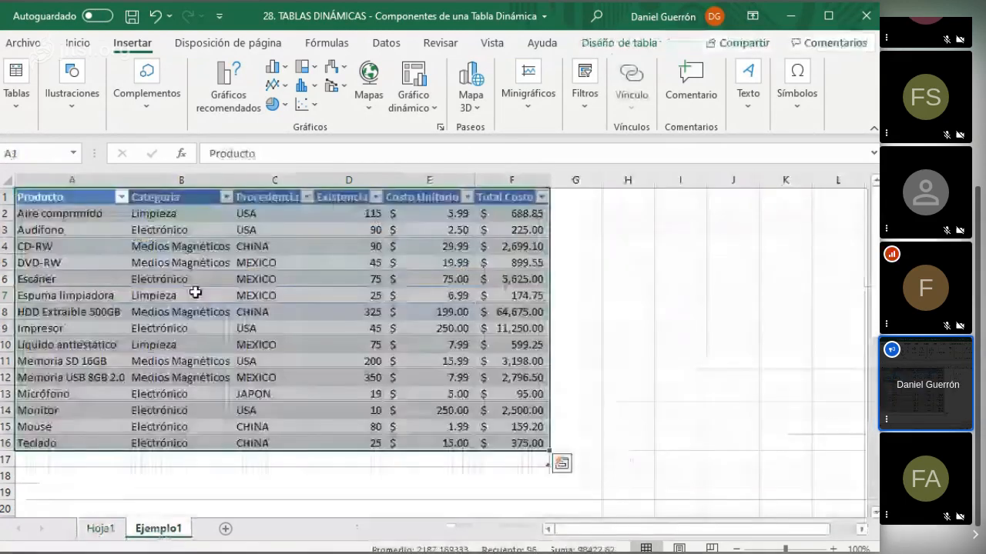
{"action": "left_click_drag", "start_coordinate": [187, 213], "coordinate": [198, 394]}
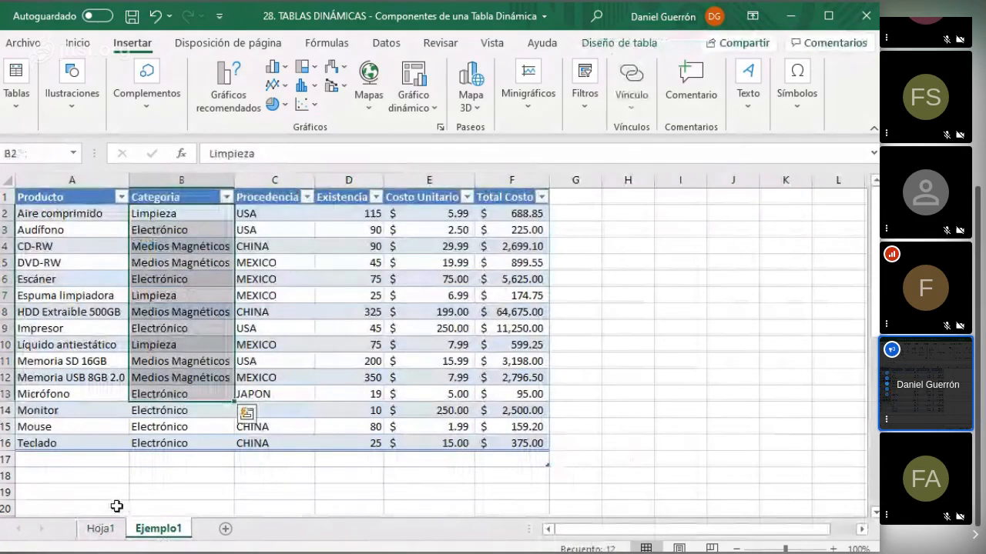
{"action": "left_click", "coordinate": [100, 529]}
{"action": "scroll", "coordinate": [218, 400], "scroll_direction": "down", "scroll_amount": 6}
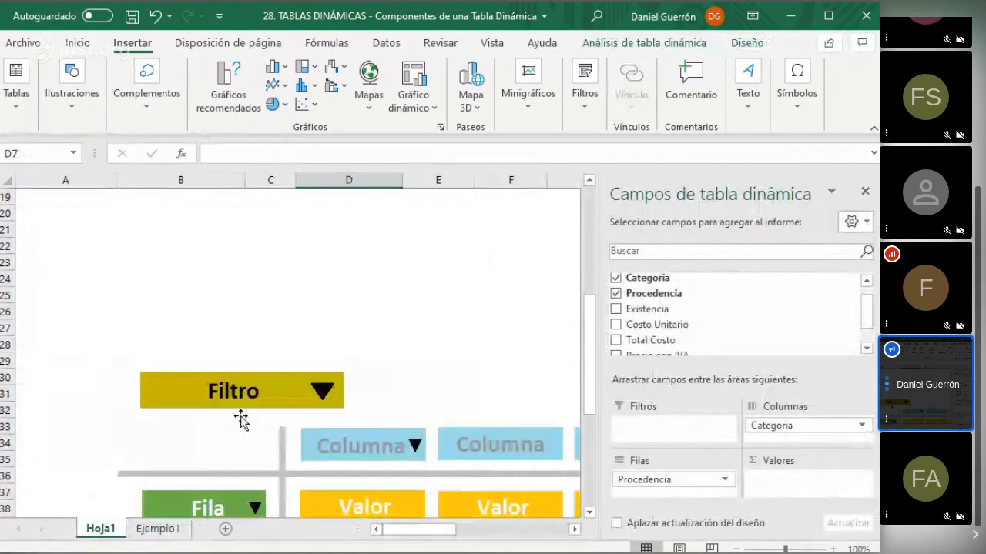
{"action": "scroll", "coordinate": [241, 419], "scroll_direction": "down", "scroll_amount": 2}
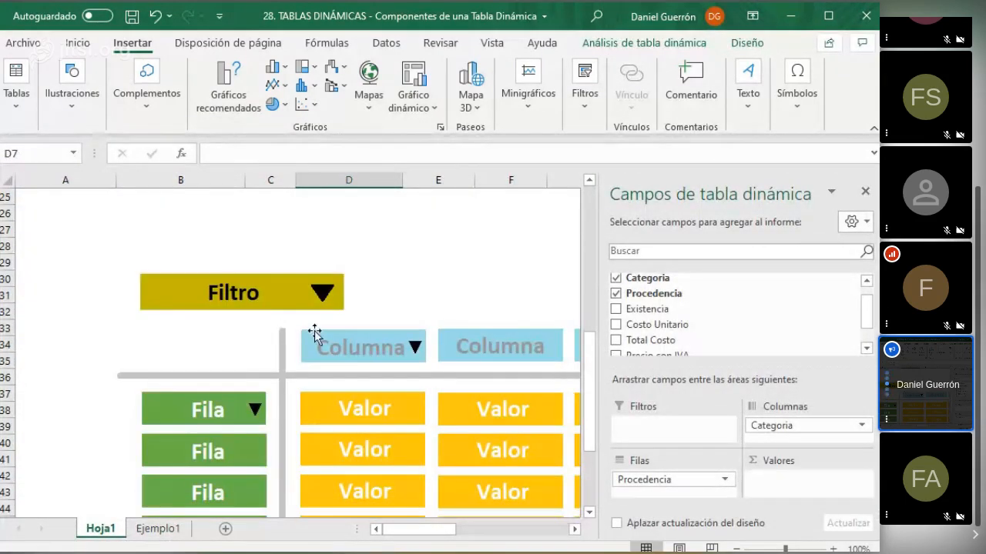
{"action": "scroll", "coordinate": [51, 267], "scroll_direction": "up", "scroll_amount": 8}
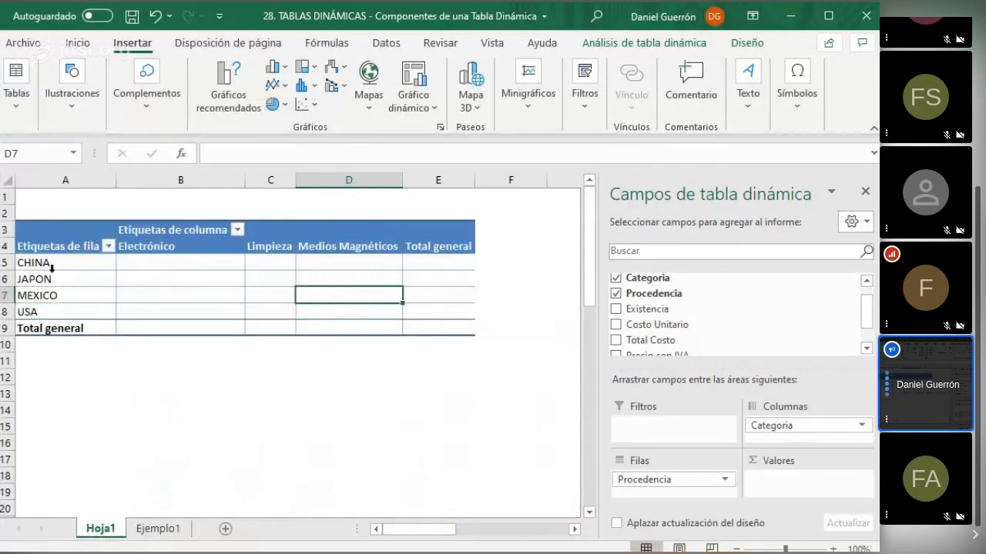
Examine the pivot table's Procedencia row labels, going through the CHINA, JAPON, MEXICO and USA rows one by one.
{"action": "left_click", "coordinate": [51, 279]}
{"action": "left_click", "coordinate": [143, 282]}
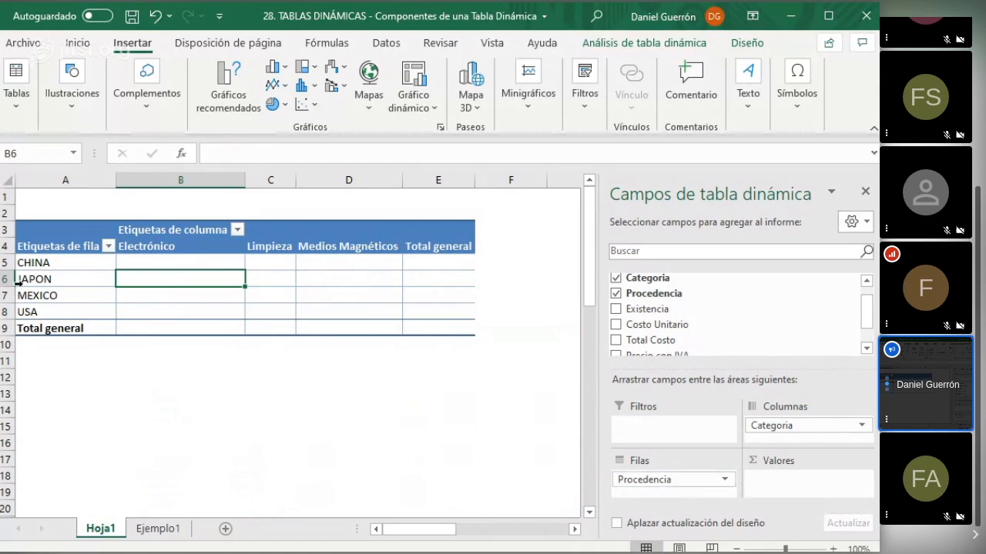
{"action": "left_click", "coordinate": [68, 265]}
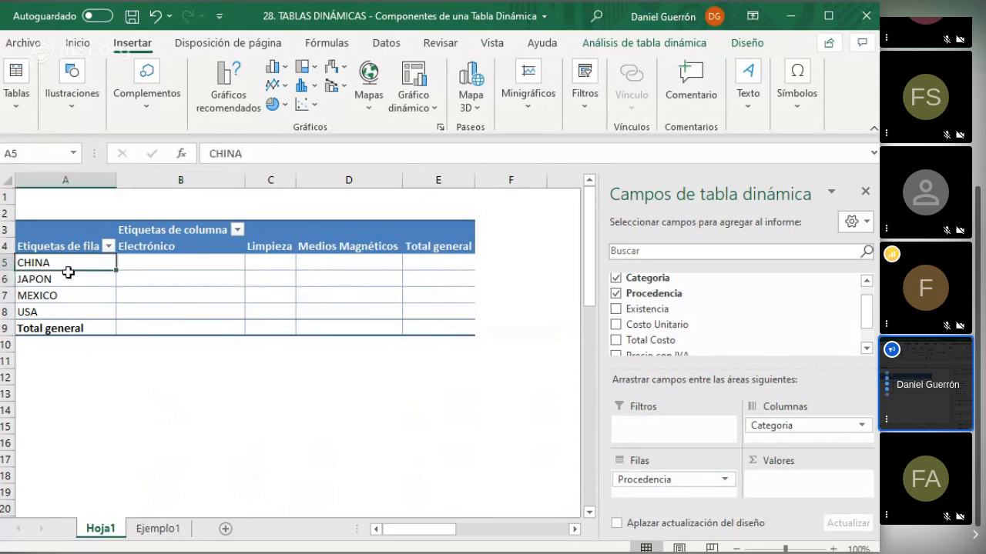
{"action": "left_click_drag", "start_coordinate": [68, 273], "coordinate": [77, 328]}
{"action": "left_click_drag", "start_coordinate": [77, 259], "coordinate": [74, 321]}
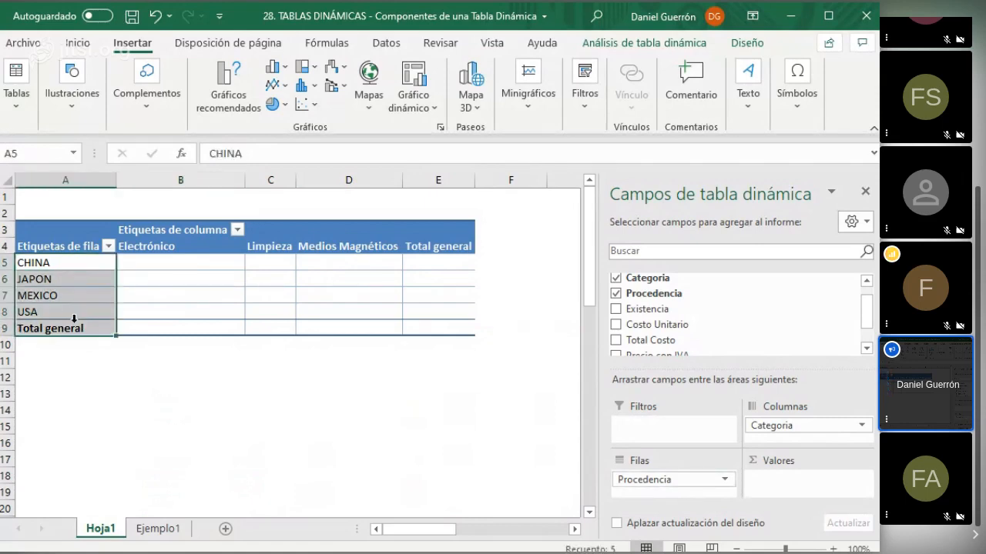
{"action": "left_click", "coordinate": [5, 263]}
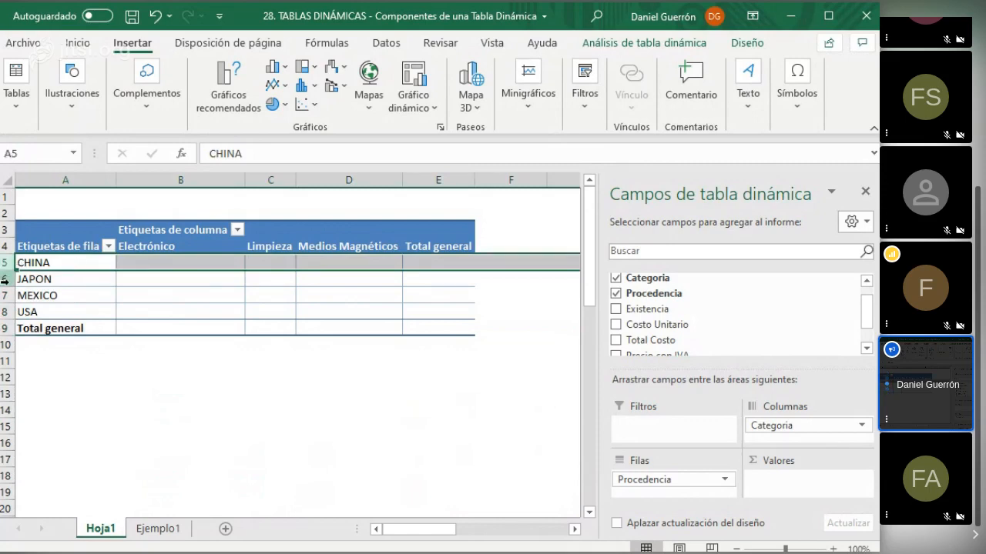
{"action": "left_click", "coordinate": [5, 279]}
{"action": "left_click", "coordinate": [4, 295]}
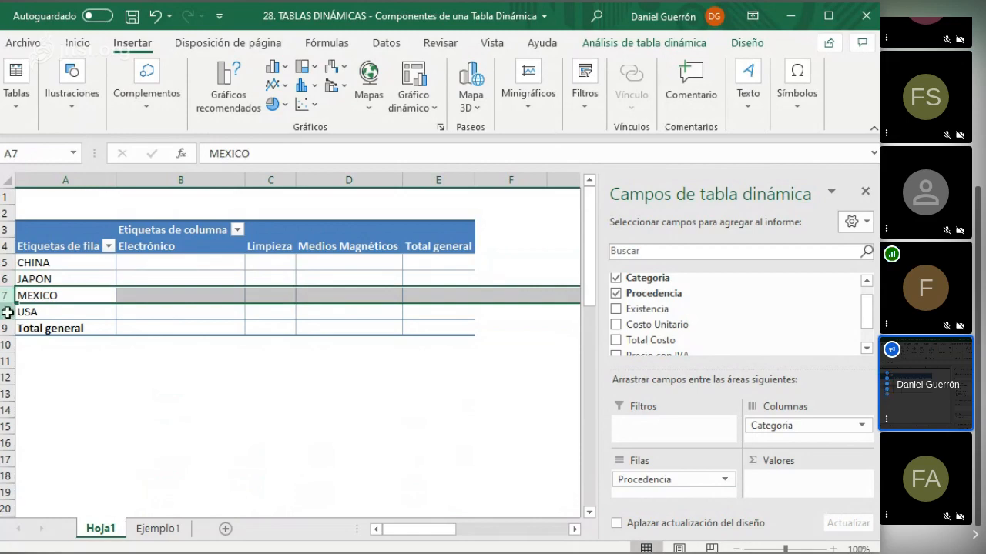
{"action": "left_click", "coordinate": [5, 311]}
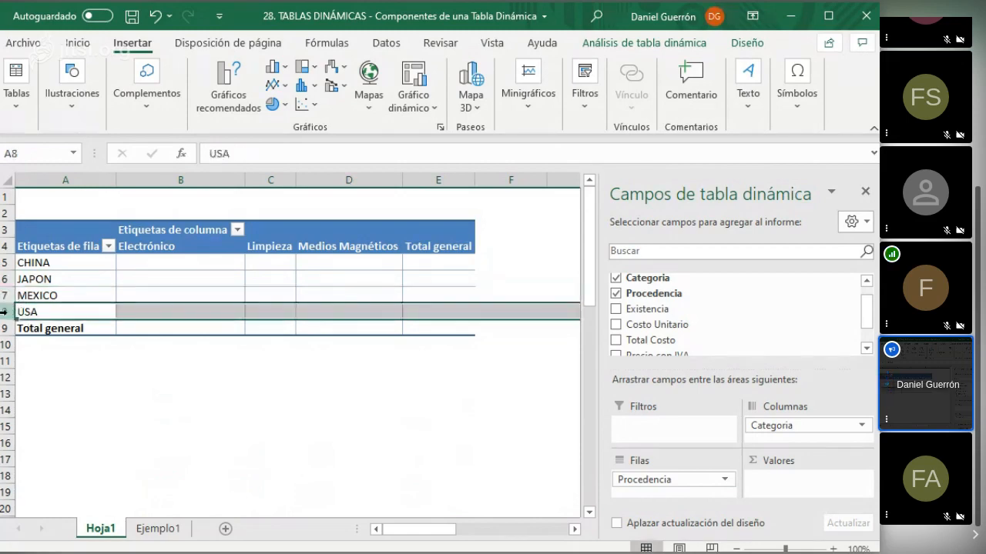
Examine the Electrónico, Limpieza and Medios Magnéticos columns and the values range B5:D8 where they cross the rows.
{"action": "left_click", "coordinate": [205, 179]}
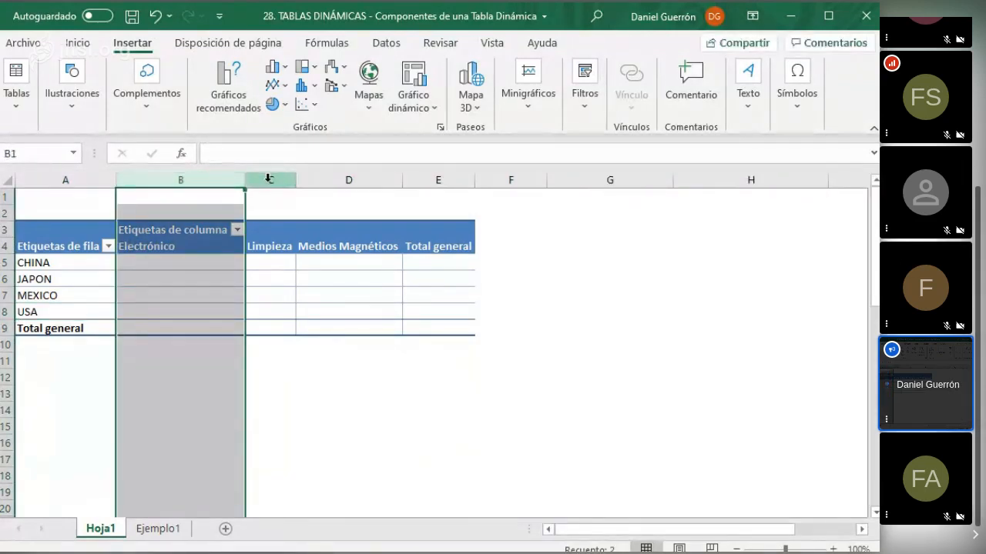
{"action": "left_click", "coordinate": [268, 178]}
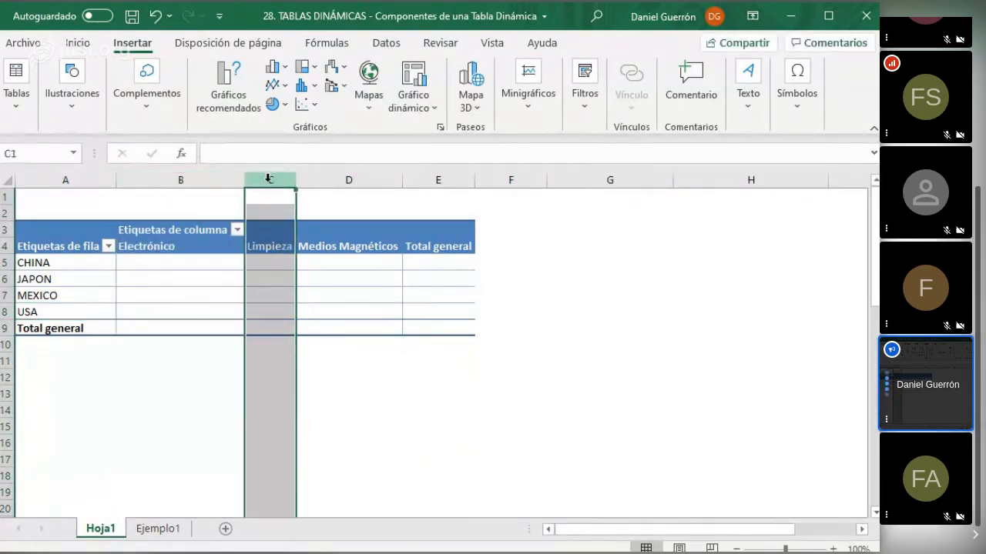
{"action": "left_click", "coordinate": [323, 180]}
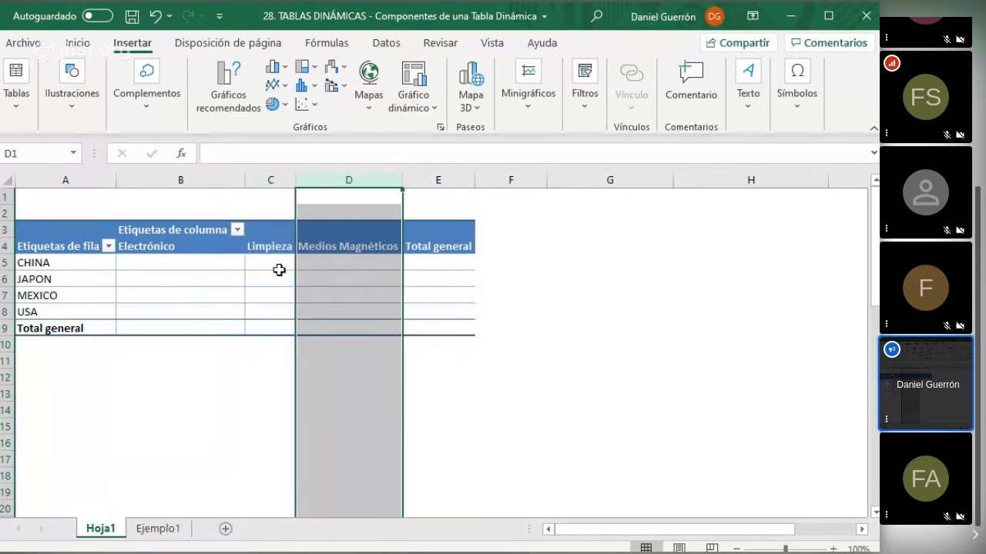
{"action": "left_click", "coordinate": [275, 275]}
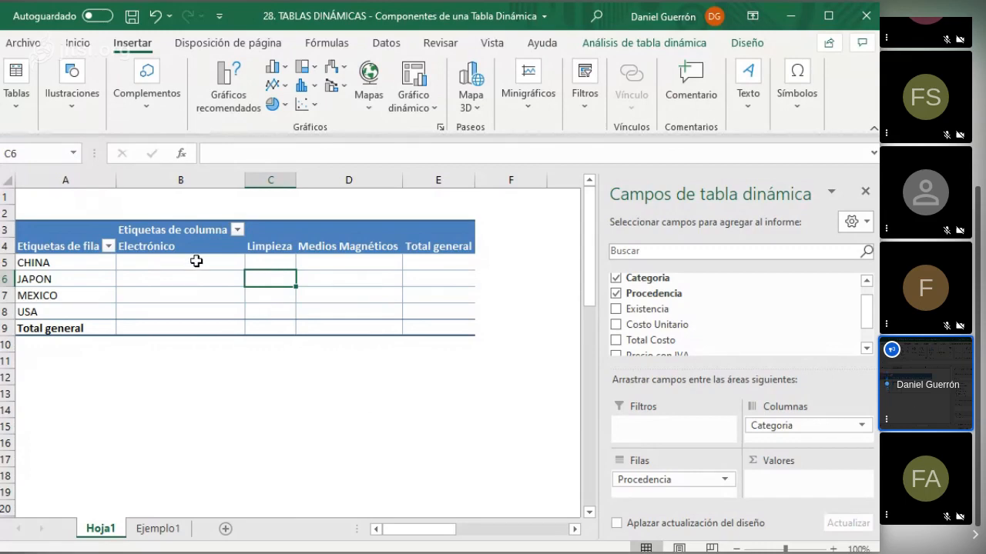
{"action": "left_click_drag", "start_coordinate": [195, 261], "coordinate": [396, 315]}
Add the Total Costo field to the pivot table's values area as a sum.
{"action": "left_click", "coordinate": [25, 551]}
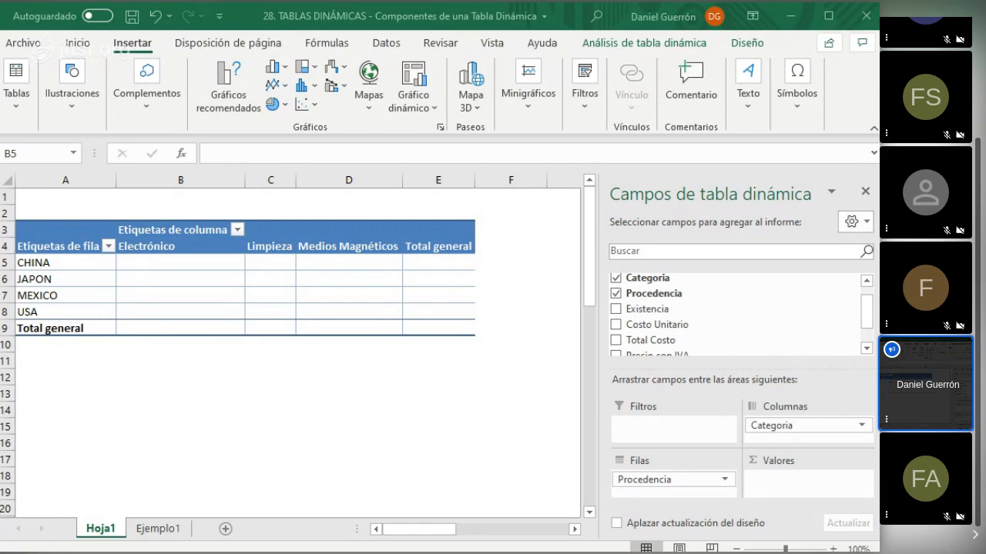
{"action": "left_click", "coordinate": [341, 427]}
{"action": "scroll", "coordinate": [341, 426], "scroll_direction": "down", "scroll_amount": 10}
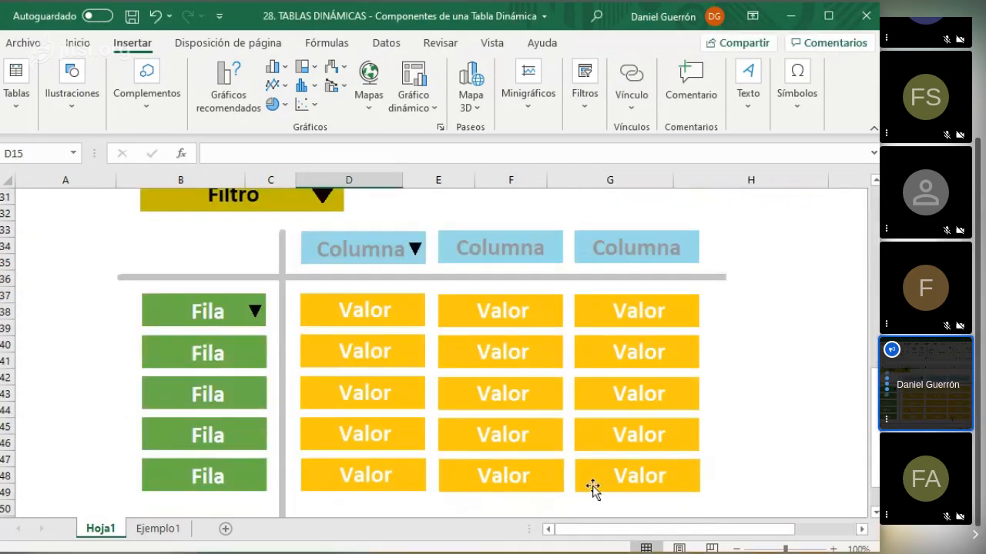
{"action": "scroll", "coordinate": [616, 407], "scroll_direction": "up", "scroll_amount": 10}
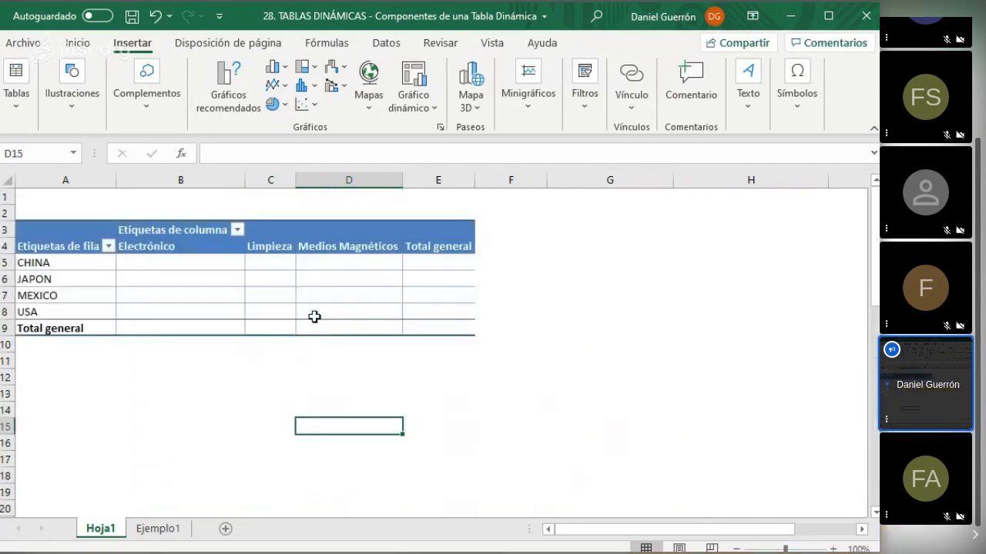
{"action": "left_click", "coordinate": [214, 280]}
{"action": "left_click_drag", "start_coordinate": [868, 321], "coordinate": [862, 347]}
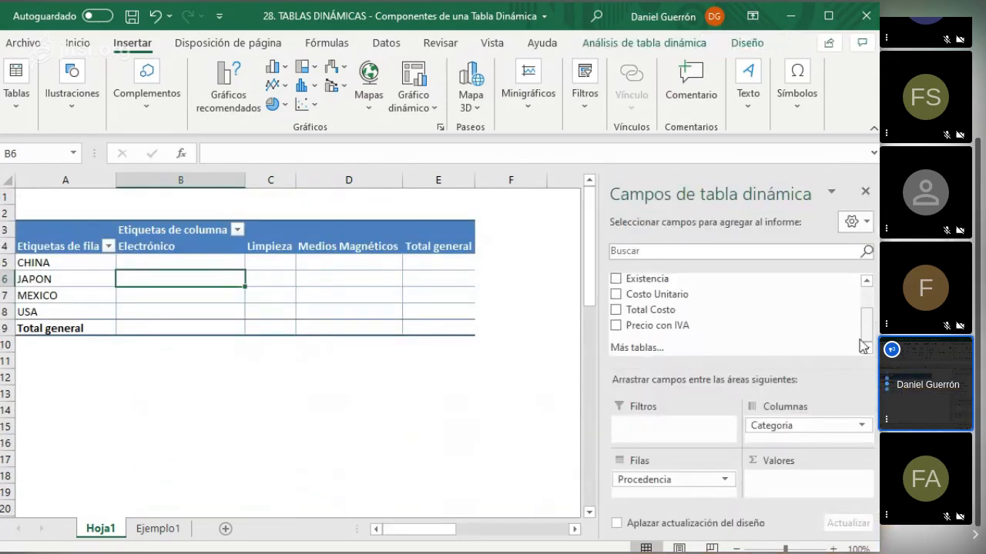
{"action": "left_click_drag", "start_coordinate": [655, 312], "coordinate": [791, 490]}
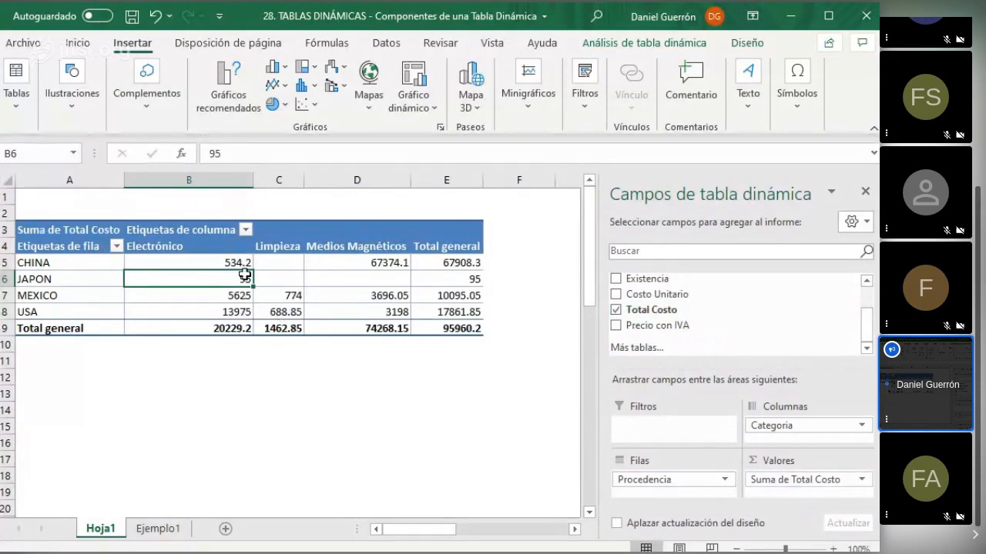
Examine the summed Total Costo values in the pivot table, relating the Electrónico amounts to their column and row labels.
{"action": "left_click_drag", "start_coordinate": [232, 262], "coordinate": [439, 319]}
{"action": "left_click", "coordinate": [352, 300]}
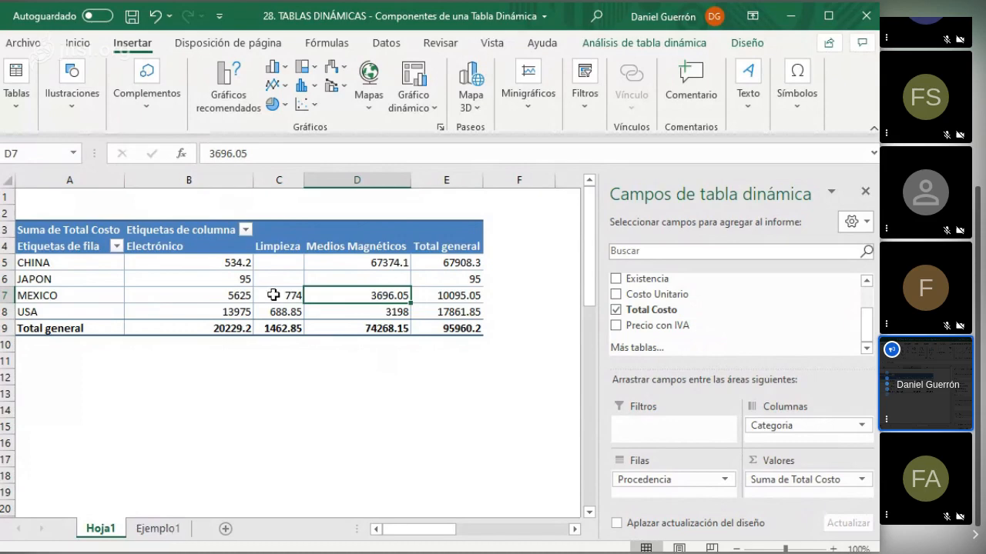
{"action": "left_click", "coordinate": [235, 298]}
{"action": "left_click", "coordinate": [240, 262]}
{"action": "left_click", "coordinate": [238, 310]}
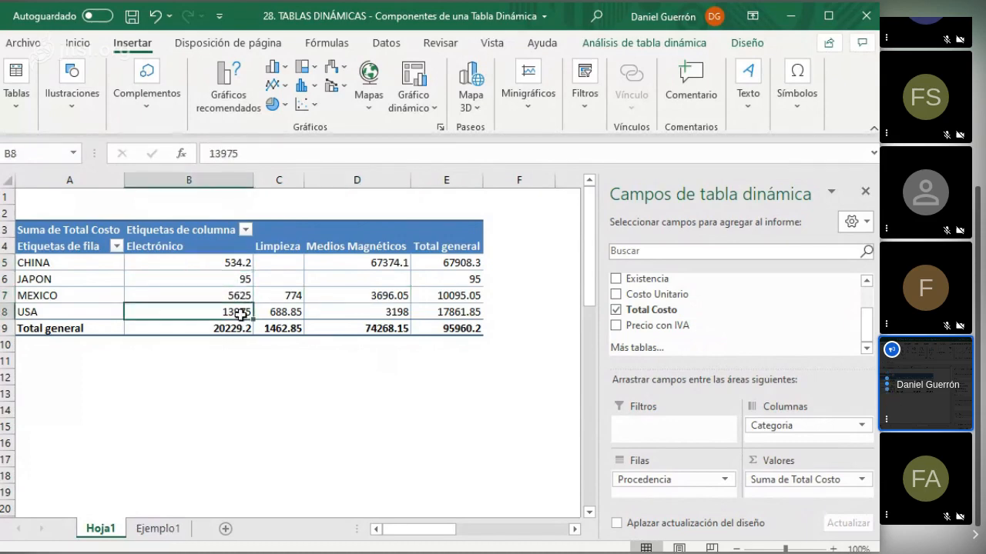
{"action": "left_click", "coordinate": [241, 295]}
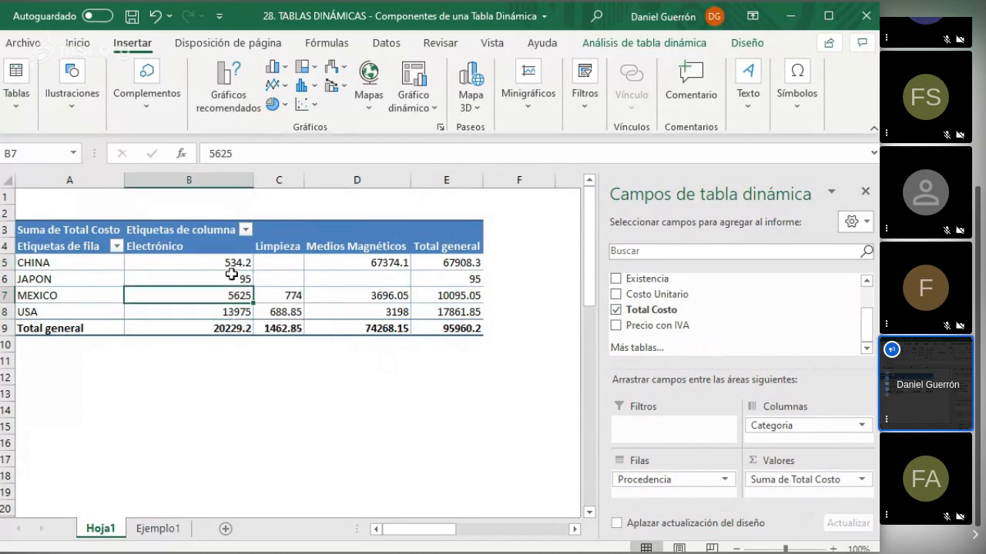
{"action": "left_click", "coordinate": [211, 246]}
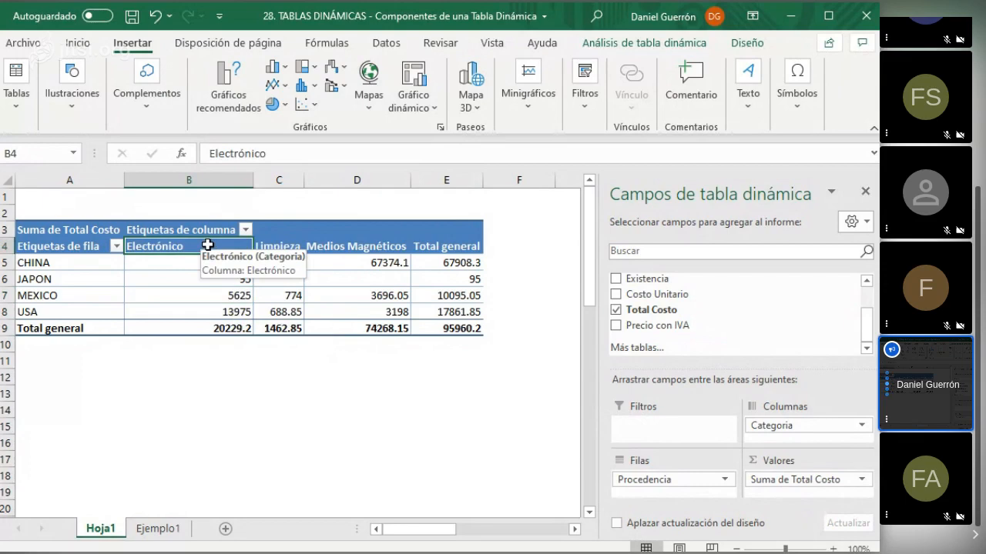
{"action": "left_click", "coordinate": [92, 265]}
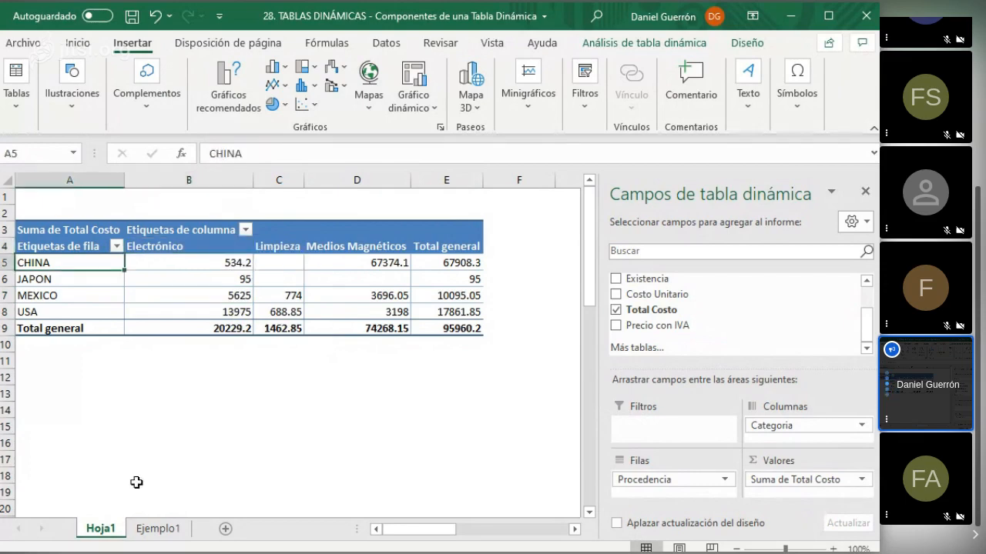
Filter the upper product table on Ejemplo1 by Categoria Electrónico and Procedencia CHINA, and select the filtered Total Costo cells.
{"action": "left_click", "coordinate": [157, 528]}
{"action": "left_click", "coordinate": [226, 197]}
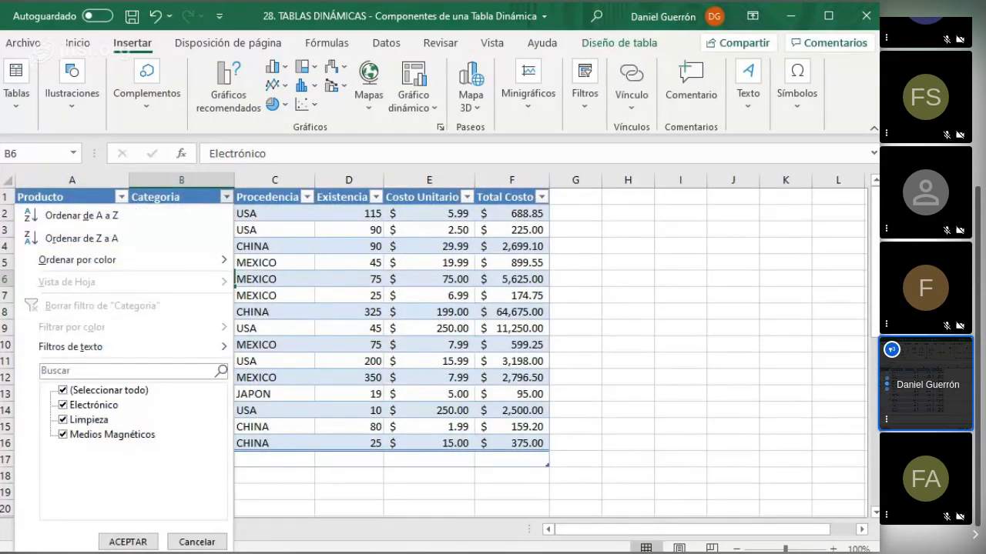
{"action": "left_click", "coordinate": [63, 390]}
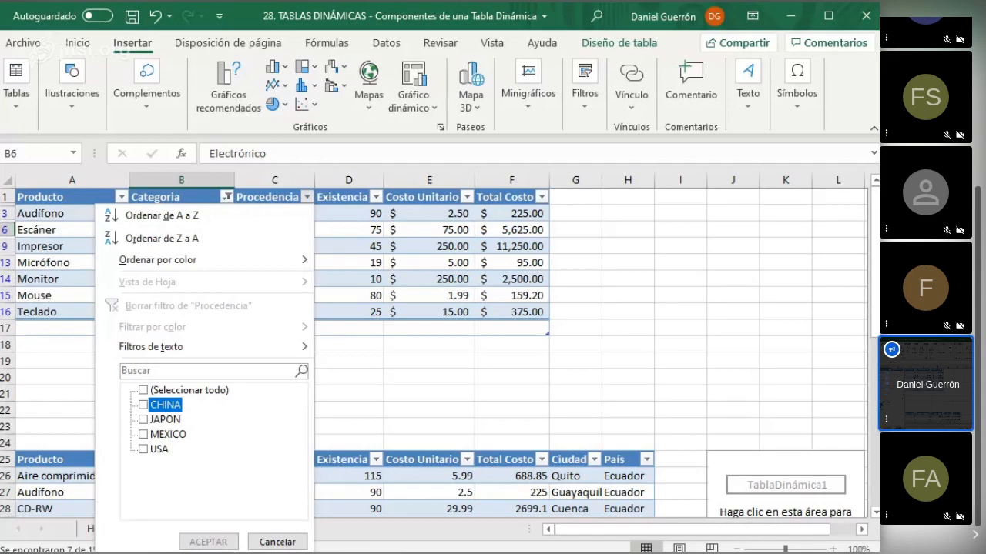
{"action": "left_click", "coordinate": [143, 405]}
{"action": "left_click", "coordinate": [209, 542]}
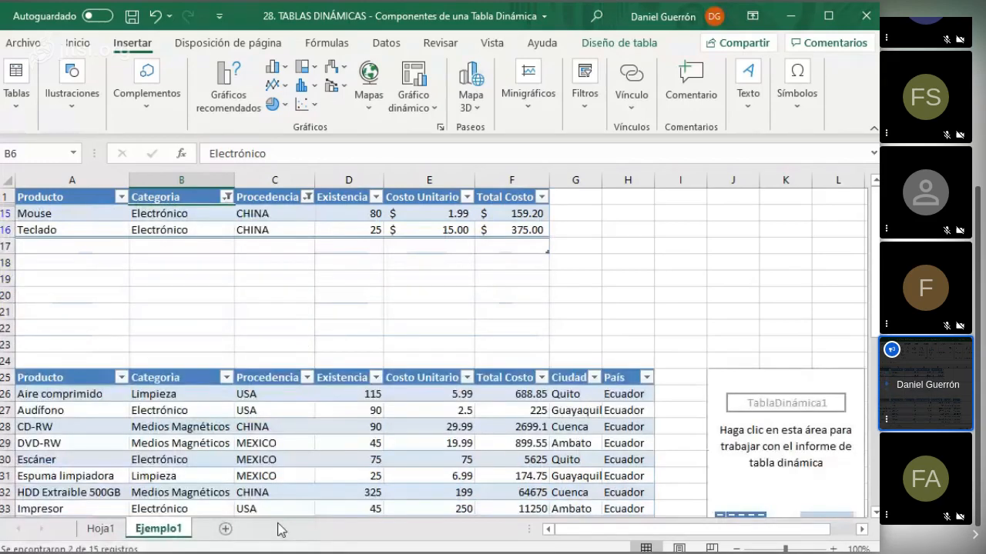
{"action": "left_click_drag", "start_coordinate": [512, 213], "coordinate": [512, 230]}
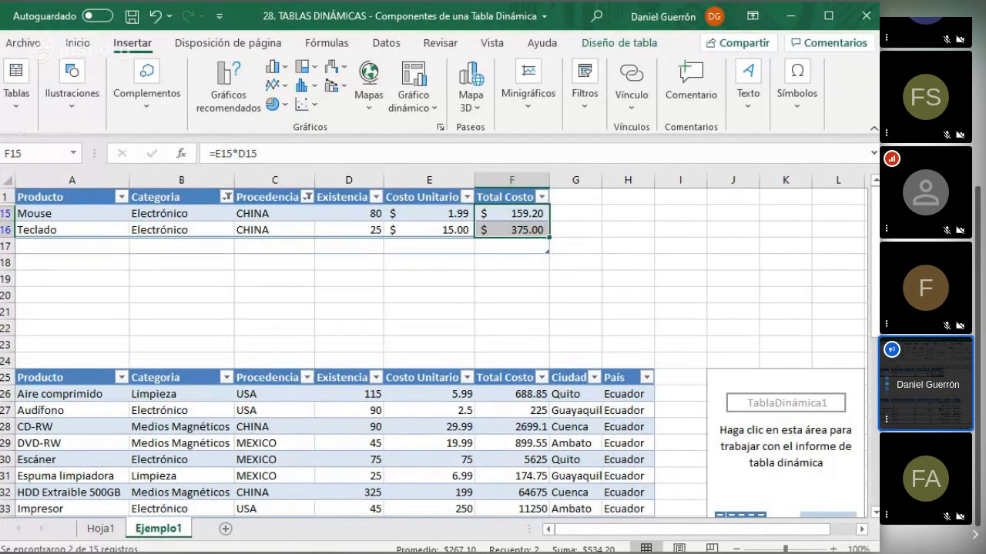
On Hoja1, replace Total Costo with the Producto field in the pivot table's values area.
{"action": "key", "text": "alt+Tab"}
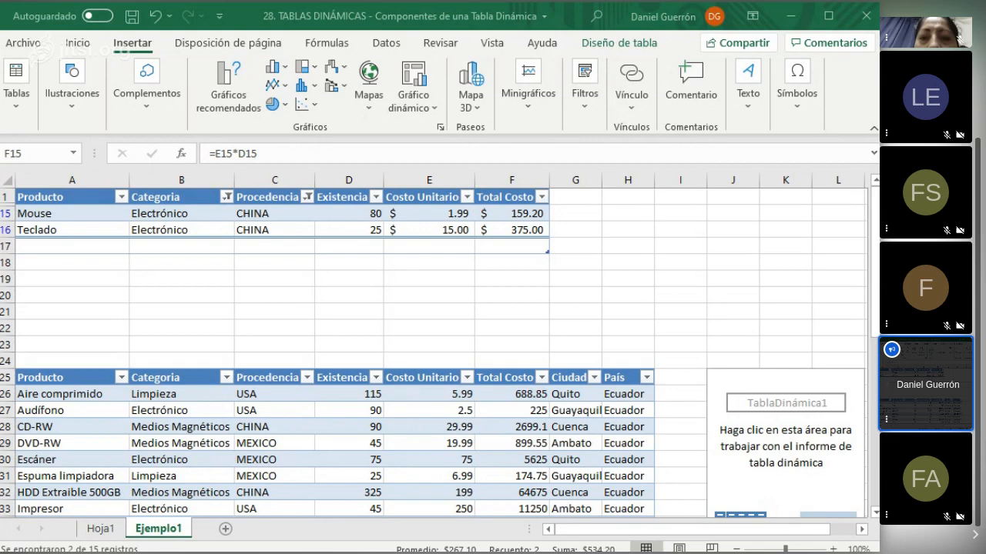
{"action": "left_click", "coordinate": [423, 309]}
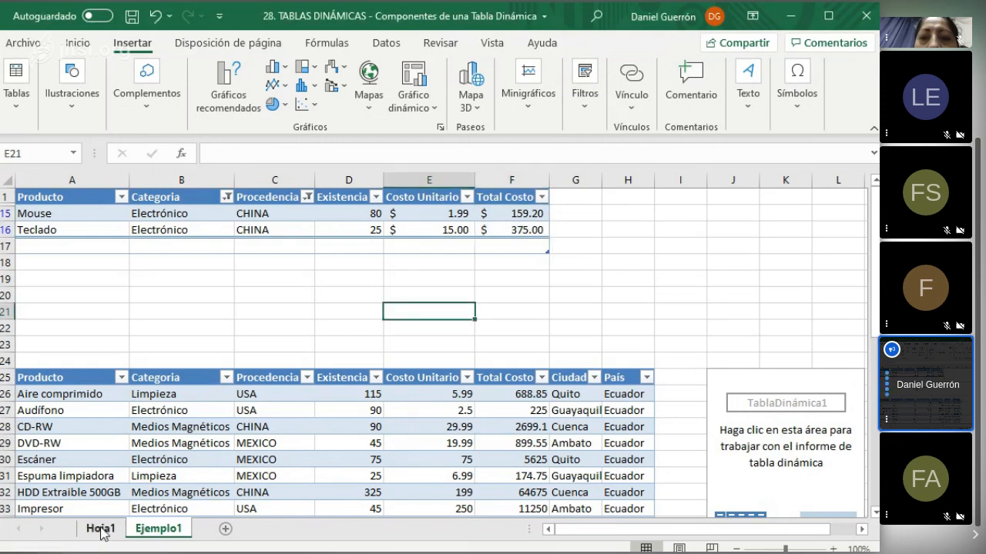
{"action": "left_click", "coordinate": [101, 529]}
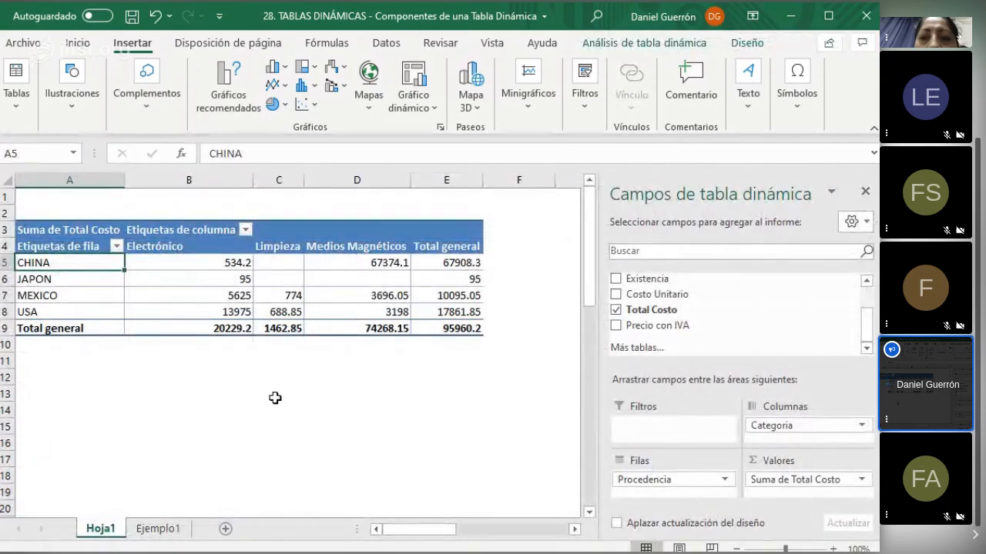
{"action": "left_click", "coordinate": [220, 280]}
{"action": "left_click_drag", "start_coordinate": [797, 478], "coordinate": [748, 322]}
{"action": "scroll", "coordinate": [748, 321], "scroll_direction": "up", "scroll_amount": 1}
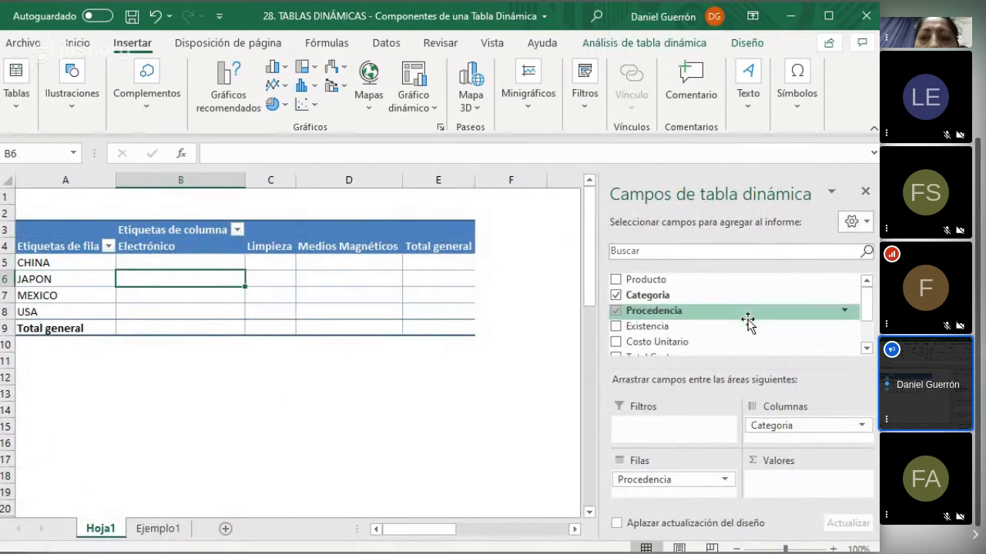
{"action": "left_click_drag", "start_coordinate": [660, 280], "coordinate": [793, 471]}
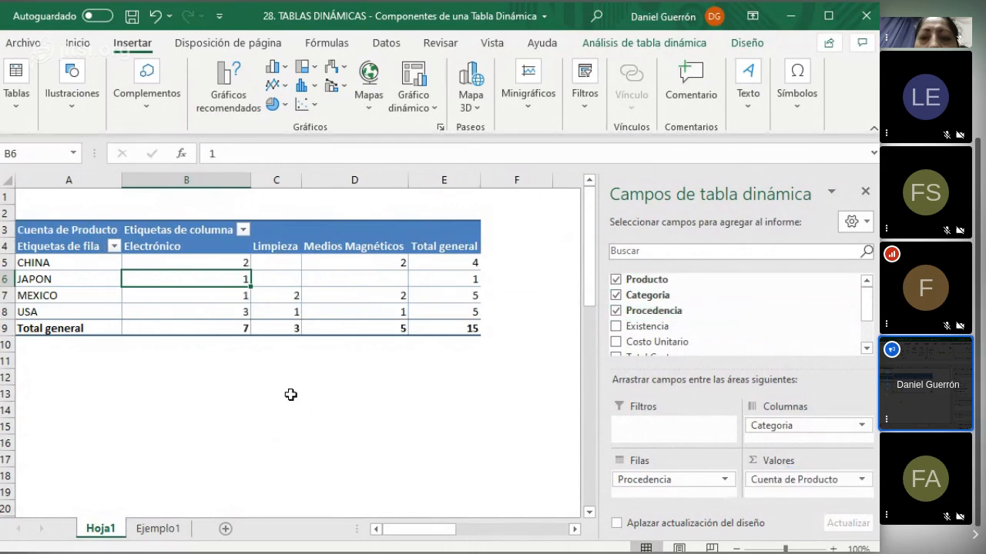
Examine the product counts in the pivot table, particularly the Electrónico values for CHINA, JAPON and USA.
{"action": "left_click", "coordinate": [242, 308]}
{"action": "left_click_drag", "start_coordinate": [238, 266], "coordinate": [431, 317]}
{"action": "left_click", "coordinate": [268, 295]}
{"action": "mouse_move", "coordinate": [226, 268]}
{"action": "left_mouse_down"}
{"action": "mouse_move", "coordinate": [283, 293]}
{"action": "mouse_move", "coordinate": [434, 301]}
{"action": "mouse_move", "coordinate": [206, 298]}
{"action": "mouse_move", "coordinate": [241, 271]}
{"action": "left_mouse_up"}
{"action": "left_click", "coordinate": [439, 323]}
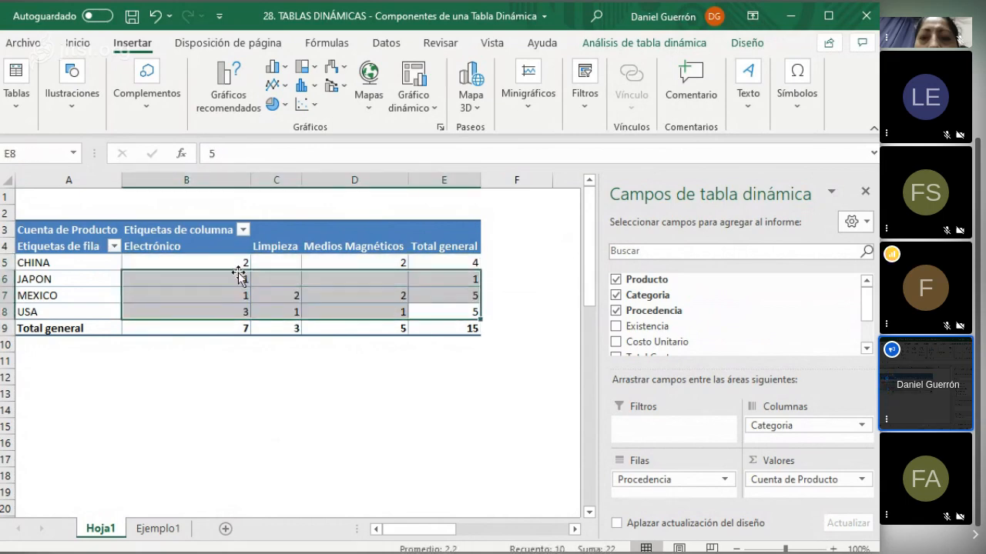
{"action": "left_click", "coordinate": [228, 280]}
{"action": "left_click", "coordinate": [239, 266]}
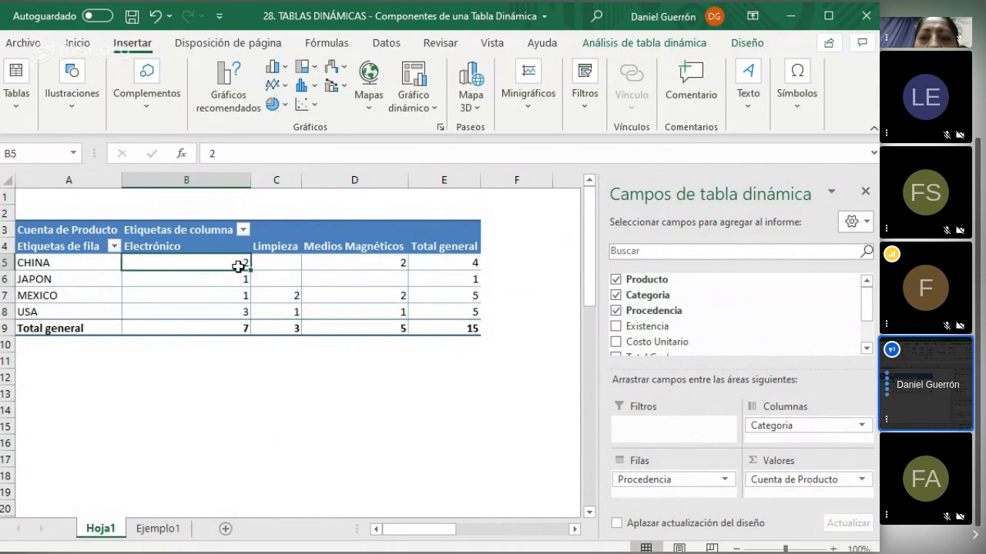
{"action": "left_click", "coordinate": [237, 312]}
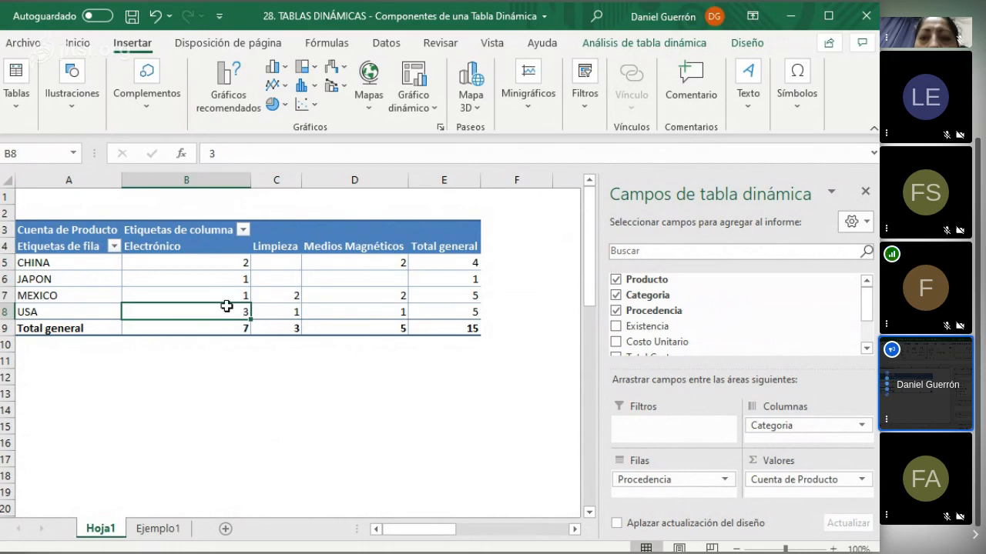
{"action": "left_click_drag", "start_coordinate": [649, 280], "coordinate": [704, 295]}
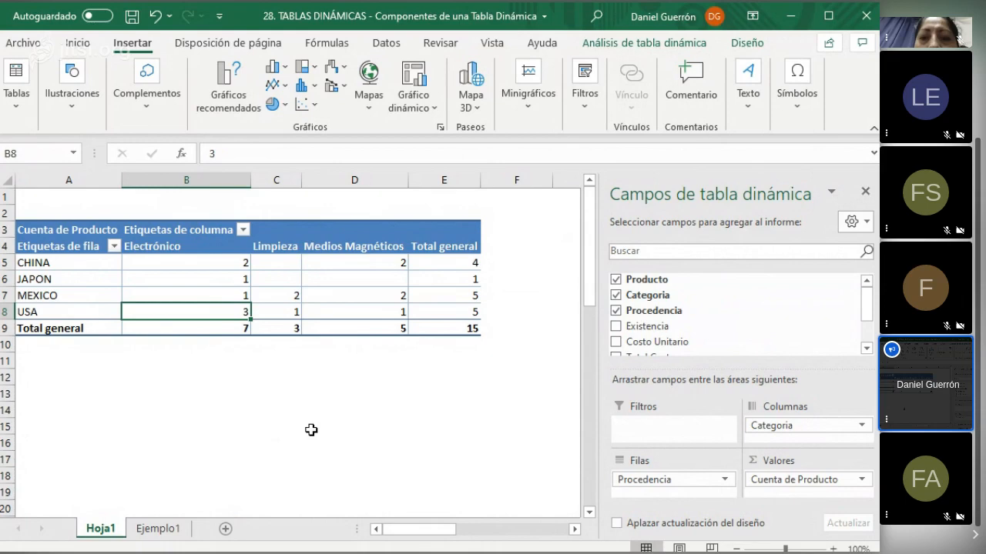
Compare the pivot table's CHINA and Electrónico count with the filtered Mouse and Teclado rows on Ejemplo1.
{"action": "key", "text": "alt+Tab"}
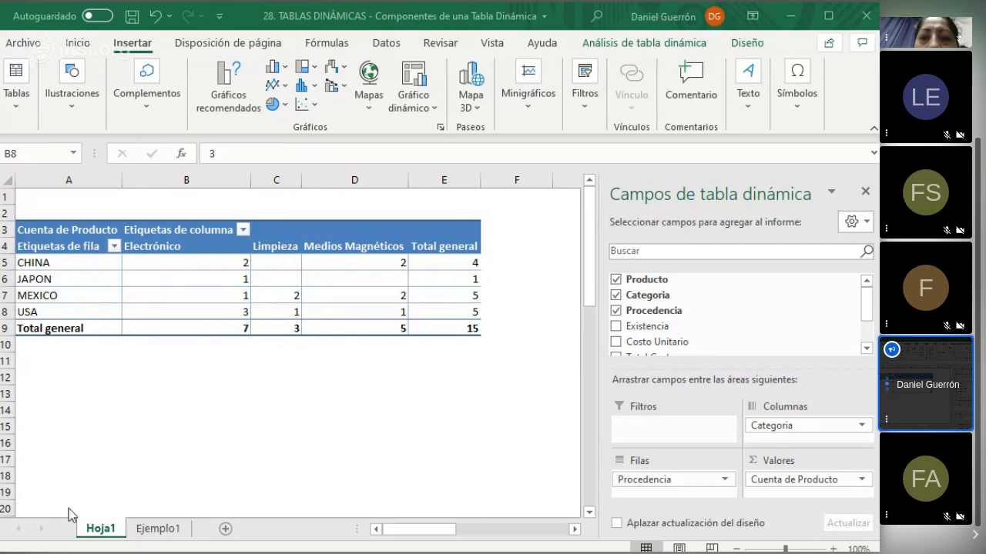
{"action": "left_click", "coordinate": [210, 267]}
{"action": "left_click", "coordinate": [115, 264]}
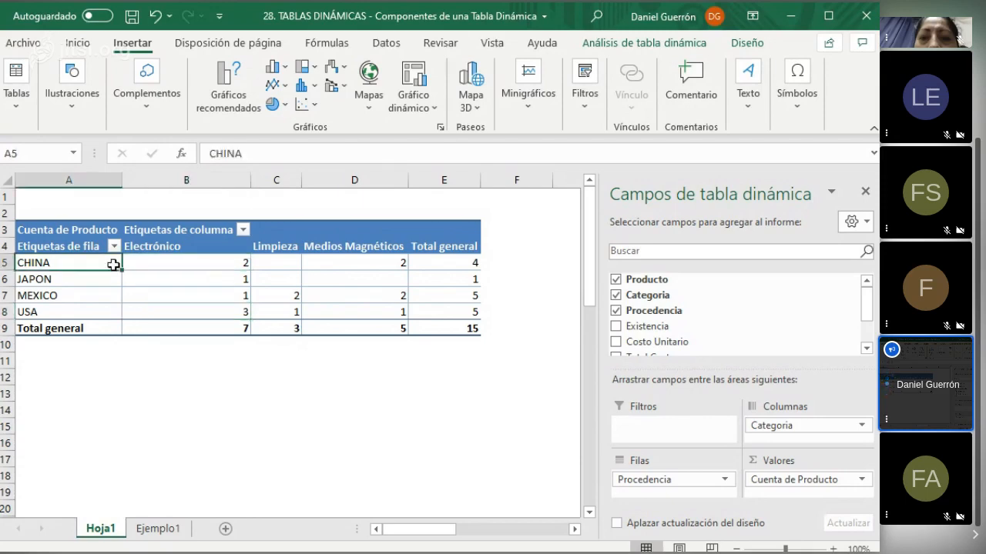
{"action": "left_click", "coordinate": [187, 264]}
{"action": "left_click", "coordinate": [158, 529]}
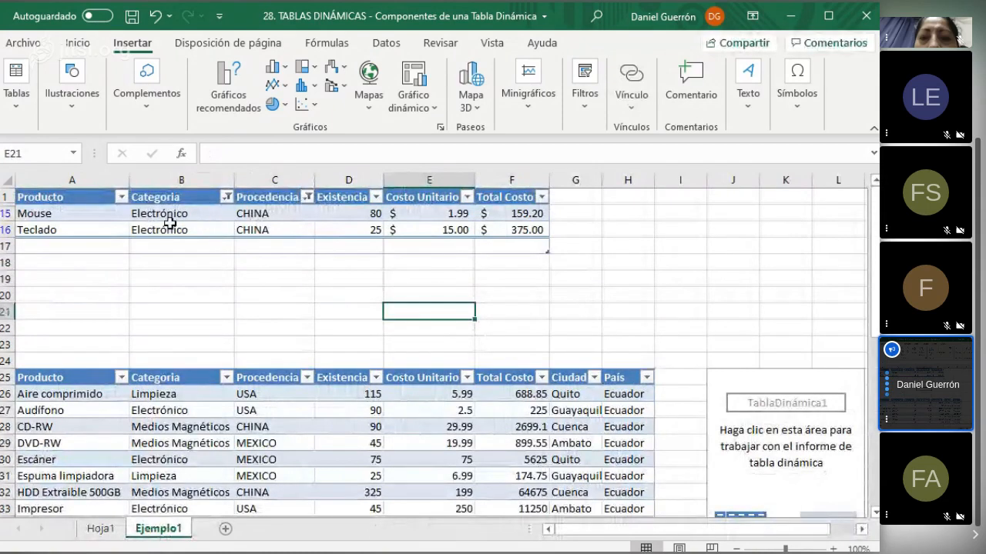
{"action": "left_click", "coordinate": [98, 214]}
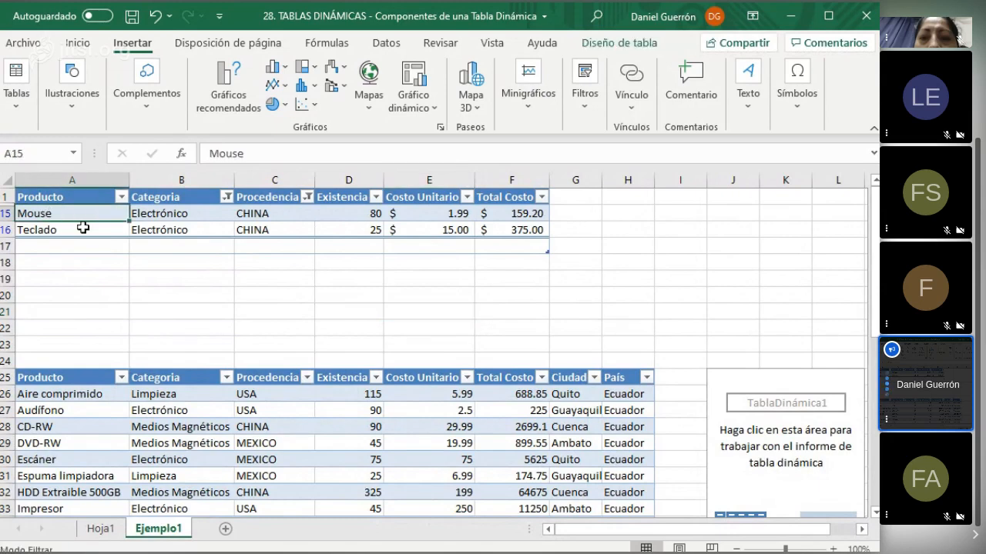
{"action": "left_click", "coordinate": [59, 228]}
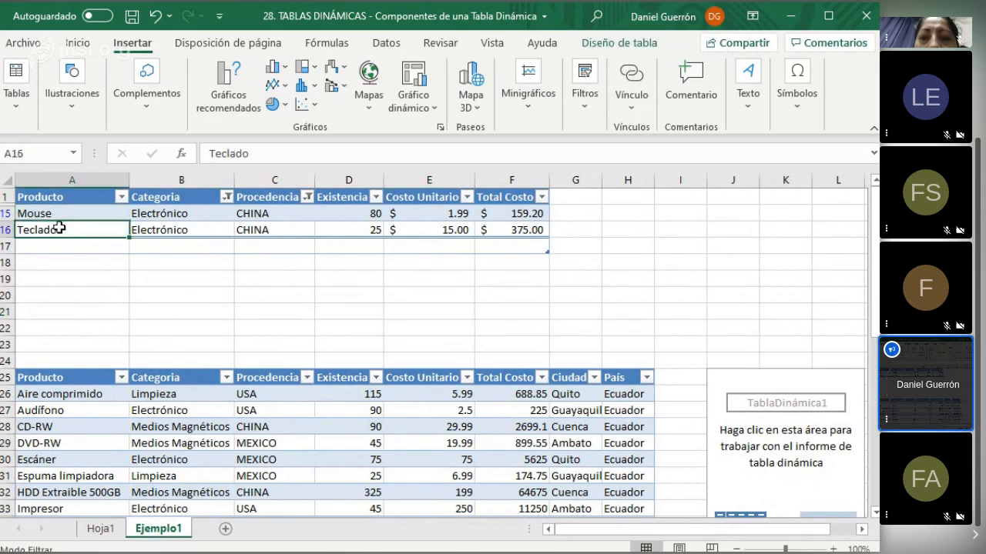
Filter the upper product table on Ejemplo1 by Procedencia JAPON to check the pivot table's Electrónico count for that row.
{"action": "left_click", "coordinate": [101, 529]}
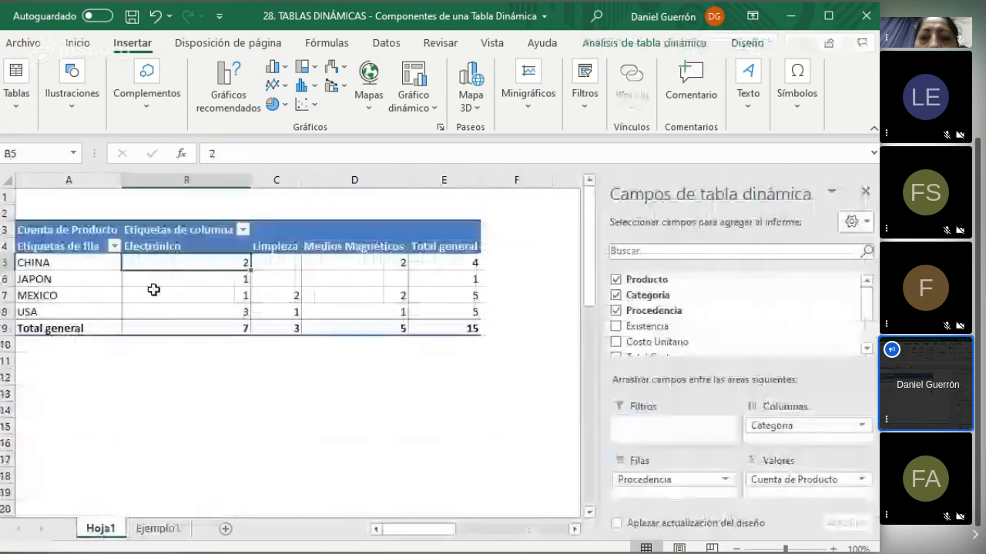
{"action": "left_click", "coordinate": [221, 279]}
{"action": "left_click", "coordinate": [158, 529]}
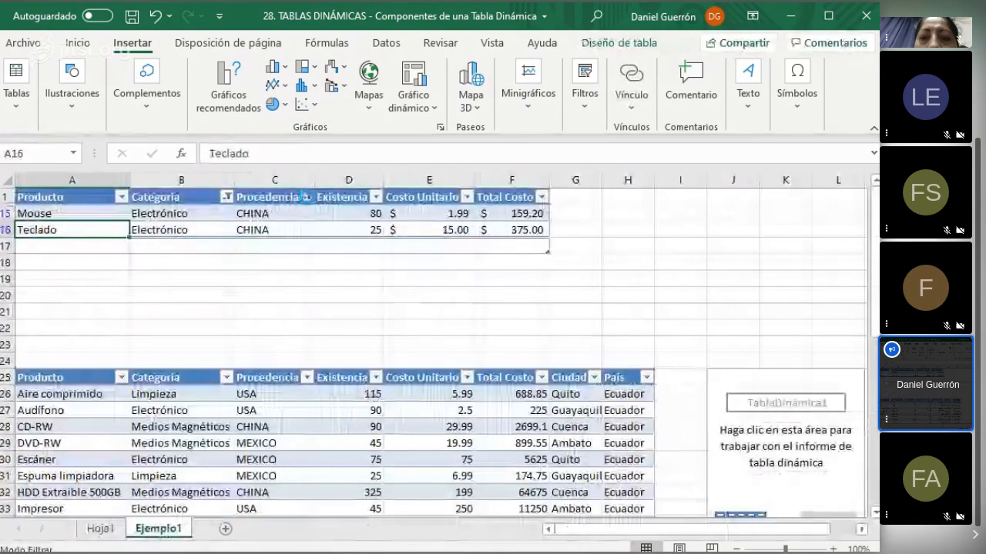
{"action": "left_click", "coordinate": [308, 197]}
{"action": "left_click", "coordinate": [142, 404]}
{"action": "left_click", "coordinate": [142, 420]}
{"action": "left_click", "coordinate": [207, 542]}
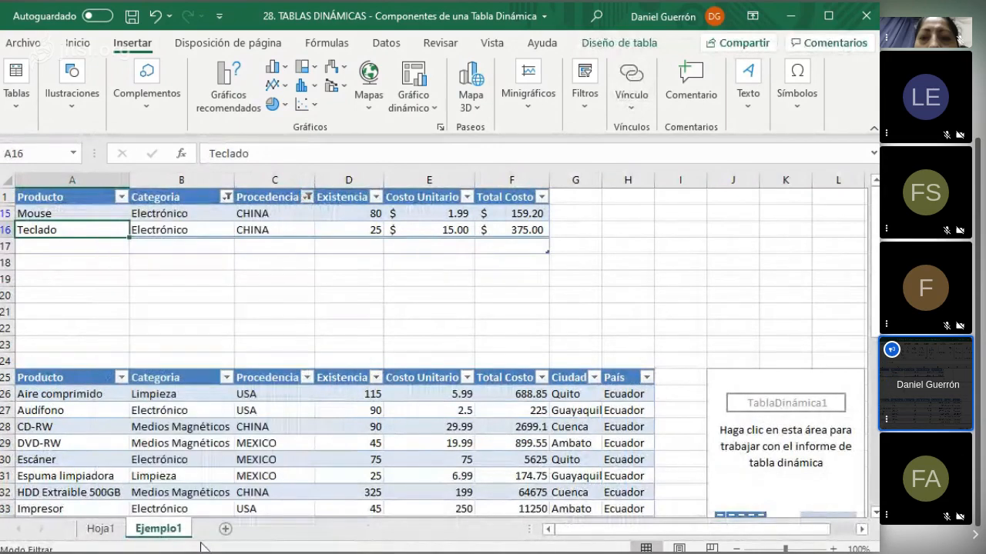
{"action": "mouse_move", "coordinate": [82, 211]}
{"action": "left_mouse_down"}
{"action": "mouse_move", "coordinate": [291, 211]}
{"action": "mouse_move", "coordinate": [83, 217]}
{"action": "left_mouse_up"}
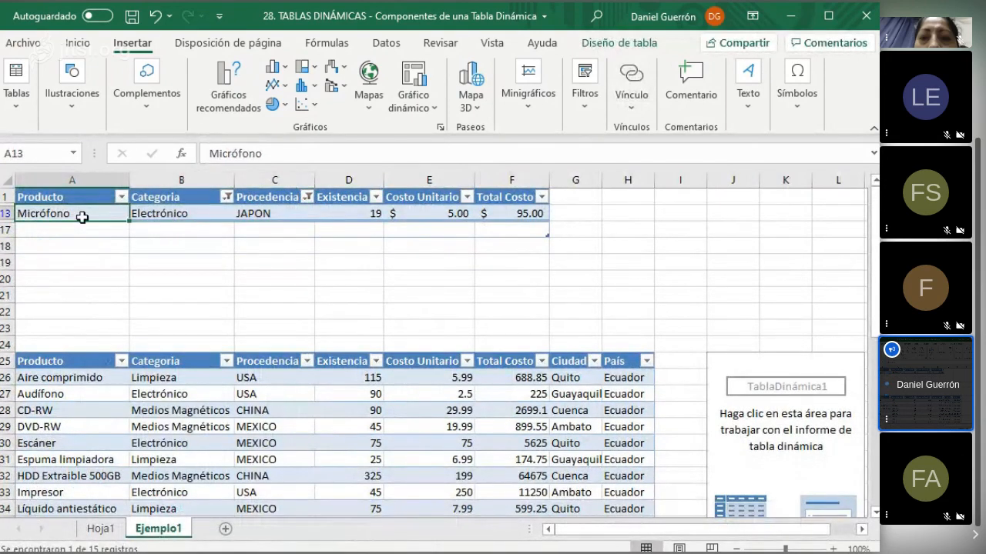
Filter the upper product table on Ejemplo1 by Procedencia USA to check the Electrónico count for USA against the listed products.
{"action": "left_click", "coordinate": [96, 529]}
{"action": "left_click", "coordinate": [195, 311]}
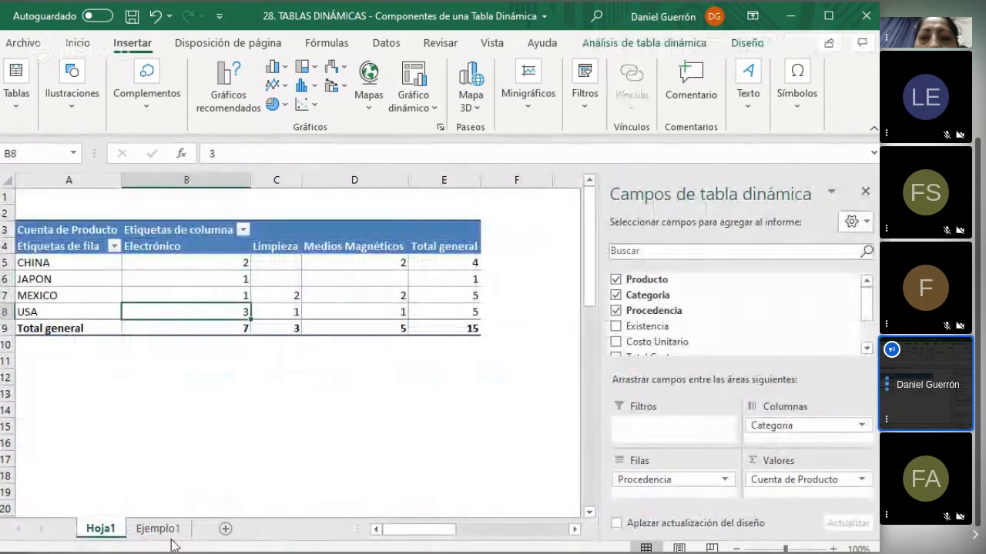
{"action": "left_click", "coordinate": [160, 530]}
{"action": "left_click", "coordinate": [307, 197]}
{"action": "left_click", "coordinate": [143, 420]}
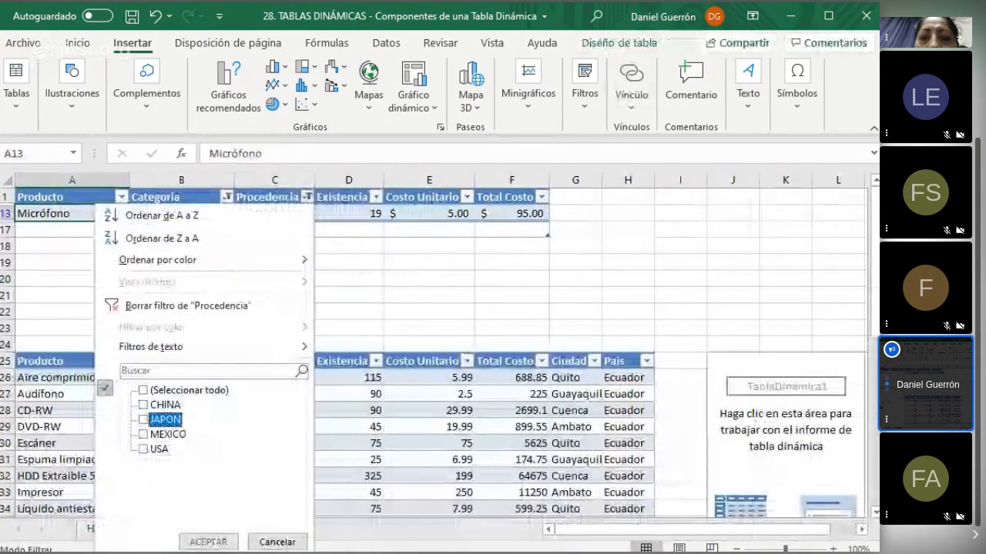
{"action": "left_click", "coordinate": [143, 449]}
{"action": "left_click", "coordinate": [206, 543]}
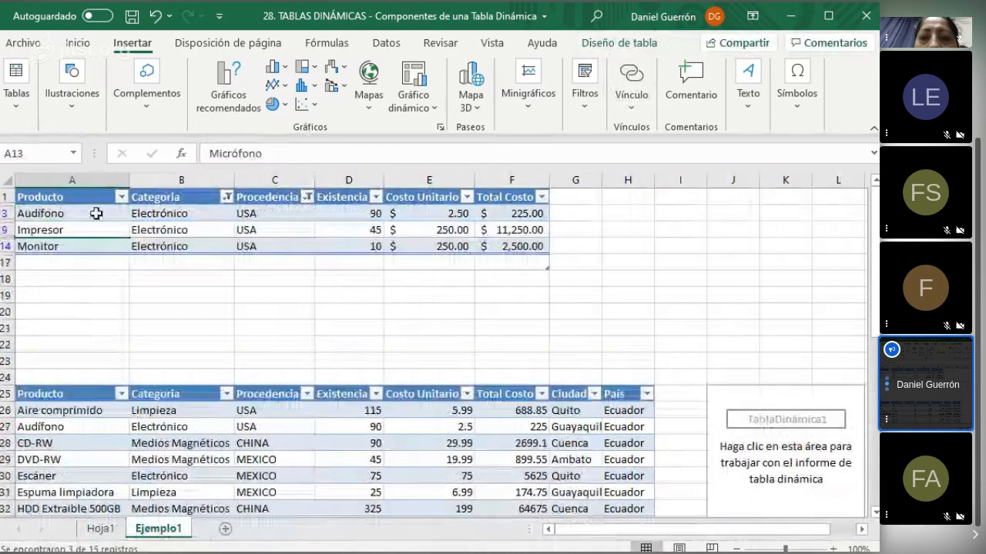
{"action": "left_click", "coordinate": [95, 213]}
{"action": "left_click_drag", "start_coordinate": [100, 228], "coordinate": [193, 245]}
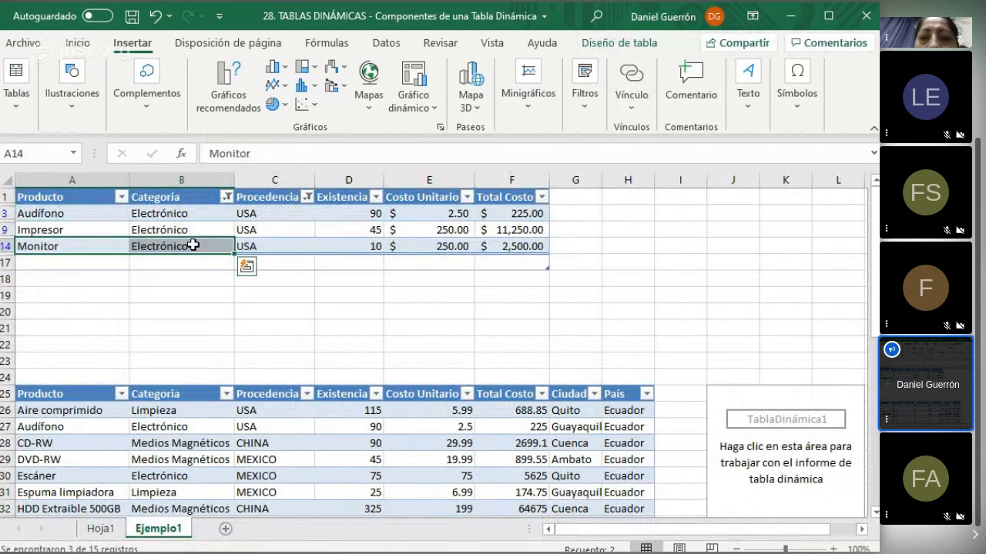
Compare the product counts on Hoja1 with the filtered Audífono, Impresor and Monitor entries on Ejemplo1.
{"action": "left_click", "coordinate": [98, 530]}
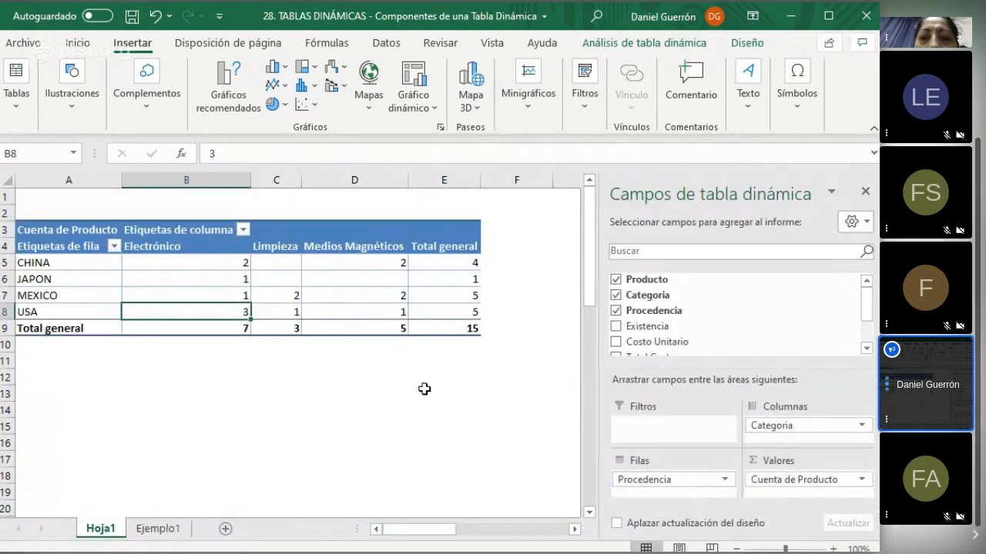
{"action": "left_click", "coordinate": [356, 409]}
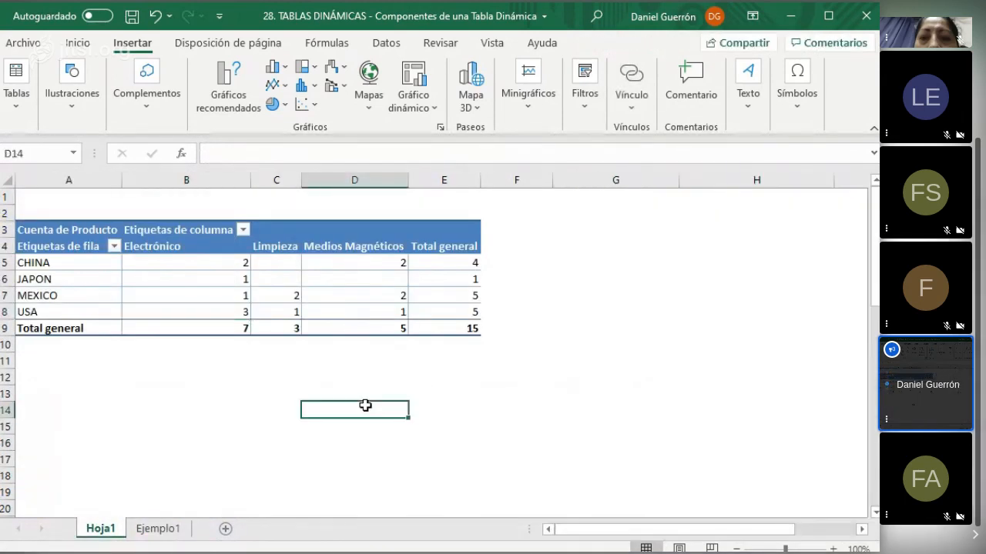
{"action": "left_click", "coordinate": [189, 529]}
{"action": "left_click_drag", "start_coordinate": [92, 214], "coordinate": [97, 243]}
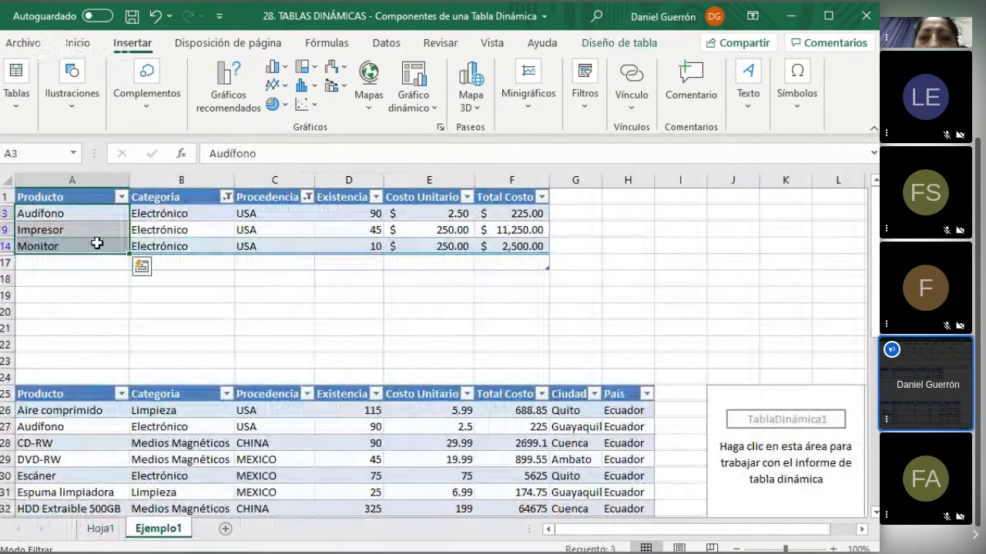
{"action": "left_click", "coordinate": [105, 213]}
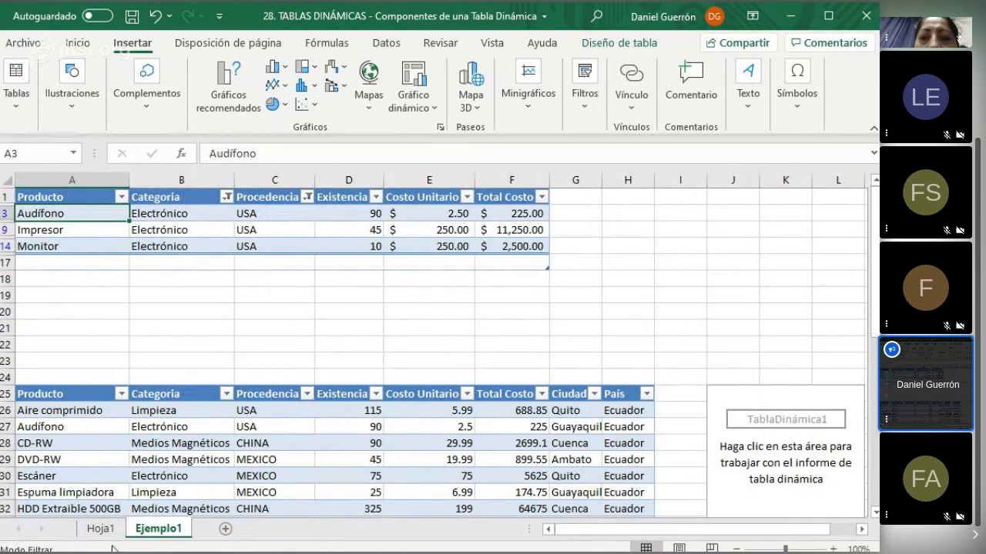
Change the pivot table's Producto value field on Hoja1 to be summarized by Suma.
{"action": "key", "text": "ctrl+Page_Up"}
{"action": "scroll", "coordinate": [324, 435], "scroll_direction": "down", "scroll_amount": 1}
{"action": "scroll", "coordinate": [348, 428], "scroll_direction": "up", "scroll_amount": 3}
{"action": "left_click", "coordinate": [321, 295]}
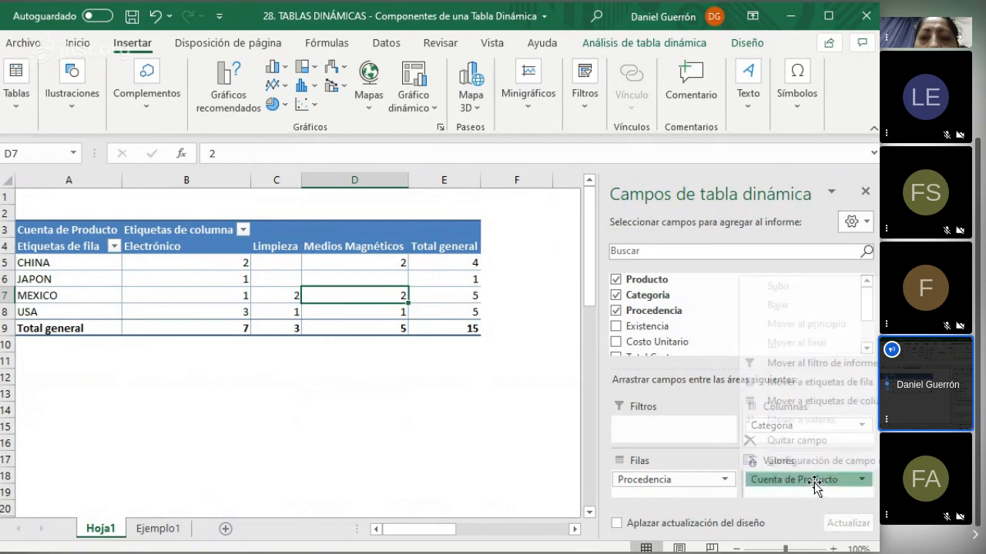
{"action": "left_click", "coordinate": [815, 482]}
{"action": "left_click", "coordinate": [809, 462]}
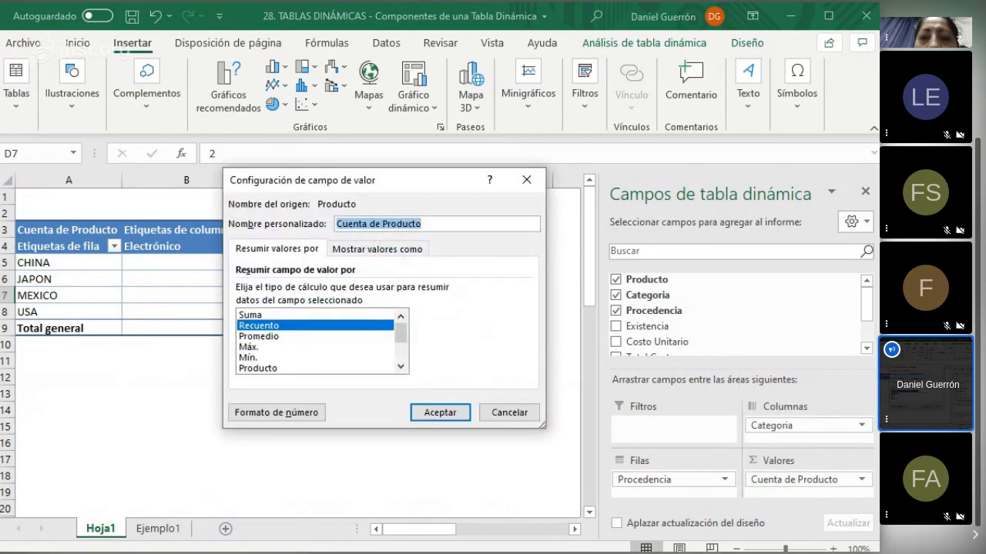
{"action": "left_click", "coordinate": [252, 315]}
{"action": "left_click", "coordinate": [428, 409]}
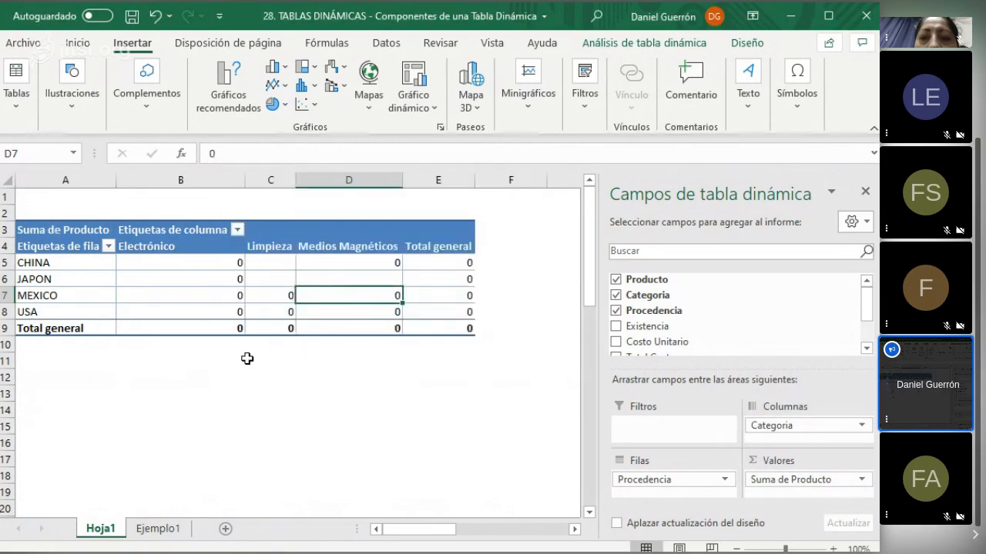
Examine the text entries Audífono, Impresor and Monitor in the Producto column on Ejemplo1 to explain the pivot table's sum.
{"action": "left_click", "coordinate": [158, 529]}
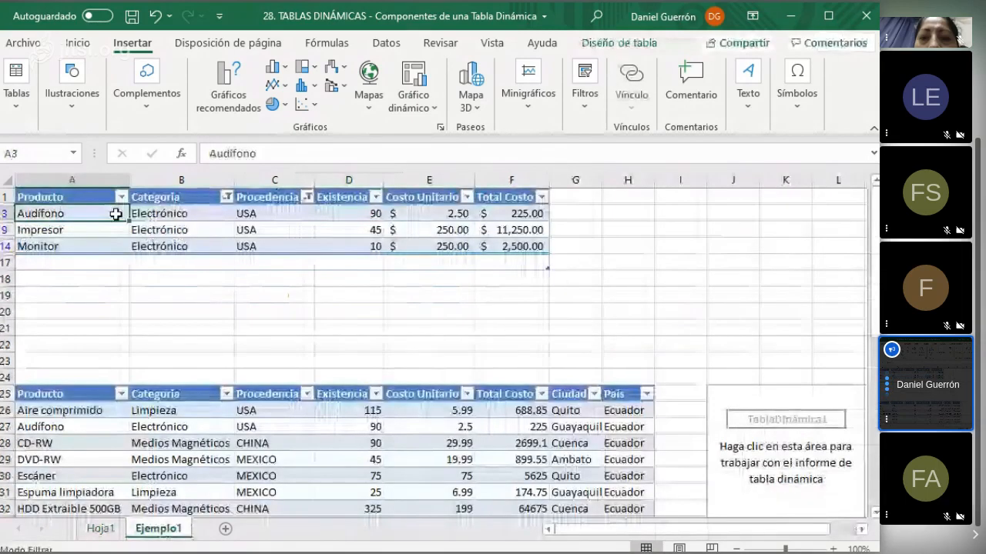
{"action": "left_click_drag", "start_coordinate": [115, 213], "coordinate": [93, 244]}
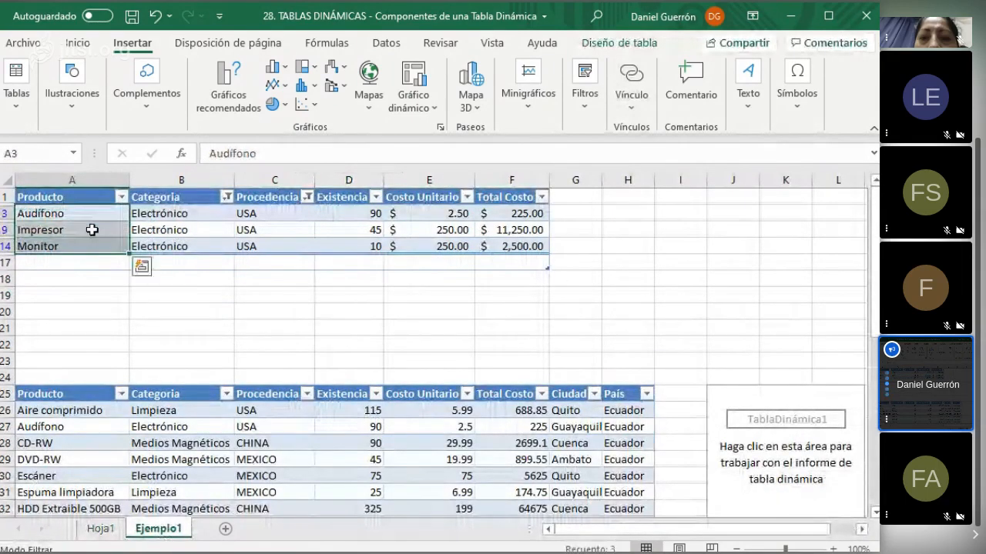
{"action": "left_click", "coordinate": [92, 229]}
{"action": "left_click", "coordinate": [90, 216]}
{"action": "left_click", "coordinate": [90, 228]}
{"action": "left_click", "coordinate": [89, 246]}
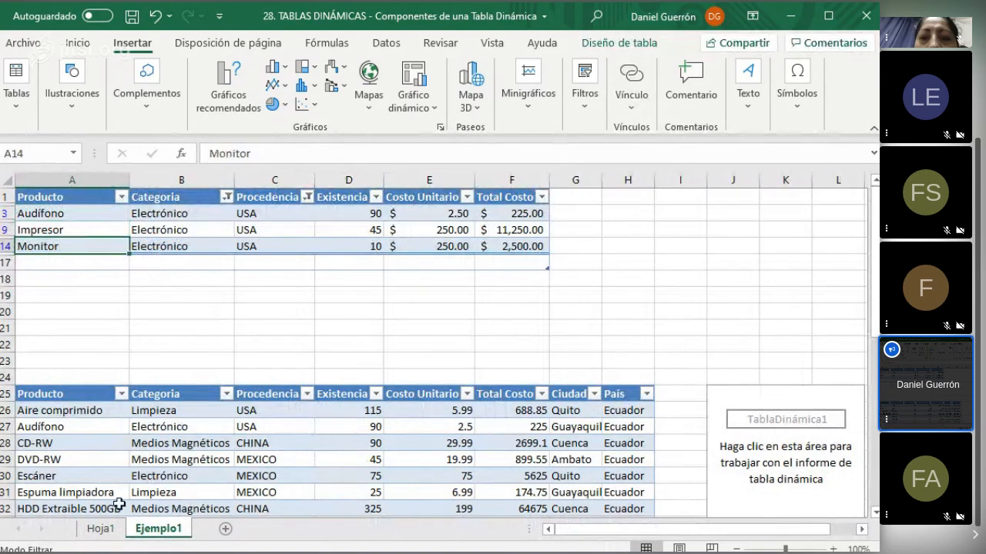
Return to Hoja1 and view the Filtro, Columna, Fila and Valor diagram below the pivot table.
{"action": "left_click", "coordinate": [112, 530]}
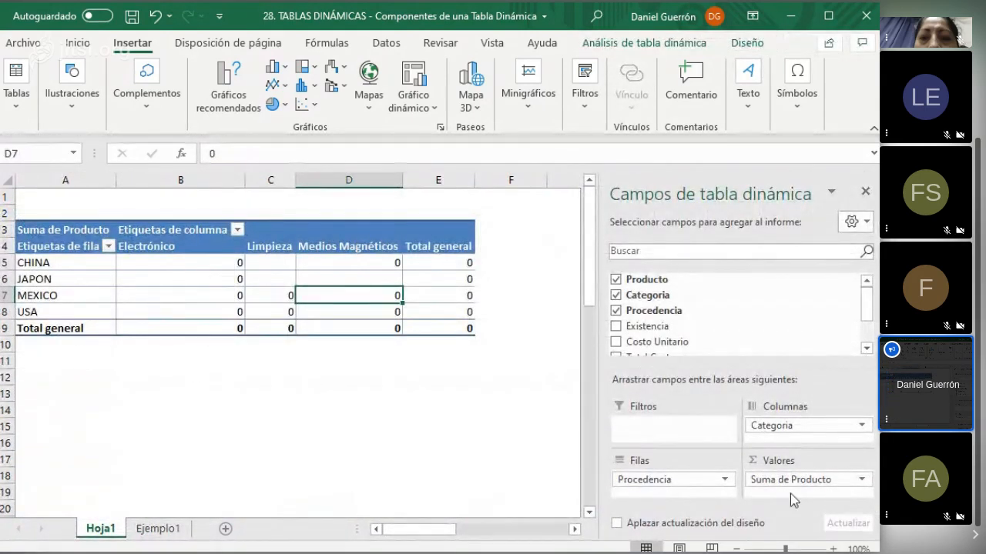
{"action": "left_click", "coordinate": [299, 401]}
{"action": "scroll", "coordinate": [383, 434], "scroll_direction": "down", "scroll_amount": 8}
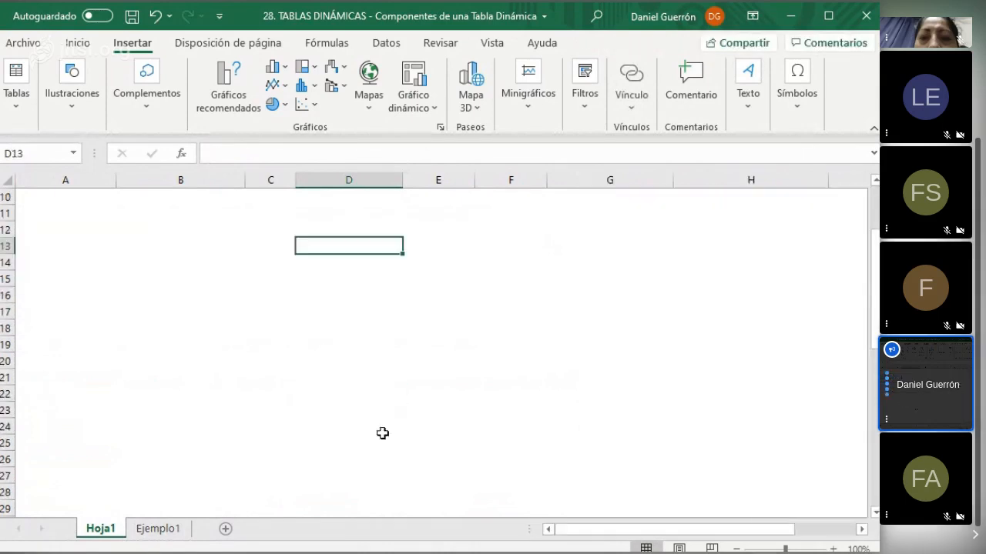
{"action": "scroll", "coordinate": [382, 435], "scroll_direction": "down", "scroll_amount": 2}
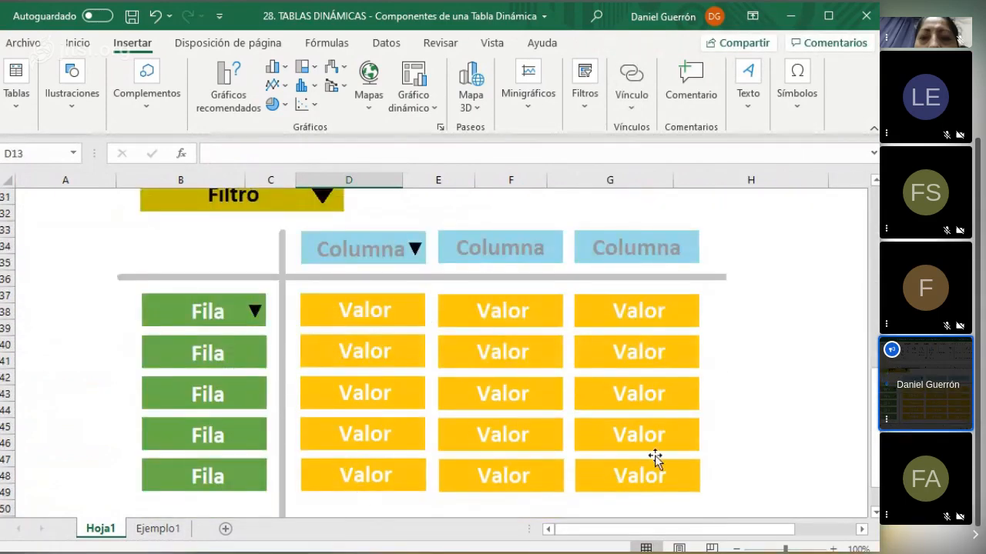
Replace the Producto value field of the pivot table on Hoja1 with the sum of Total Costo.
{"action": "scroll", "coordinate": [304, 423], "scroll_direction": "up", "scroll_amount": 10}
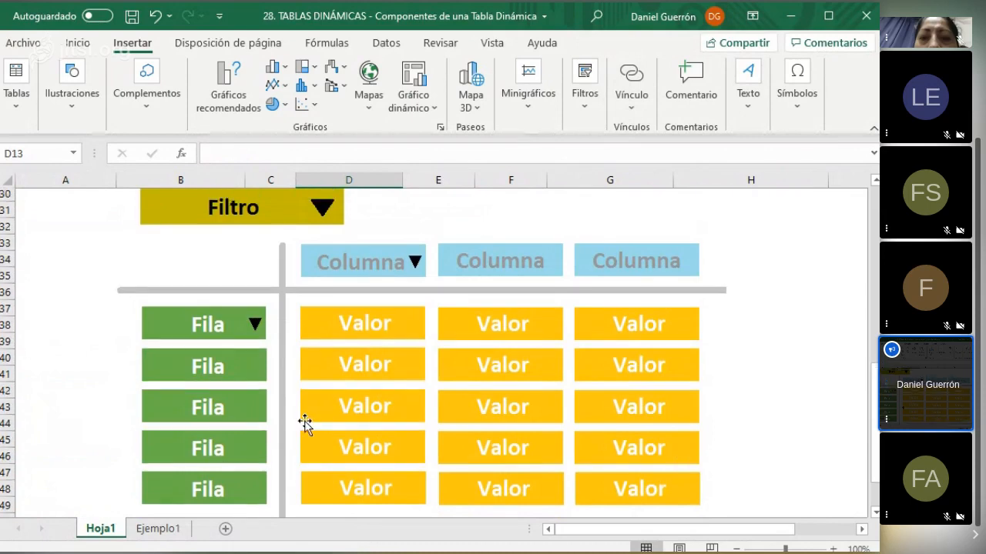
{"action": "left_click", "coordinate": [191, 283]}
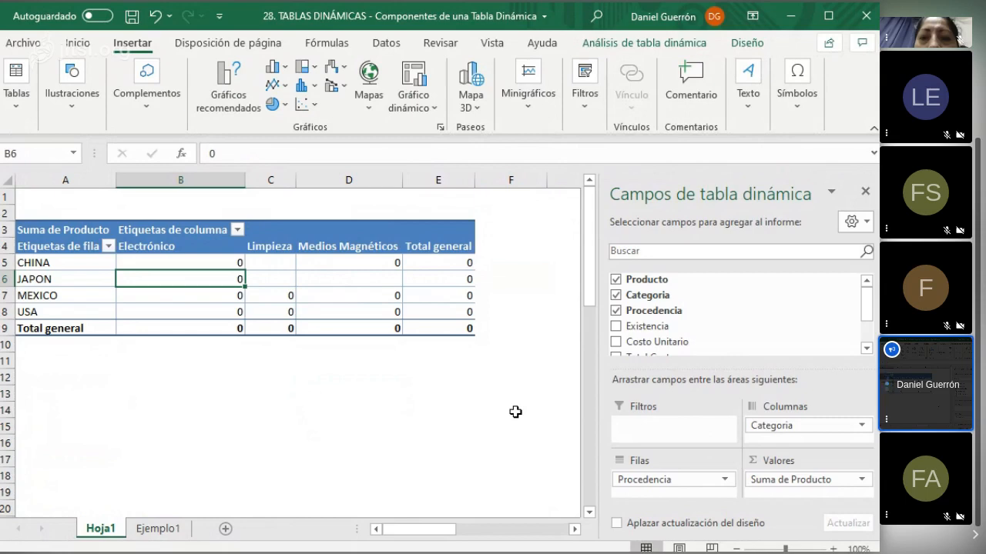
{"action": "left_click_drag", "start_coordinate": [855, 479], "coordinate": [816, 479]}
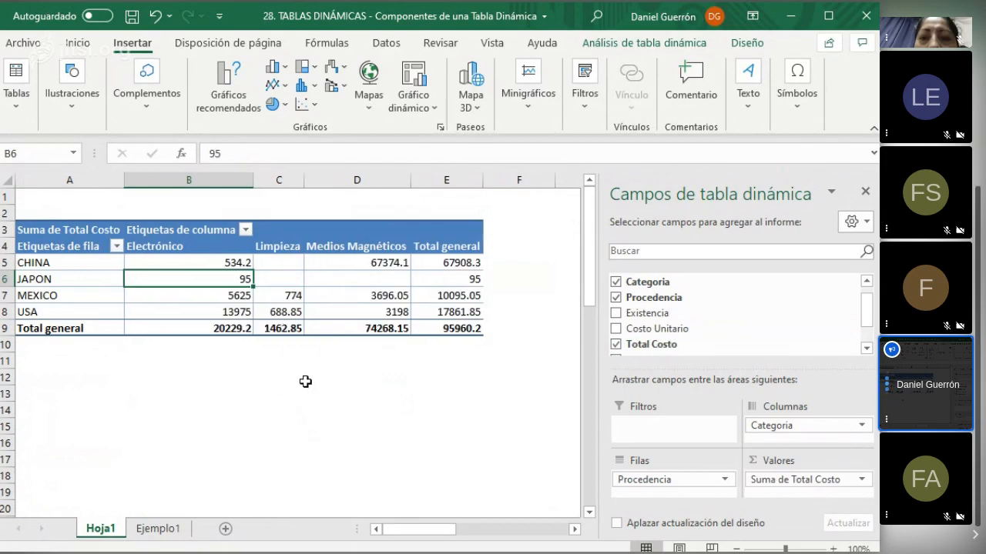
Locate the Electrónico grand total on Hoja1 and clear the existing filters from the upper source table on Ejemplo1.
{"action": "left_click", "coordinate": [191, 247]}
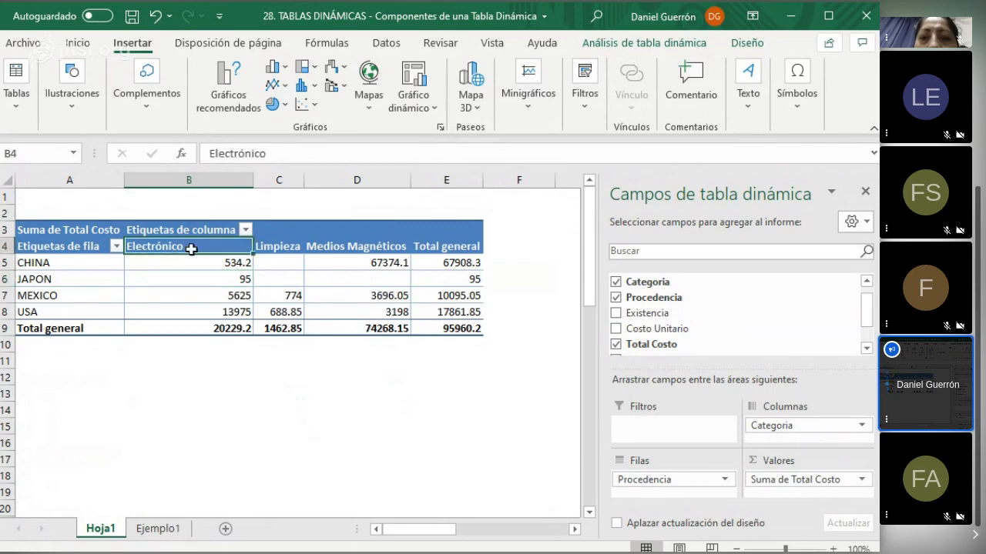
{"action": "left_click", "coordinate": [196, 330]}
{"action": "left_click", "coordinate": [158, 529]}
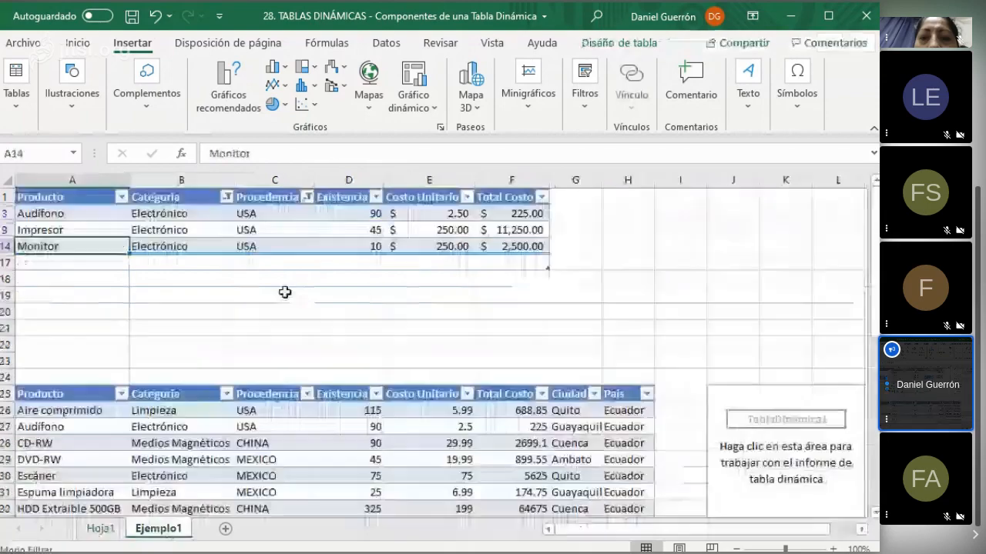
{"action": "left_click", "coordinate": [284, 292]}
{"action": "left_click", "coordinate": [309, 230]}
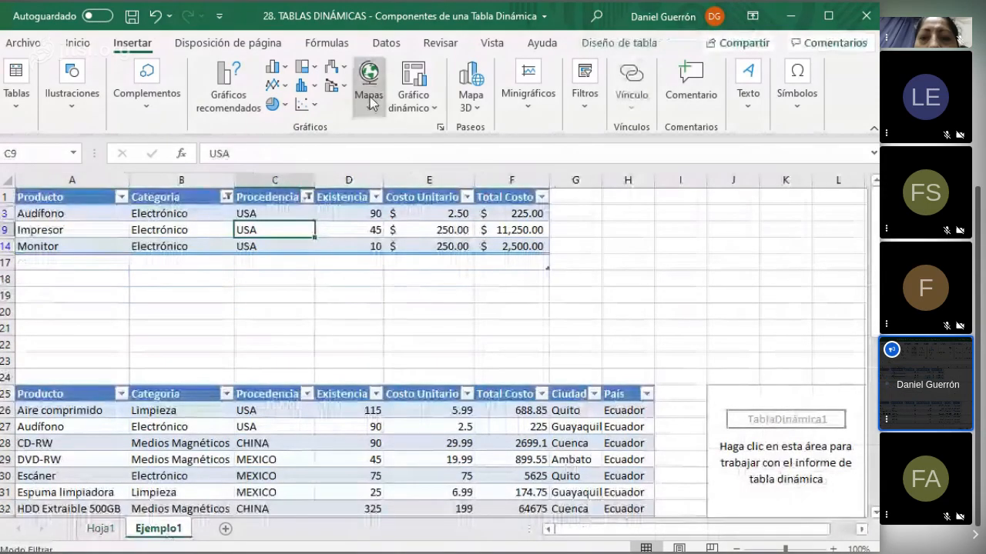
{"action": "left_click", "coordinate": [386, 43]}
{"action": "left_click", "coordinate": [574, 69]}
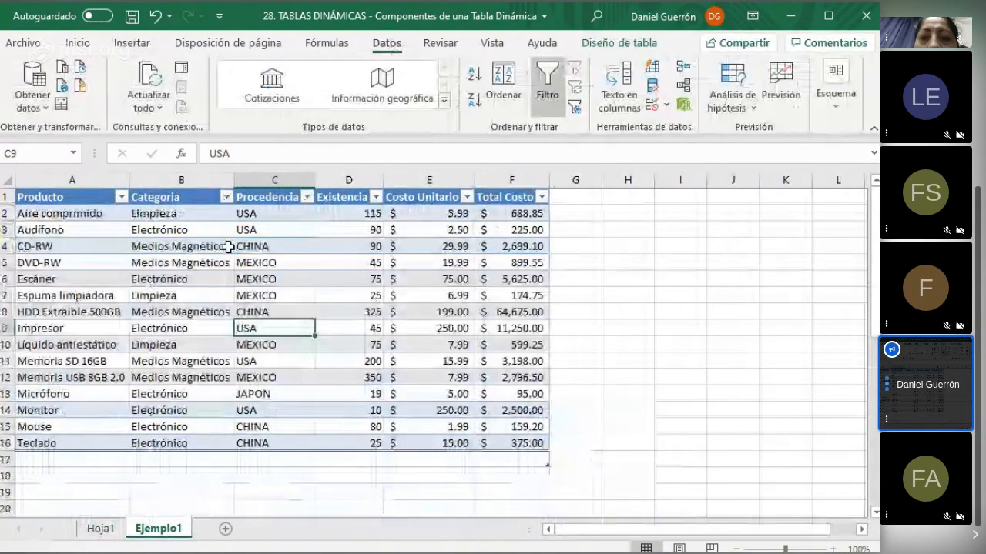
Filter Categoria to Electrónico on Ejemplo1 and check the sum of its Total Costo values against Hoja1.
{"action": "left_click", "coordinate": [226, 197]}
{"action": "left_click", "coordinate": [63, 391]}
{"action": "left_click", "coordinate": [63, 405]}
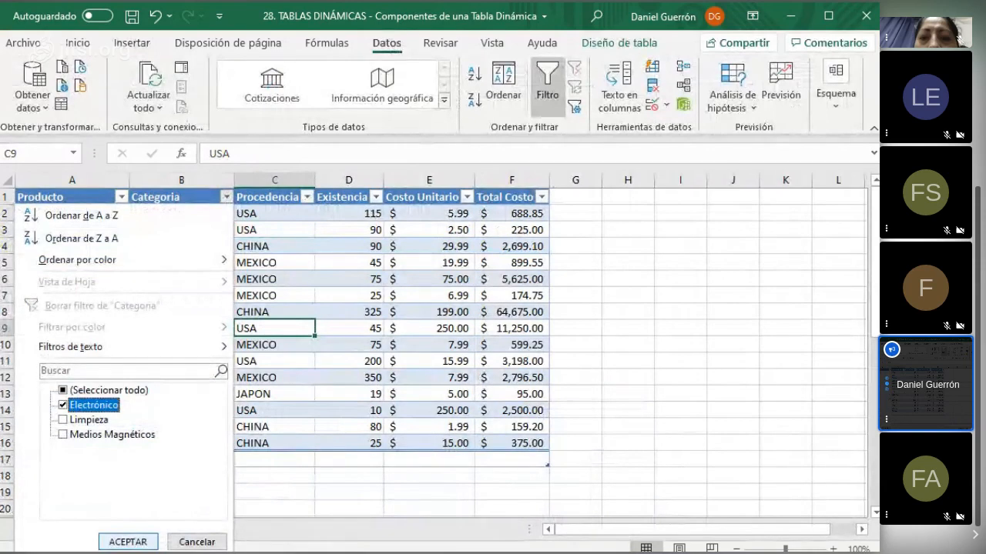
{"action": "left_click", "coordinate": [128, 542]}
{"action": "left_click_drag", "start_coordinate": [512, 214], "coordinate": [515, 314]}
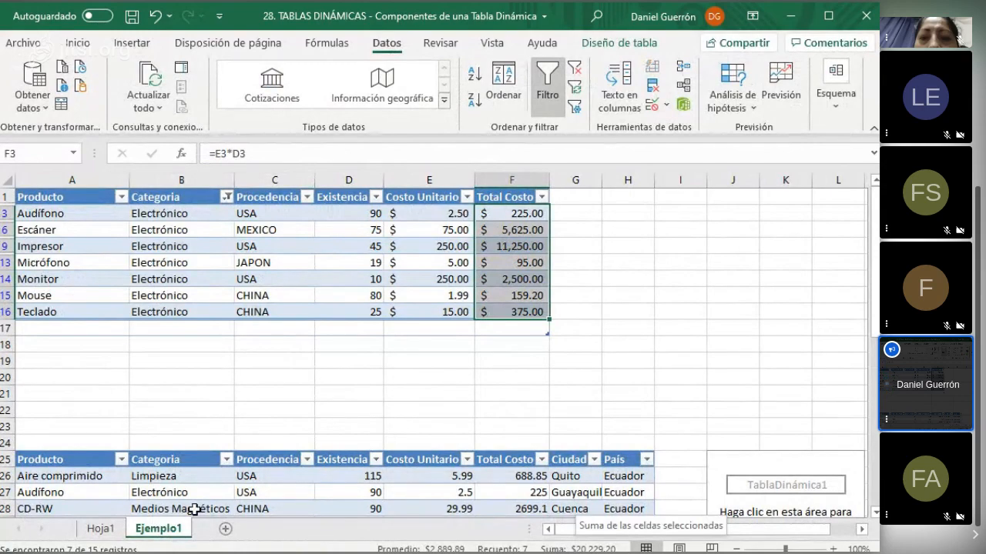
{"action": "left_click", "coordinate": [100, 528]}
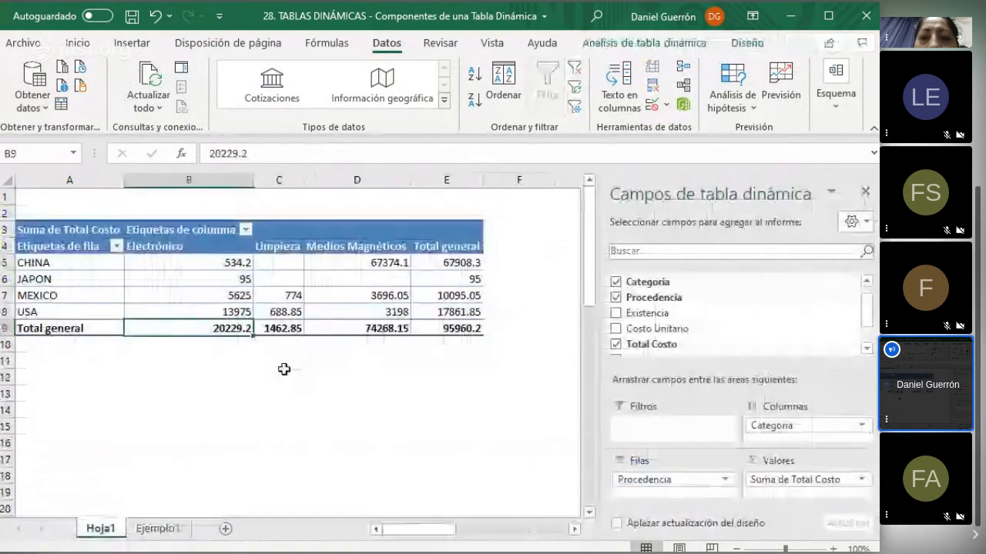
Clear the Categoria filter on Ejemplo1 and filter Procedencia to CHINA to check its Total Costo sum.
{"action": "left_click", "coordinate": [452, 263]}
{"action": "left_click", "coordinate": [159, 529]}
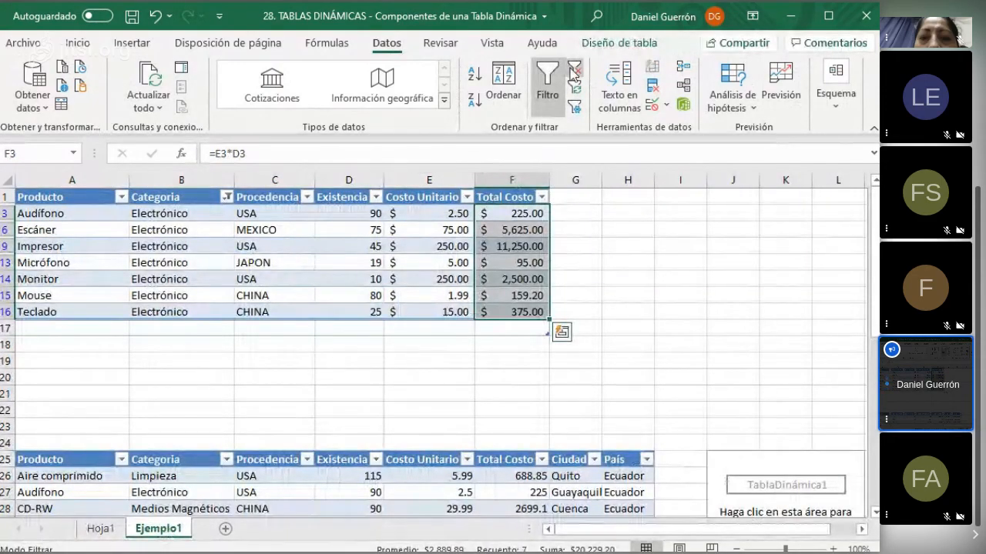
{"action": "left_click", "coordinate": [574, 71]}
{"action": "left_click", "coordinate": [307, 197]}
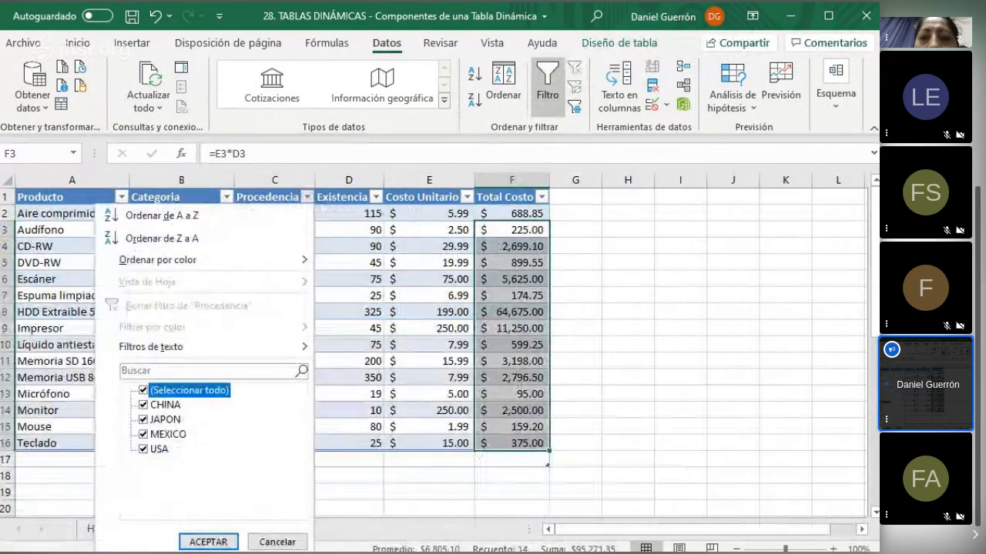
{"action": "left_click", "coordinate": [143, 390]}
{"action": "left_click", "coordinate": [143, 405]}
{"action": "left_click", "coordinate": [208, 542]}
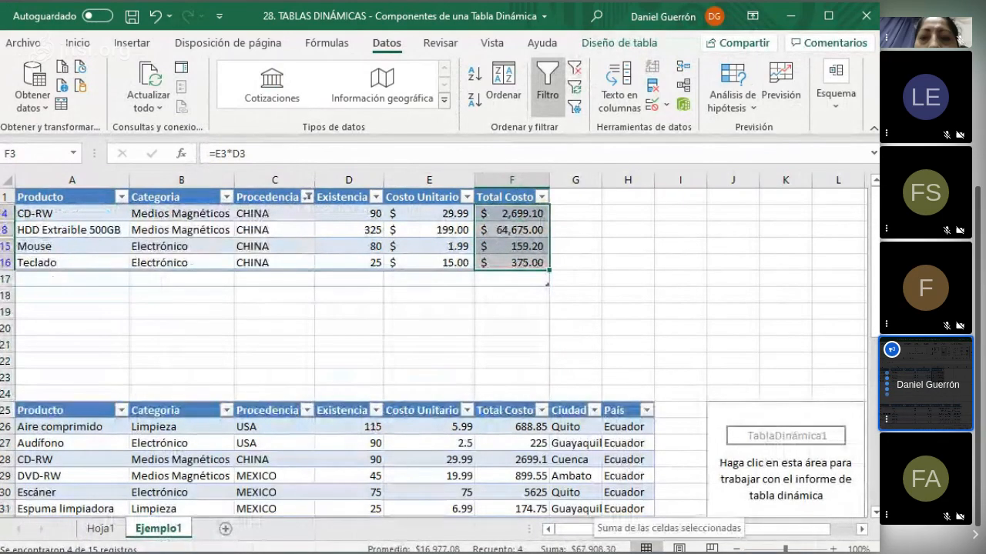
Compare the filtered CHINA sum with the pivot table on Hoja1 and review the JAPON and USA row totals.
{"action": "left_click", "coordinate": [100, 531]}
{"action": "left_click", "coordinate": [453, 279]}
{"action": "left_click", "coordinate": [460, 311]}
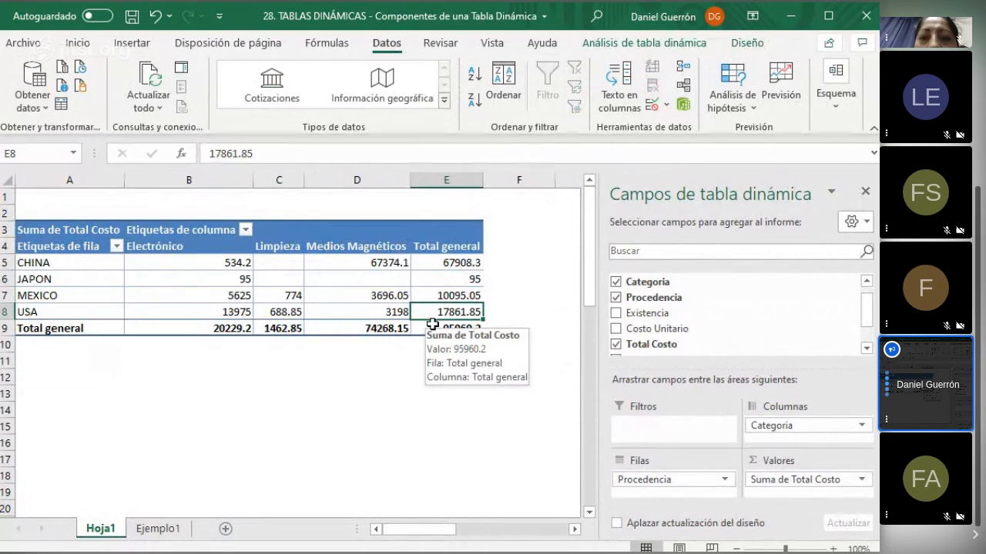
{"action": "left_click", "coordinate": [316, 281]}
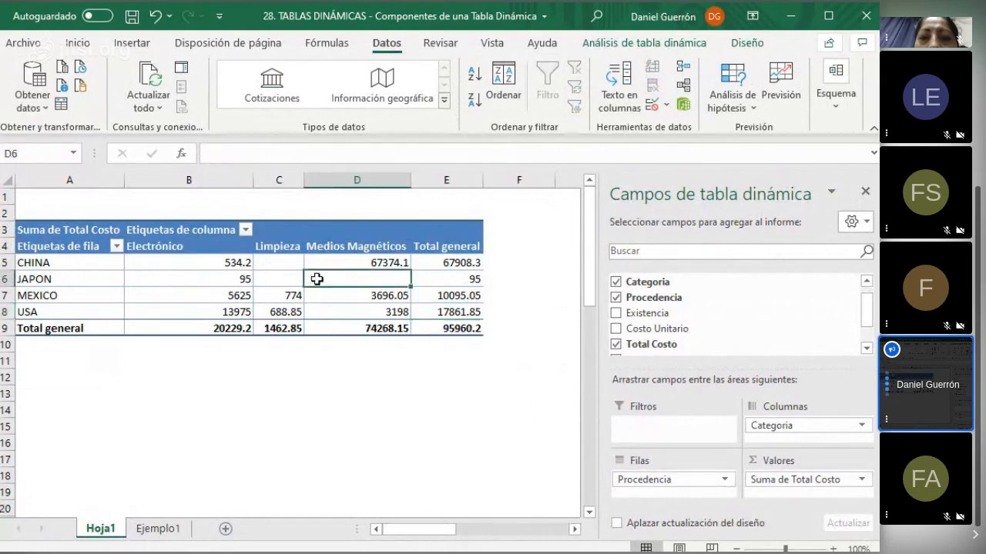
Clear the Procedencia filter on Ejemplo1 and bring up the pivot layout diagram on Hoja1.
{"action": "left_click", "coordinate": [158, 529]}
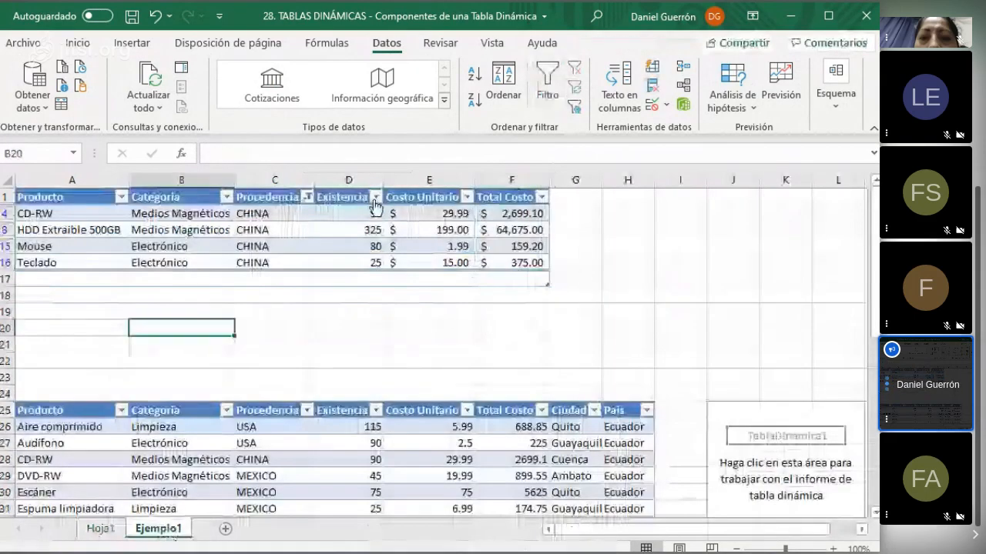
{"action": "left_click", "coordinate": [362, 223]}
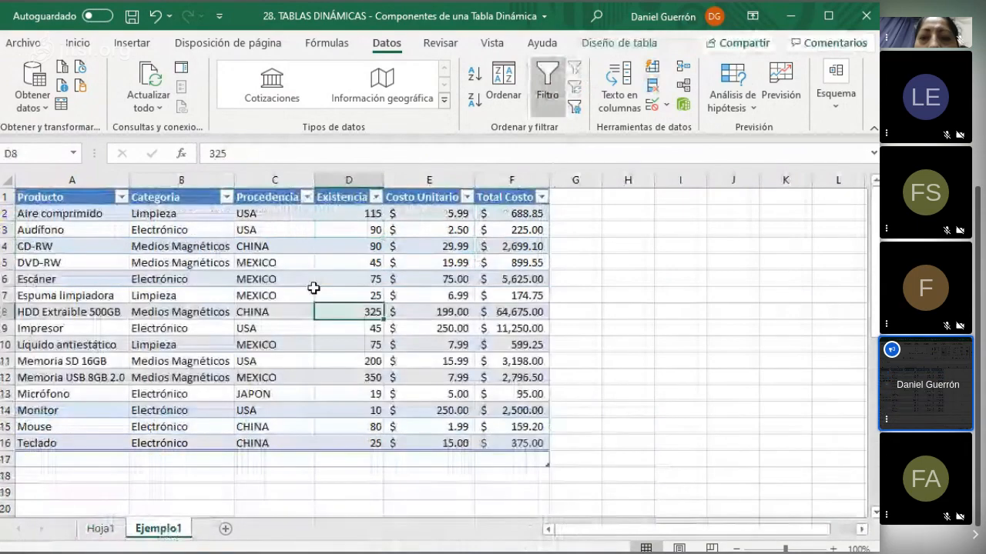
{"action": "left_click", "coordinate": [99, 528]}
{"action": "left_click", "coordinate": [242, 427]}
{"action": "scroll", "coordinate": [275, 427], "scroll_direction": "down", "scroll_amount": 10}
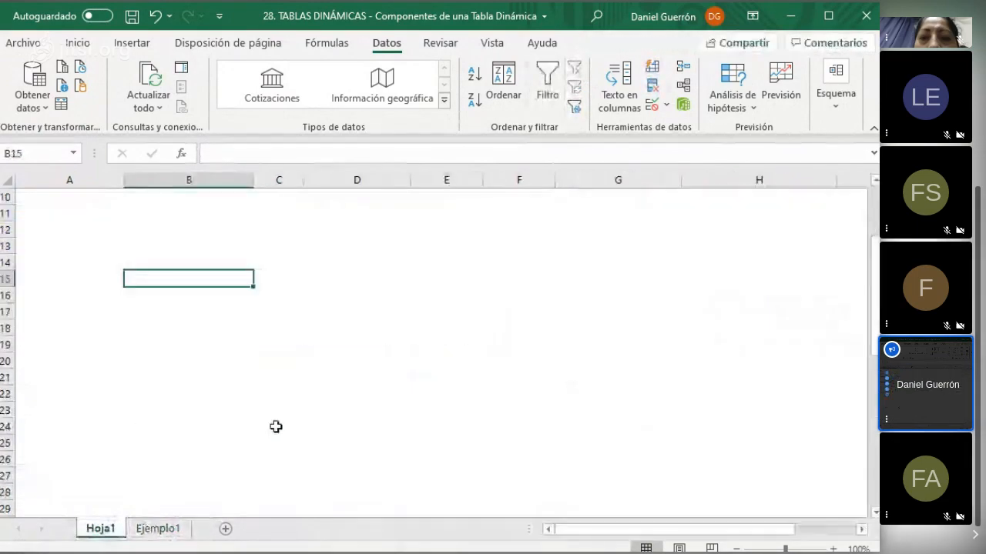
Highlight the whole source table A1:F16 on Ejemplo1 and parts of its data to explain the pivot table's origin.
{"action": "left_click", "coordinate": [158, 529]}
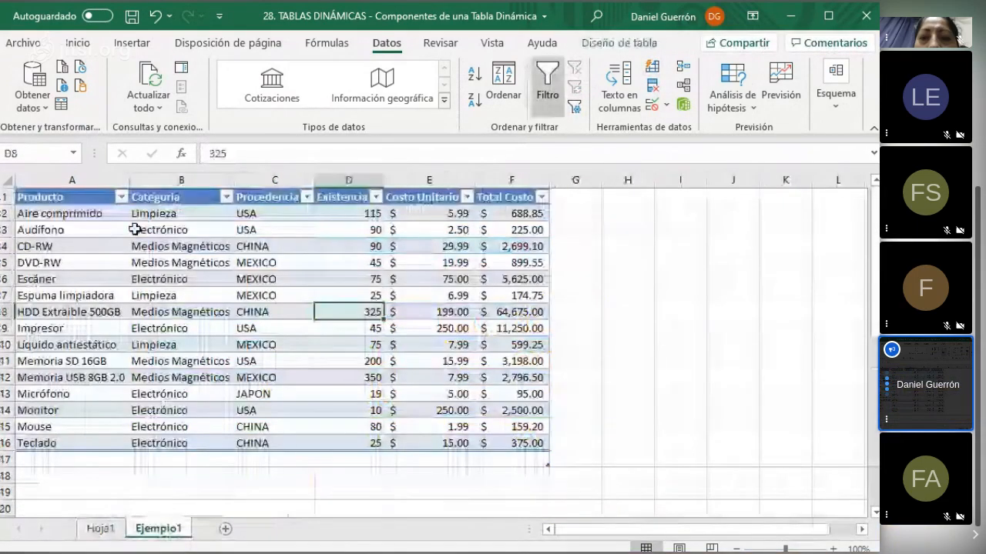
{"action": "left_click_drag", "start_coordinate": [46, 197], "coordinate": [490, 445]}
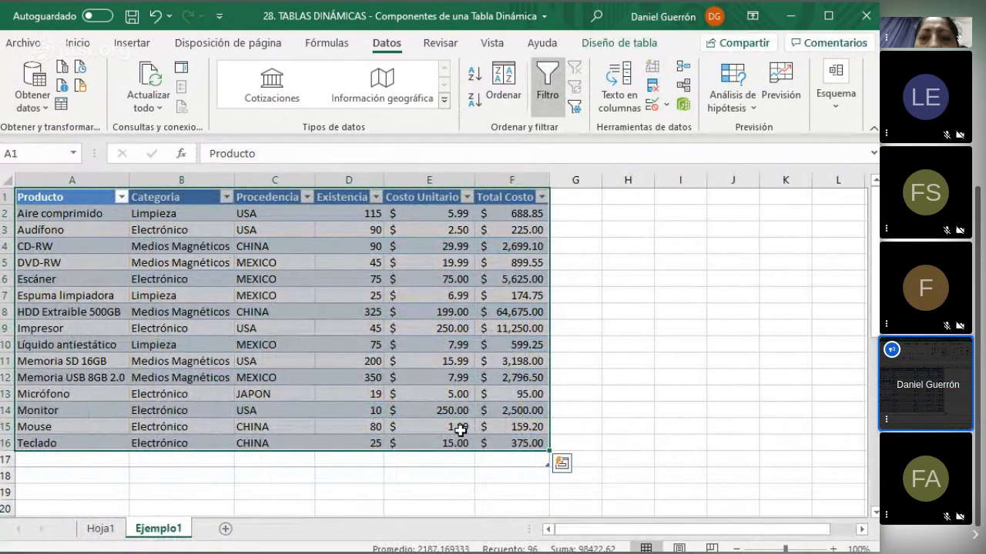
{"action": "left_click", "coordinate": [362, 311]}
{"action": "left_click_drag", "start_coordinate": [181, 213], "coordinate": [201, 377]}
{"action": "left_click", "coordinate": [323, 262]}
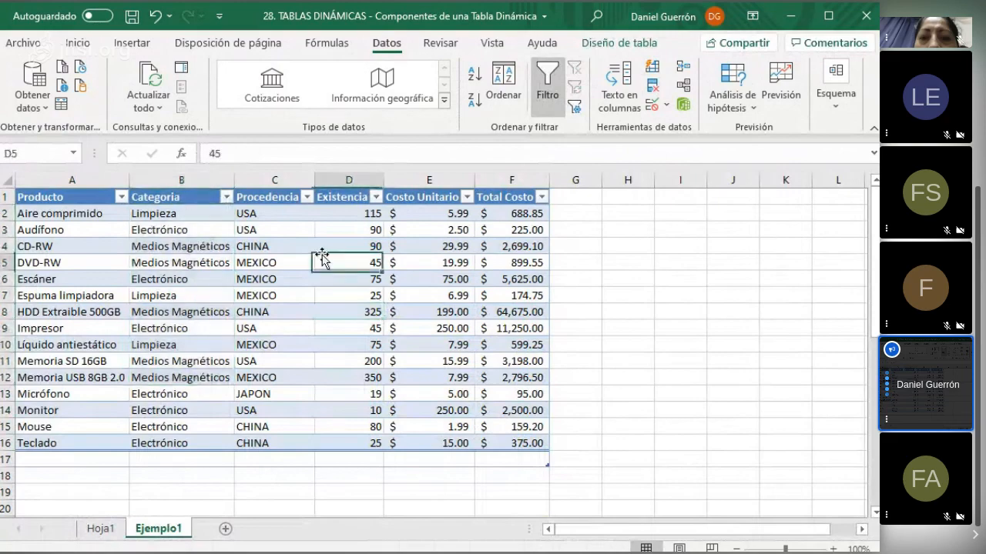
{"action": "left_click_drag", "start_coordinate": [181, 262], "coordinate": [532, 378]}
{"action": "left_click_drag", "start_coordinate": [87, 213], "coordinate": [267, 308]}
{"action": "left_click", "coordinate": [189, 258]}
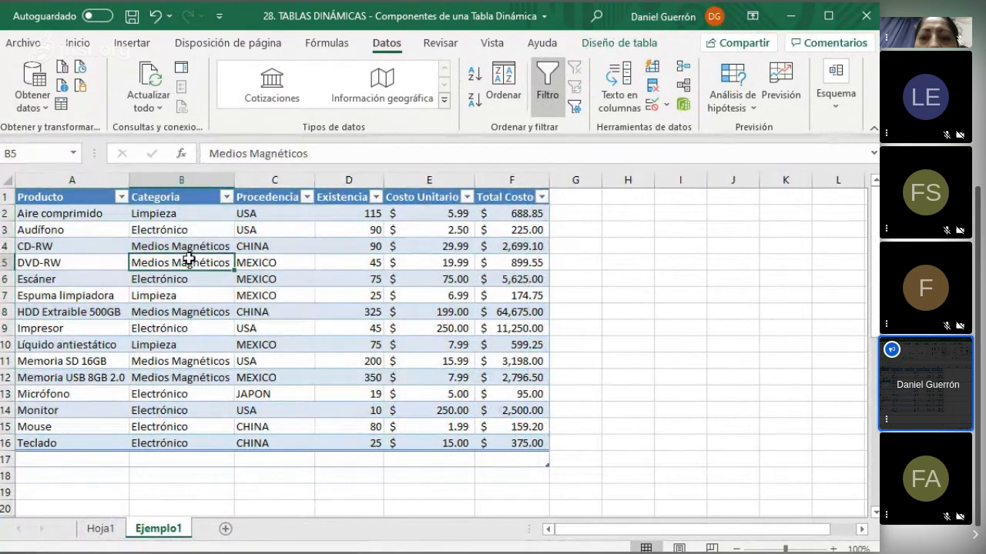
Return to the pivot table on Hoja1 and highlight its value area B5:E9.
{"action": "key", "text": "ctrl+Page_Up"}
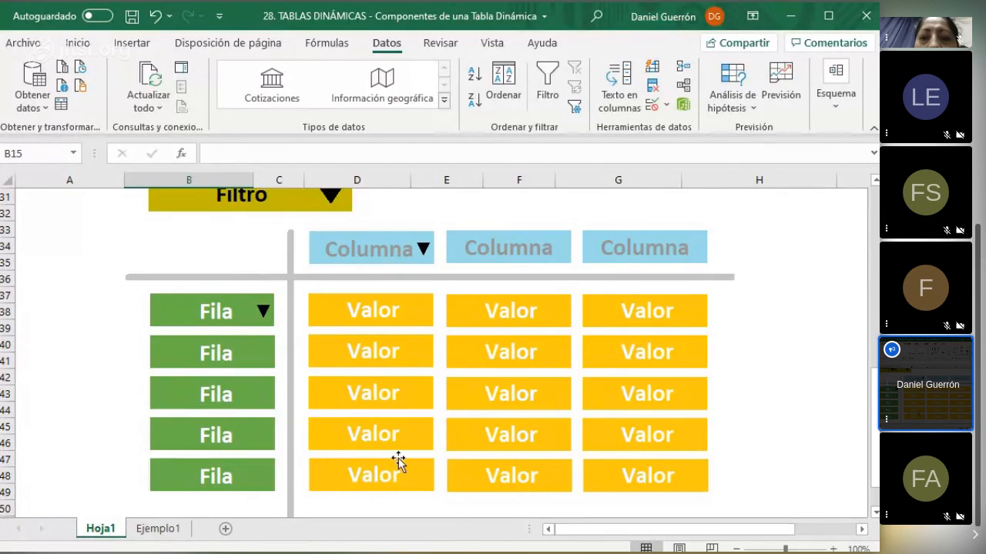
{"action": "scroll", "coordinate": [398, 460], "scroll_direction": "up", "scroll_amount": 7}
{"action": "scroll", "coordinate": [398, 460], "scroll_direction": "up", "scroll_amount": 3}
{"action": "left_click", "coordinate": [212, 275]}
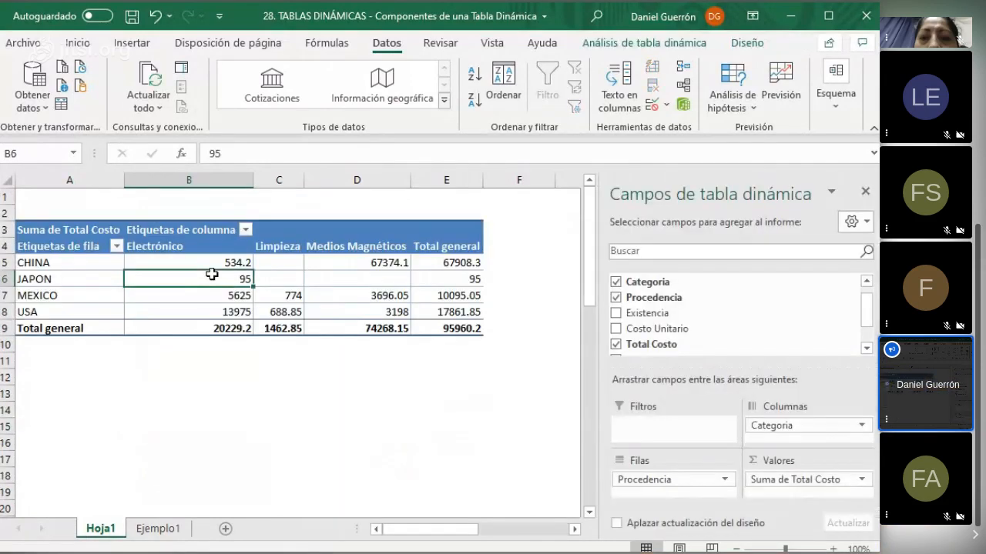
{"action": "left_click_drag", "start_coordinate": [212, 265], "coordinate": [455, 328]}
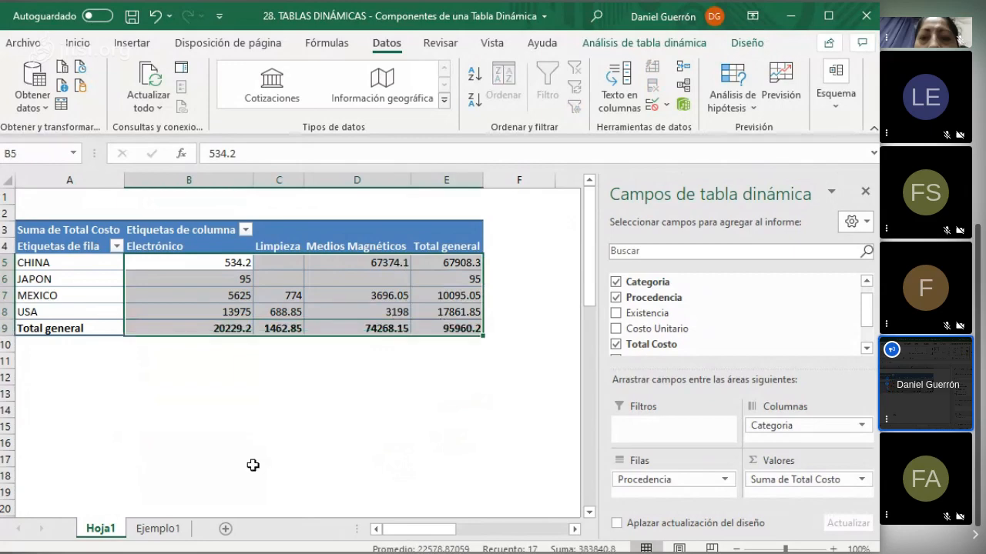
Highlight the Costo Unitario and Total Costo columns on Ejemplo1 to compare the numeric fields available for summarizing.
{"action": "left_click", "coordinate": [158, 530]}
{"action": "left_click_drag", "start_coordinate": [429, 214], "coordinate": [429, 393]}
{"action": "left_click", "coordinate": [454, 266]}
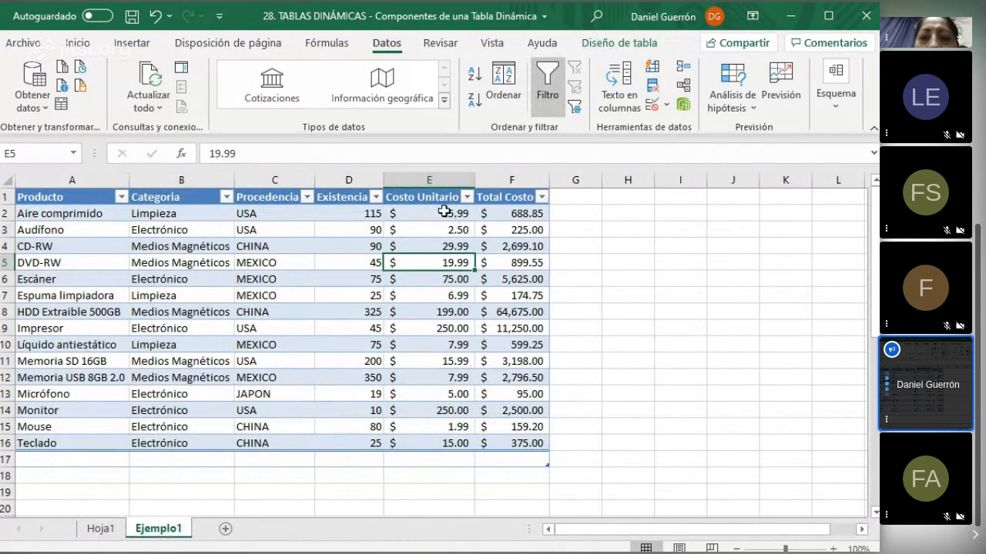
{"action": "left_click_drag", "start_coordinate": [445, 195], "coordinate": [431, 445]}
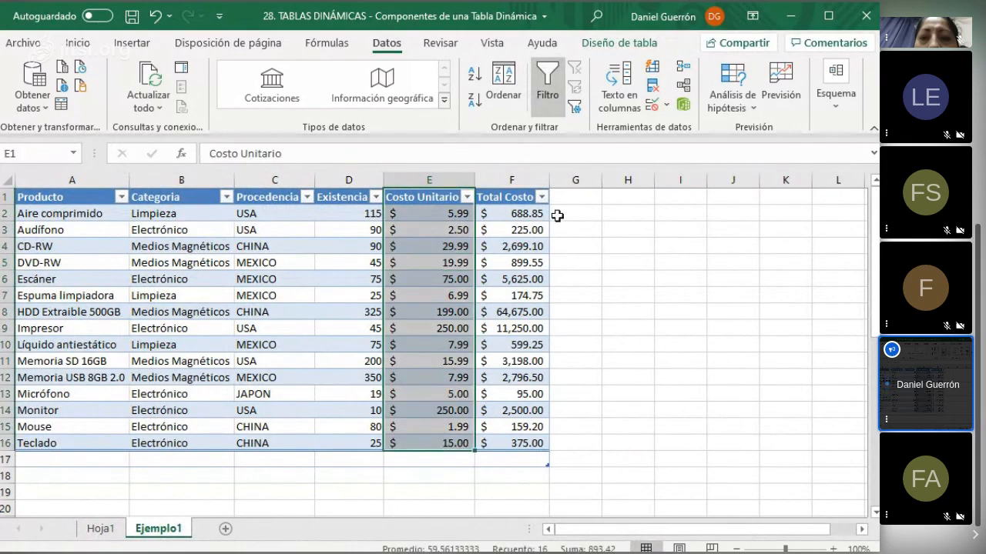
{"action": "left_click_drag", "start_coordinate": [515, 188], "coordinate": [512, 447]}
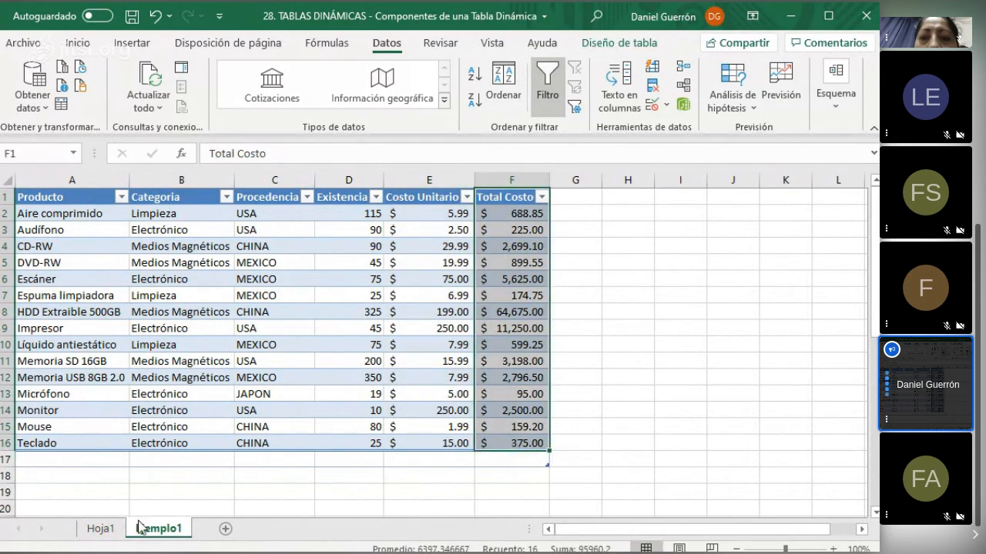
Examine the MEXICO row of the pivot table on Hoja1, including its Medios Magnéticos value.
{"action": "left_click", "coordinate": [100, 529]}
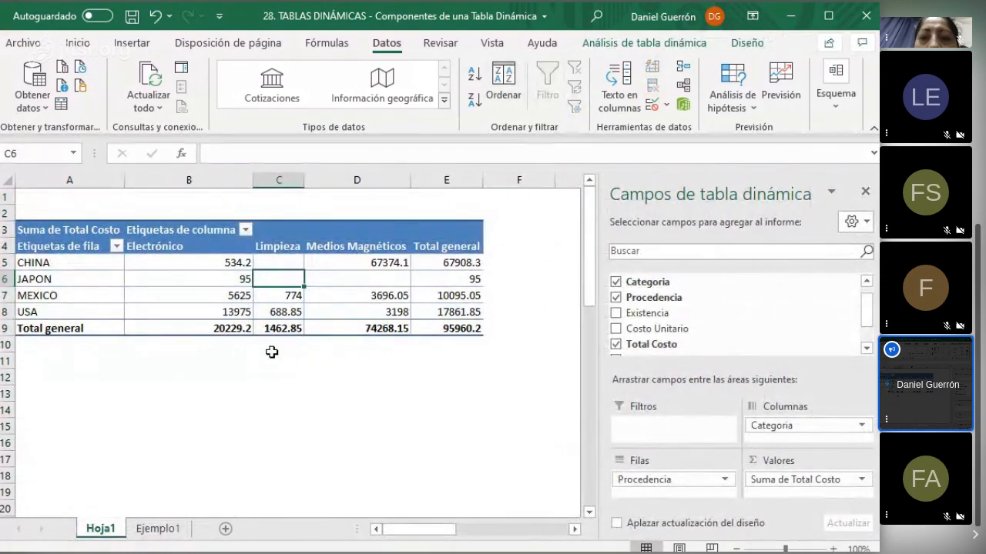
{"action": "left_click", "coordinate": [84, 300]}
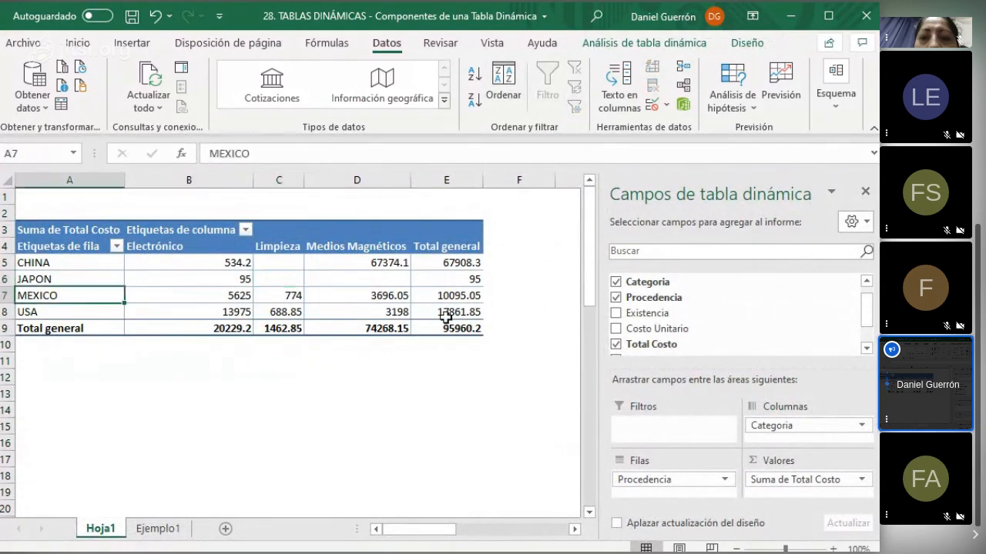
{"action": "left_click", "coordinate": [389, 295]}
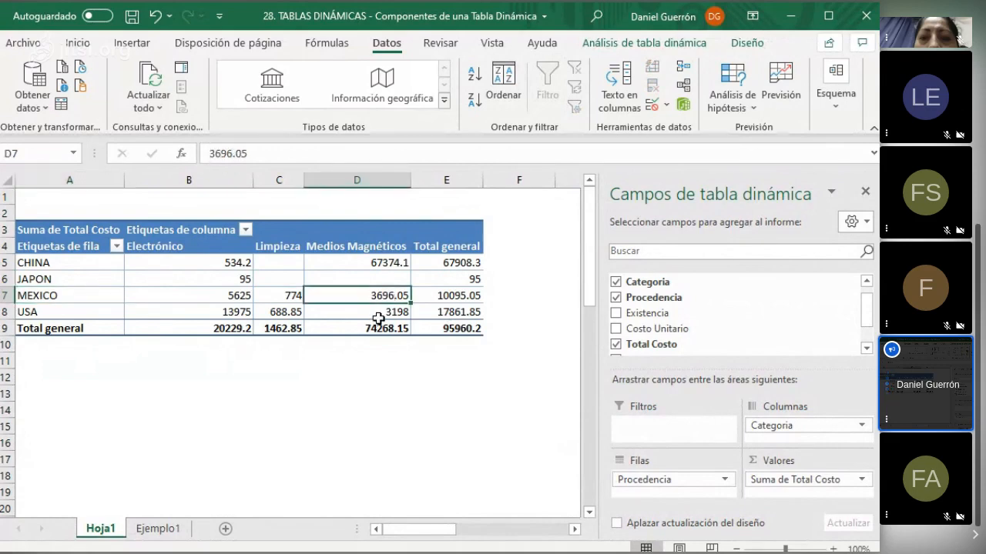
Compare the Total Costo entries F6:F8 on Ejemplo1 with the summarized values on Hoja1.
{"action": "left_click", "coordinate": [171, 531]}
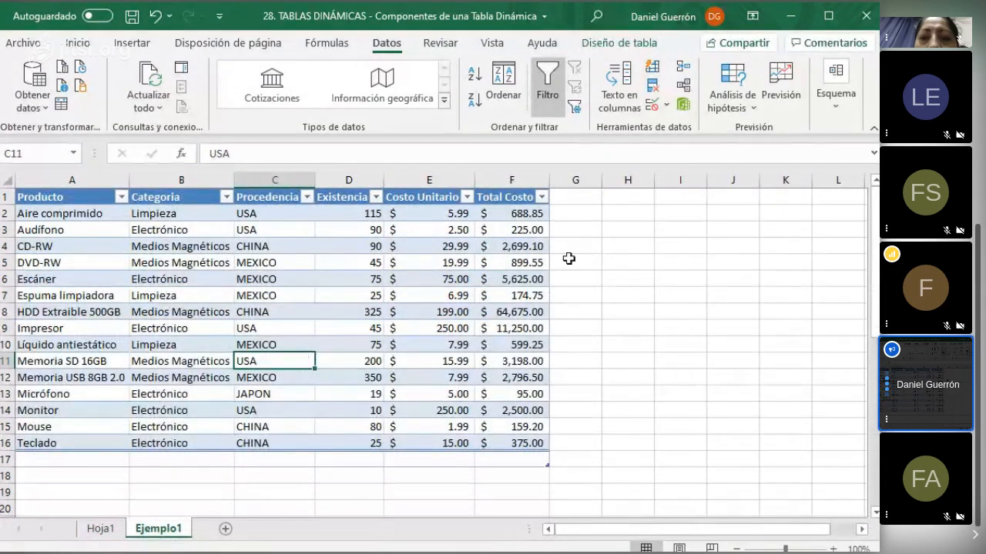
{"action": "left_click_drag", "start_coordinate": [513, 279], "coordinate": [535, 310]}
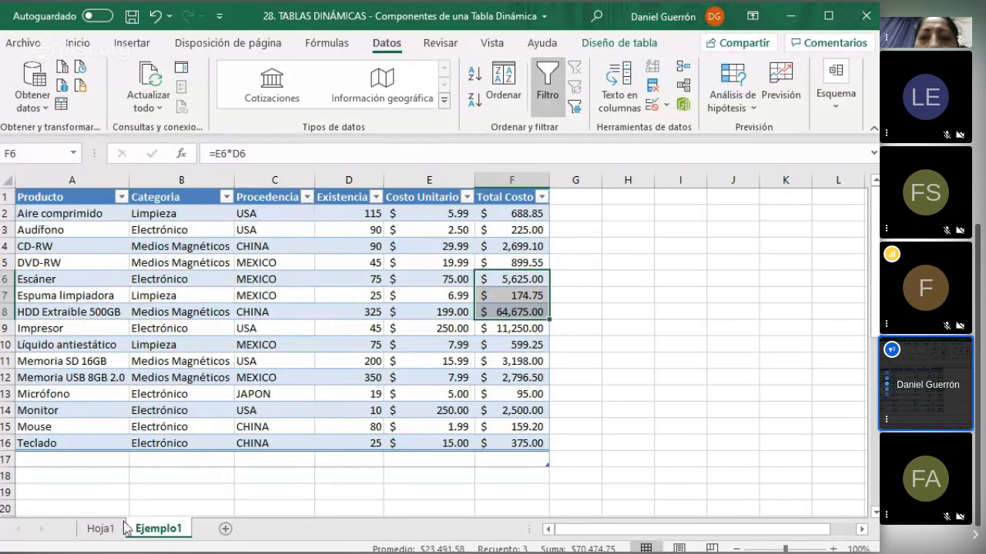
{"action": "left_click", "coordinate": [99, 529]}
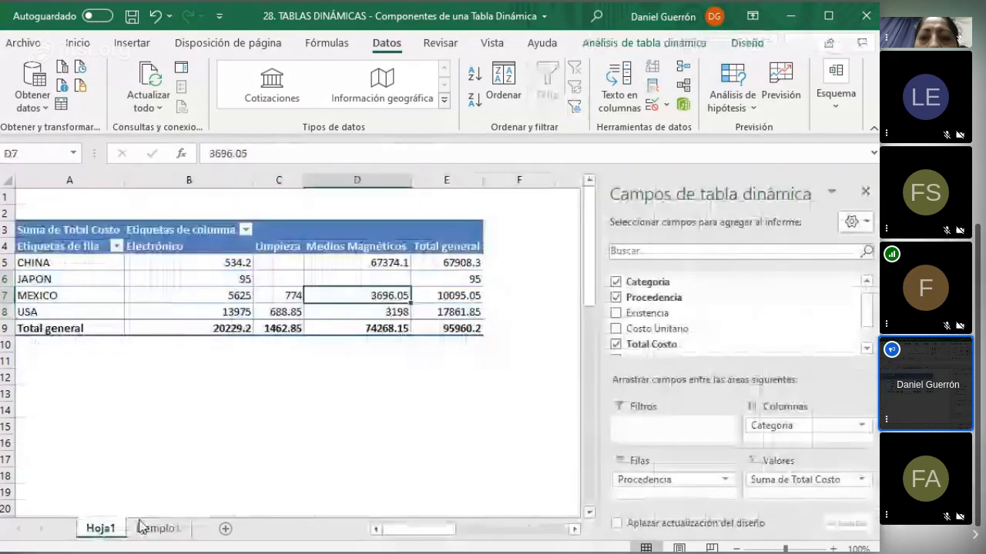
{"action": "left_click", "coordinate": [158, 529]}
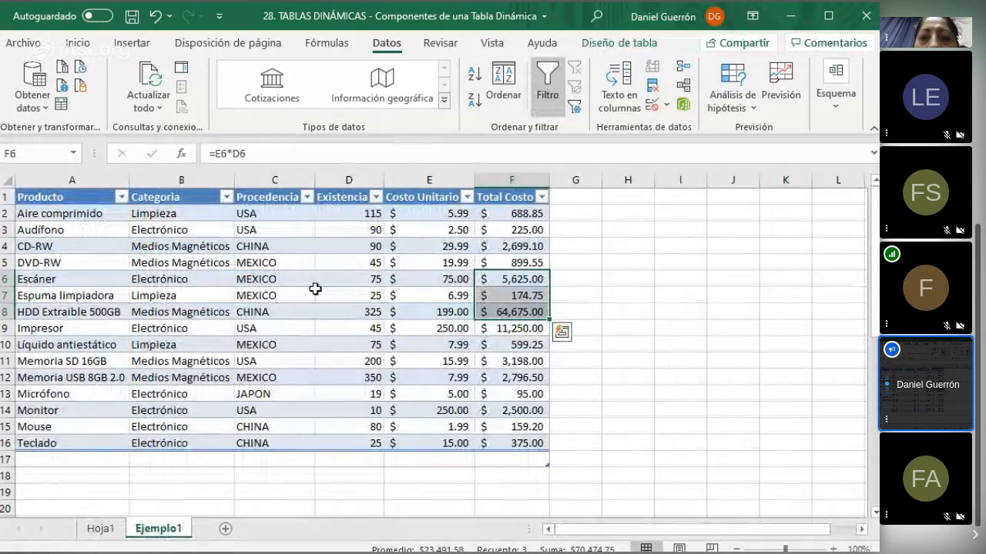
Examine the Electrónico values for CHINA, JAPON, MEXICO and USA in the pivot table on Hoja1.
{"action": "left_click", "coordinate": [113, 531]}
{"action": "left_click", "coordinate": [198, 300]}
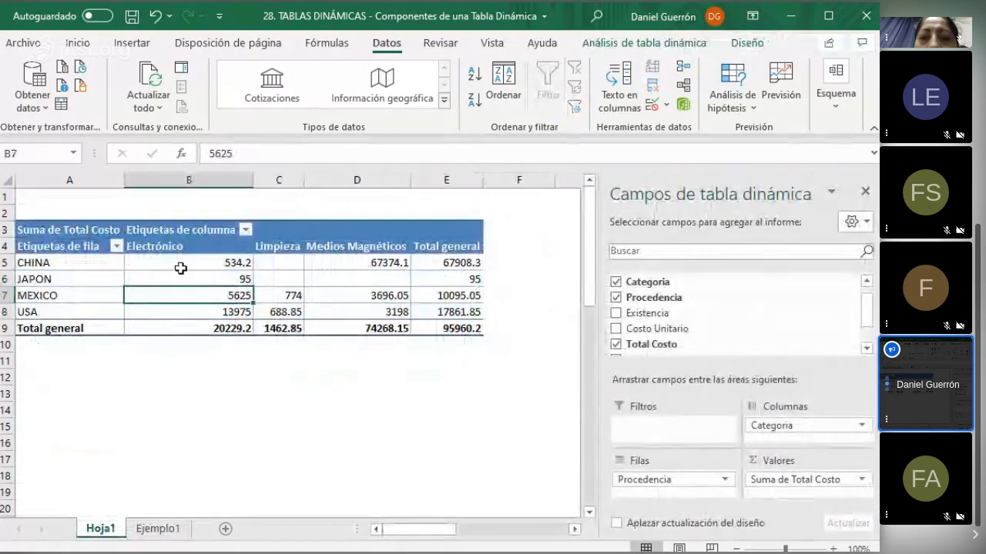
{"action": "left_click", "coordinate": [191, 264]}
{"action": "mouse_move", "coordinate": [205, 282]}
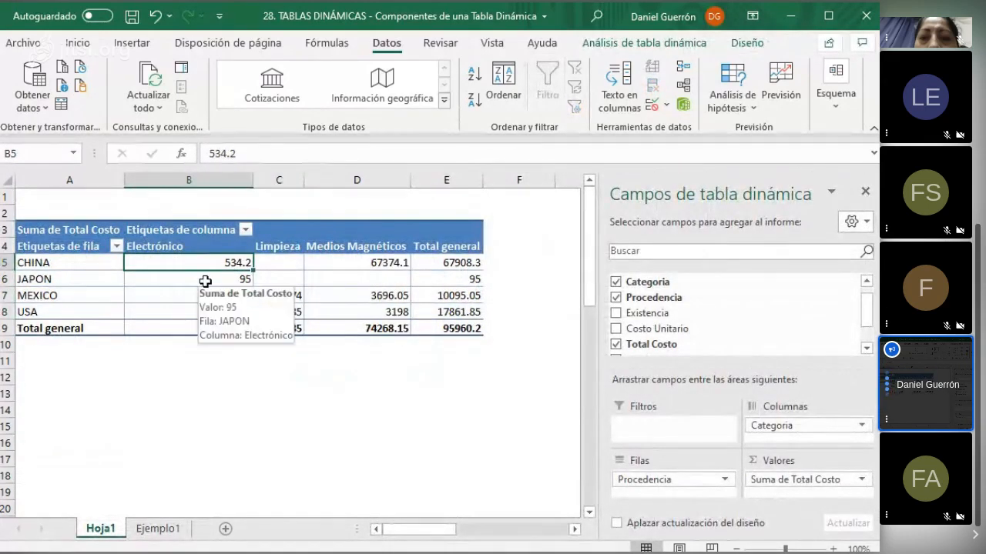
{"action": "left_click", "coordinate": [213, 313]}
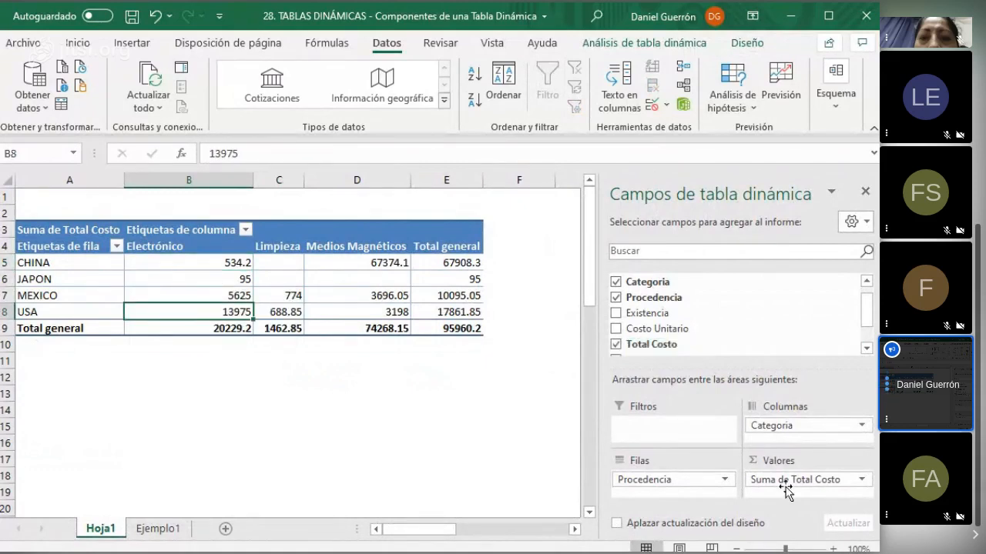
Replace Total Costo with Costo Unitario as the summarized value field of the pivot table.
{"action": "left_click_drag", "start_coordinate": [791, 487], "coordinate": [739, 330]}
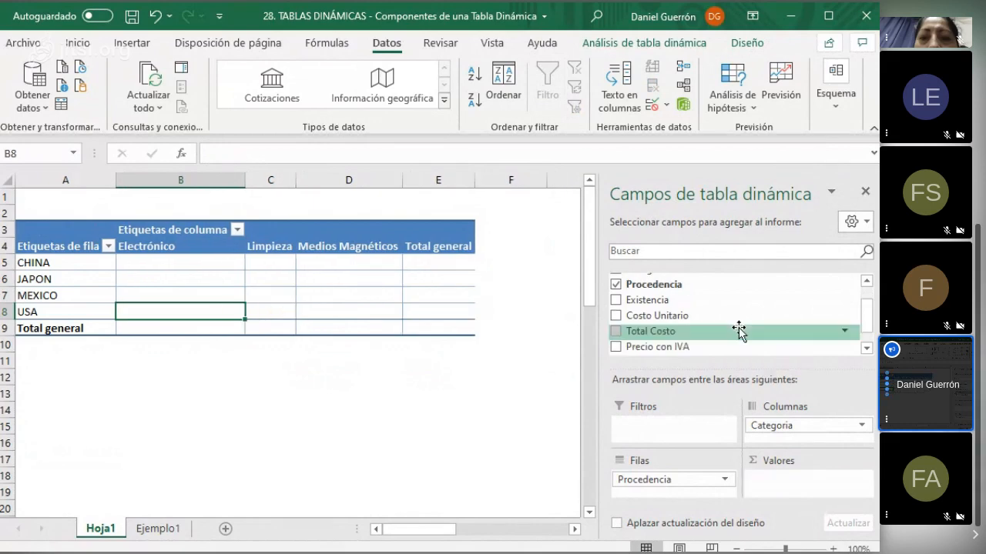
{"action": "left_click_drag", "start_coordinate": [682, 317], "coordinate": [801, 493]}
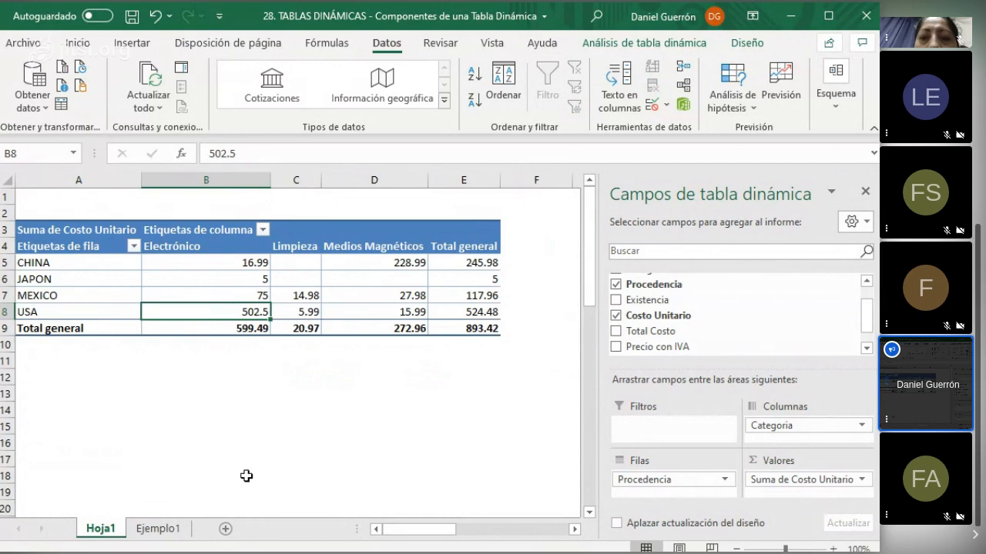
Compare the pivot table's CHINA value for Medios Magnéticos on Hoja1 with the source table on Ejemplo1.
{"action": "left_click", "coordinate": [174, 531]}
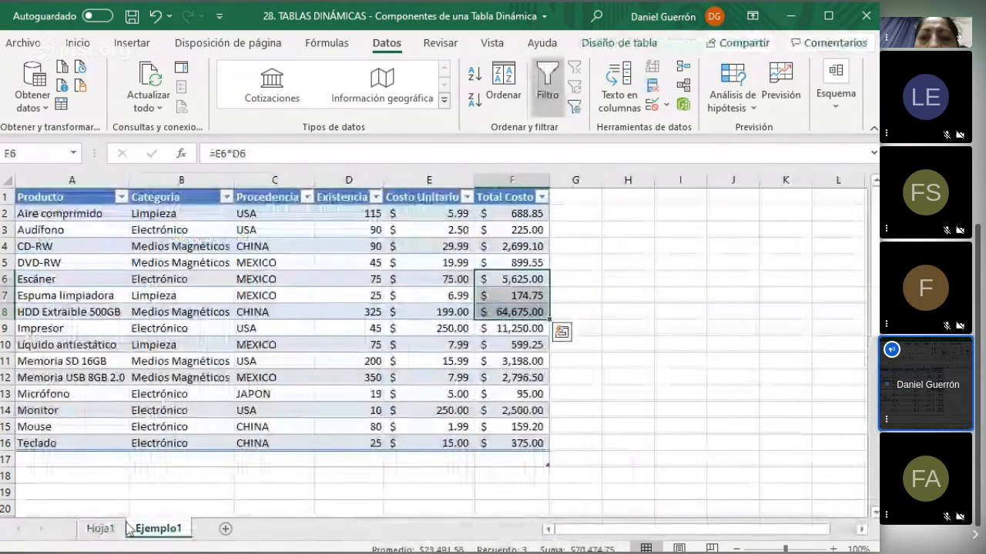
{"action": "left_click", "coordinate": [99, 532]}
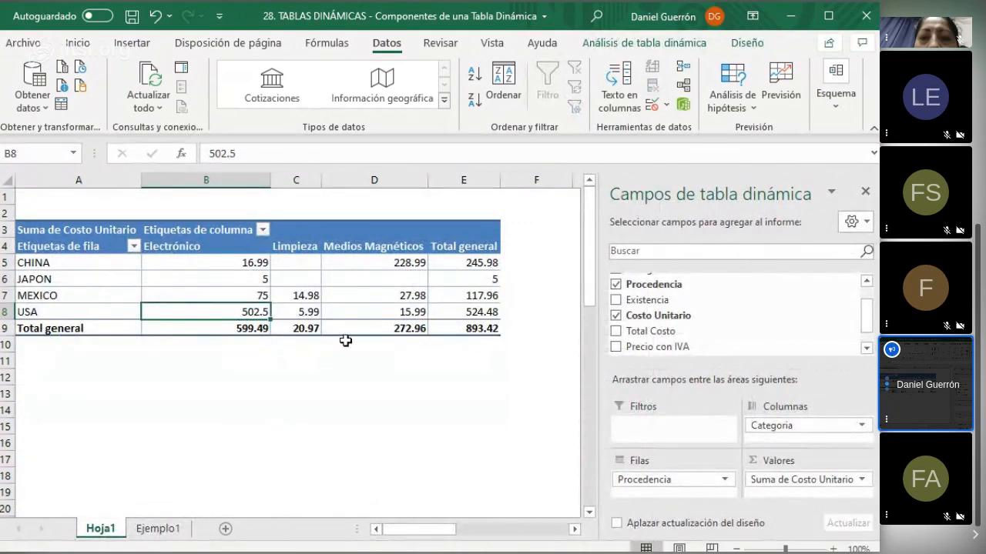
{"action": "left_click", "coordinate": [326, 269]}
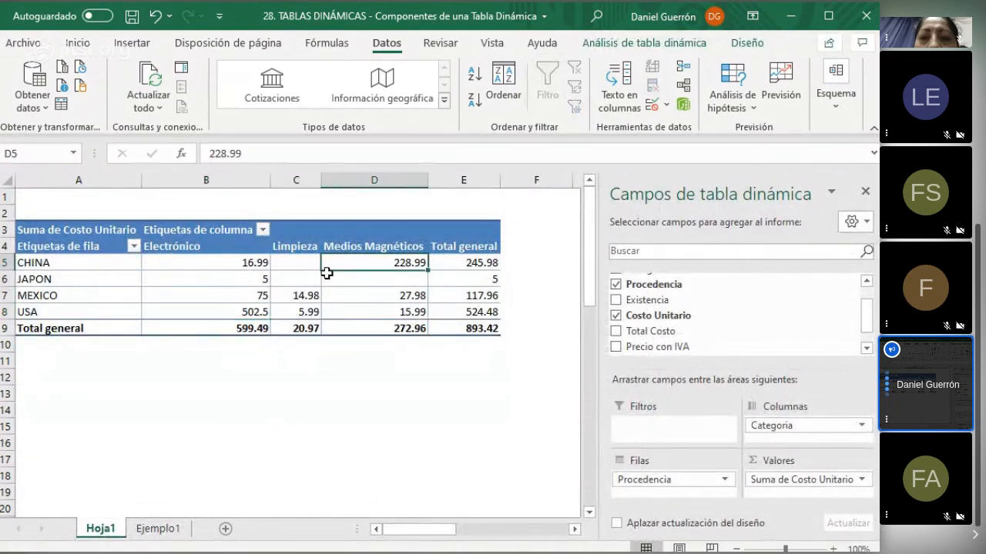
{"action": "left_click", "coordinate": [147, 528]}
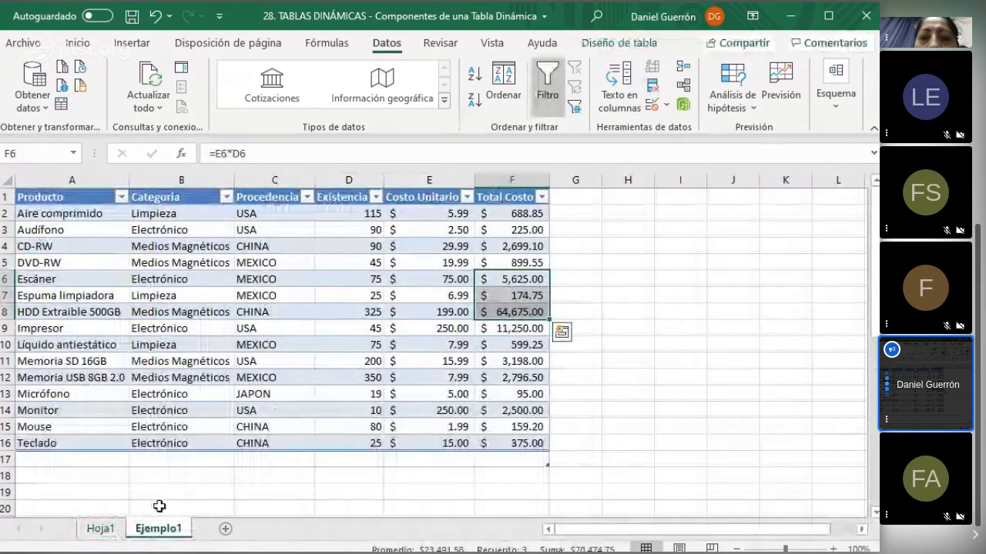
{"action": "left_click", "coordinate": [104, 529]}
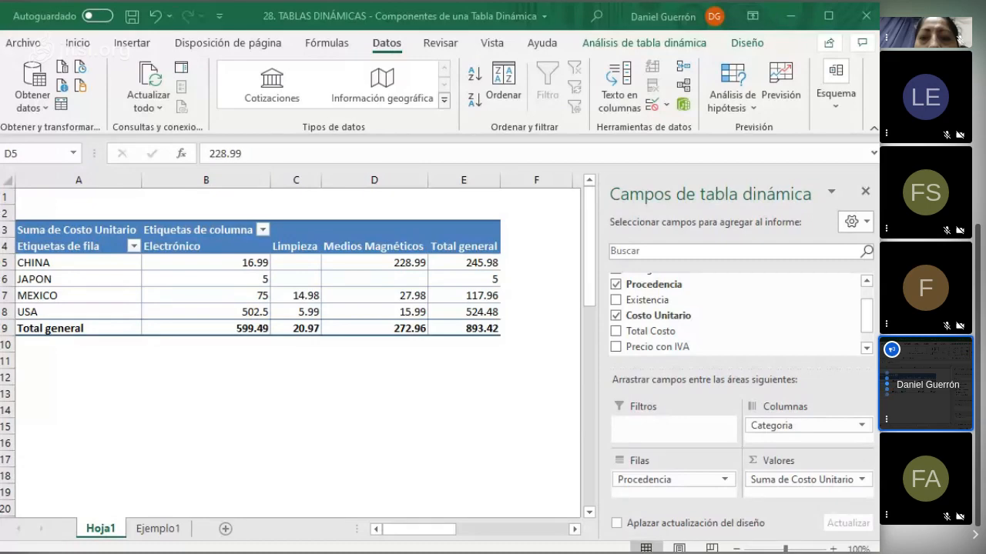
{"action": "left_click", "coordinate": [404, 289]}
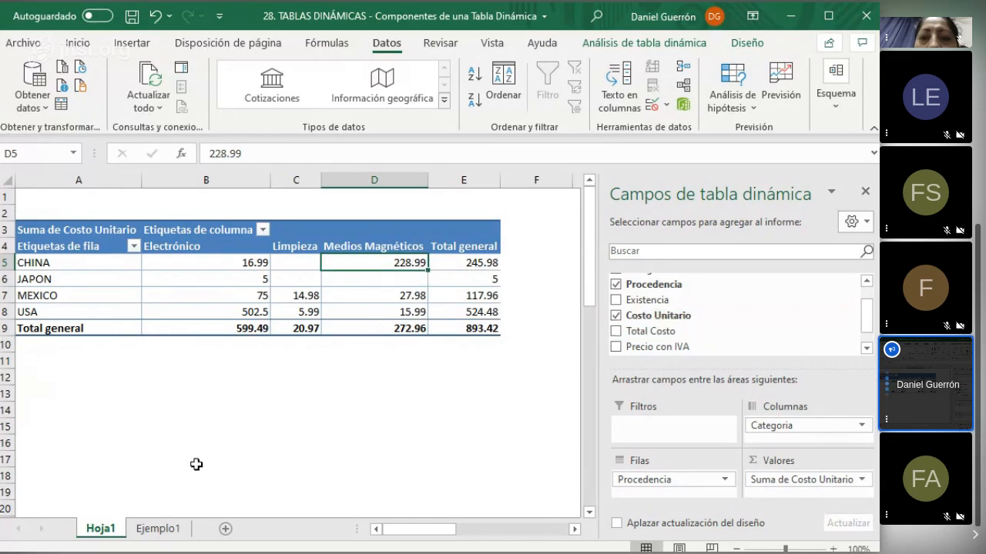
Filter the source table on Ejemplo1 to Procedencia CHINA and Categoria Medios Magnéticos.
{"action": "left_click", "coordinate": [159, 529]}
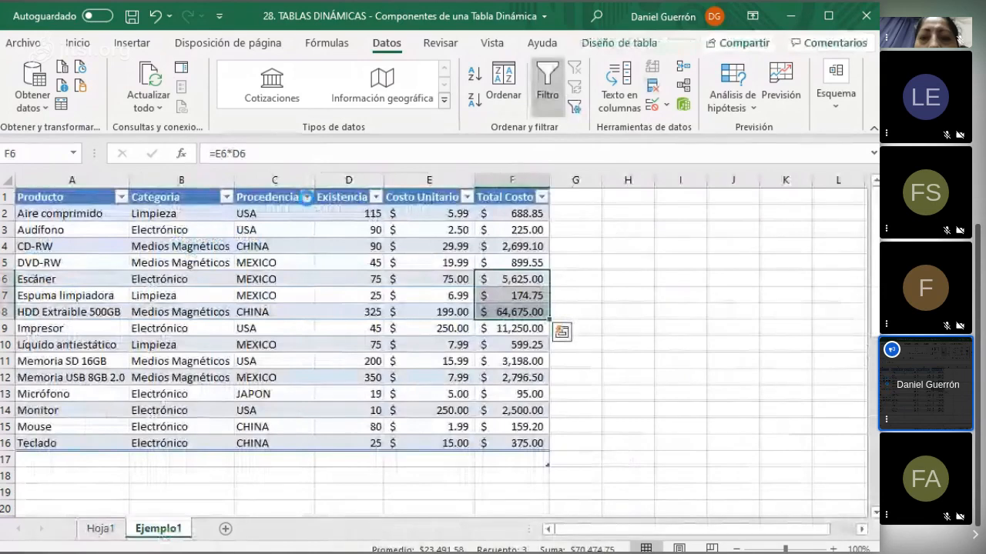
{"action": "left_click", "coordinate": [307, 197]}
{"action": "left_click", "coordinate": [143, 390]}
{"action": "left_click", "coordinate": [143, 405]}
{"action": "left_click", "coordinate": [208, 542]}
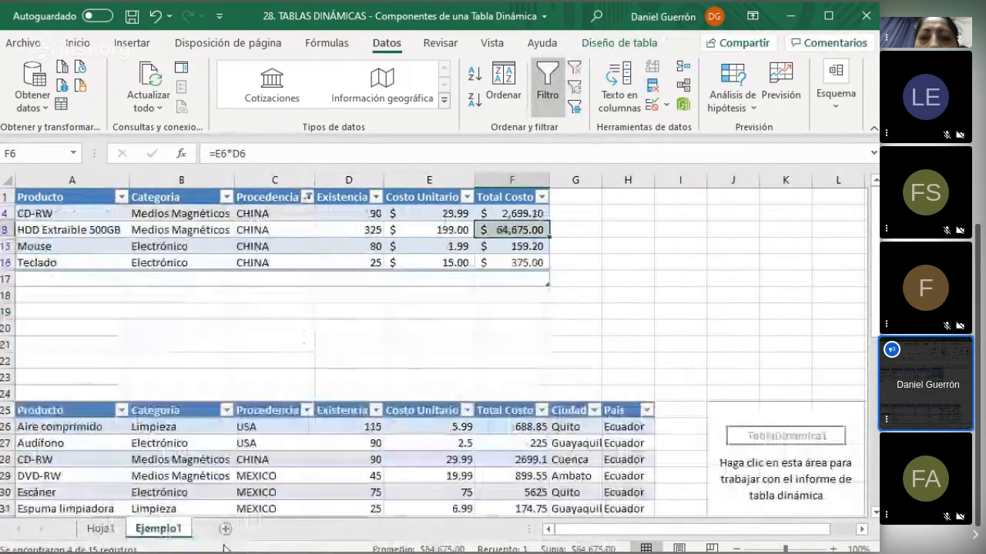
{"action": "left_click", "coordinate": [226, 197]}
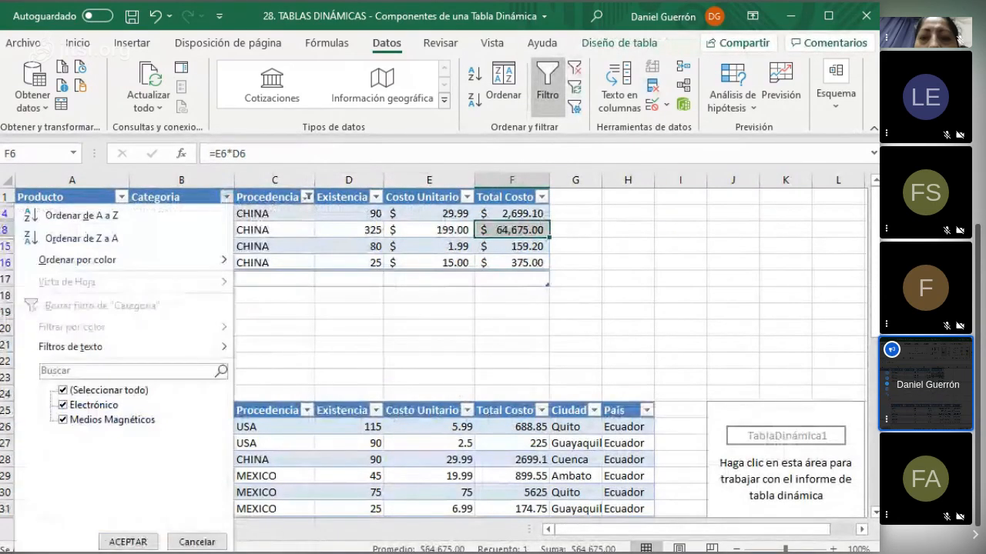
{"action": "left_click", "coordinate": [63, 406]}
{"action": "left_click", "coordinate": [127, 542]}
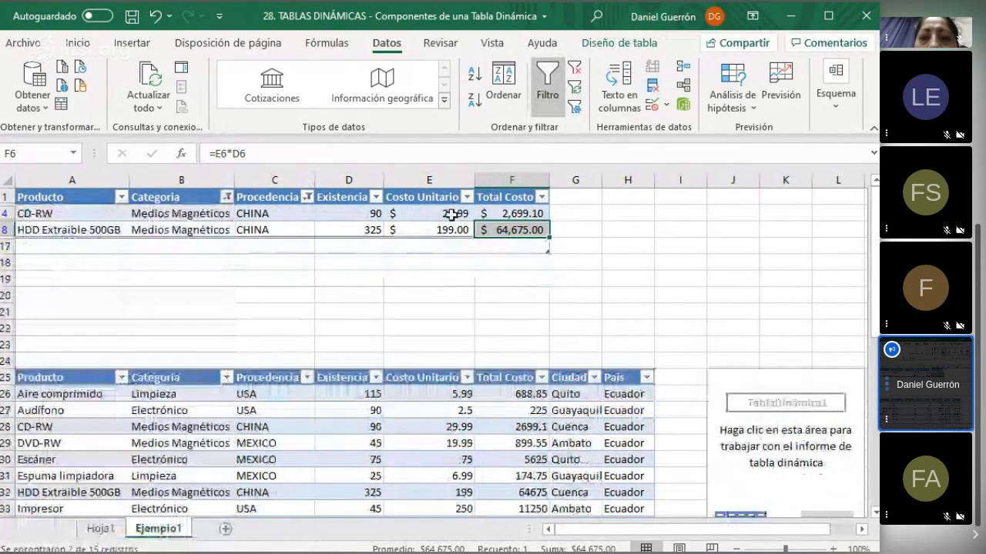
Select the filtered Costo Unitario values on Ejemplo1 and check their sum against the CHINA Medios Magnéticos cell on Hoja1.
{"action": "left_click_drag", "start_coordinate": [447, 213], "coordinate": [446, 235]}
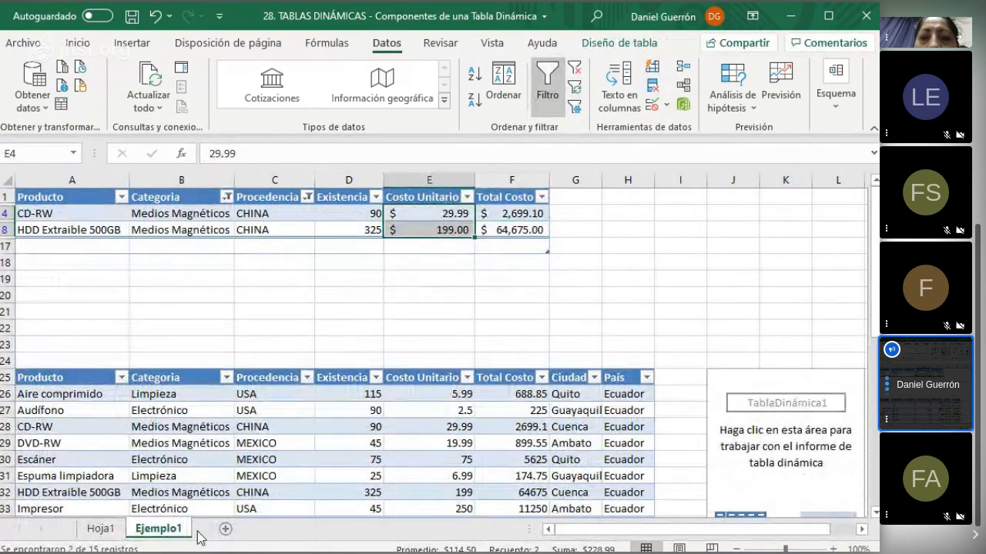
{"action": "left_click", "coordinate": [99, 528]}
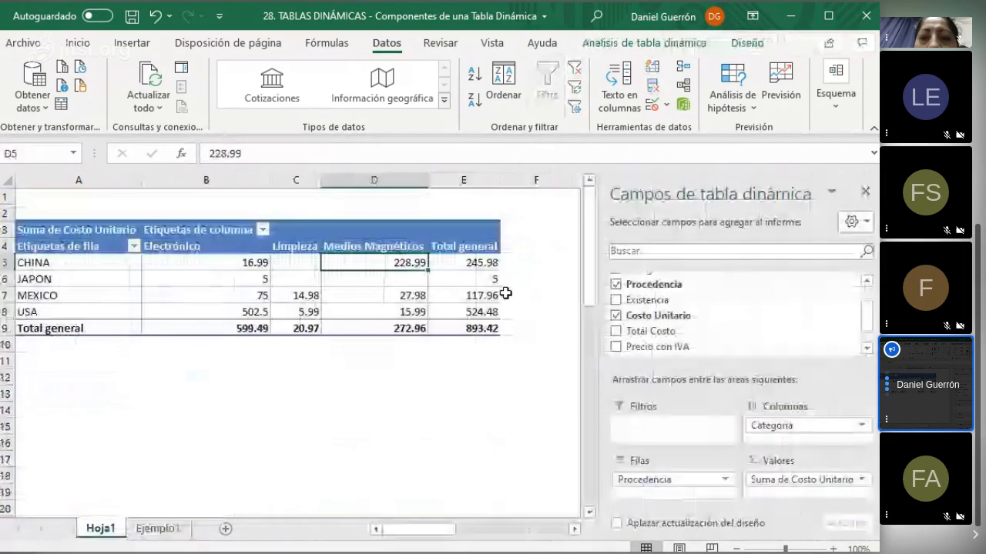
{"action": "left_click", "coordinate": [158, 530]}
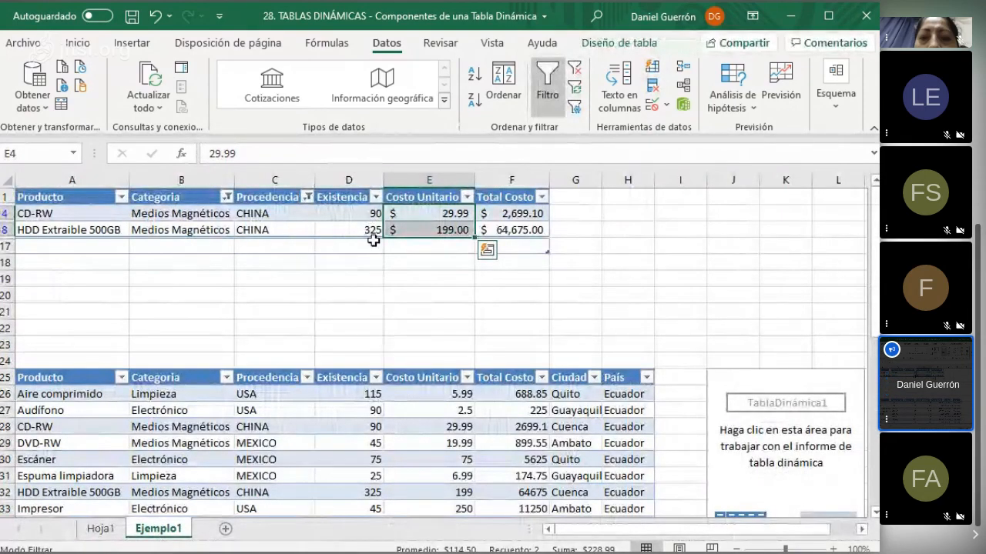
{"action": "left_click", "coordinate": [100, 529]}
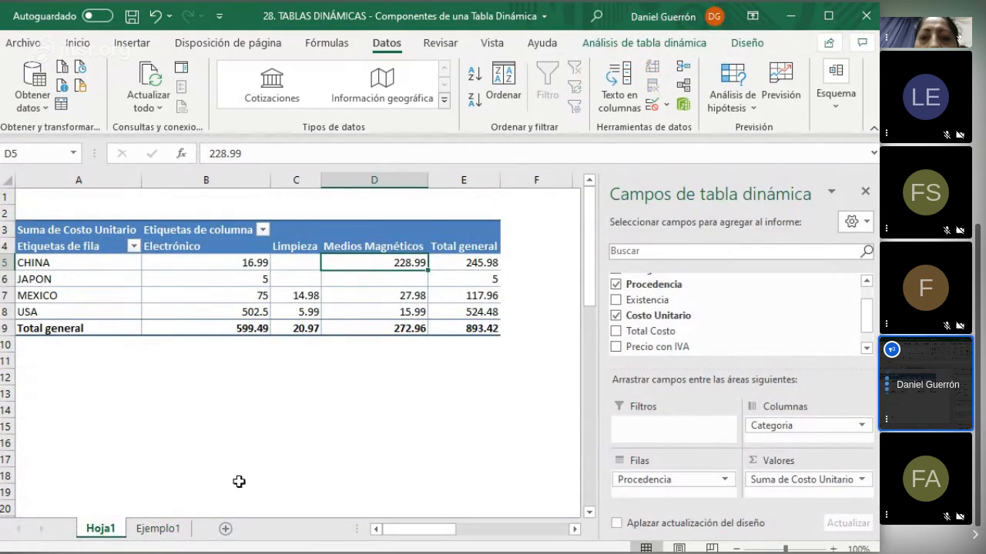
Review the product names and Costo Unitario entries of the filtered CD-RW and HDD Extraible 500GB rows on Ejemplo1.
{"action": "left_click", "coordinate": [158, 529]}
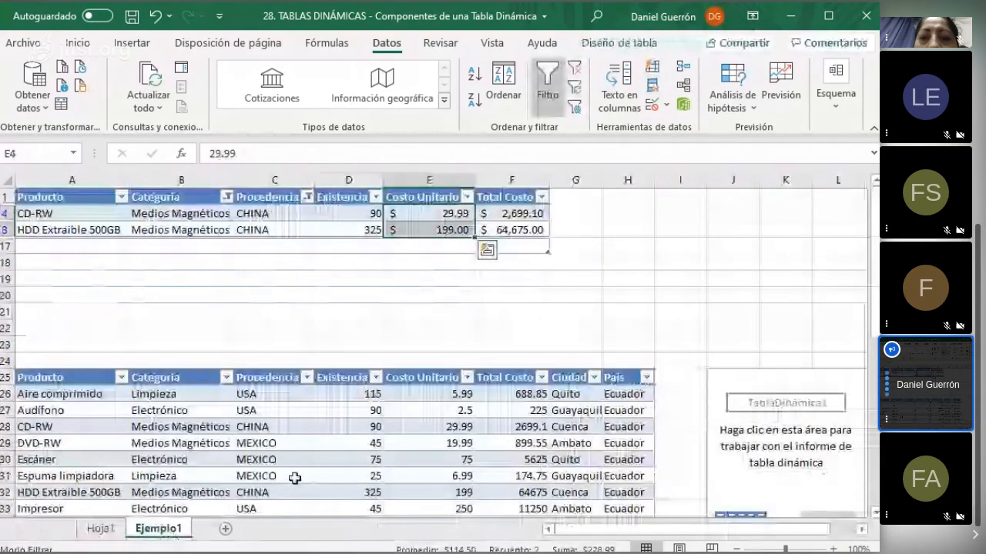
{"action": "left_click", "coordinate": [451, 230]}
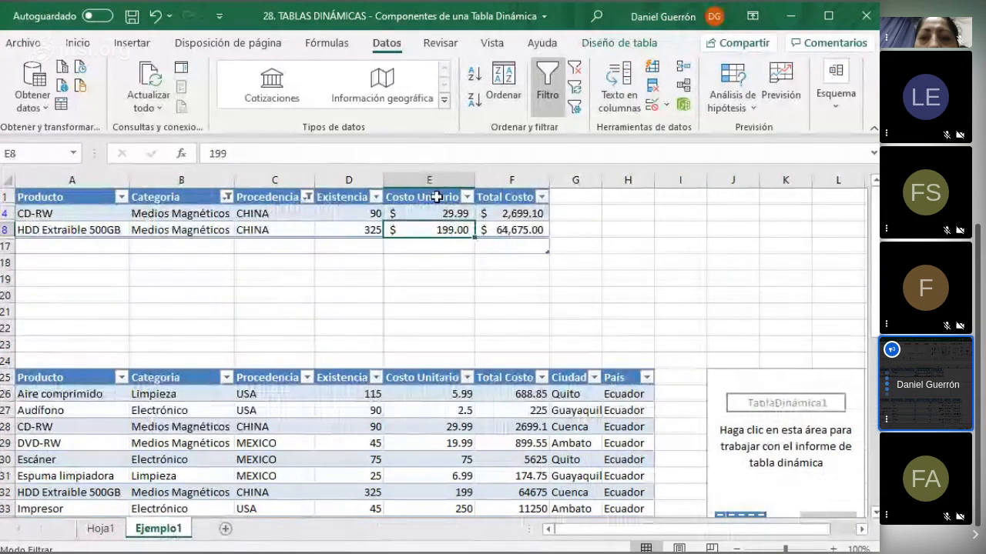
{"action": "left_click", "coordinate": [436, 197]}
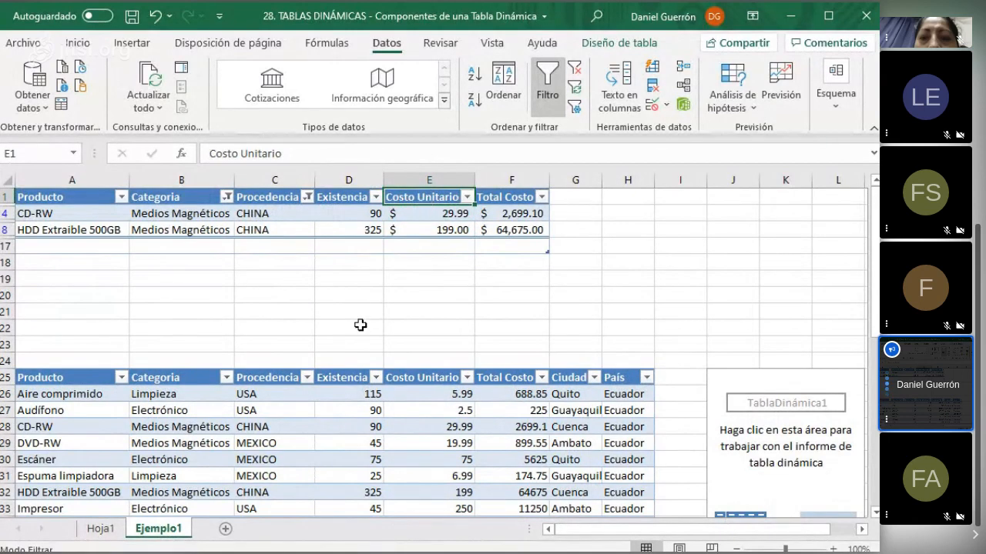
{"action": "left_click", "coordinate": [95, 213]}
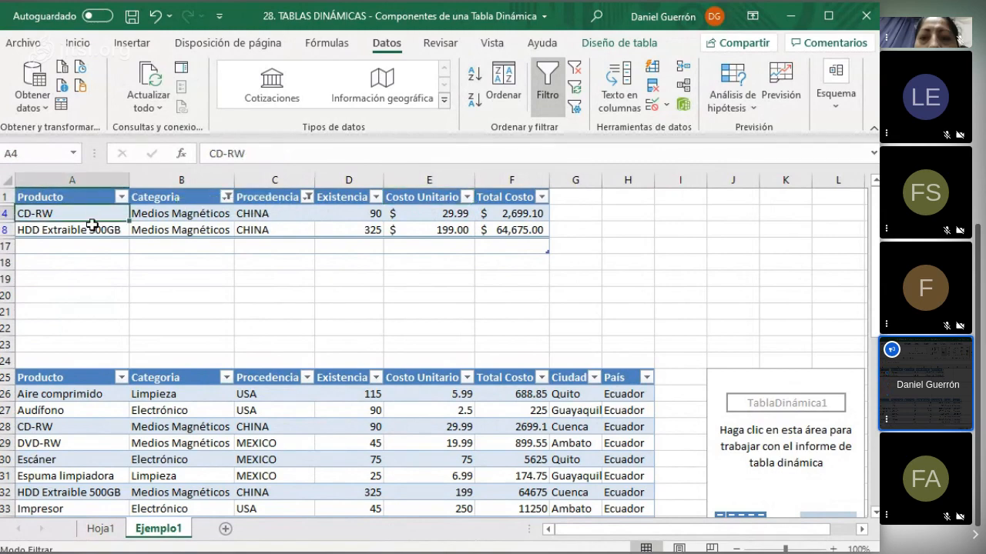
{"action": "left_click", "coordinate": [94, 229]}
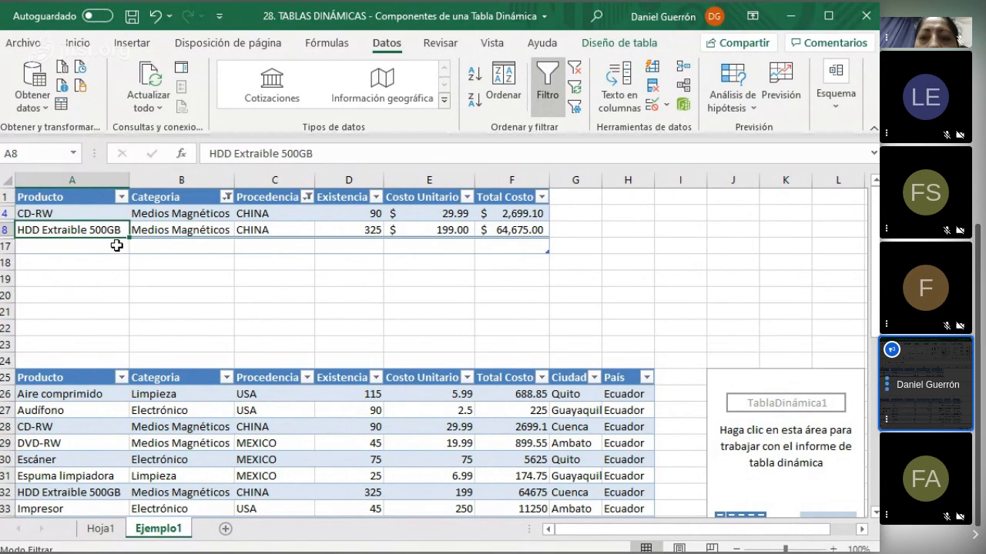
{"action": "left_click", "coordinate": [452, 230]}
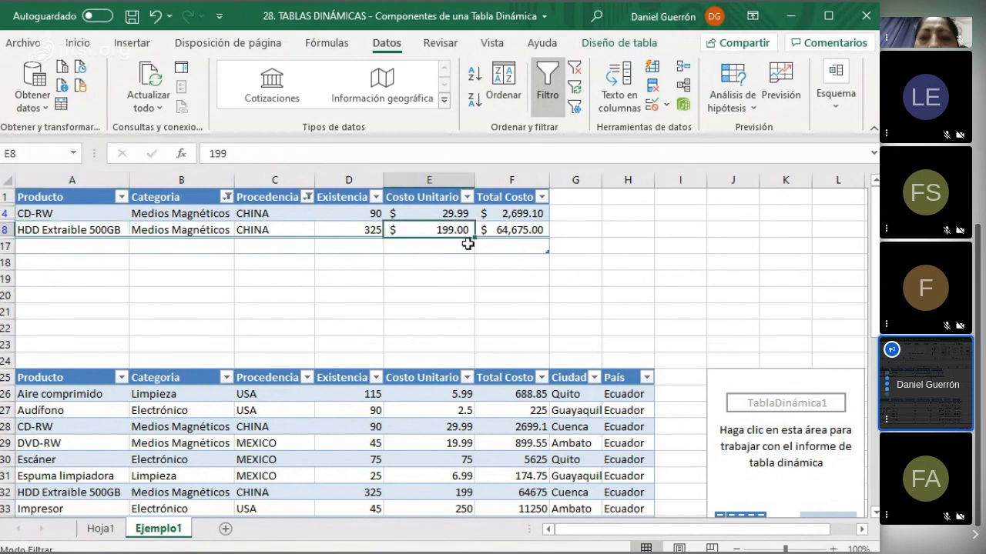
{"action": "left_click", "coordinate": [458, 211]}
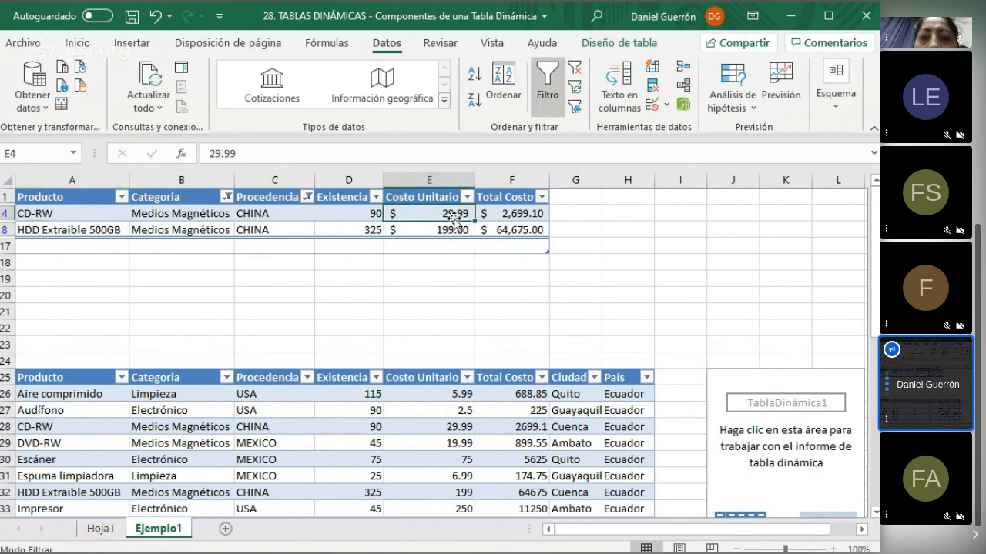
{"action": "left_click_drag", "start_coordinate": [455, 213], "coordinate": [451, 229]}
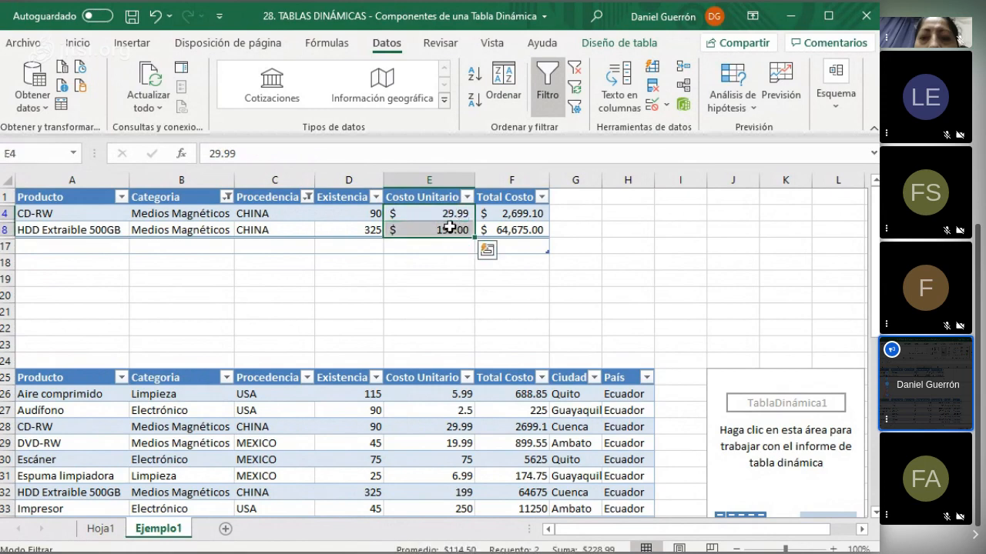
Relate the Medios Magnéticos sums in the pivot table on Hoja1 to the two filtered products on Ejemplo1.
{"action": "left_click", "coordinate": [99, 529]}
{"action": "mouse_move", "coordinate": [397, 263]}
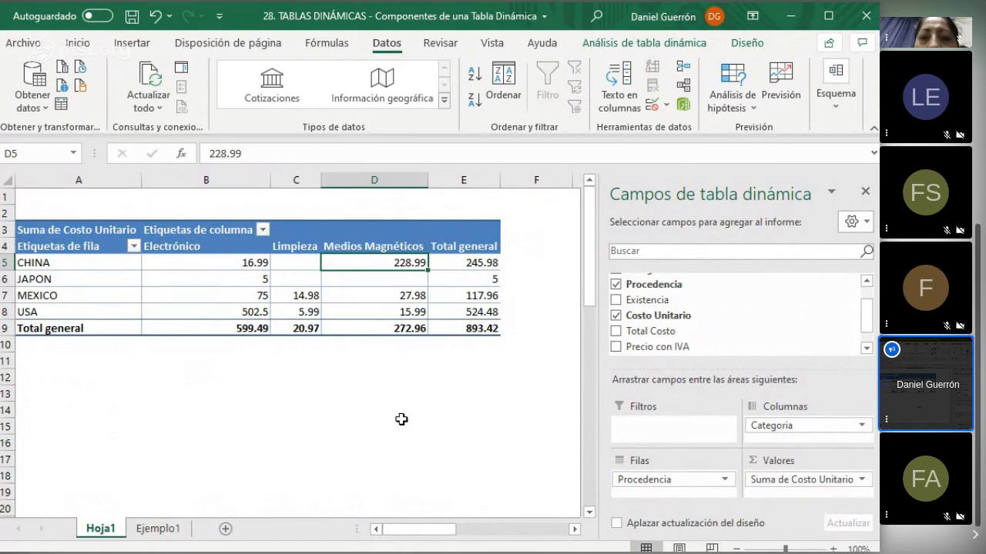
{"action": "mouse_move", "coordinate": [400, 290]}
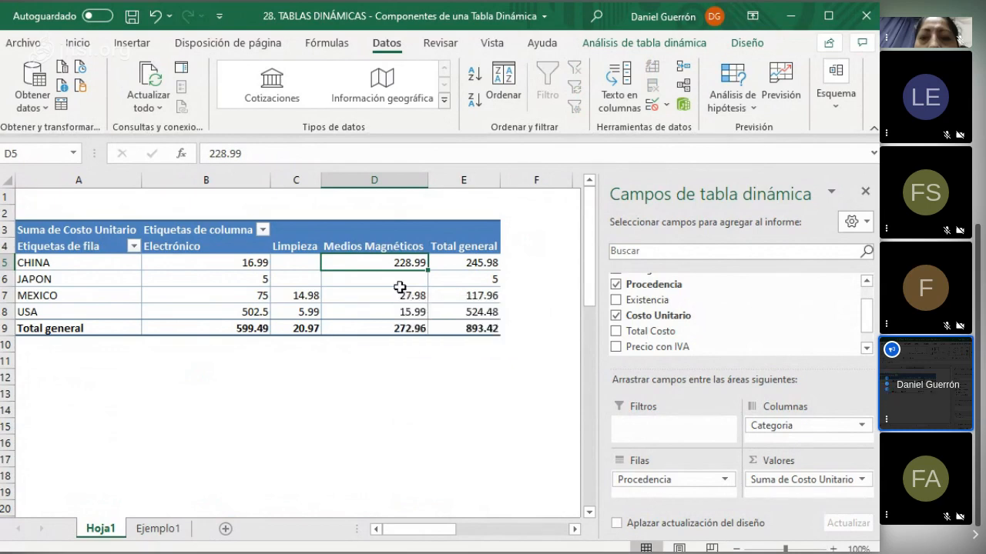
{"action": "left_click", "coordinate": [160, 534]}
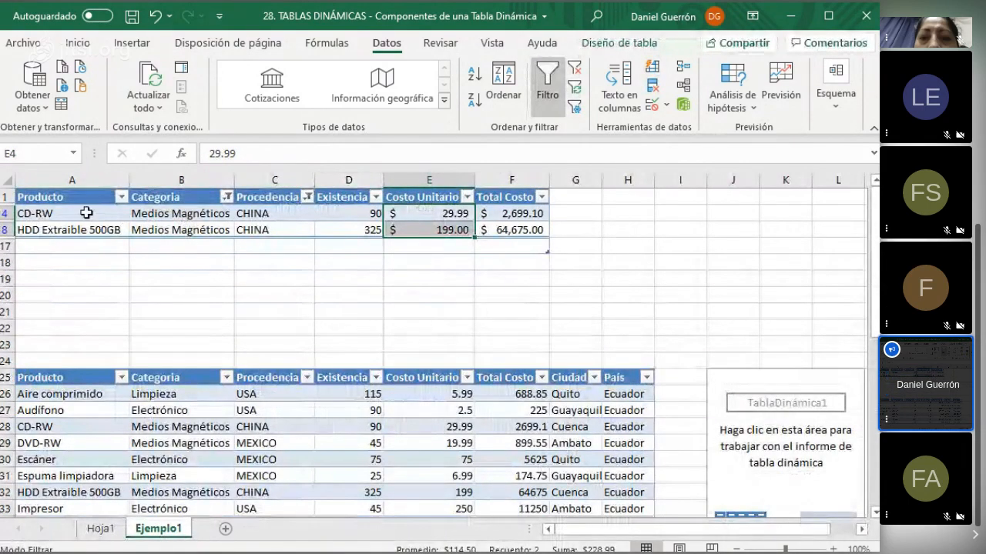
{"action": "left_click_drag", "start_coordinate": [86, 214], "coordinate": [119, 225]}
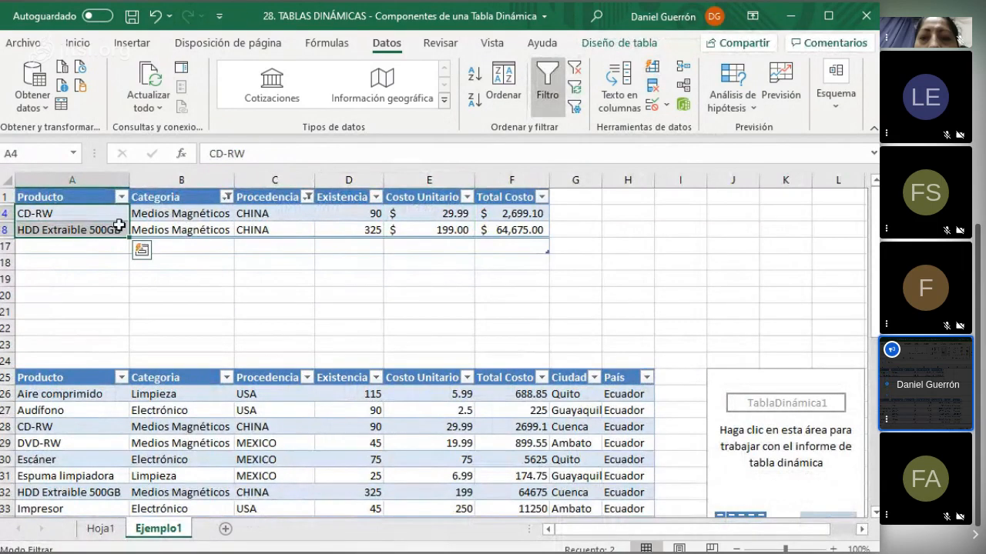
{"action": "left_click", "coordinate": [105, 215]}
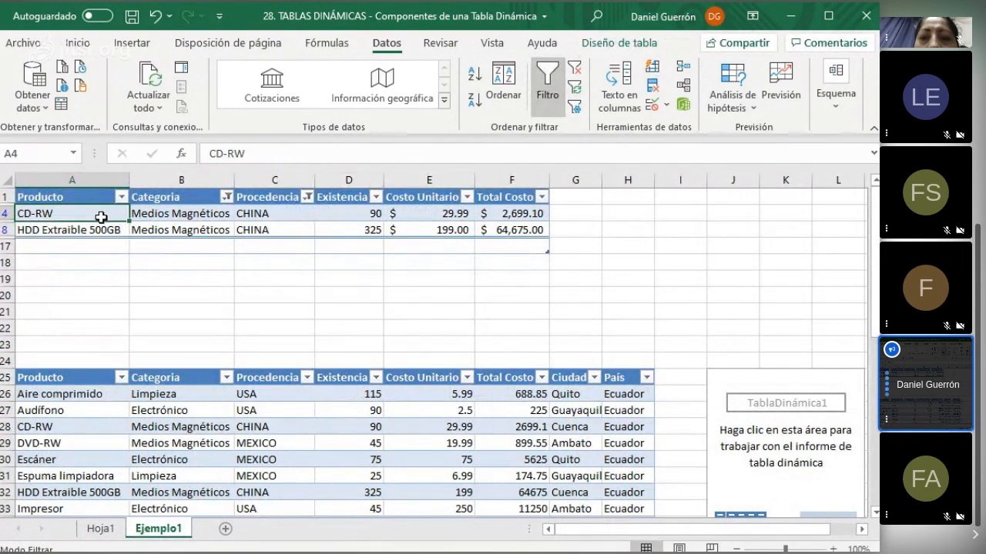
{"action": "left_click", "coordinate": [101, 230]}
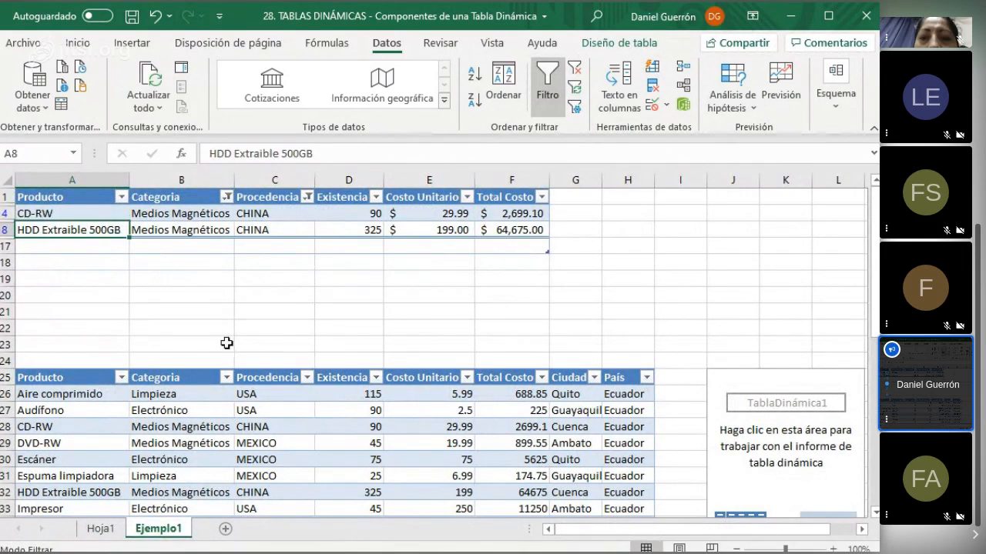
Remove Costo Unitario from the values of the pivot table on Hoja1 and add it back as a value field.
{"action": "left_click", "coordinate": [108, 539]}
{"action": "left_click", "coordinate": [801, 479]}
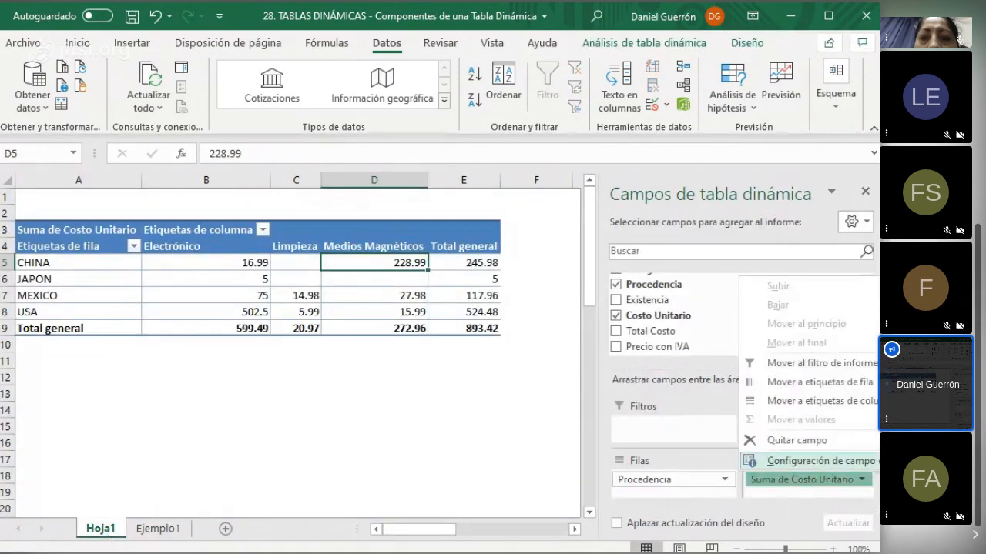
{"action": "left_click", "coordinate": [774, 481]}
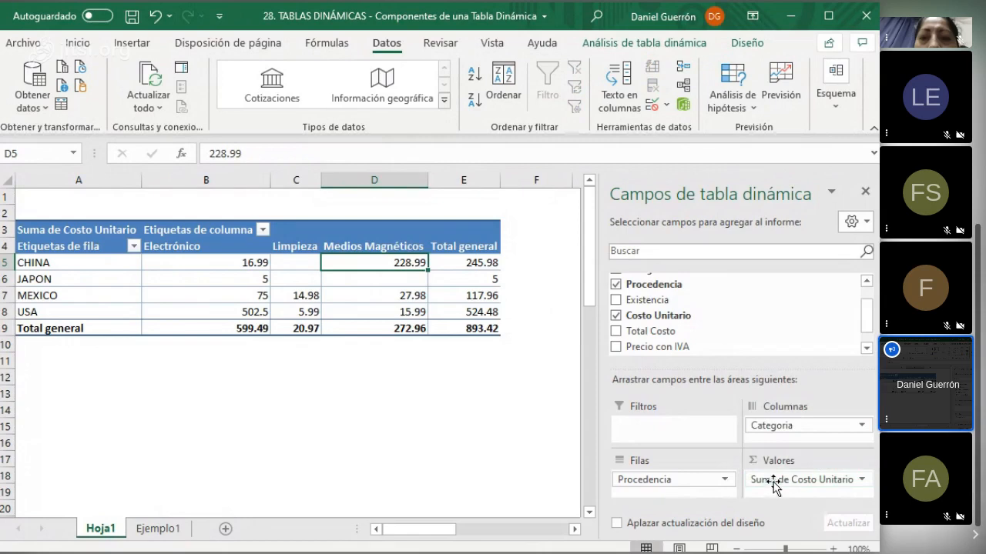
{"action": "left_click", "coordinate": [774, 482]}
{"action": "left_click", "coordinate": [779, 440]}
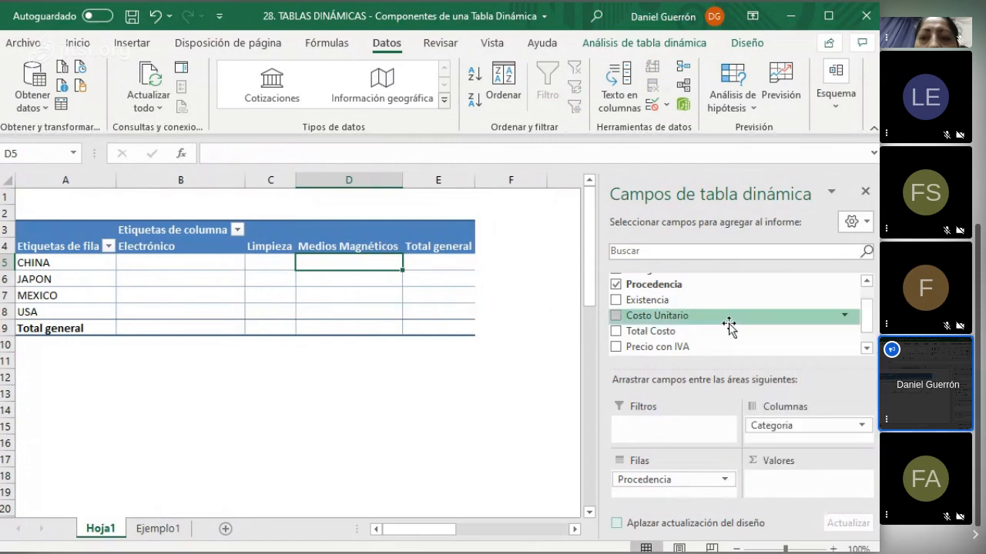
{"action": "scroll", "coordinate": [865, 324], "scroll_direction": "down", "scroll_amount": 1}
{"action": "left_click_drag", "start_coordinate": [685, 294], "coordinate": [806, 485]}
Summarize the Costo Unitario value field by Promedio.
{"action": "left_click", "coordinate": [812, 480]}
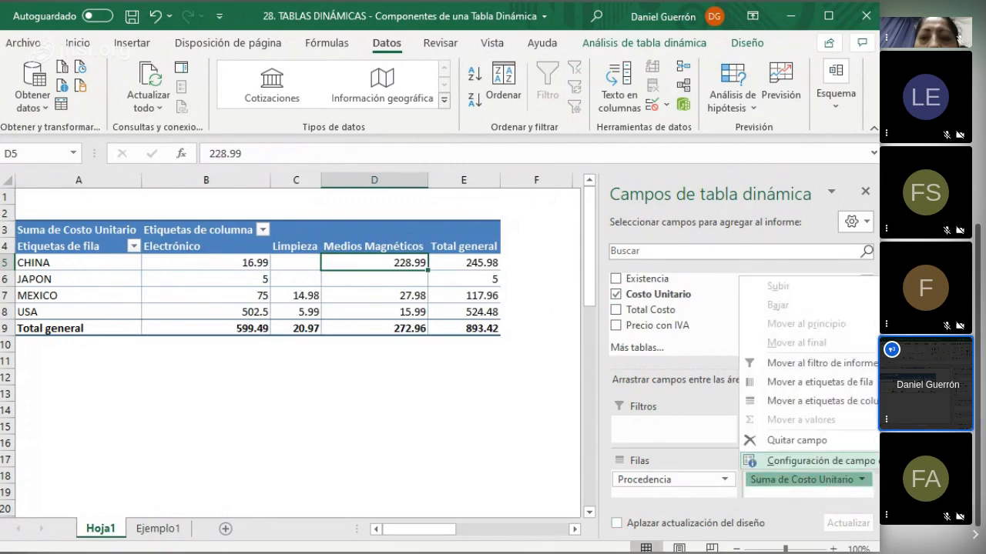
{"action": "left_click", "coordinate": [778, 461]}
{"action": "left_click", "coordinate": [262, 337]}
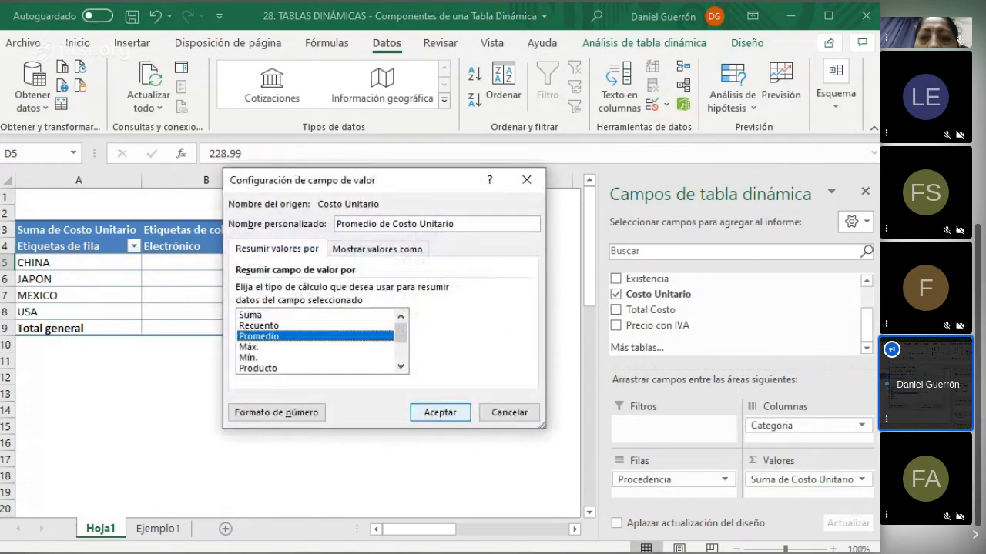
{"action": "left_click", "coordinate": [457, 415]}
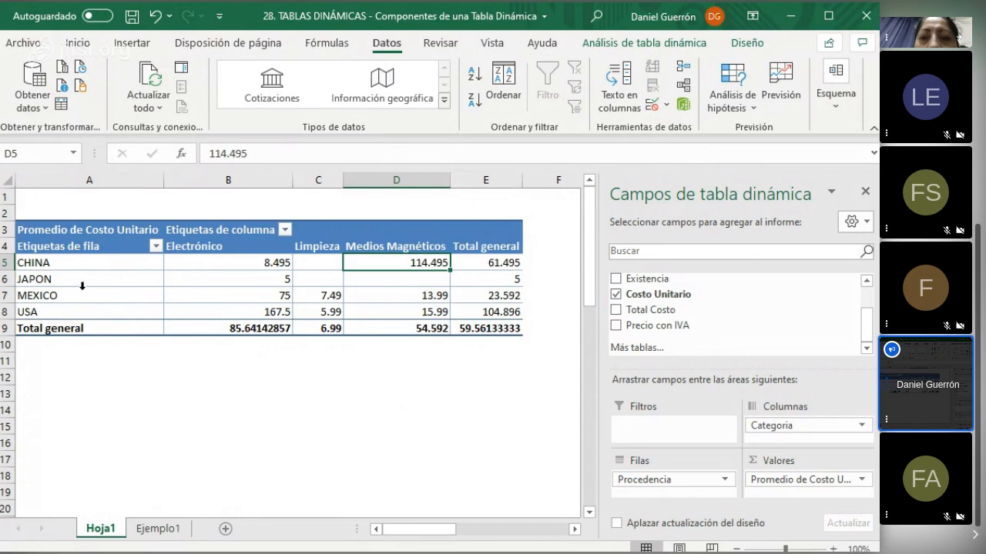
Compare the CHINA Medios Magnéticos average in the pivot table with the filtered CD-RW and HDD Extraible 500GB rows on Ejemplo1.
{"action": "left_click", "coordinate": [80, 262]}
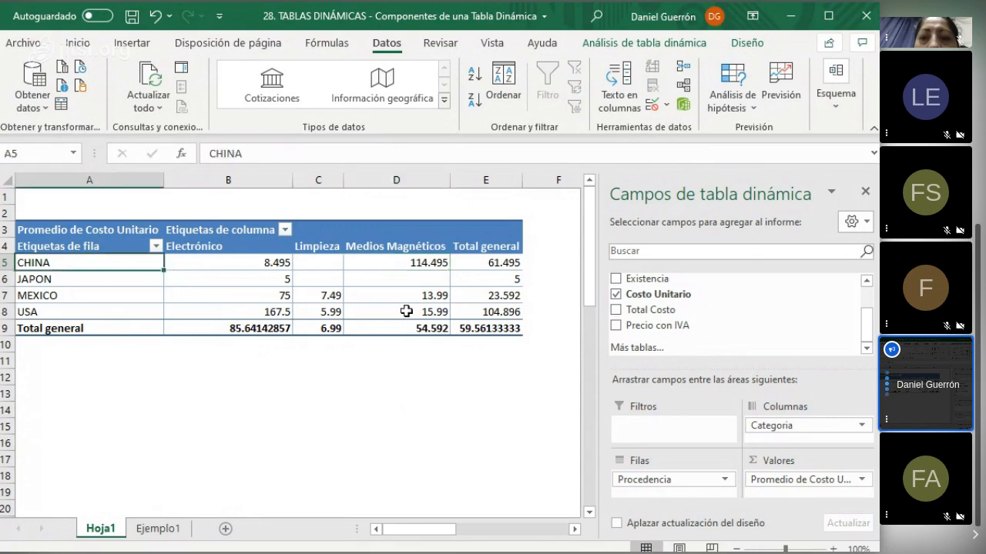
{"action": "left_click", "coordinate": [418, 262]}
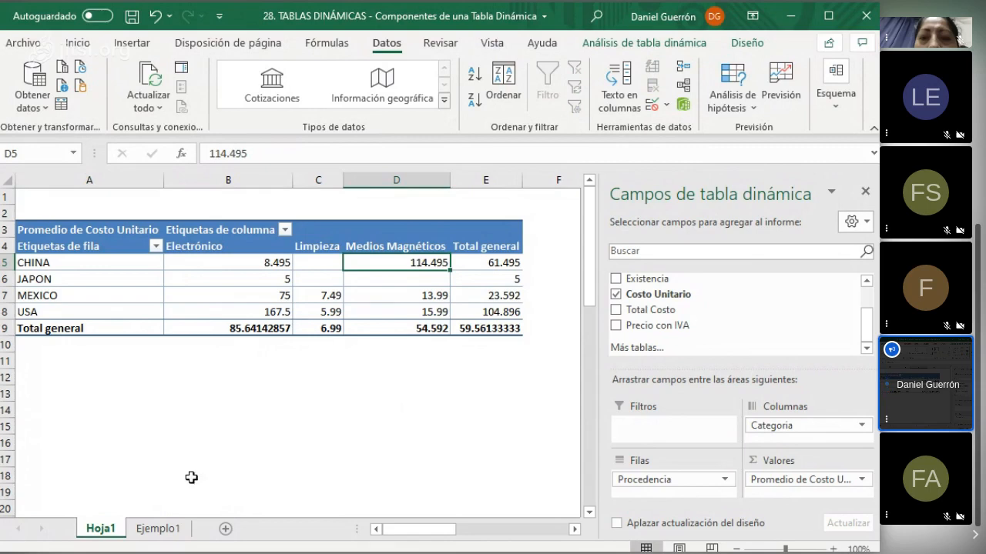
{"action": "left_click", "coordinate": [158, 529]}
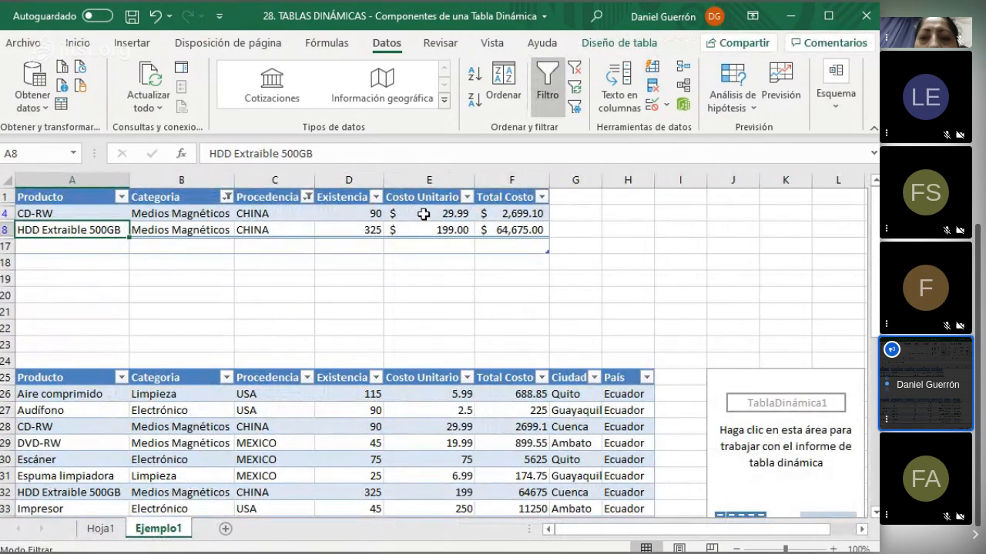
{"action": "left_click", "coordinate": [90, 215]}
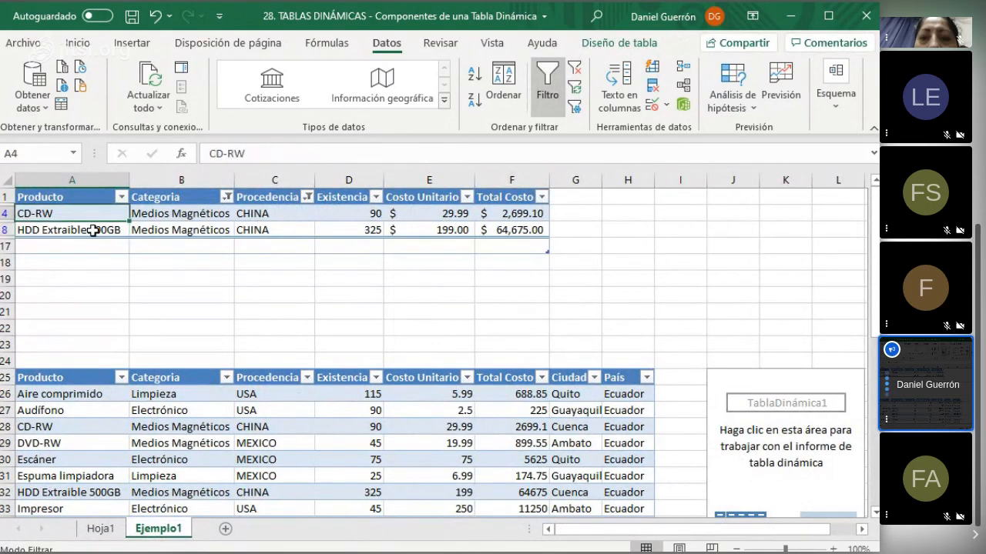
{"action": "left_click", "coordinate": [93, 230]}
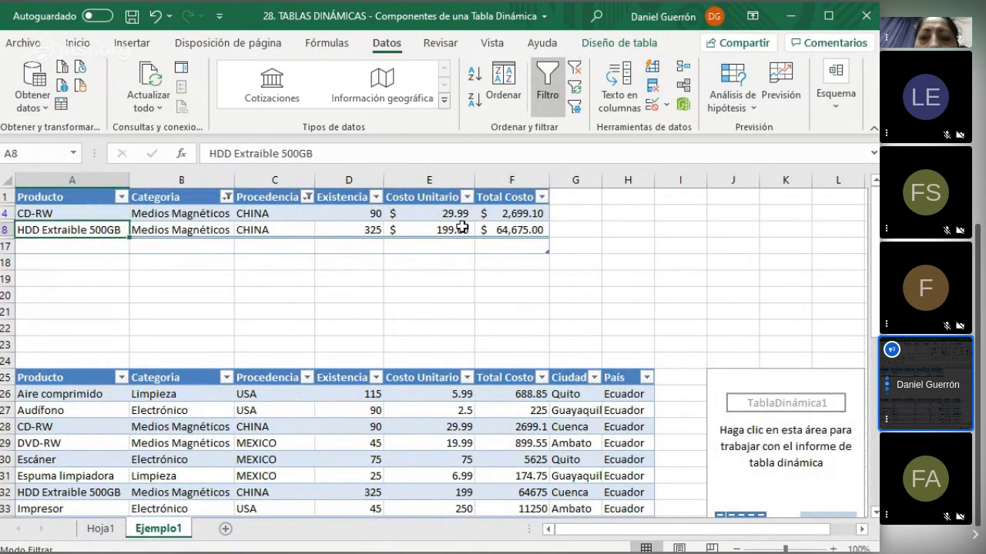
{"action": "left_click", "coordinate": [104, 529]}
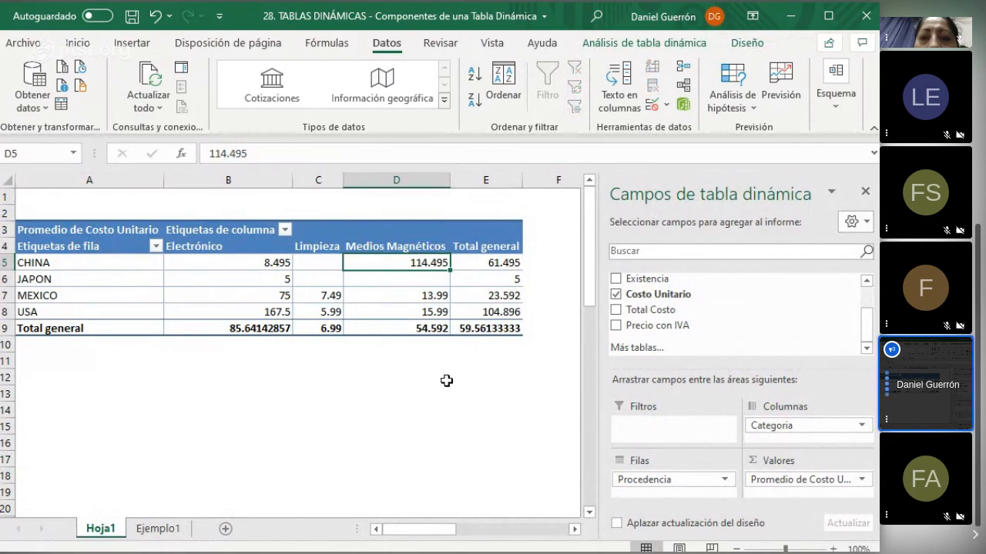
Compare the Filtro, Columna, Fila and Valor diagram further down Hoja1 with the layout of the pivot table.
{"action": "left_click", "coordinate": [351, 440]}
{"action": "scroll", "coordinate": [371, 429], "scroll_direction": "down", "scroll_amount": 8}
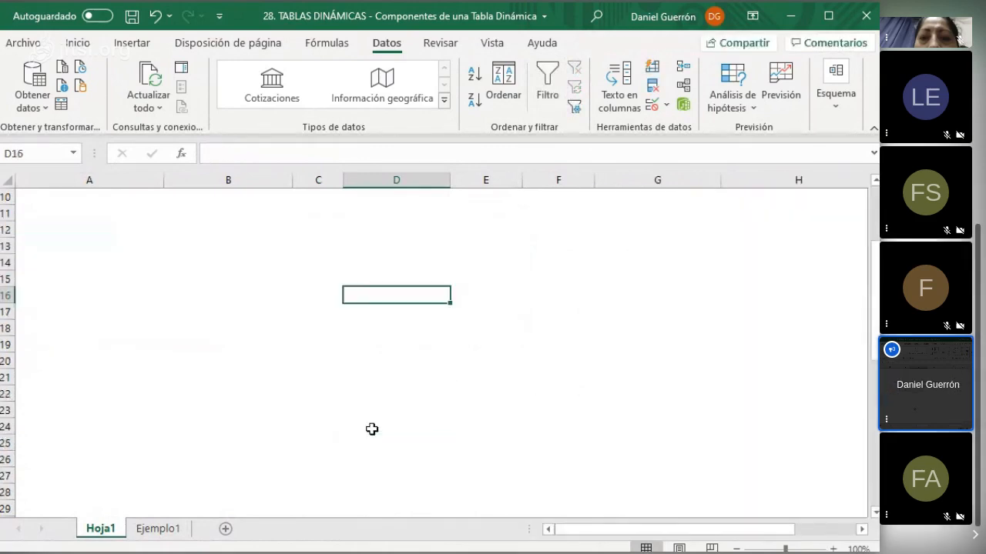
{"action": "scroll", "coordinate": [371, 432], "scroll_direction": "down", "scroll_amount": 2}
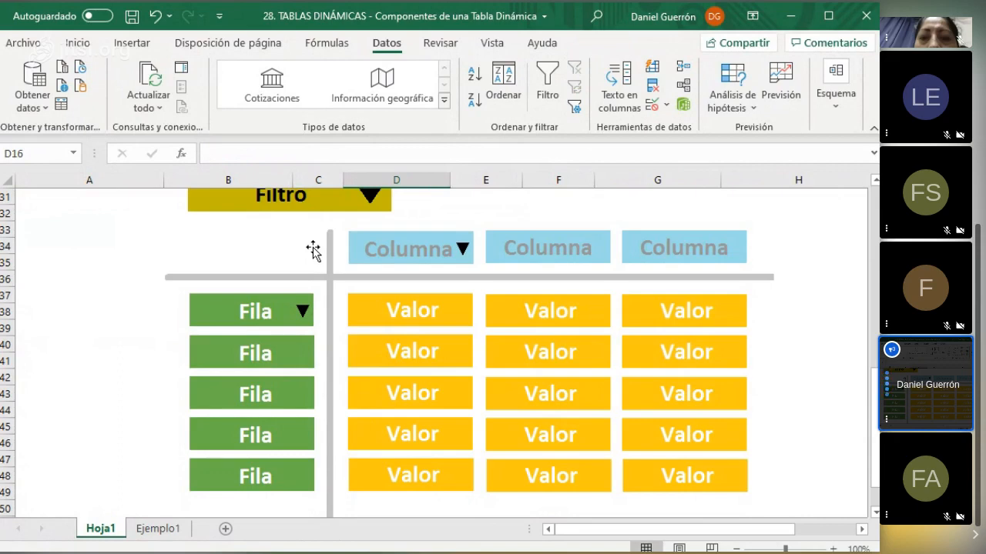
{"action": "scroll", "coordinate": [333, 277], "scroll_direction": "up", "scroll_amount": 10}
{"action": "left_click", "coordinate": [223, 274]}
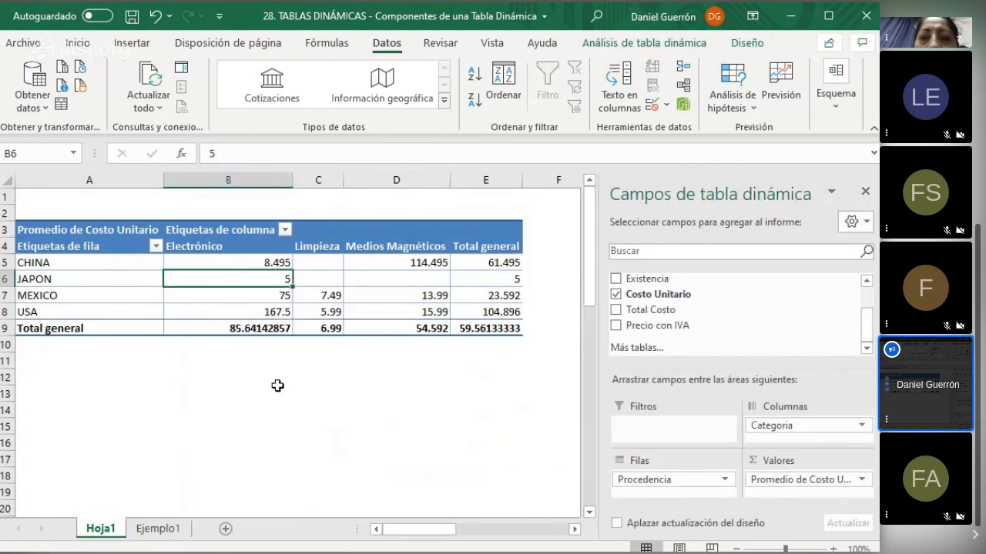
{"action": "scroll", "coordinate": [516, 469], "scroll_direction": "down", "scroll_amount": 7}
{"action": "scroll", "coordinate": [516, 469], "scroll_direction": "down", "scroll_amount": 3}
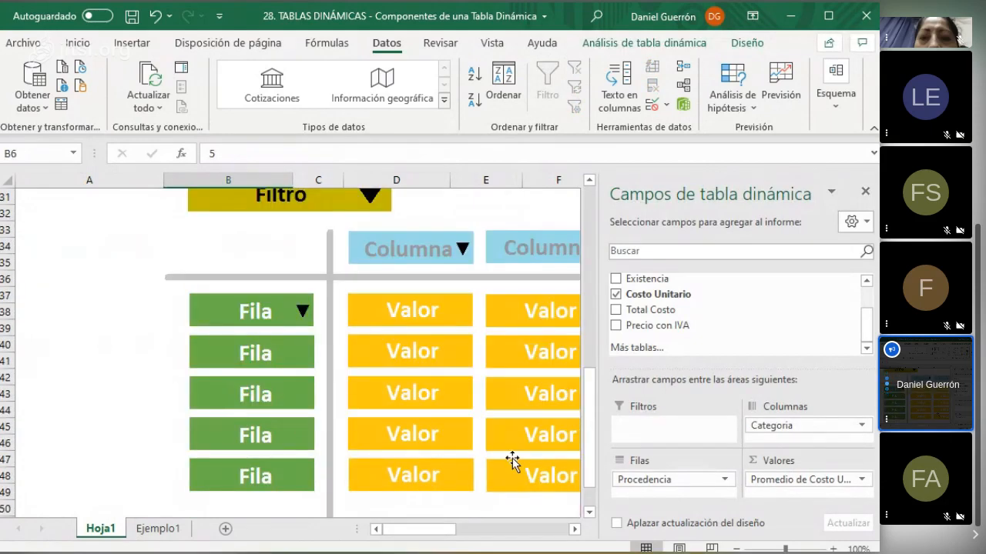
{"action": "left_click_drag", "start_coordinate": [434, 530], "coordinate": [447, 536]}
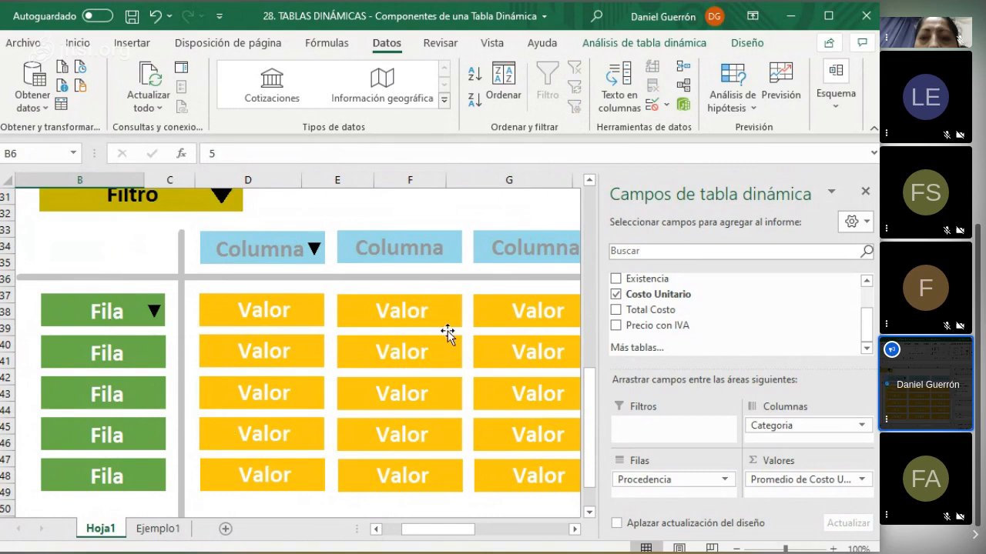
{"action": "scroll", "coordinate": [385, 368], "scroll_direction": "up", "scroll_amount": 10}
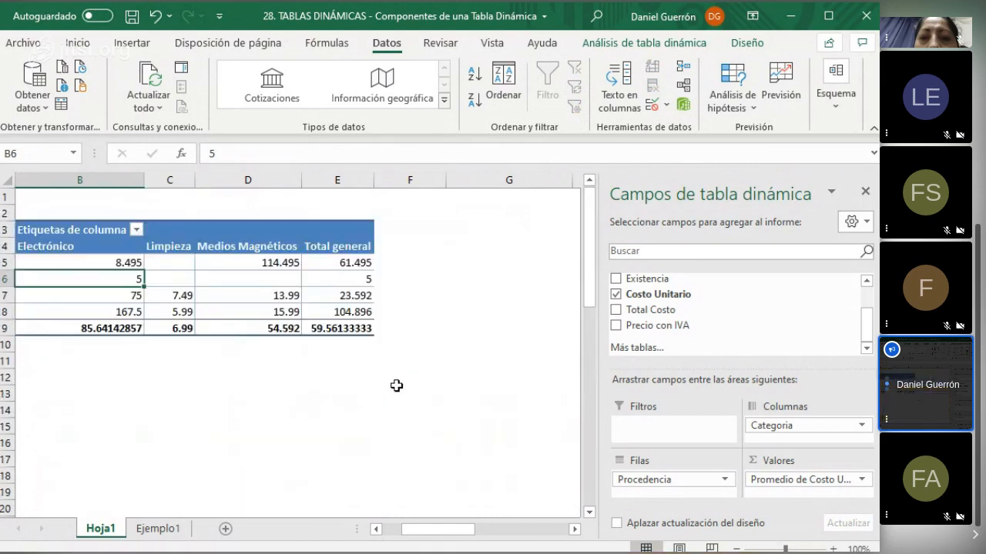
Examine the MEXICO row's Costo Unitario averages across the categories in the pivot table.
{"action": "left_click_drag", "start_coordinate": [421, 530], "coordinate": [404, 532]}
{"action": "left_click", "coordinate": [319, 301]}
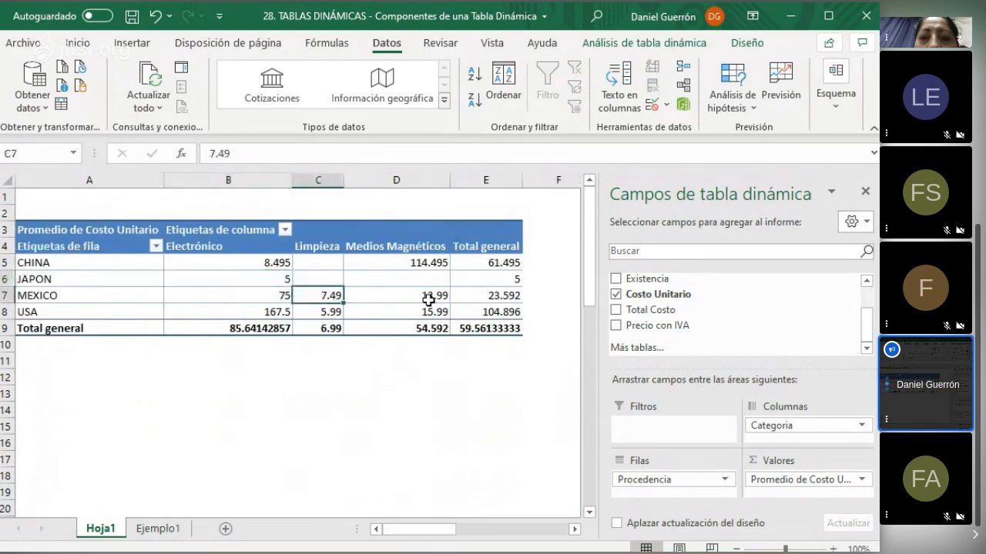
{"action": "key", "text": "Right"}
{"action": "left_click", "coordinate": [290, 295]}
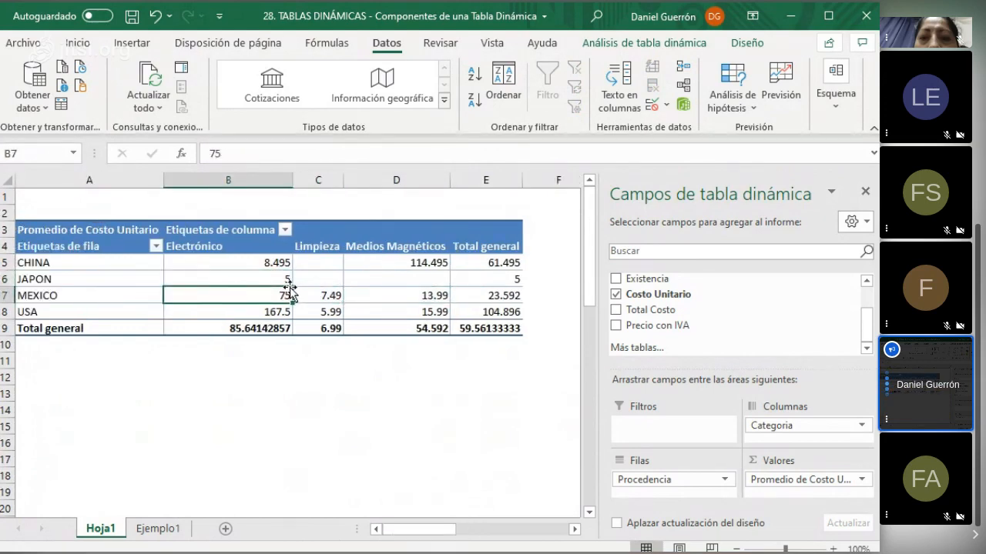
Review the summary functions available for Costo Unitario, including Suma, Desvest and Varp, and keep Promedio selected.
{"action": "left_click", "coordinate": [797, 484]}
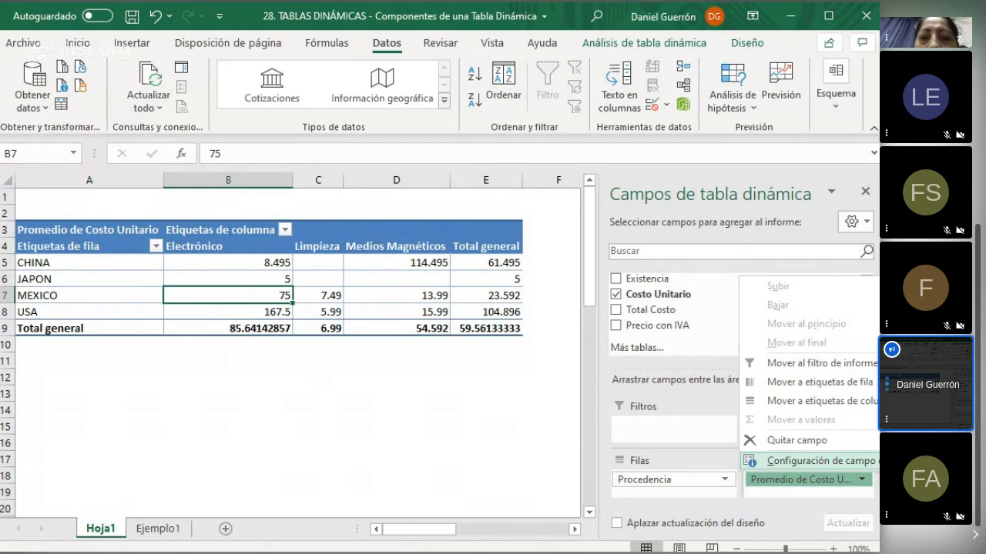
{"action": "left_click", "coordinate": [803, 461]}
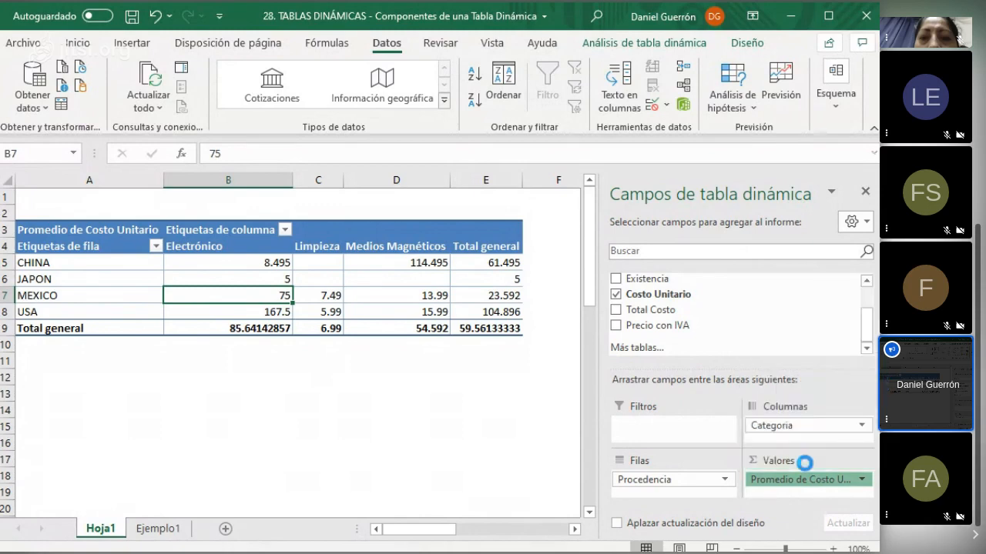
{"action": "mouse_move", "coordinate": [384, 179]}
{"action": "left_mouse_down"}
{"action": "mouse_move", "coordinate": [325, 170]}
{"action": "mouse_move", "coordinate": [381, 181]}
{"action": "mouse_move", "coordinate": [375, 175]}
{"action": "left_mouse_up"}
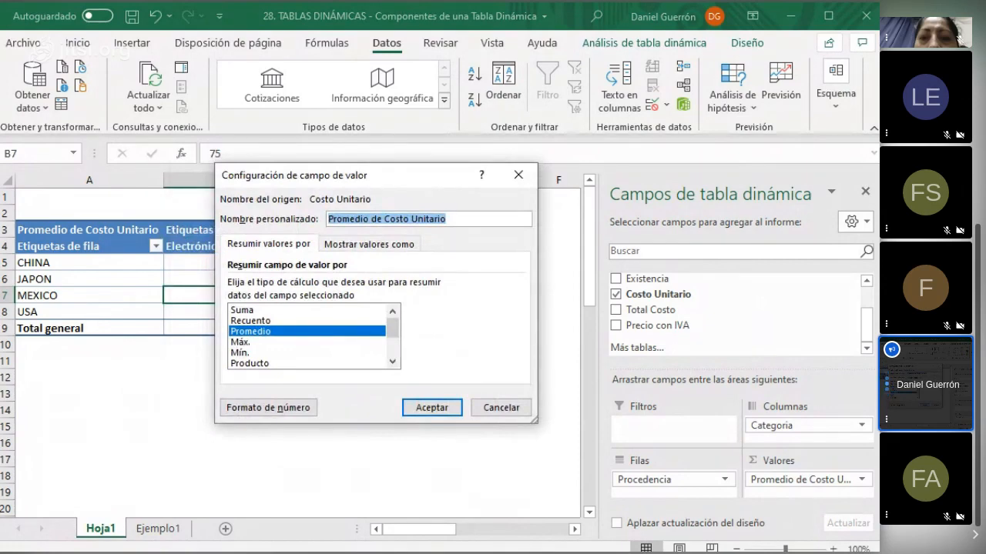
{"action": "left_click", "coordinate": [243, 311]}
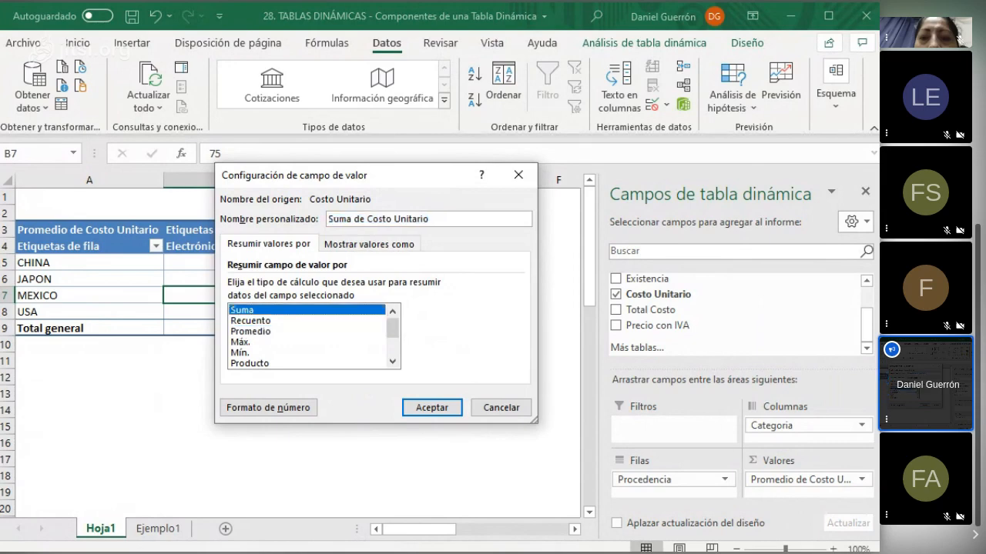
{"action": "left_click_drag", "start_coordinate": [393, 329], "coordinate": [393, 347]}
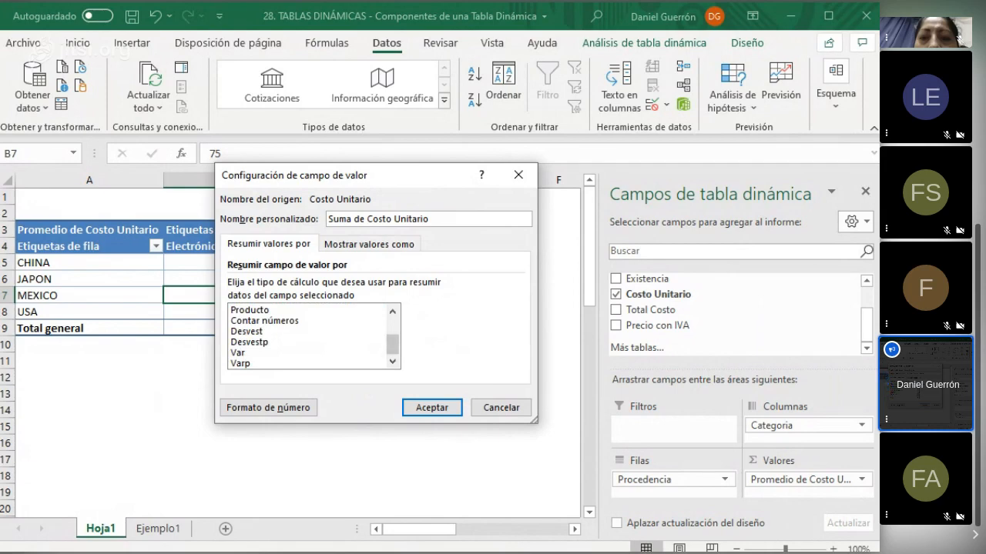
{"action": "left_click", "coordinate": [247, 332]}
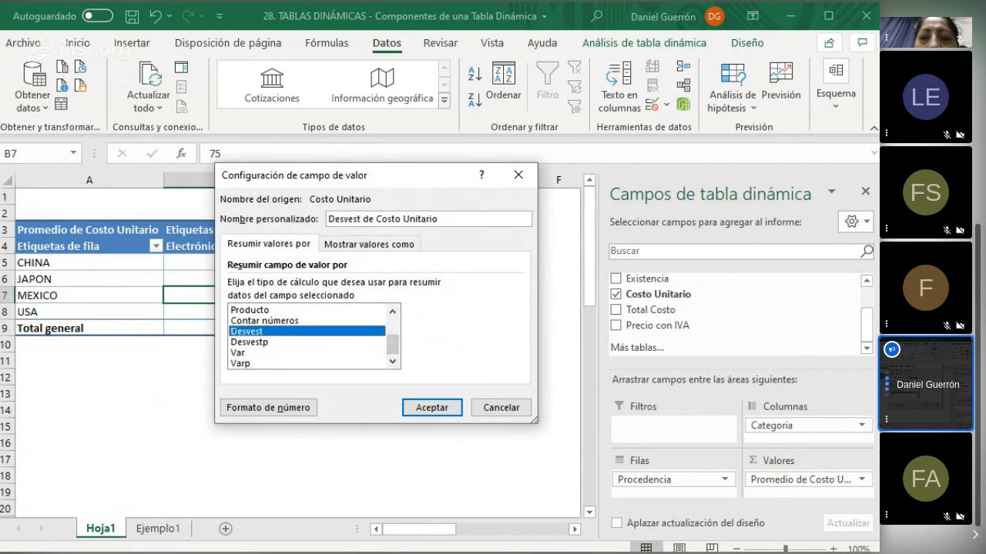
{"action": "left_click", "coordinate": [241, 364]}
{"action": "scroll", "coordinate": [241, 364], "scroll_direction": "up", "scroll_amount": 2}
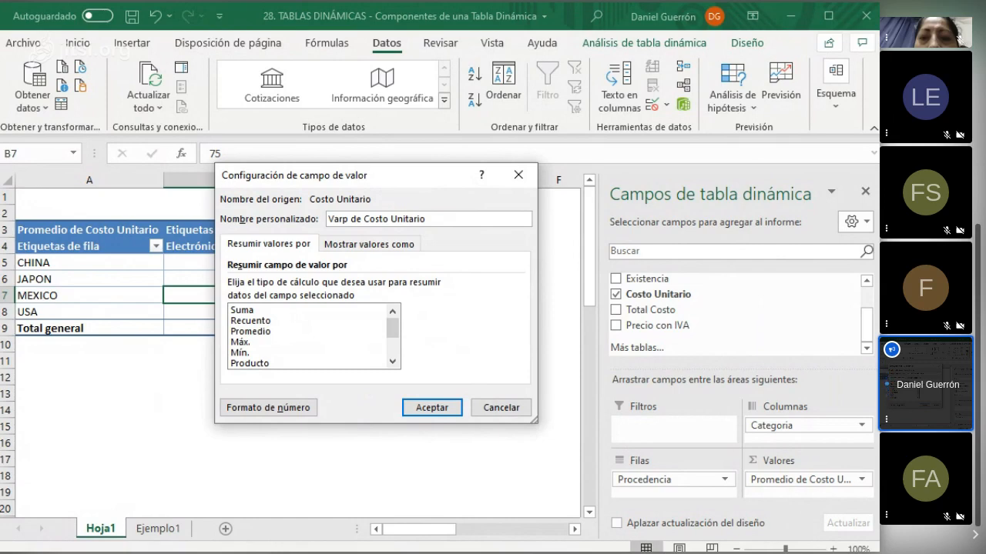
{"action": "left_click", "coordinate": [242, 311]}
{"action": "left_click", "coordinate": [251, 332]}
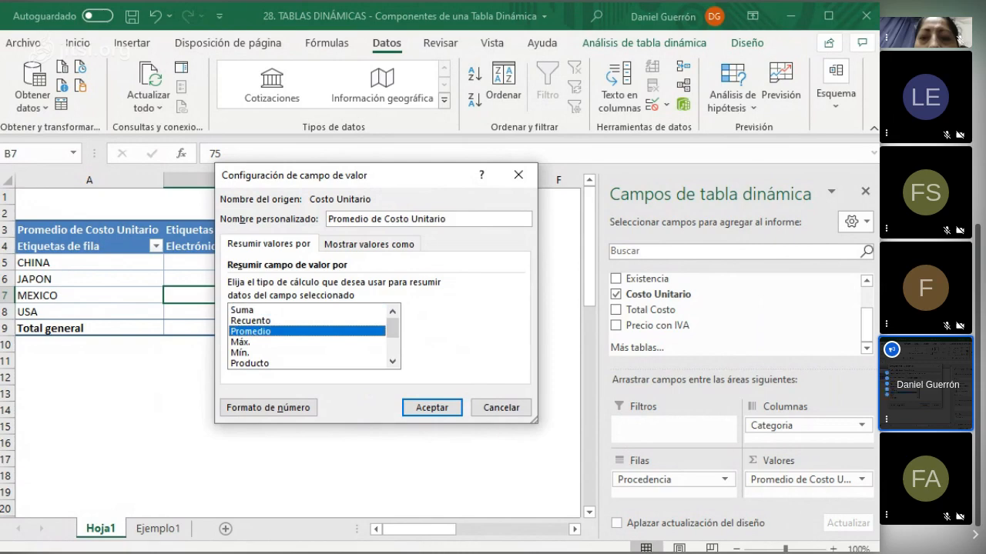
{"action": "left_click", "coordinate": [431, 407]}
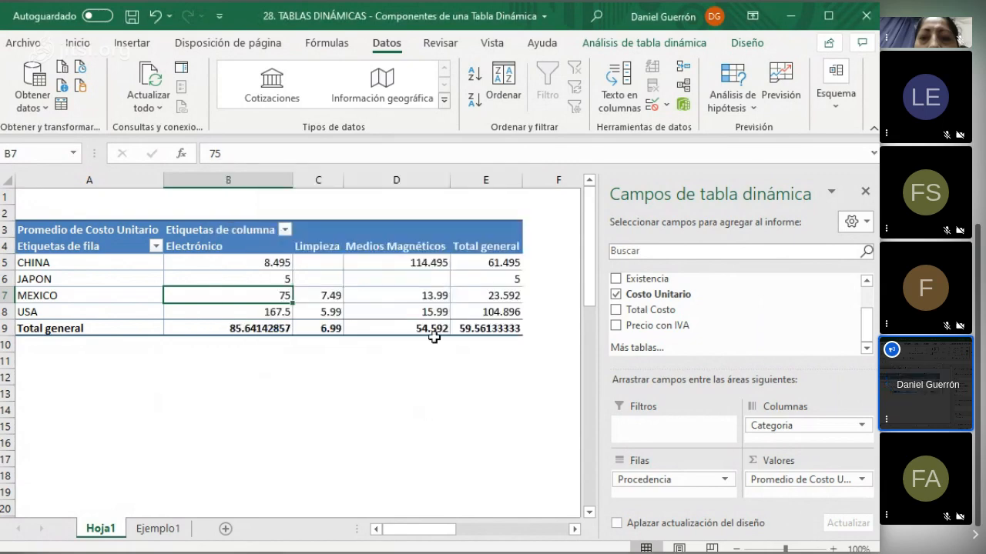
Replace Costo Unitario with Total Costo as the value field of the pivot table.
{"action": "left_click", "coordinate": [414, 265]}
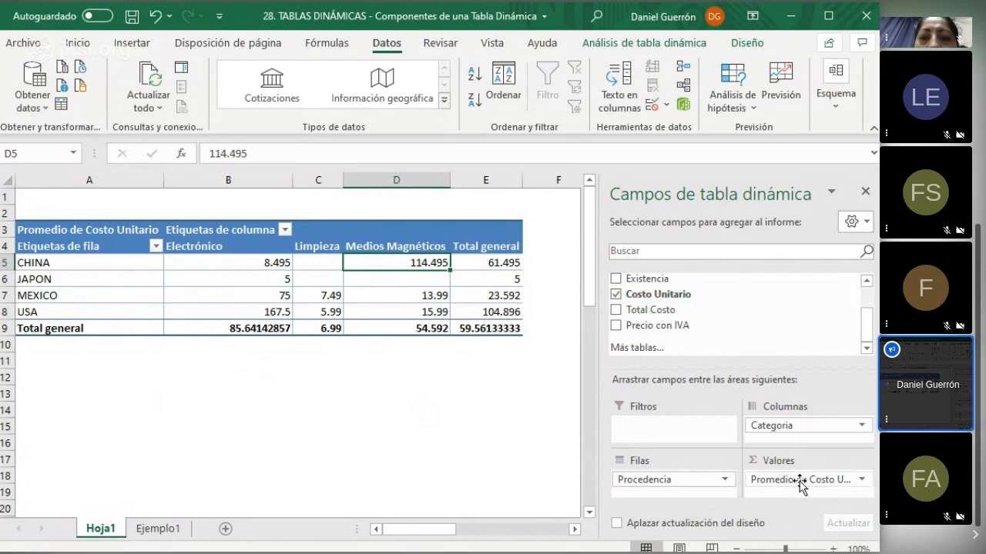
{"action": "mouse_move", "coordinate": [797, 481]}
{"action": "left_mouse_down"}
{"action": "mouse_move", "coordinate": [698, 313]}
{"action": "mouse_move", "coordinate": [801, 474]}
{"action": "left_mouse_up"}
{"action": "scroll", "coordinate": [698, 341], "scroll_direction": "down", "scroll_amount": 1}
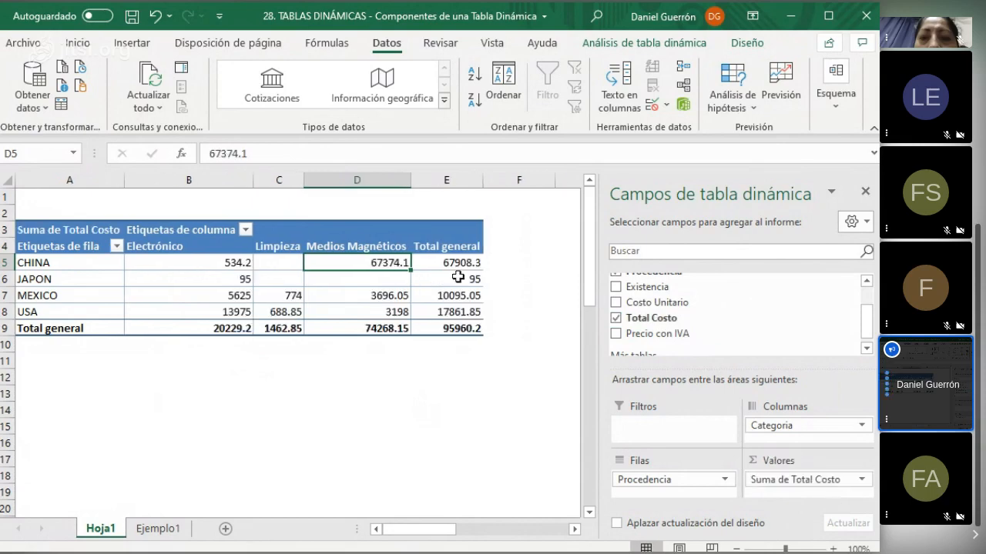
Summarize the Total Costo value field by Promedio and inspect the details of the USA Medios Magnéticos value.
{"action": "left_click", "coordinate": [856, 479]}
{"action": "left_click", "coordinate": [821, 462]}
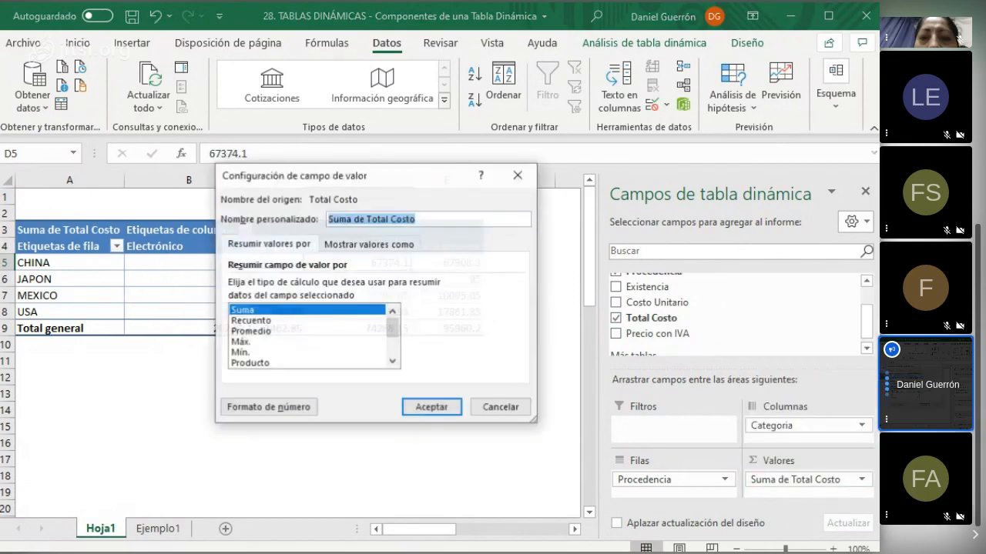
{"action": "left_click", "coordinate": [251, 331]}
{"action": "left_click", "coordinate": [446, 408]}
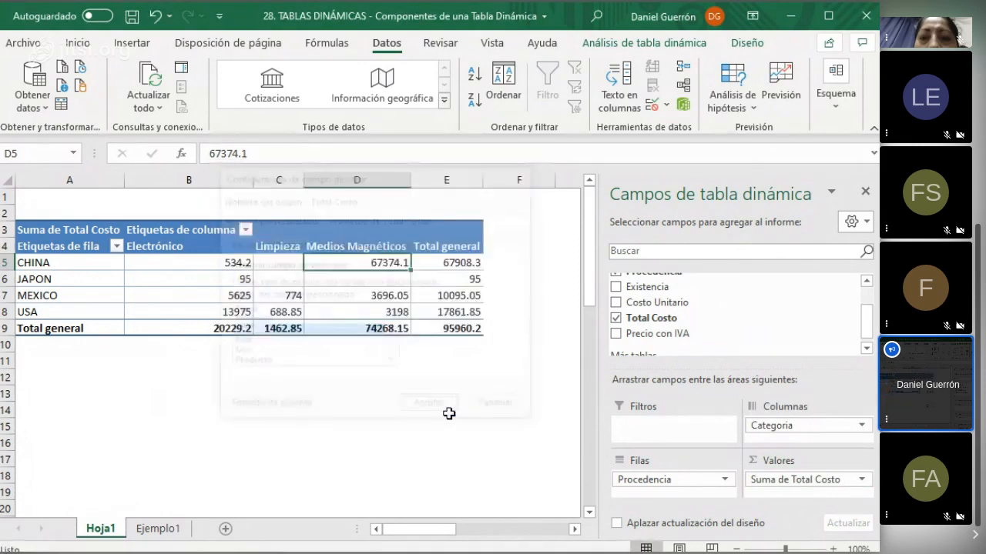
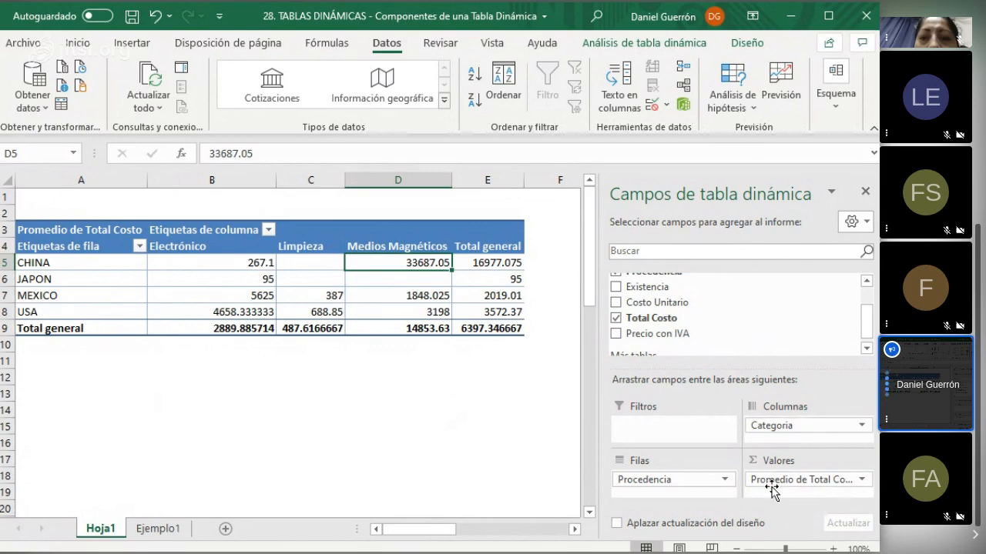
{"action": "mouse_move", "coordinate": [352, 305]}
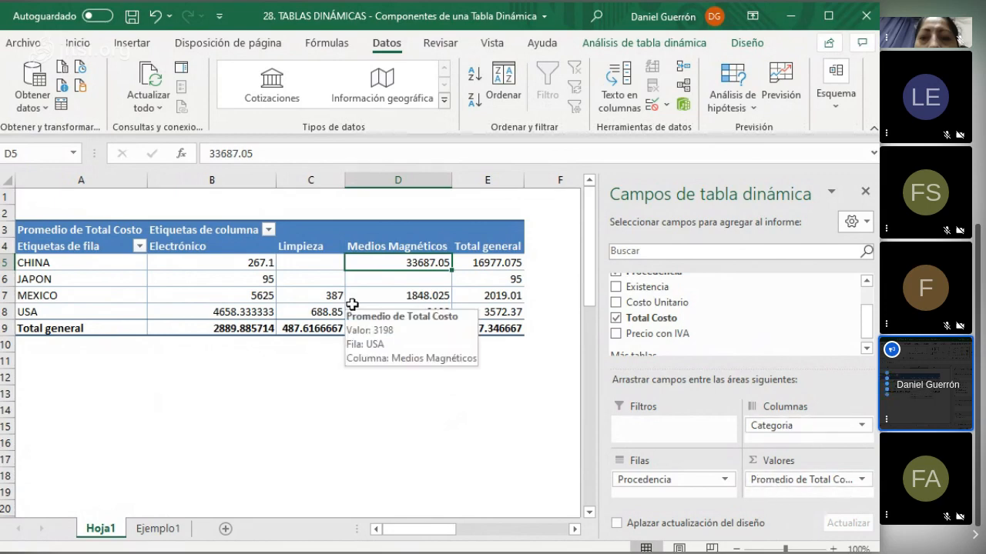
Replace Total Costo with Costo Unitario as the summed value field of the pivot table.
{"action": "mouse_move", "coordinate": [327, 279]}
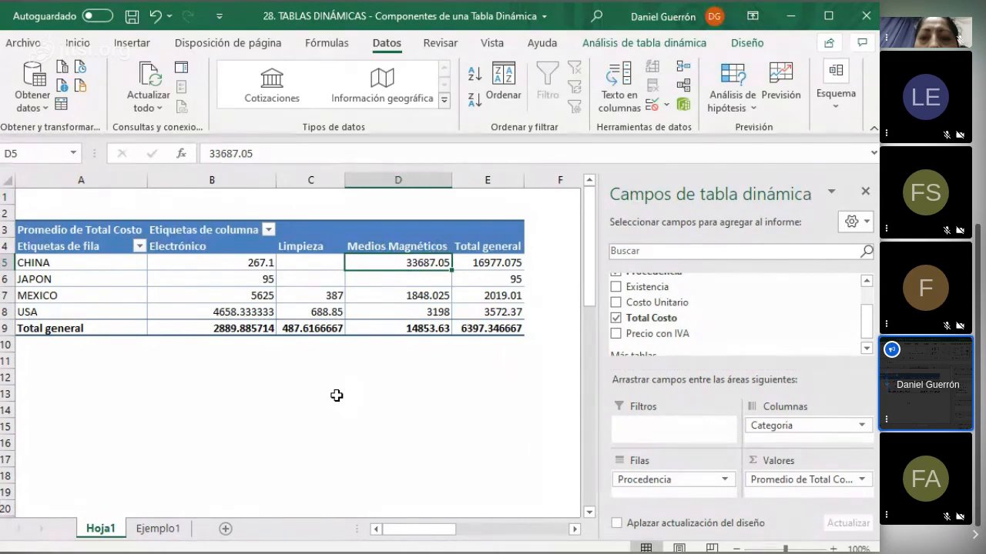
{"action": "left_click", "coordinate": [319, 299]}
{"action": "left_click_drag", "start_coordinate": [786, 478], "coordinate": [723, 372]}
{"action": "left_click", "coordinate": [203, 260]}
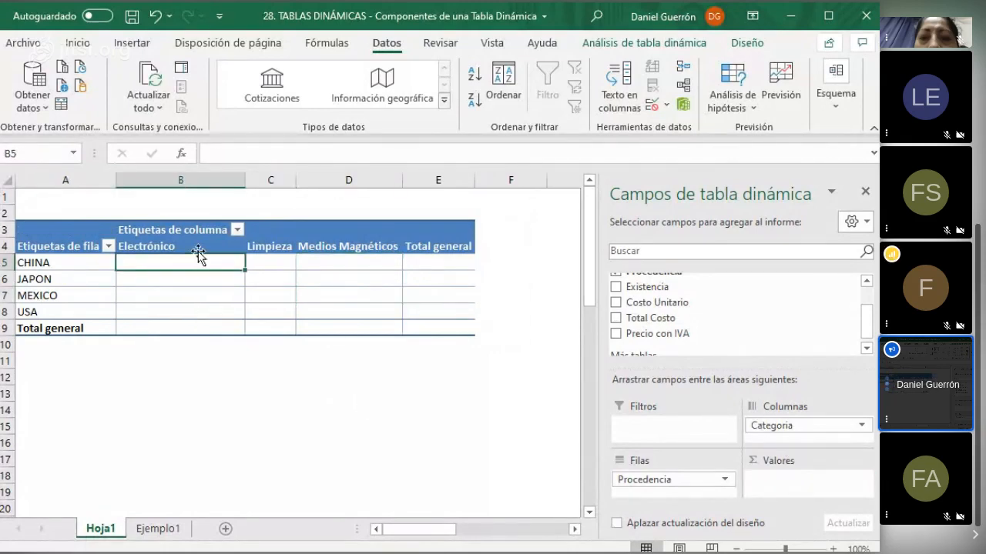
{"action": "left_click_drag", "start_coordinate": [198, 254], "coordinate": [429, 250]}
{"action": "left_click", "coordinate": [70, 300]}
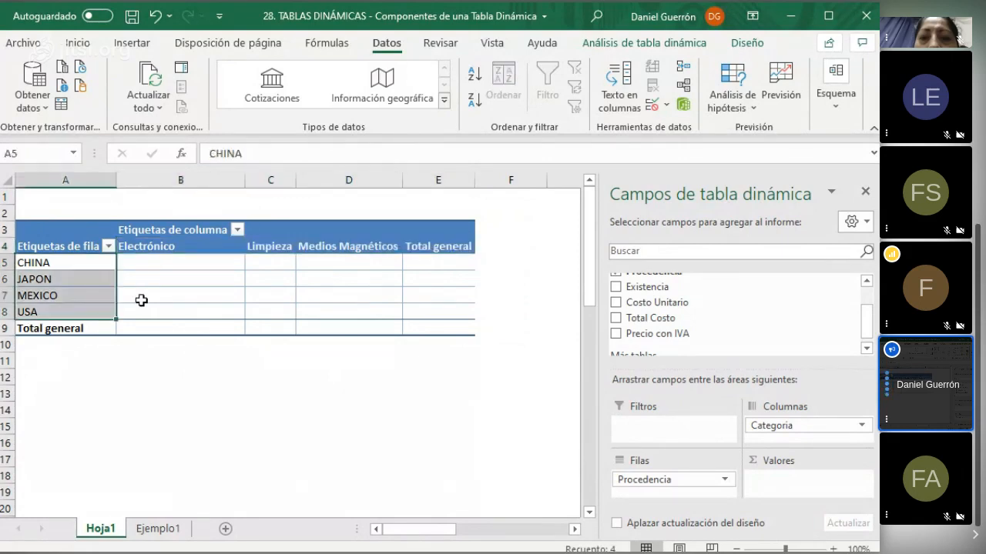
{"action": "left_click", "coordinate": [182, 293]}
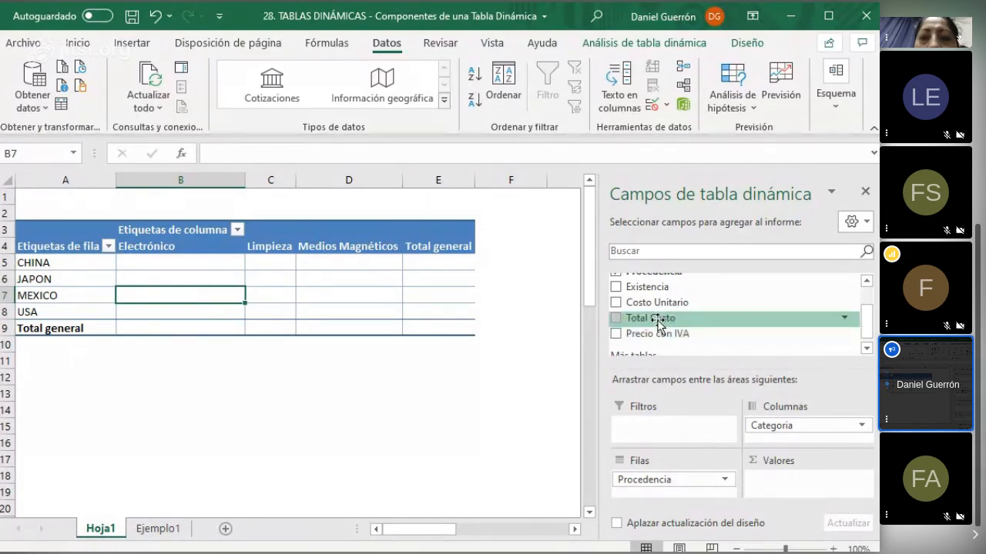
{"action": "left_click_drag", "start_coordinate": [655, 304], "coordinate": [790, 484]}
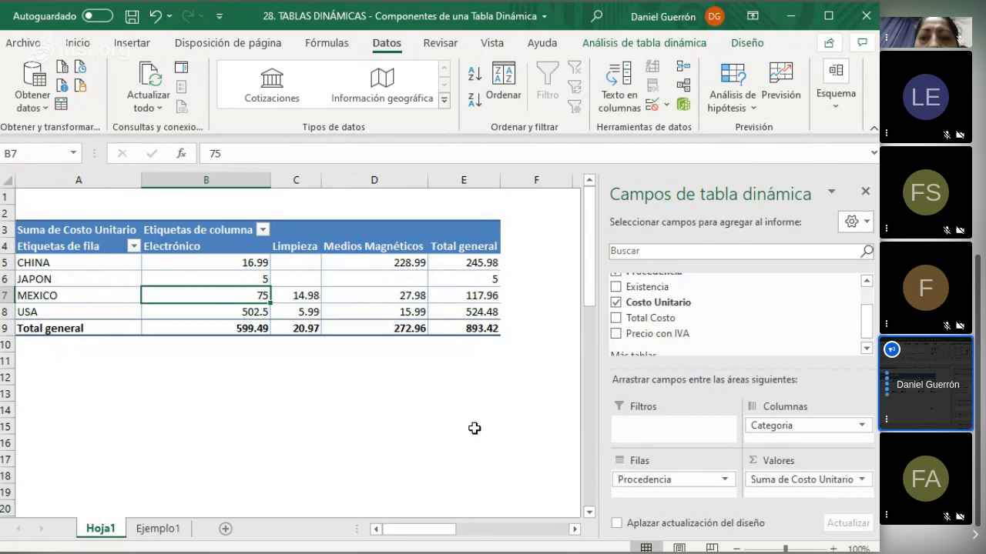
Compare the CHINA Medios Magnéticos sum of Costo Unitario with the filtered CD-RW and HDD Extraible 500GB rows on Ejemplo1.
{"action": "left_click", "coordinate": [354, 247]}
{"action": "left_click", "coordinate": [86, 263]}
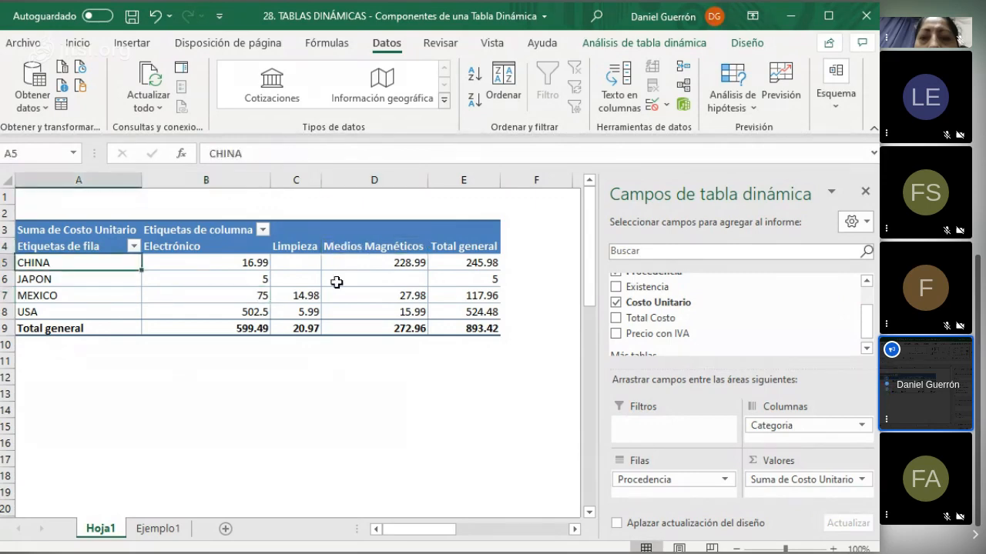
{"action": "left_click", "coordinate": [397, 264]}
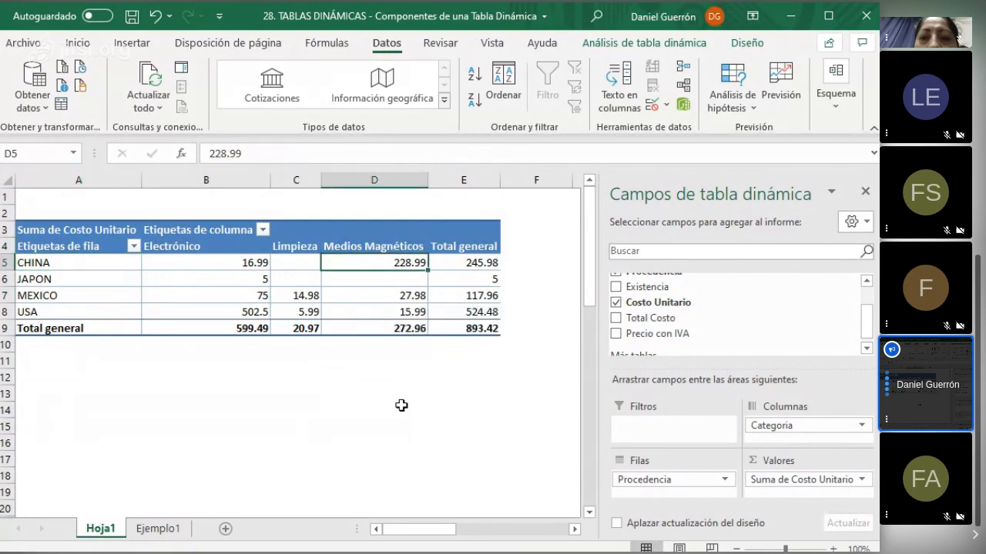
{"action": "left_click", "coordinate": [162, 528]}
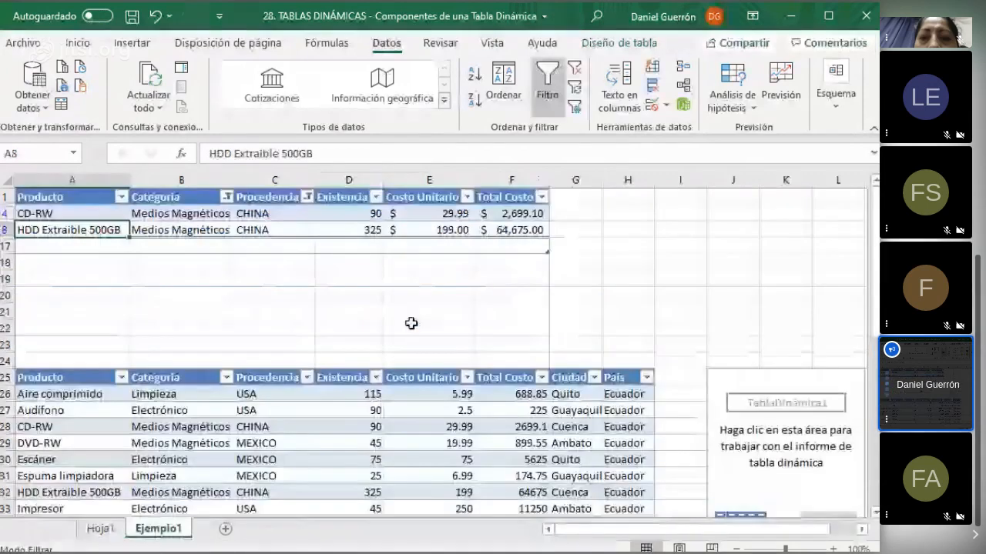
{"action": "left_click_drag", "start_coordinate": [447, 214], "coordinate": [447, 224]}
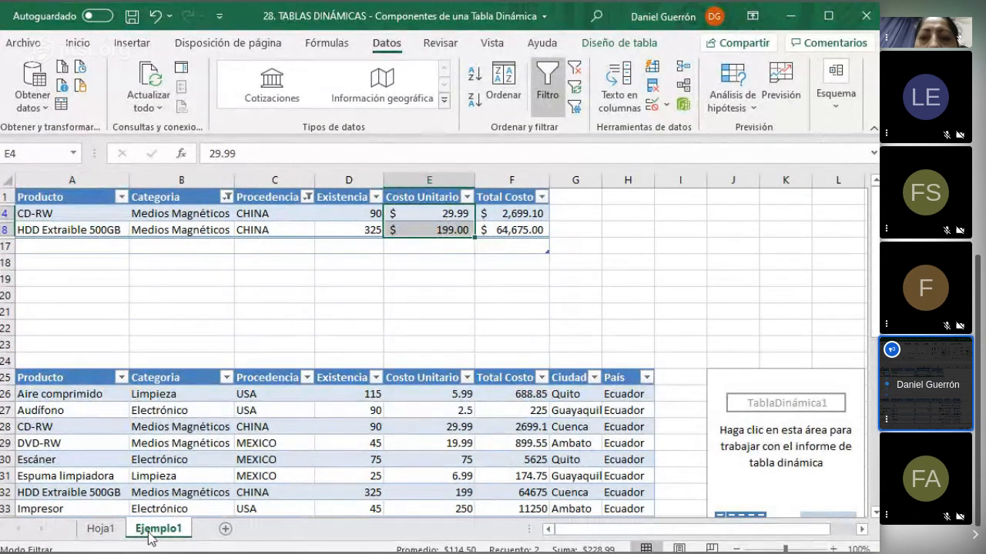
{"action": "left_click", "coordinate": [102, 529]}
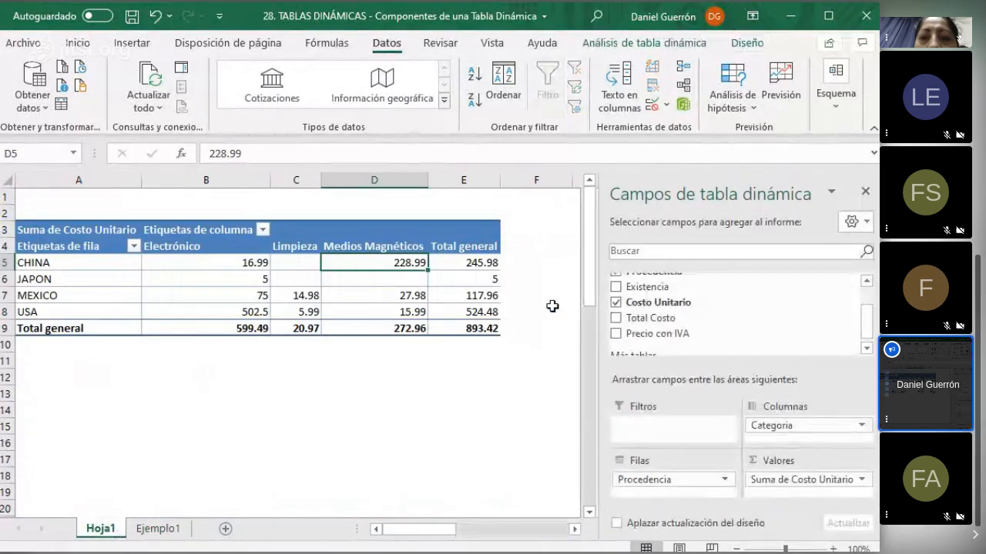
{"action": "left_click", "coordinate": [159, 529]}
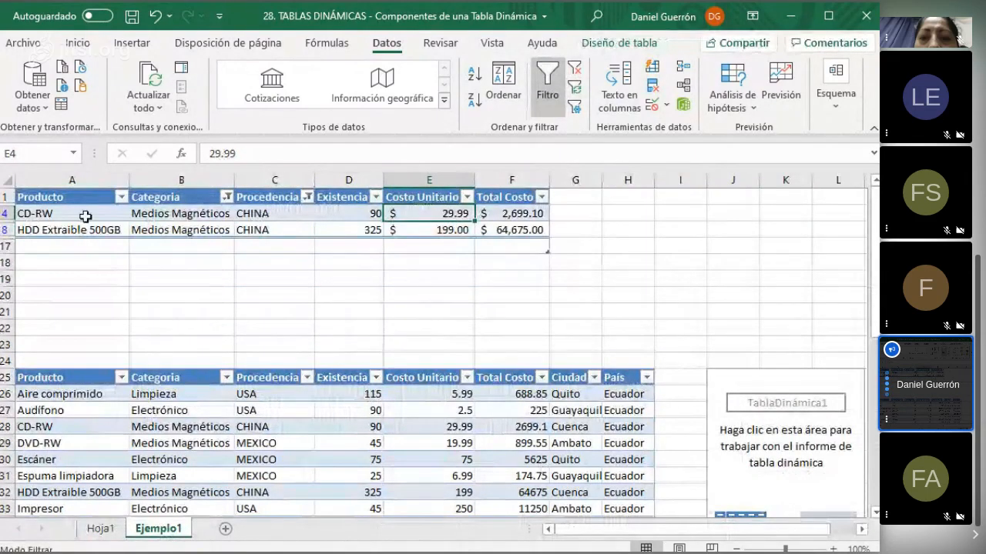
{"action": "left_click_drag", "start_coordinate": [85, 217], "coordinate": [86, 231]}
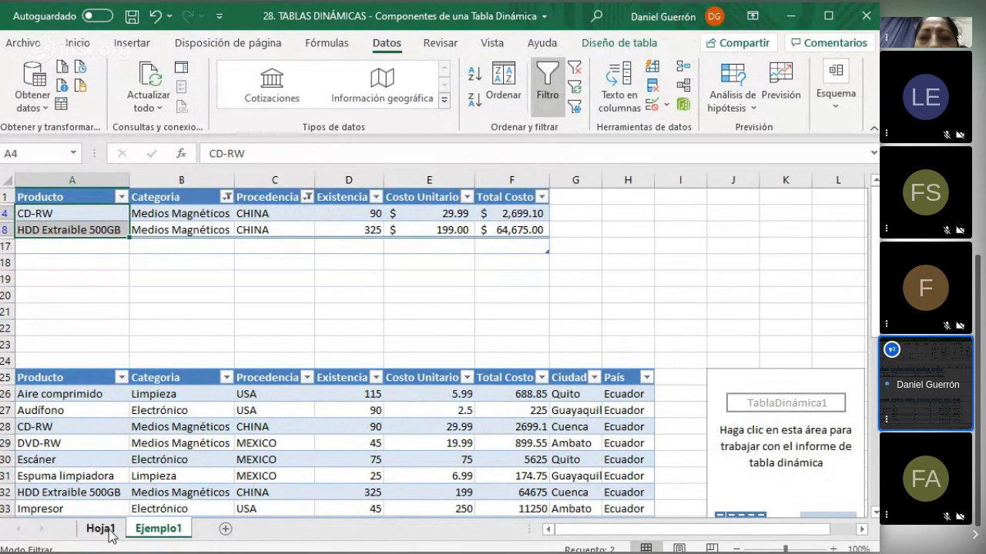
{"action": "left_click", "coordinate": [109, 531]}
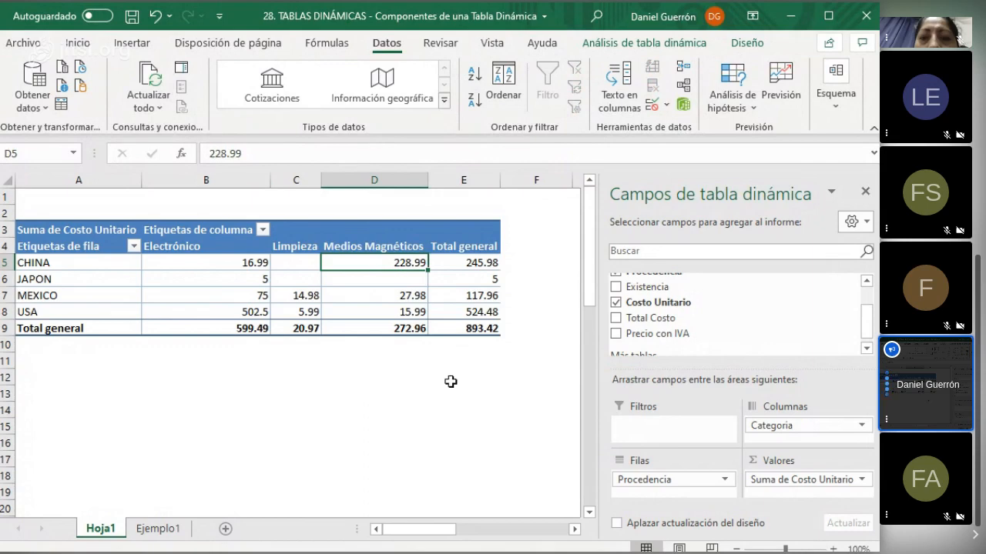
Examine the Costo Unitario sums in the pivot table's values area across the Procedencia rows and Categoria columns.
{"action": "left_click_drag", "start_coordinate": [231, 263], "coordinate": [470, 329]}
{"action": "left_click", "coordinate": [365, 293]}
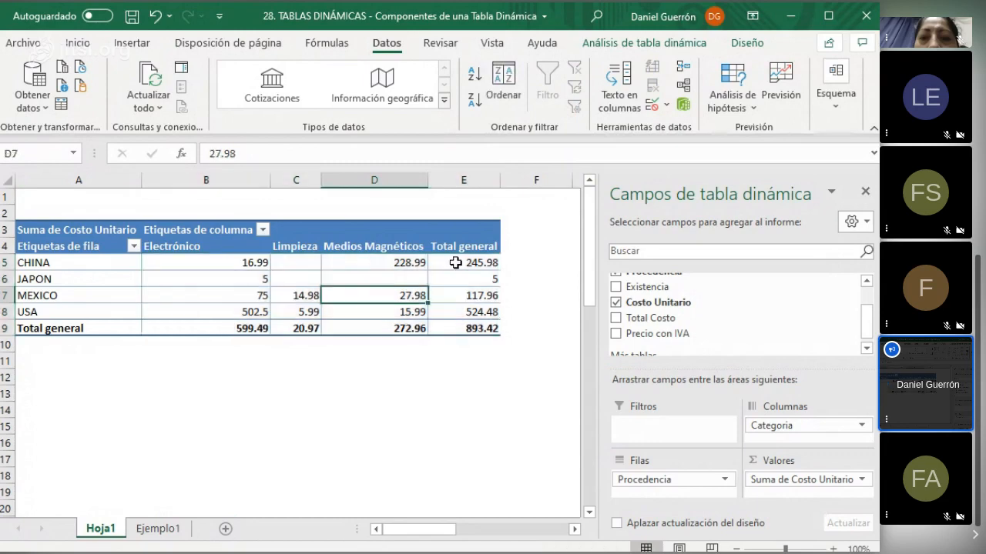
{"action": "left_click_drag", "start_coordinate": [447, 259], "coordinate": [226, 326]}
{"action": "left_click", "coordinate": [292, 294]}
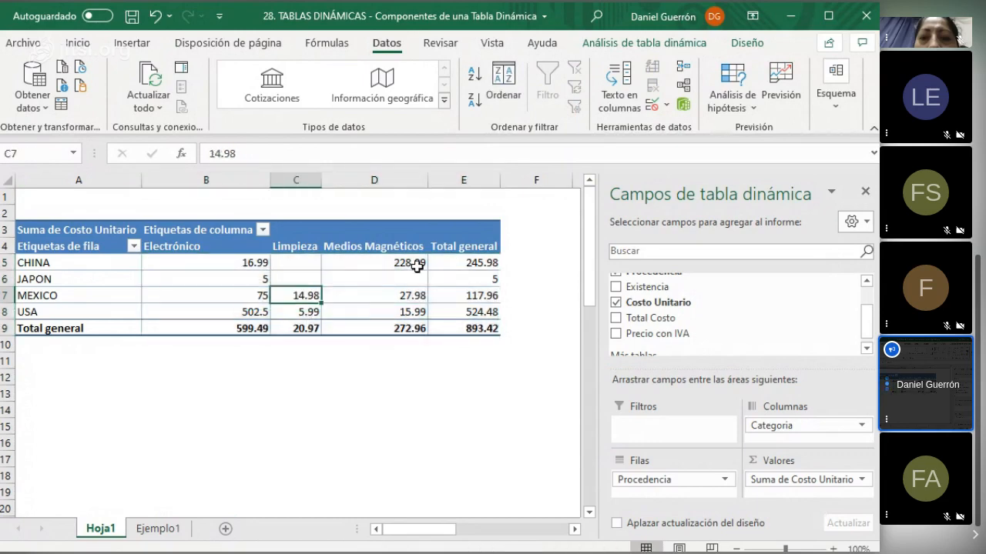
{"action": "left_click_drag", "start_coordinate": [416, 263], "coordinate": [378, 323]}
{"action": "left_click", "coordinate": [288, 312]}
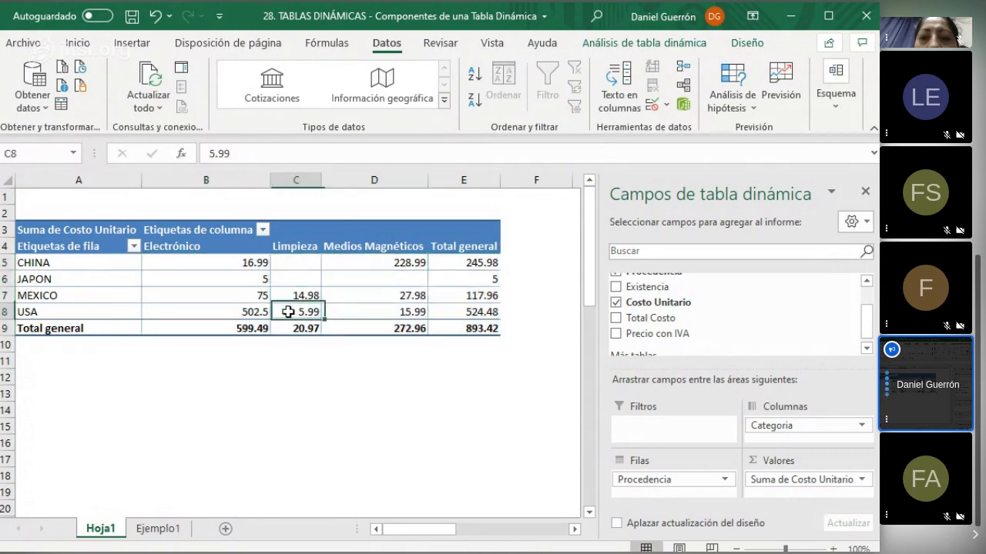
{"action": "left_click", "coordinate": [260, 279]}
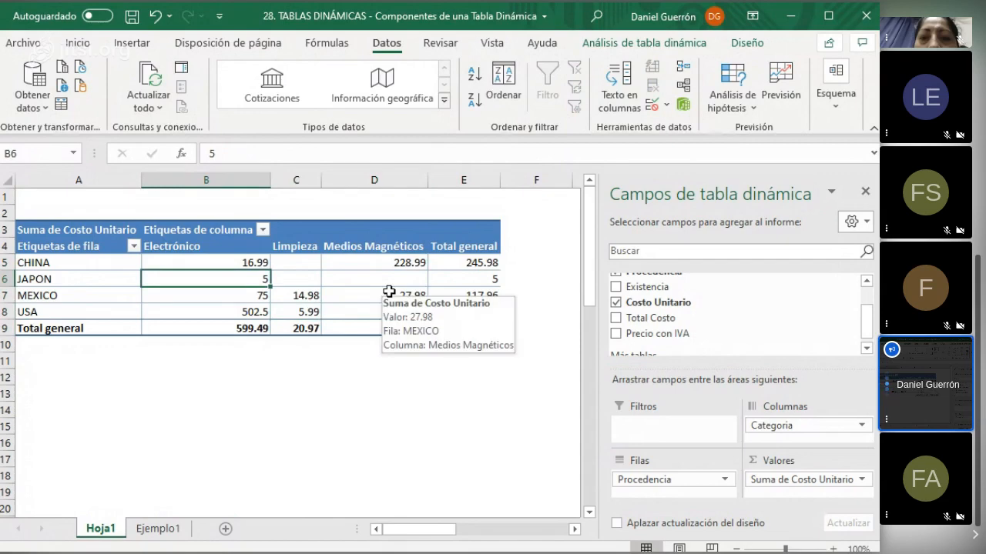
{"action": "left_click", "coordinate": [389, 291]}
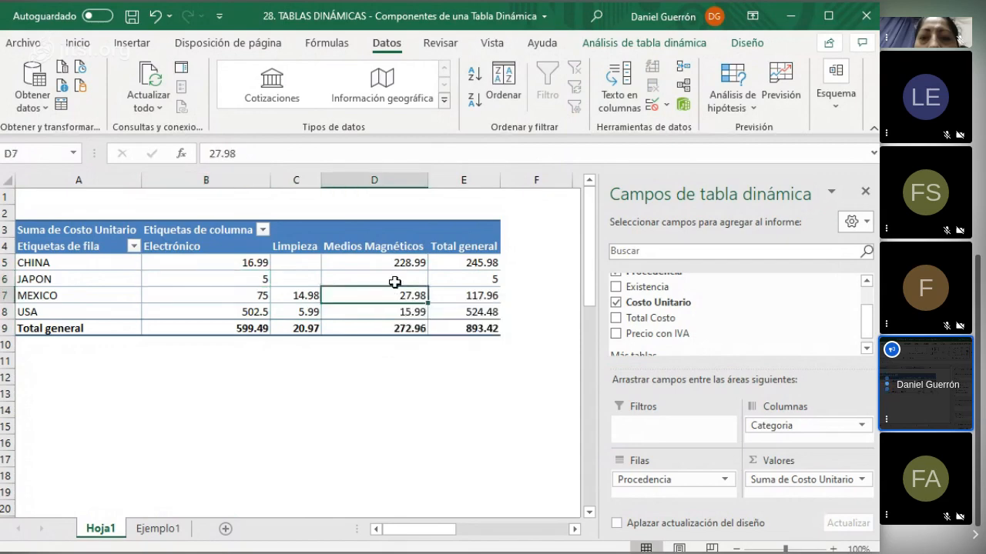
Recheck the pivot table's CHINA Medios Magnéticos value against the two source Costo Unitario cells on Ejemplo1, and return to Hoja1.
{"action": "left_click", "coordinate": [398, 262]}
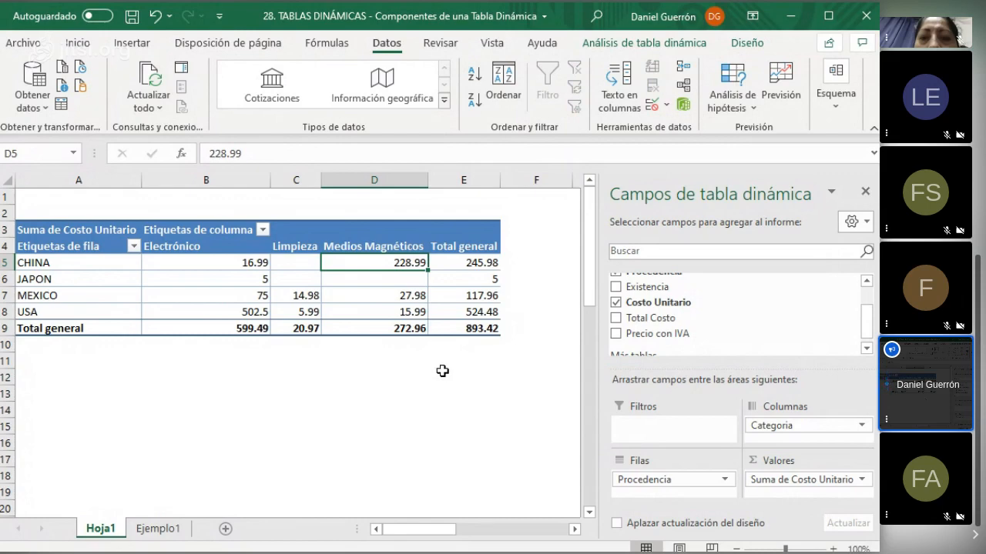
{"action": "left_click", "coordinate": [158, 528]}
{"action": "left_click_drag", "start_coordinate": [459, 209], "coordinate": [447, 231]}
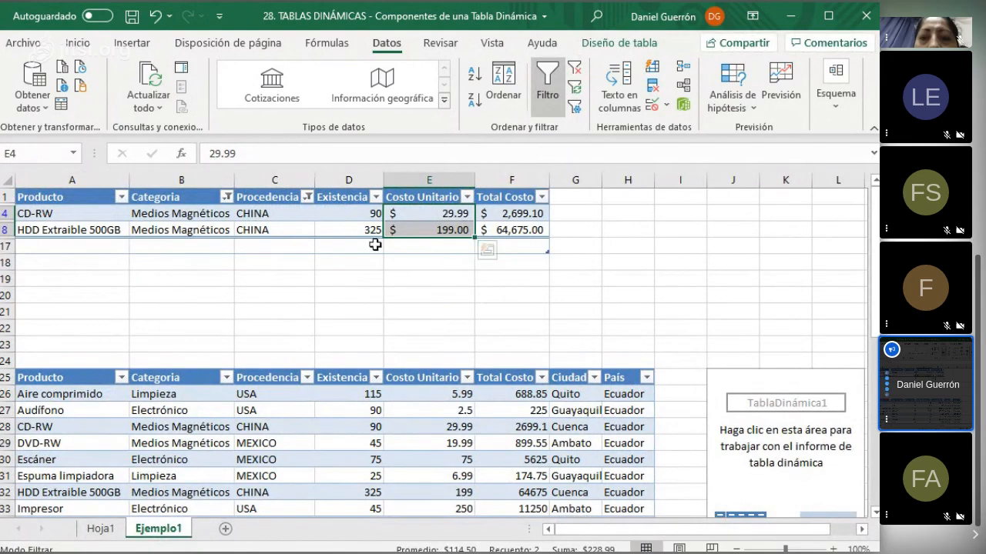
{"action": "left_click", "coordinate": [104, 533]}
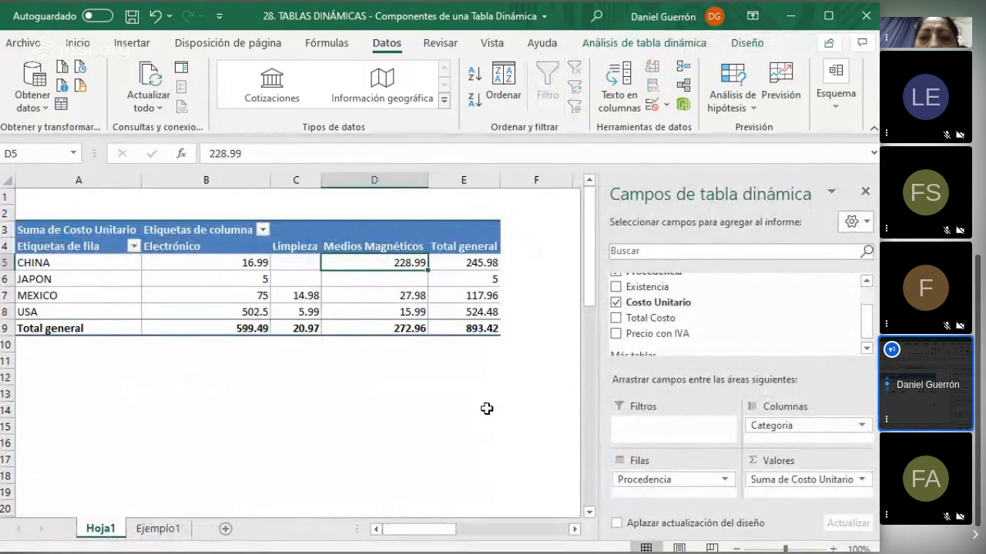
{"action": "left_click", "coordinate": [158, 529]}
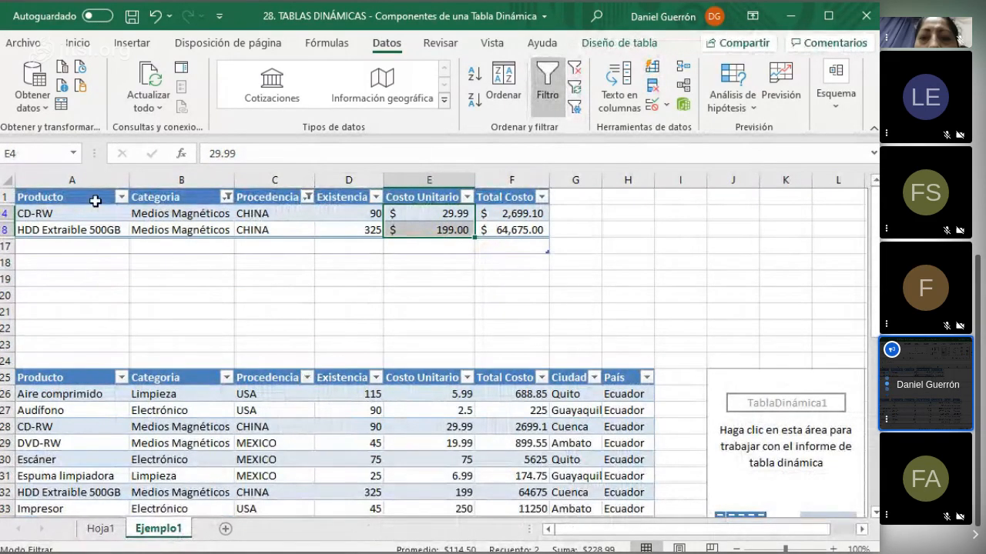
{"action": "left_click", "coordinate": [100, 529]}
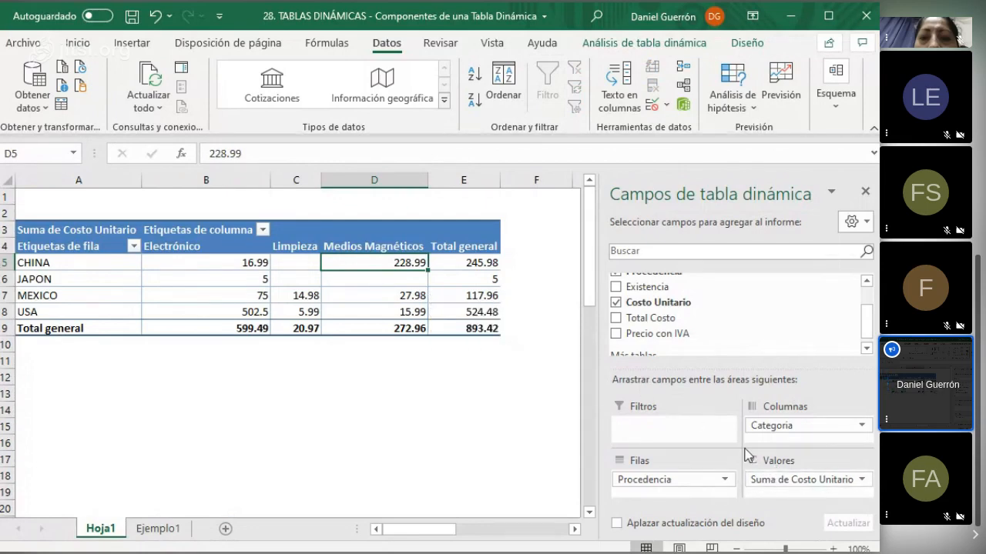
Summarize the Costo Unitario value field by Promedio.
{"action": "left_click", "coordinate": [817, 483]}
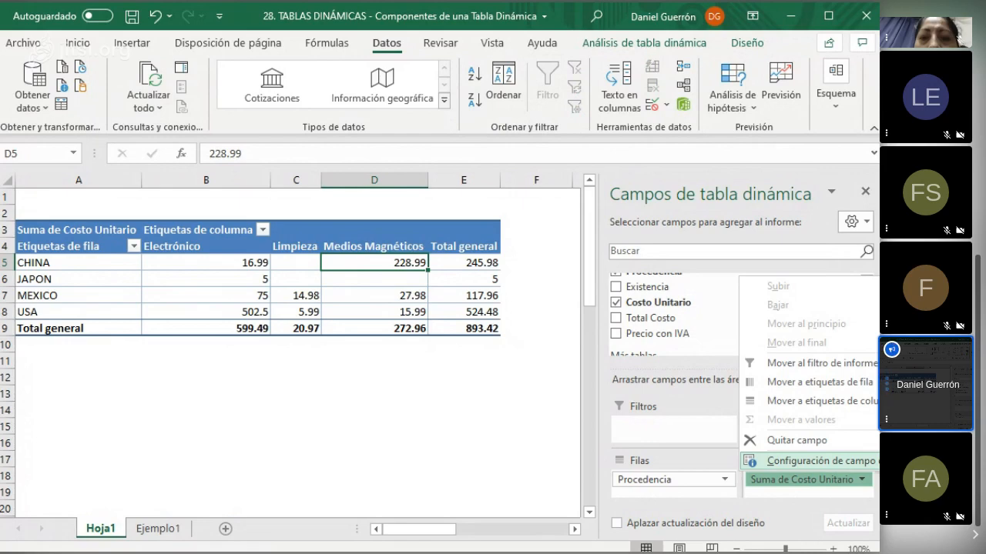
{"action": "left_click", "coordinate": [821, 460]}
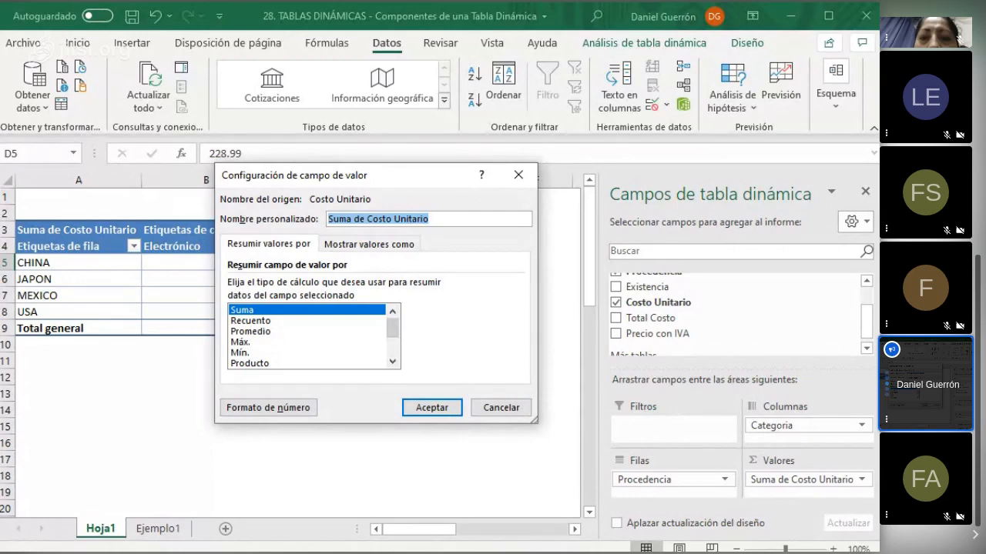
{"action": "left_click", "coordinate": [251, 332]}
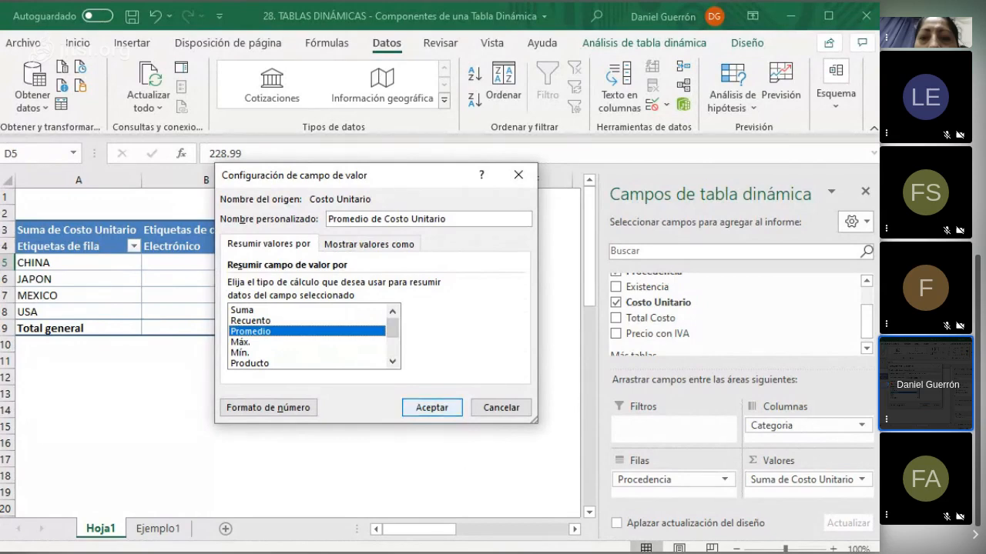
{"action": "left_click", "coordinate": [440, 406]}
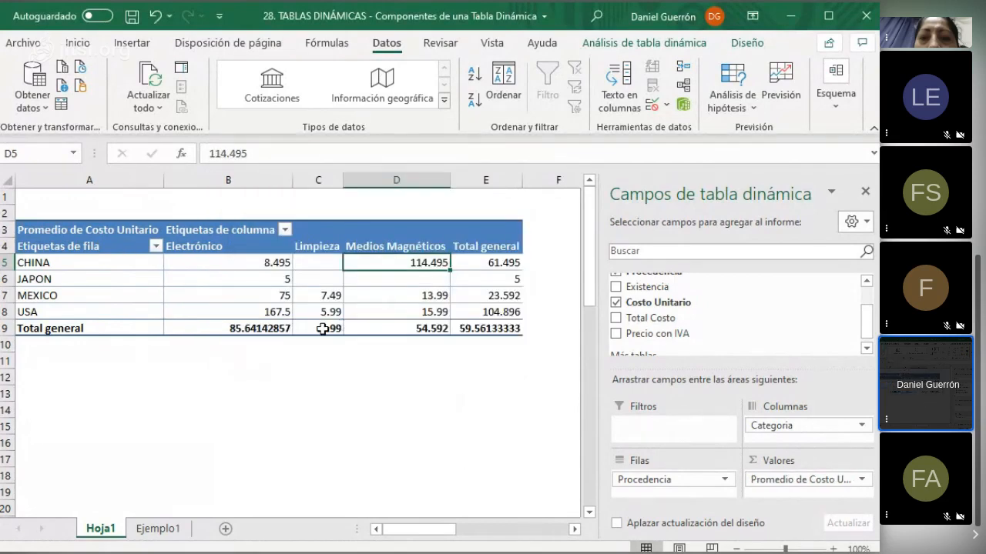
Move the Categoria field from the pivot table's columns to its rows, above Procedencia.
{"action": "left_click", "coordinate": [264, 282]}
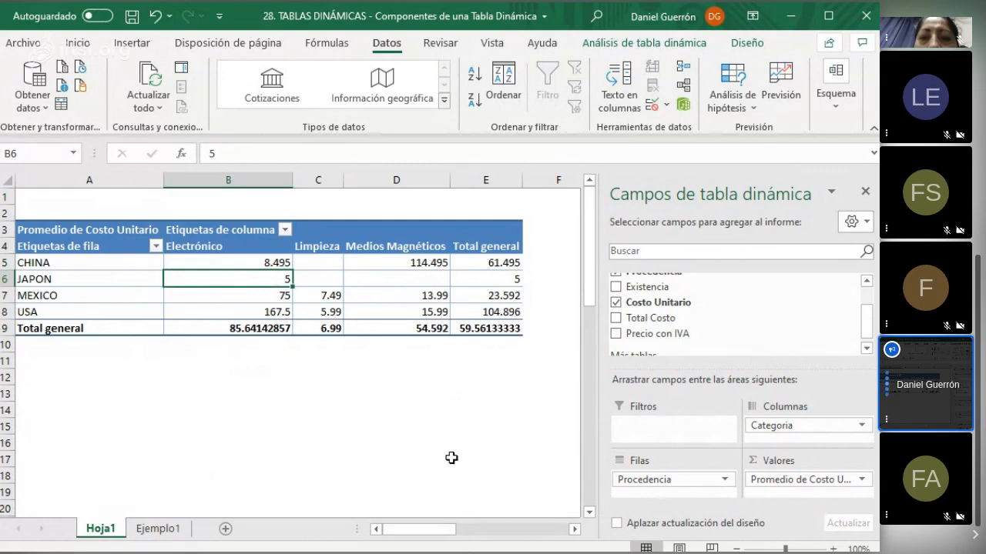
{"action": "left_click", "coordinate": [205, 301]}
{"action": "left_click", "coordinate": [147, 295]}
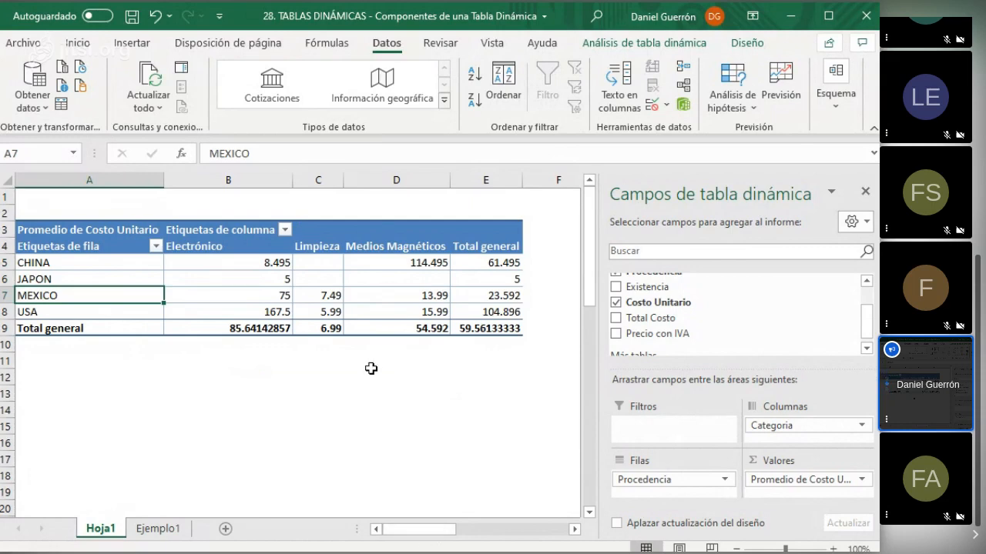
{"action": "left_click", "coordinate": [807, 429]}
{"action": "left_click_drag", "start_coordinate": [806, 429], "coordinate": [720, 478]}
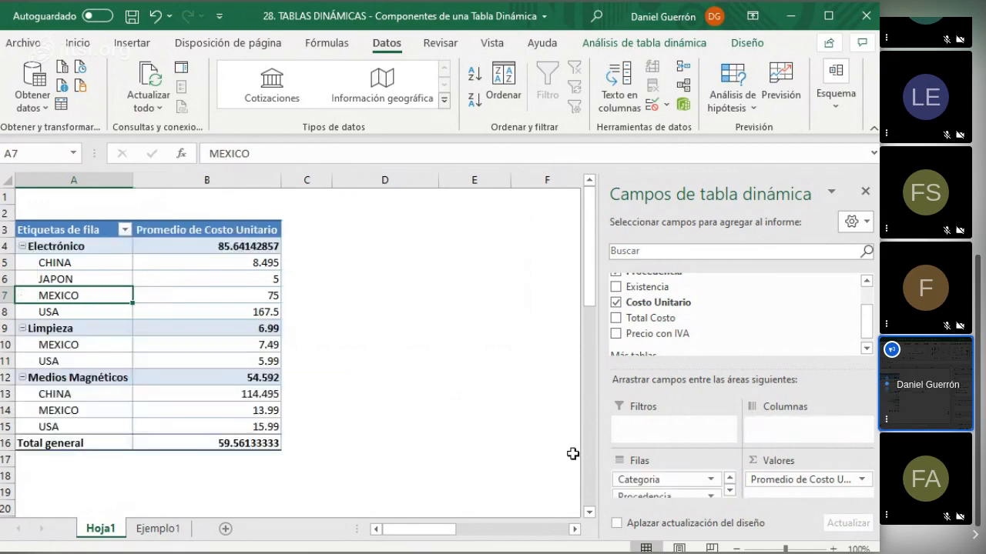
Examine the Costo Unitario averages for each Procedencia nested under Electrónico, Limpieza and Medios Magnéticos.
{"action": "left_click", "coordinate": [228, 282]}
{"action": "left_click", "coordinate": [236, 416]}
{"action": "left_click", "coordinate": [235, 345]}
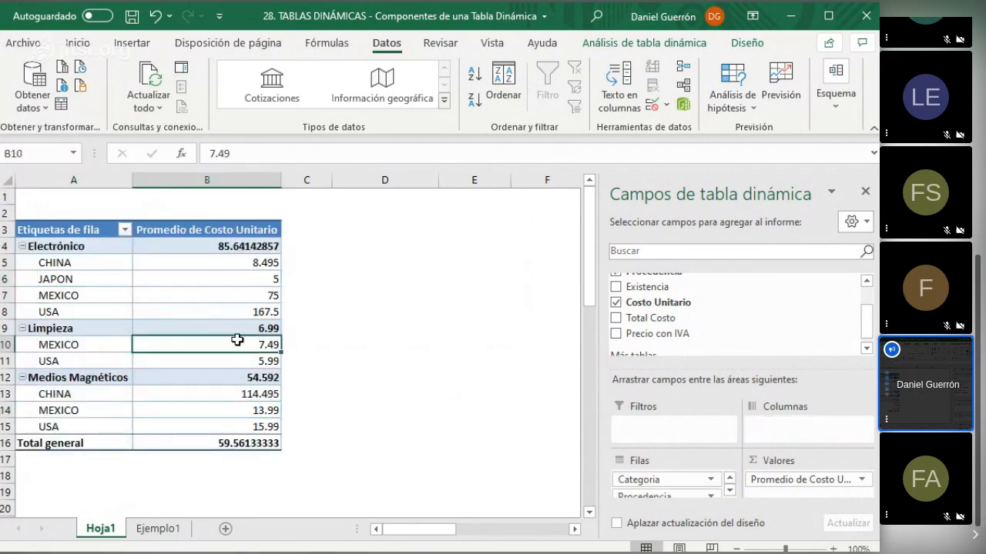
{"action": "left_click", "coordinate": [234, 281]}
{"action": "left_click", "coordinate": [241, 346]}
{"action": "left_click", "coordinate": [235, 410]}
{"action": "left_click", "coordinate": [211, 277]}
{"action": "left_click", "coordinate": [185, 312]}
{"action": "left_click", "coordinate": [201, 378]}
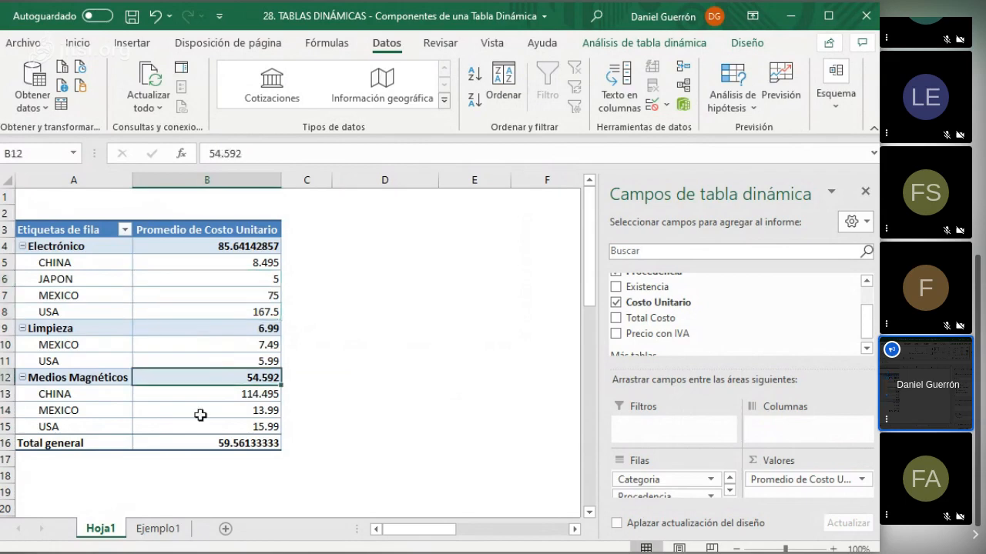
{"action": "left_click", "coordinate": [202, 427]}
{"action": "left_click", "coordinate": [208, 361]}
{"action": "left_click", "coordinate": [212, 281]}
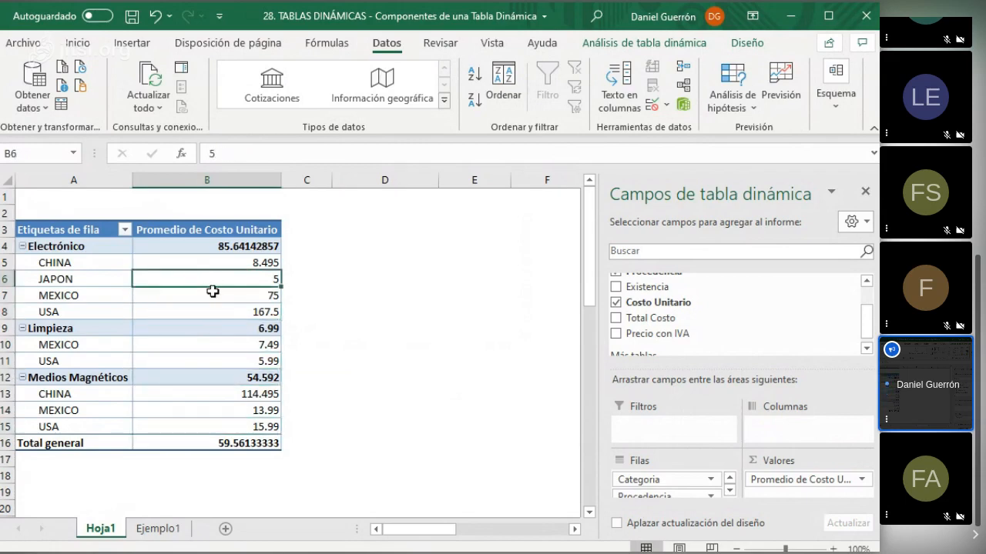
{"action": "left_click", "coordinate": [215, 293]}
{"action": "left_click", "coordinate": [208, 280]}
{"action": "left_click", "coordinate": [214, 310]}
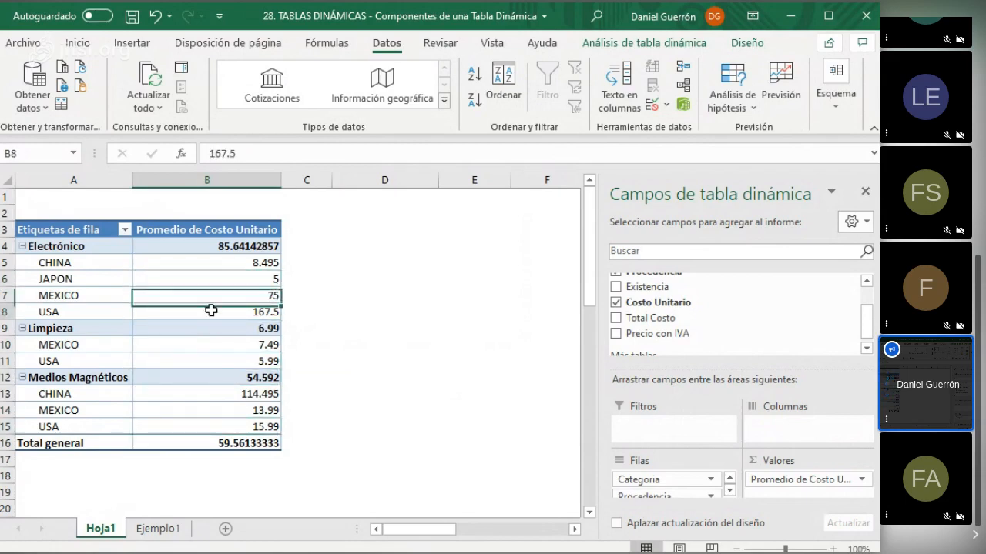
{"action": "left_click", "coordinate": [220, 377]}
{"action": "left_click", "coordinate": [215, 410]}
{"action": "left_click", "coordinate": [215, 428]}
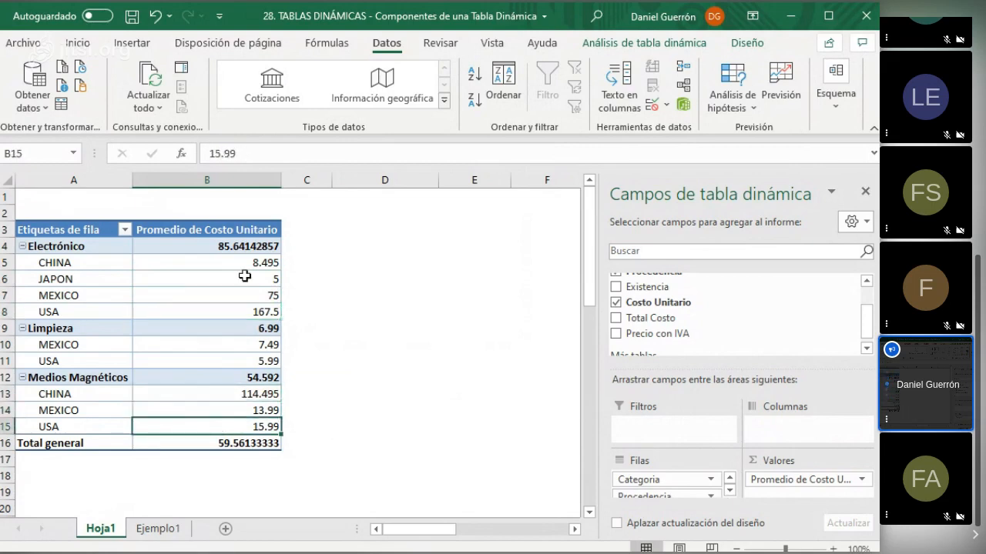
Examine how the Electrónico, Limpieza and Medios Magnéticos groups list only their own Procedencia entries with their Costo Unitario averages.
{"action": "left_click", "coordinate": [106, 230]}
{"action": "left_click_drag", "start_coordinate": [106, 229], "coordinate": [319, 286]}
{"action": "left_click", "coordinate": [231, 311]}
{"action": "left_click", "coordinate": [204, 279]}
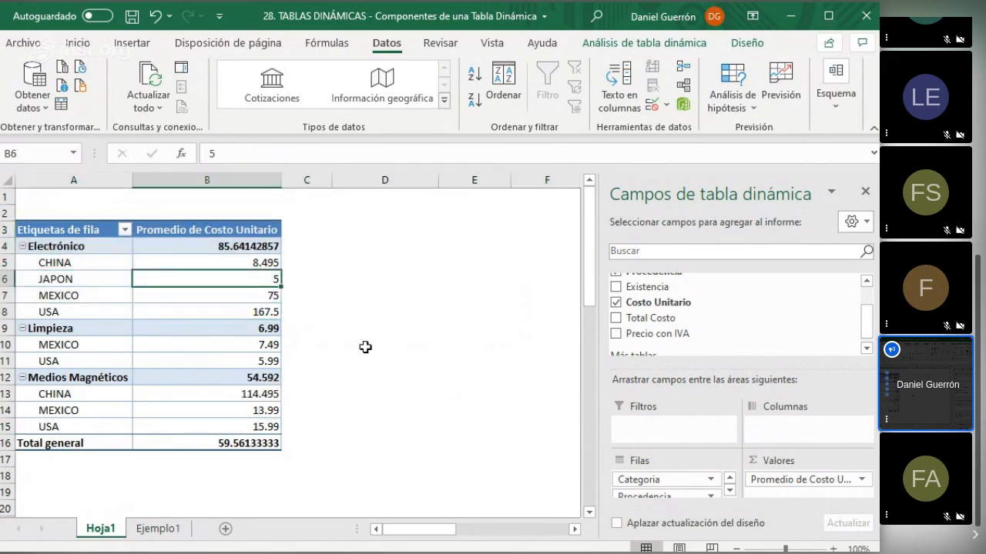
{"action": "left_click", "coordinate": [87, 245]}
{"action": "left_click_drag", "start_coordinate": [88, 251], "coordinate": [70, 429]}
{"action": "left_click", "coordinate": [83, 279]}
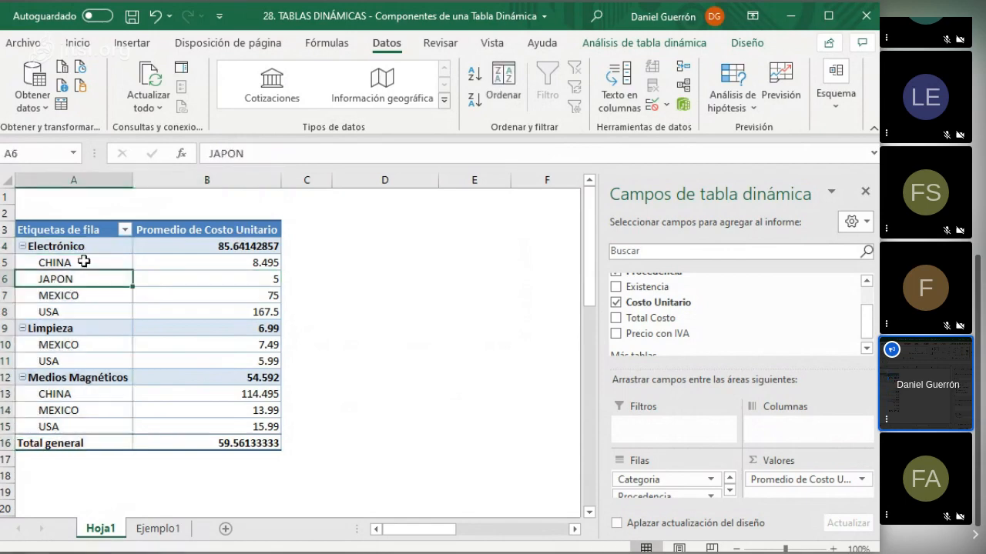
{"action": "left_click", "coordinate": [91, 250]}
{"action": "left_click_drag", "start_coordinate": [91, 255], "coordinate": [88, 308]}
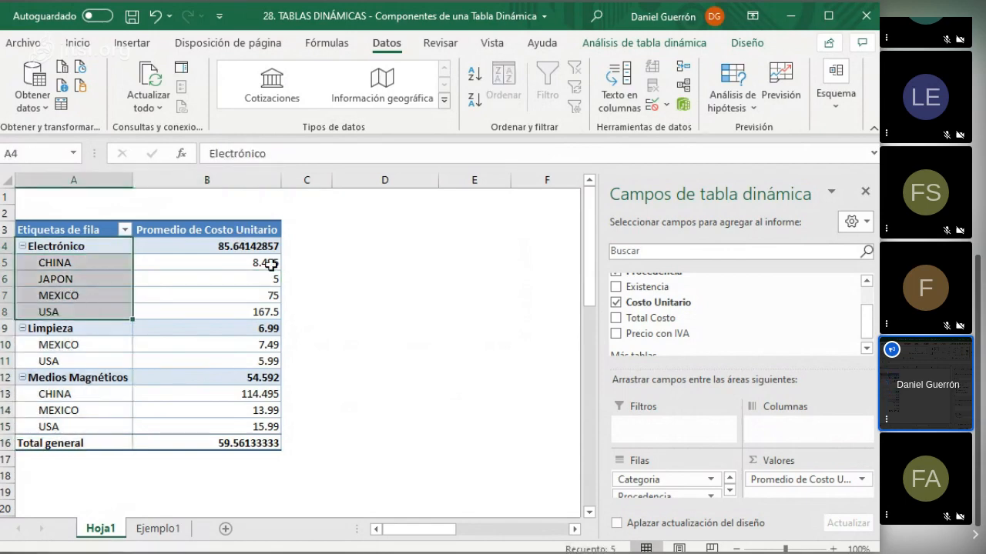
{"action": "left_click_drag", "start_coordinate": [264, 246], "coordinate": [254, 308]}
{"action": "left_click", "coordinate": [90, 325]}
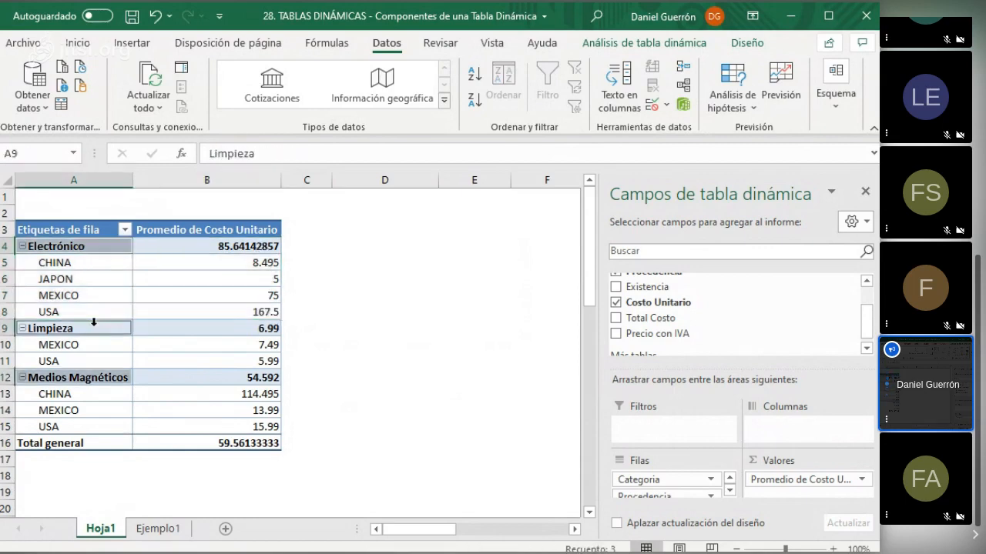
{"action": "left_click_drag", "start_coordinate": [95, 327], "coordinate": [91, 348]}
{"action": "left_click_drag", "start_coordinate": [207, 326], "coordinate": [206, 362]}
{"action": "left_click_drag", "start_coordinate": [115, 383], "coordinate": [101, 425]}
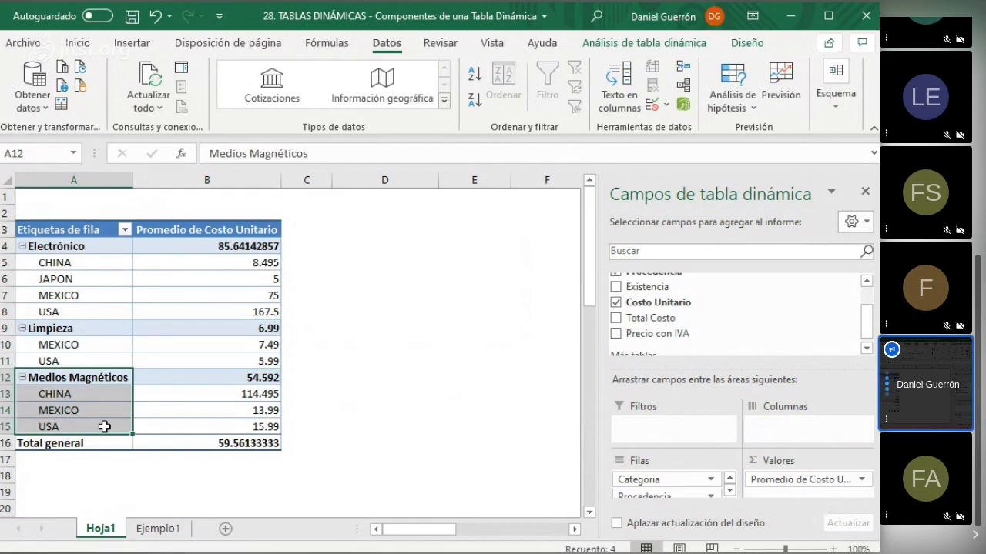
{"action": "left_click", "coordinate": [186, 398]}
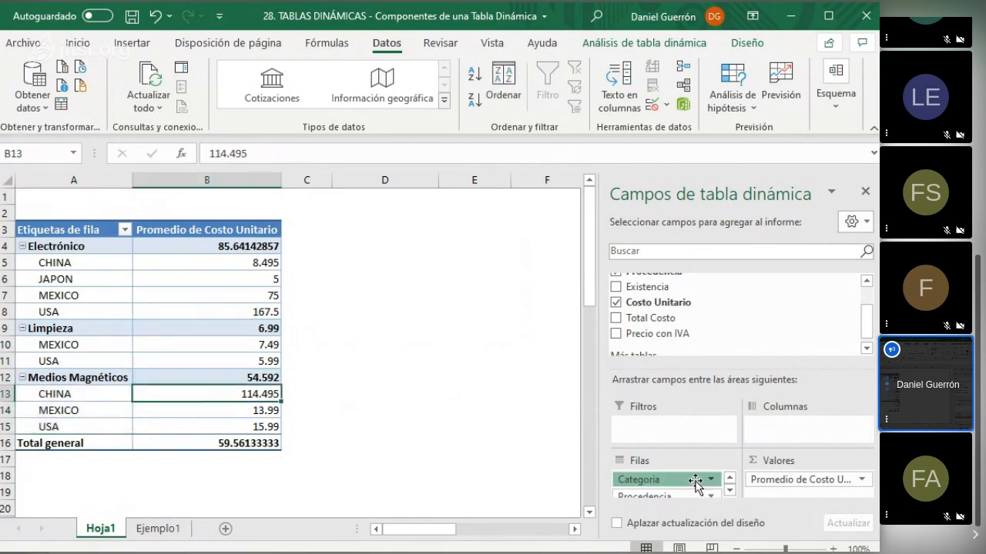
Move Categoria to the pivot table's columns and fill the empty CHINA–Limpieza, JAPON–Limpieza and JAPON–Medios Magnéticos cells yellow.
{"action": "left_click_drag", "start_coordinate": [696, 482], "coordinate": [785, 428]}
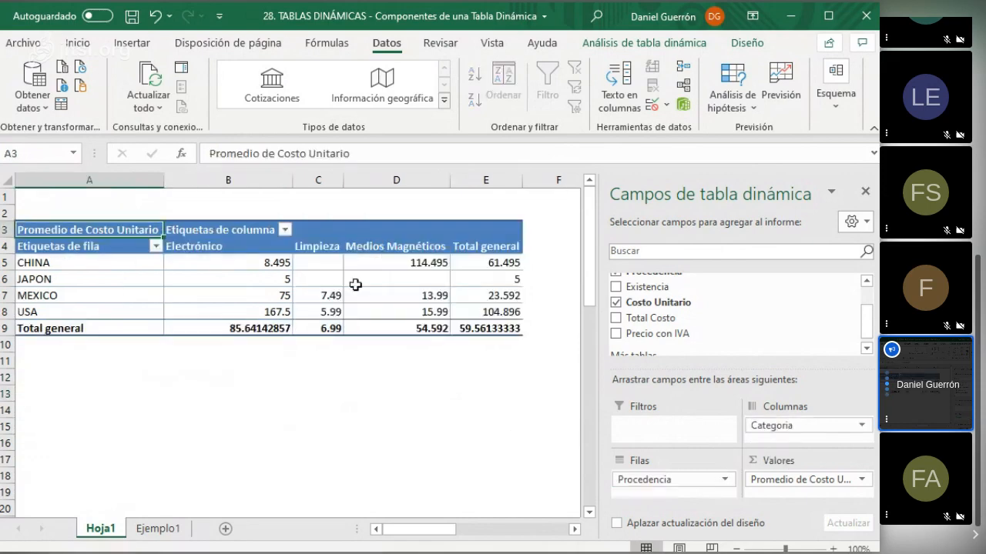
{"action": "left_click_drag", "start_coordinate": [330, 260], "coordinate": [331, 284]}
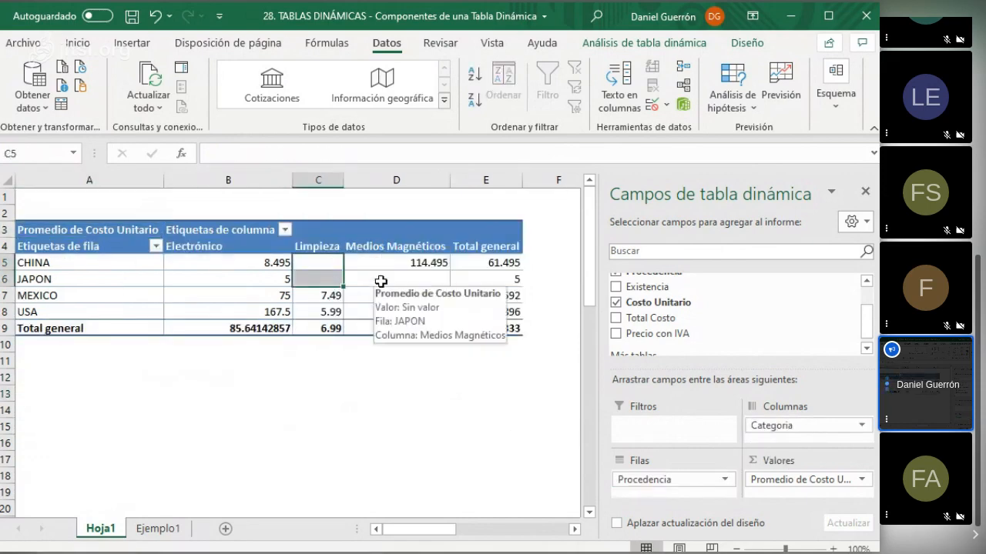
{"action": "left_click", "coordinate": [378, 281], "text": "shift"}
{"action": "left_click", "coordinate": [376, 280]}
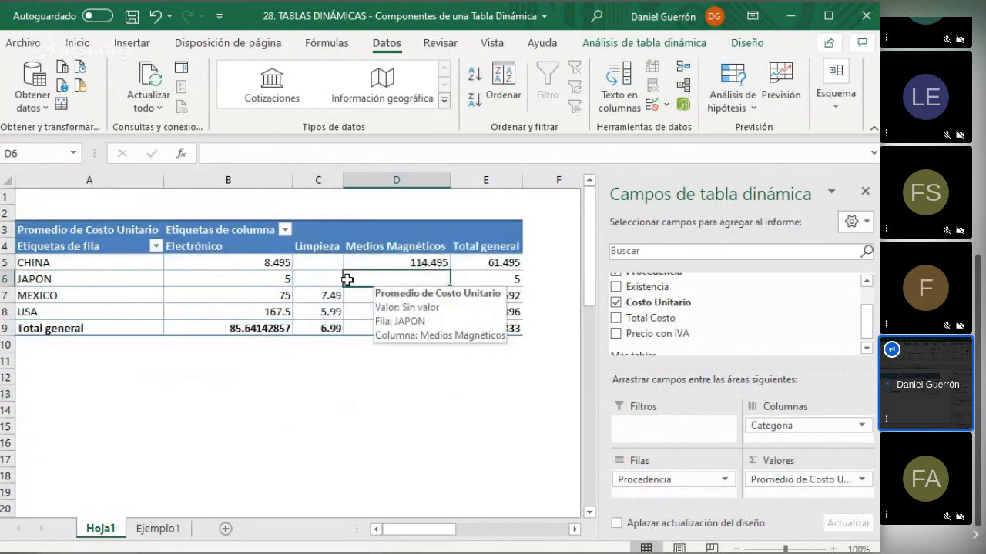
{"action": "left_click", "coordinate": [337, 279], "text": "ctrl"}
{"action": "left_click", "coordinate": [332, 265], "text": "ctrl"}
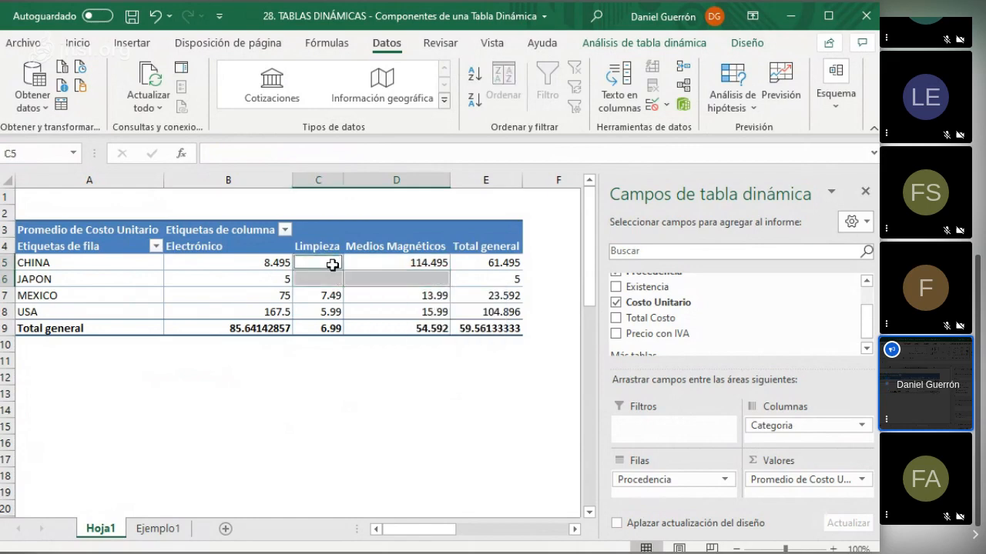
{"action": "left_click", "coordinate": [130, 43]}
{"action": "left_click", "coordinate": [77, 43]}
{"action": "left_click", "coordinate": [201, 103]}
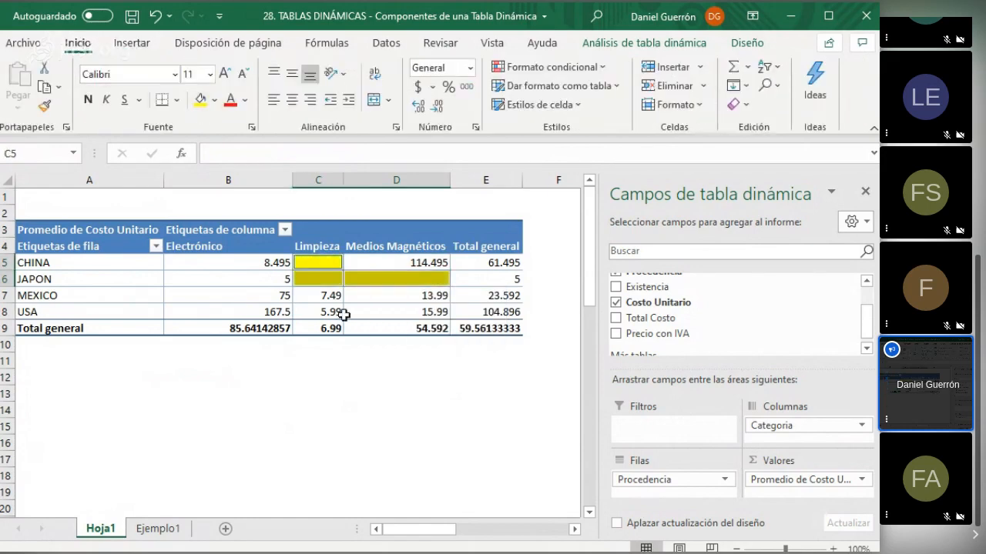
Examine the yellow empty cells in the pivot table against their Procedencia and Categoria labels and the neighbouring MEXICO row.
{"action": "left_click", "coordinate": [367, 308]}
{"action": "mouse_move", "coordinate": [406, 281]}
{"action": "left_mouse_down"}
{"action": "mouse_move", "coordinate": [320, 282]}
{"action": "mouse_move", "coordinate": [319, 265]}
{"action": "mouse_move", "coordinate": [320, 275]}
{"action": "left_mouse_up"}
{"action": "left_click", "coordinate": [329, 280]}
{"action": "left_click", "coordinate": [372, 277]}
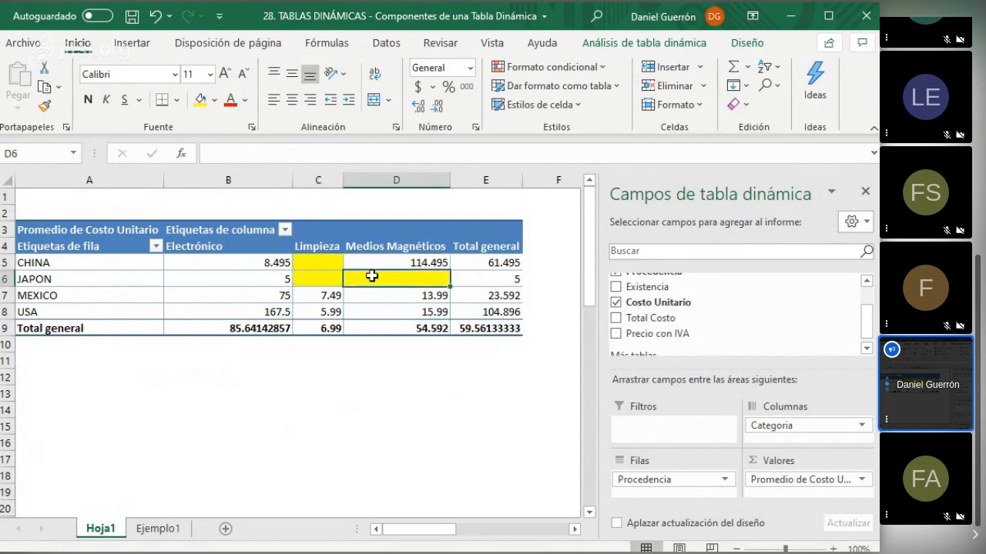
{"action": "left_click", "coordinate": [142, 279]}
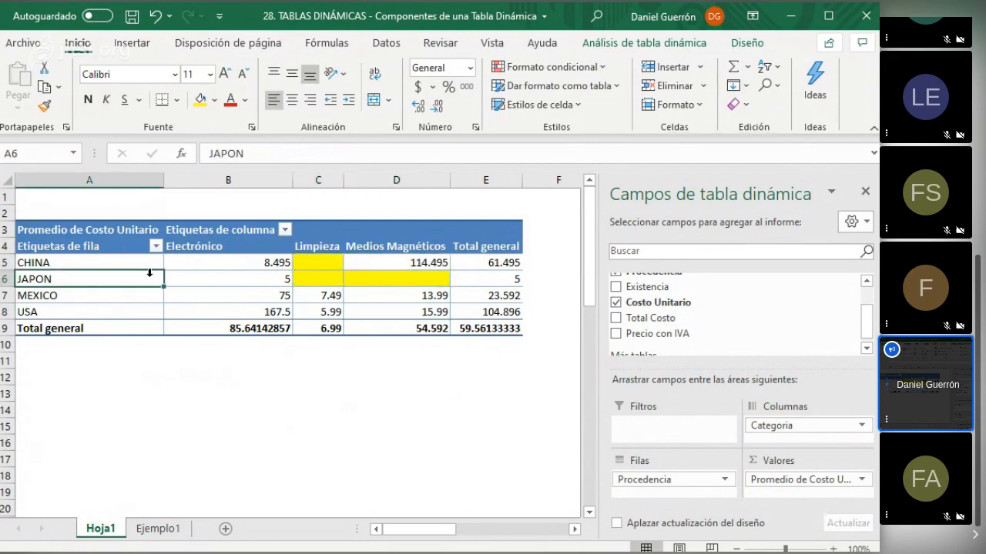
{"action": "left_click", "coordinate": [404, 292]}
{"action": "left_click_drag", "start_coordinate": [483, 248], "coordinate": [118, 485]}
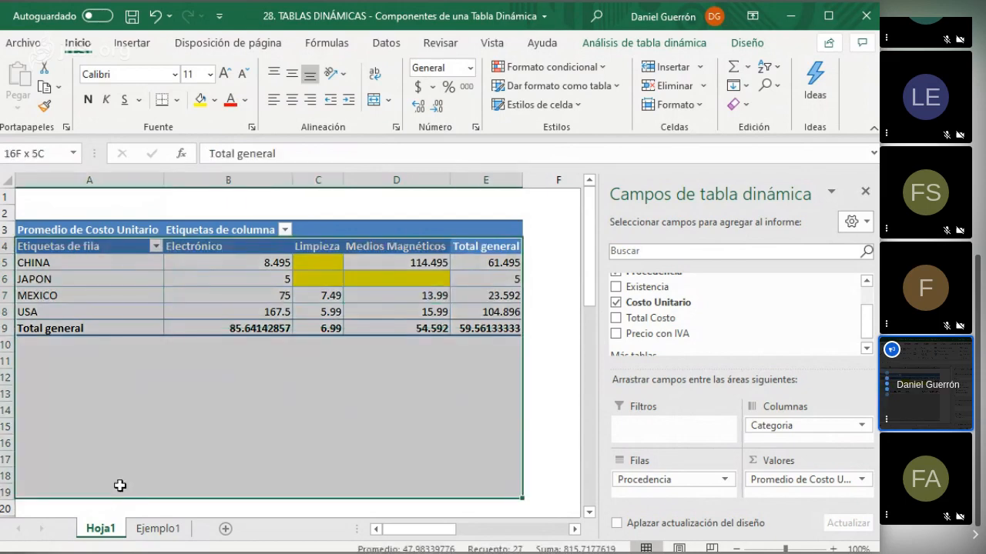
{"action": "left_click", "coordinate": [260, 387]}
{"action": "left_click", "coordinate": [317, 296]}
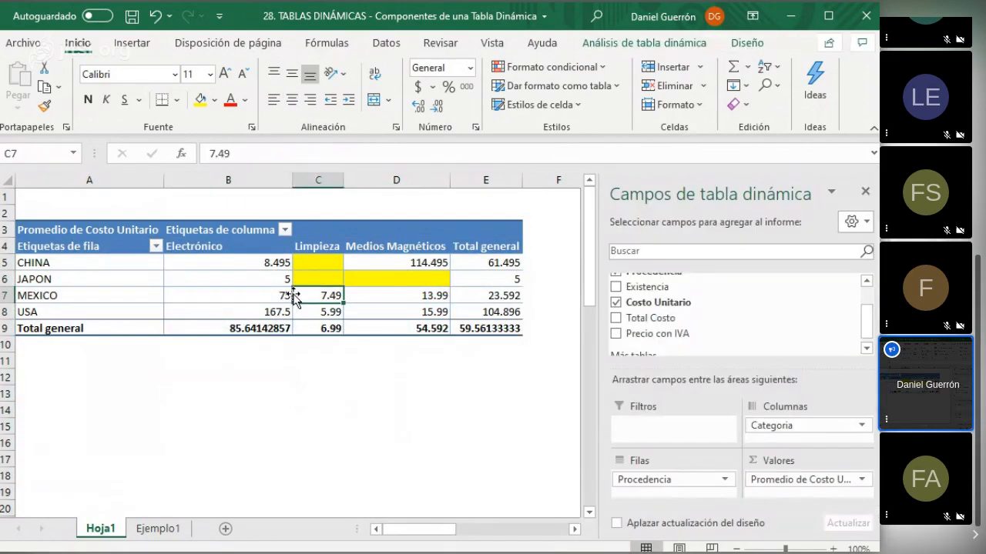
Move the Categoria field back to the pivot table's rows above Procedencia and review the available source fields.
{"action": "left_click_drag", "start_coordinate": [807, 426], "coordinate": [698, 478]}
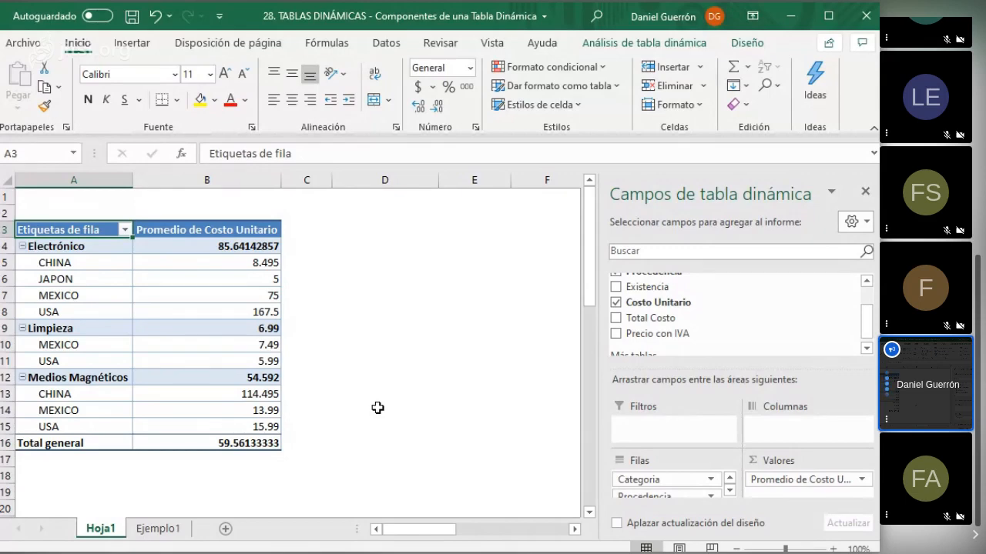
{"action": "left_click_drag", "start_coordinate": [866, 329], "coordinate": [868, 314]}
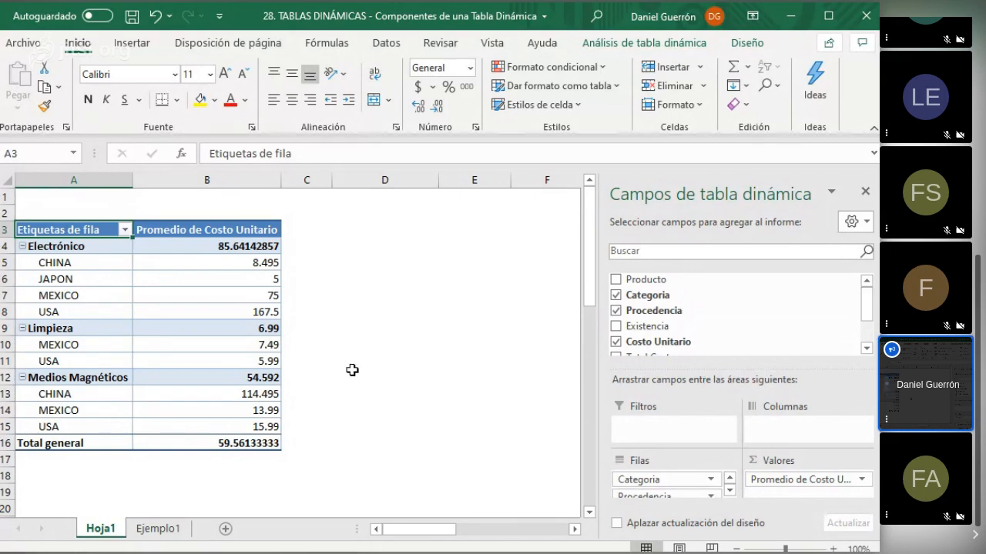
{"action": "left_click", "coordinate": [188, 342]}
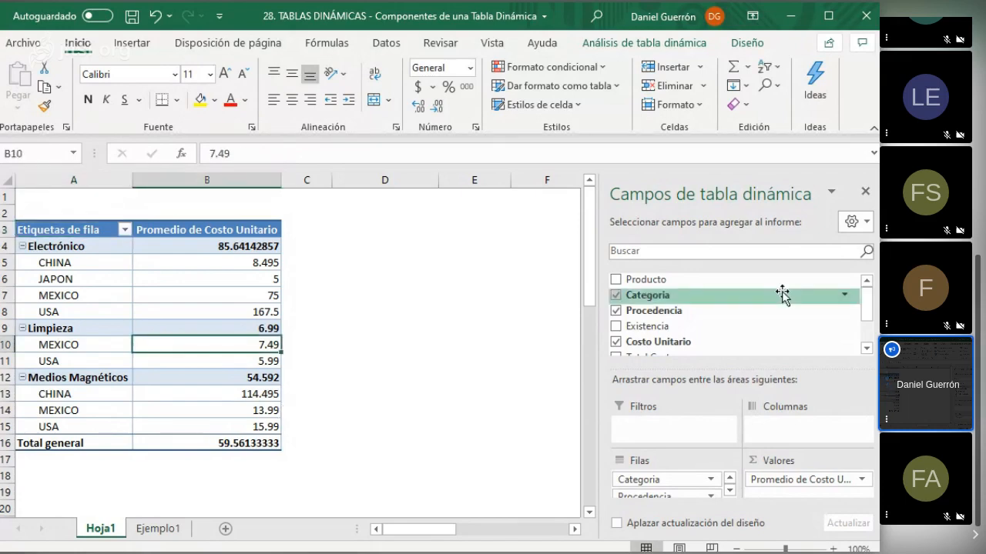
{"action": "left_click_drag", "start_coordinate": [868, 300], "coordinate": [869, 312]}
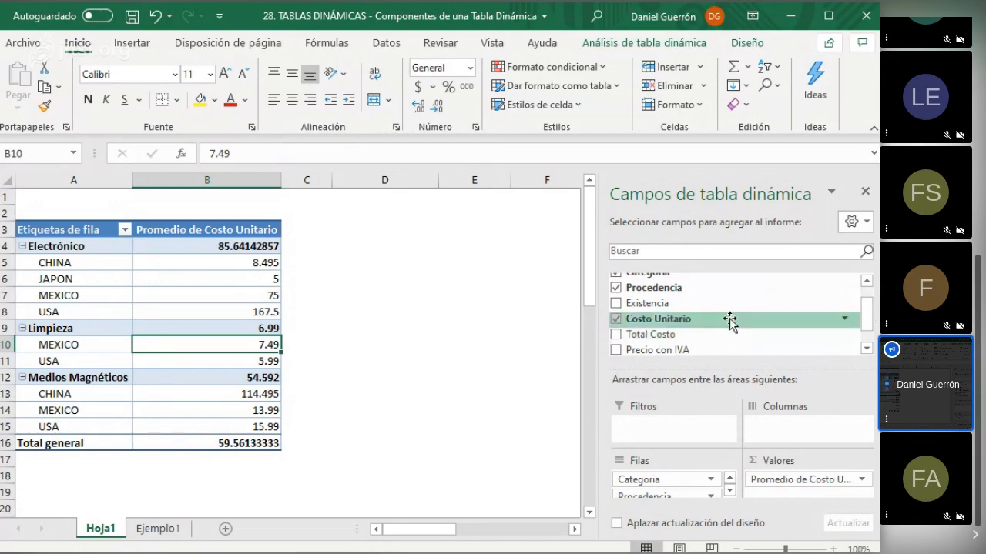
{"action": "left_click_drag", "start_coordinate": [868, 320], "coordinate": [868, 329]}
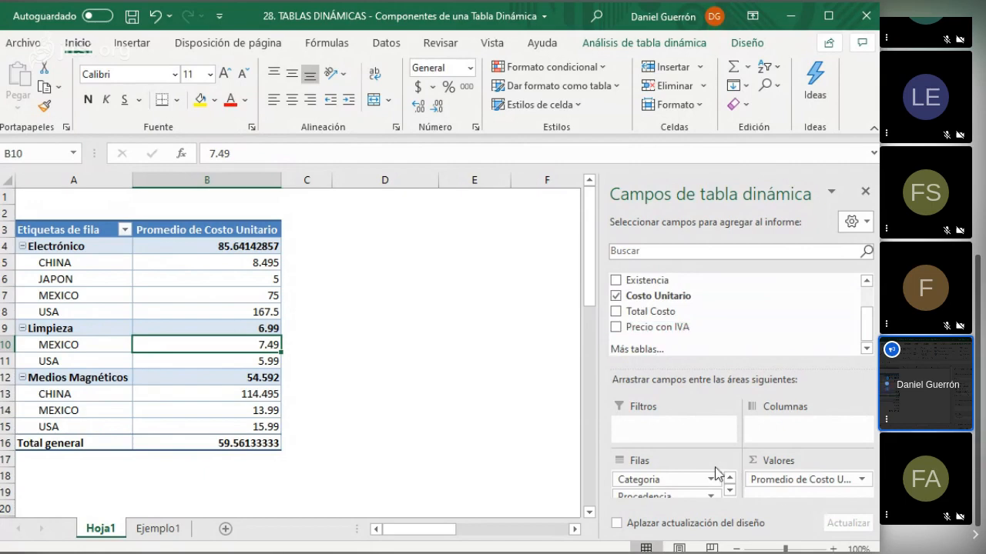
Remove Costo Unitario from the pivot table's values and add Producto there as a count.
{"action": "left_click_drag", "start_coordinate": [778, 485], "coordinate": [708, 331]}
{"action": "scroll", "coordinate": [669, 310], "scroll_direction": "up", "scroll_amount": 2}
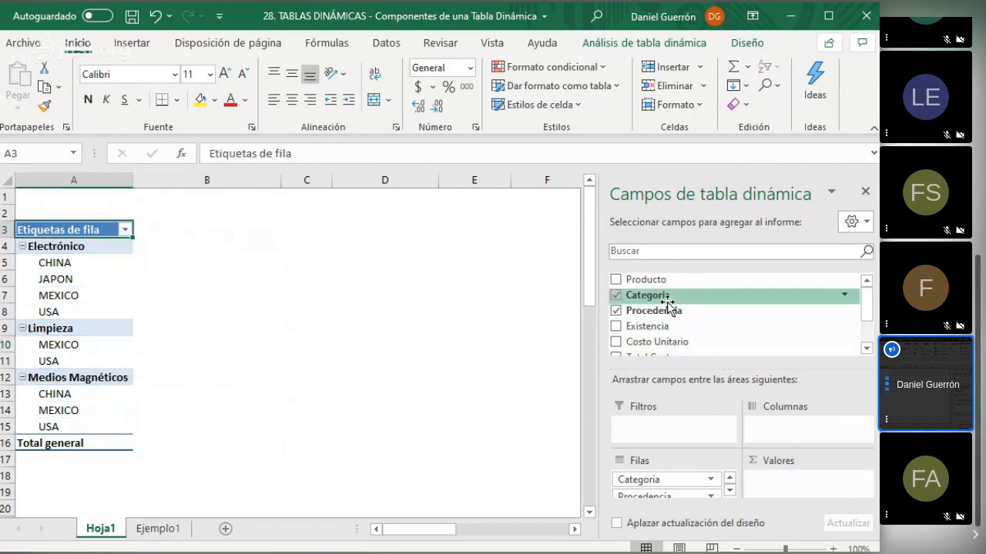
{"action": "left_click_drag", "start_coordinate": [657, 285], "coordinate": [759, 482]}
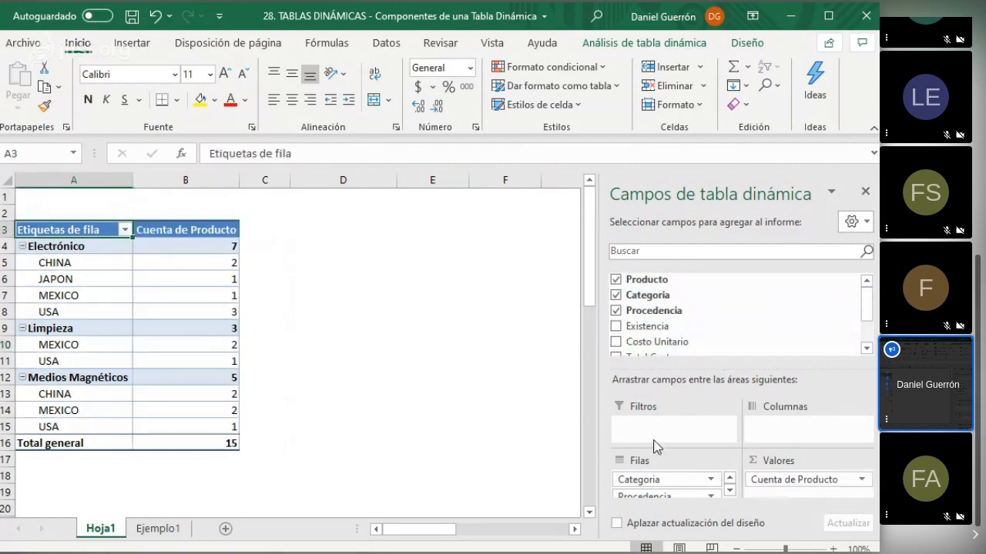
{"action": "left_click", "coordinate": [208, 351]}
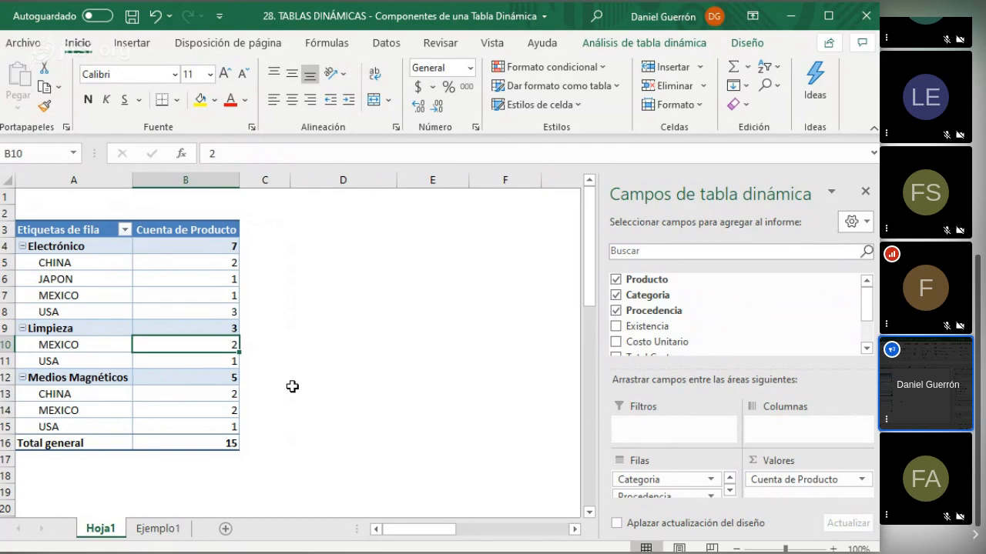
Switch to the Base de datos - Empleados workbook and look through its COMBINADA, CARGOS and EMPLEADOS sheets, including the employee list.
{"action": "key", "text": "alt+Tab"}
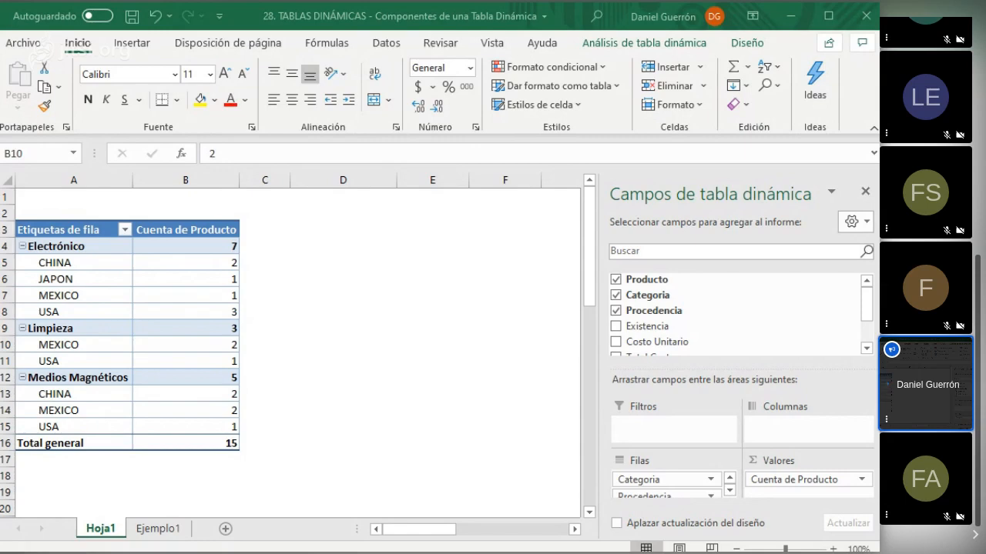
{"action": "left_click", "coordinate": [185, 345]}
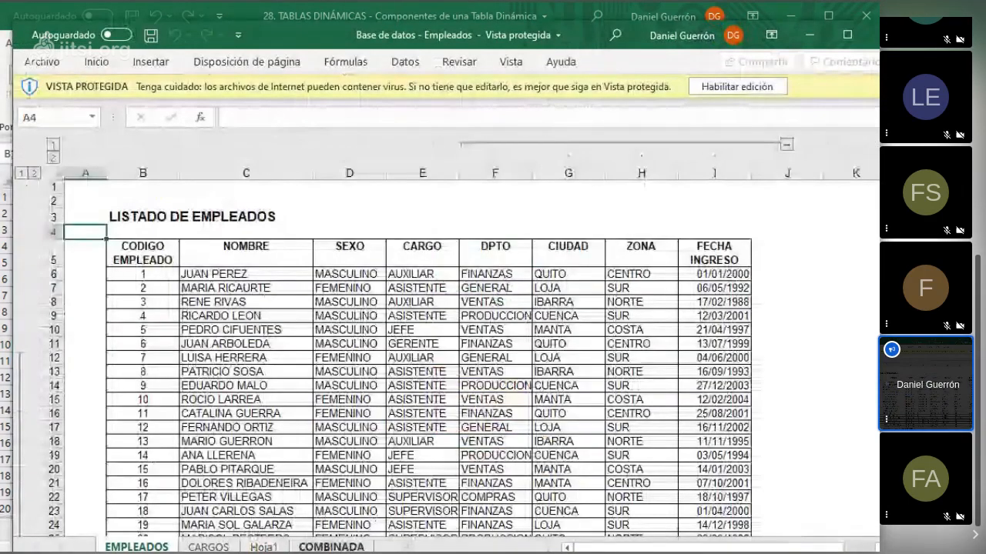
{"action": "left_click", "coordinate": [331, 547]}
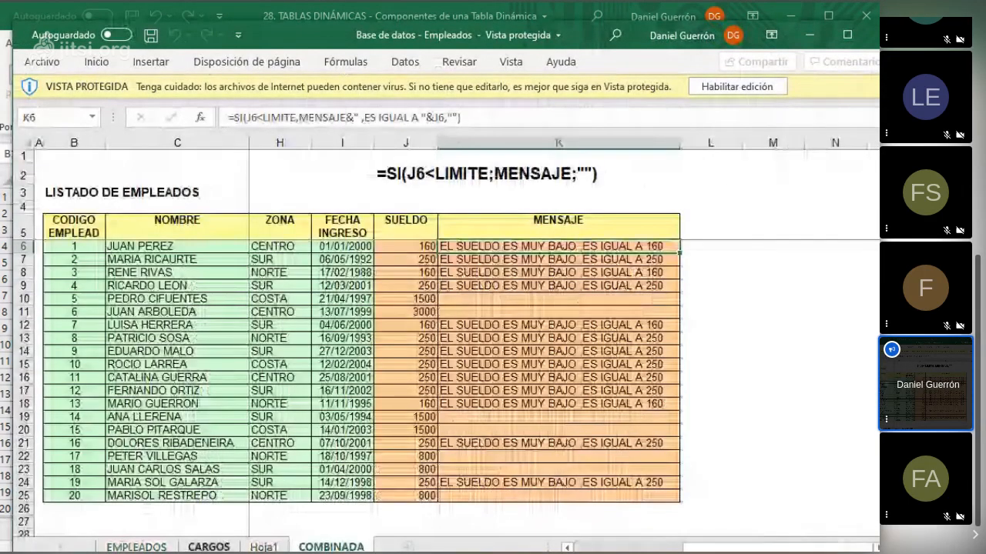
{"action": "left_click", "coordinate": [208, 548]}
{"action": "left_click", "coordinate": [136, 548]}
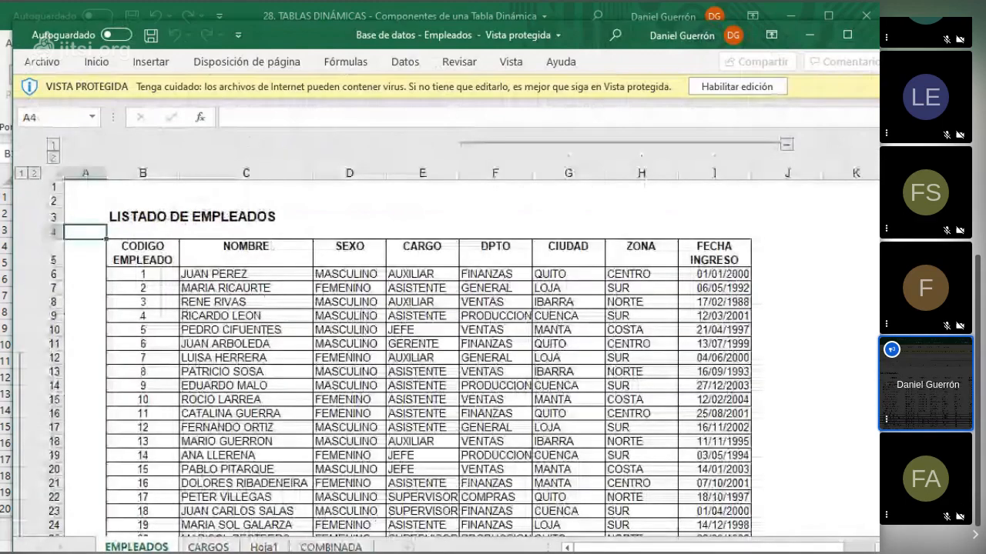
{"action": "key", "text": "alt+F4"}
{"action": "key", "text": "alt+Tab"}
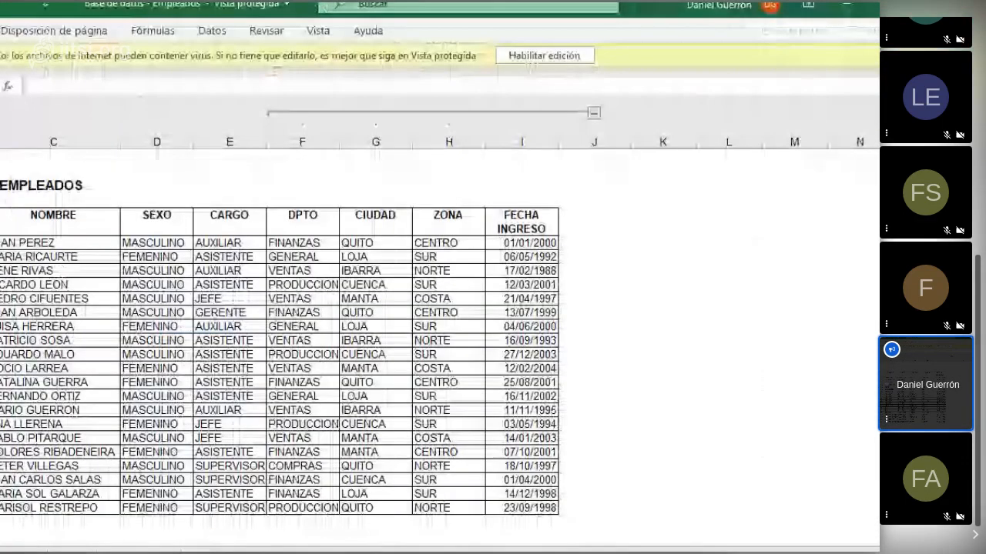
{"action": "left_click", "coordinate": [156, 285]}
{"action": "scroll", "coordinate": [156, 284], "scroll_direction": "down", "scroll_amount": 8}
{"action": "scroll", "coordinate": [156, 285], "scroll_direction": "up", "scroll_amount": 7}
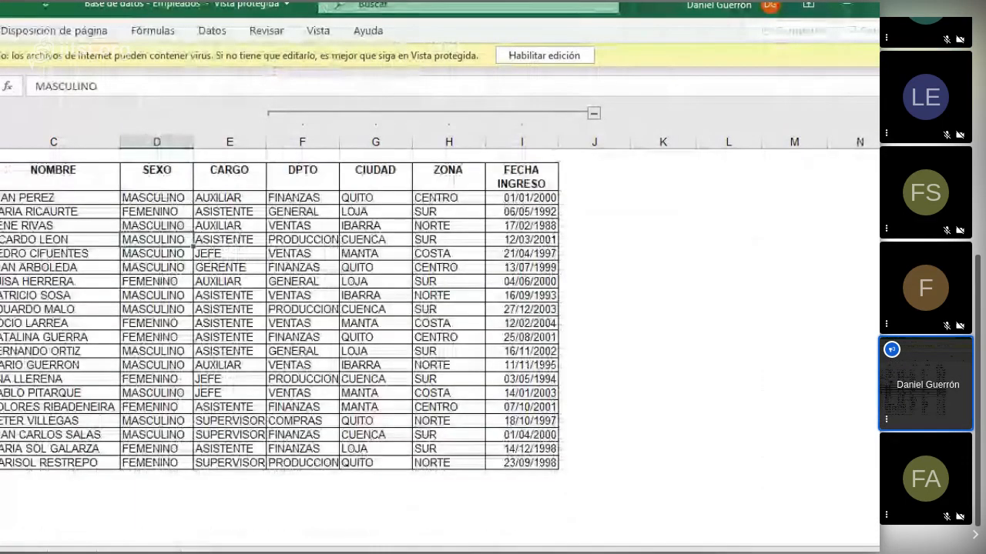
{"action": "scroll", "coordinate": [282, 345], "scroll_direction": "up", "scroll_amount": 1}
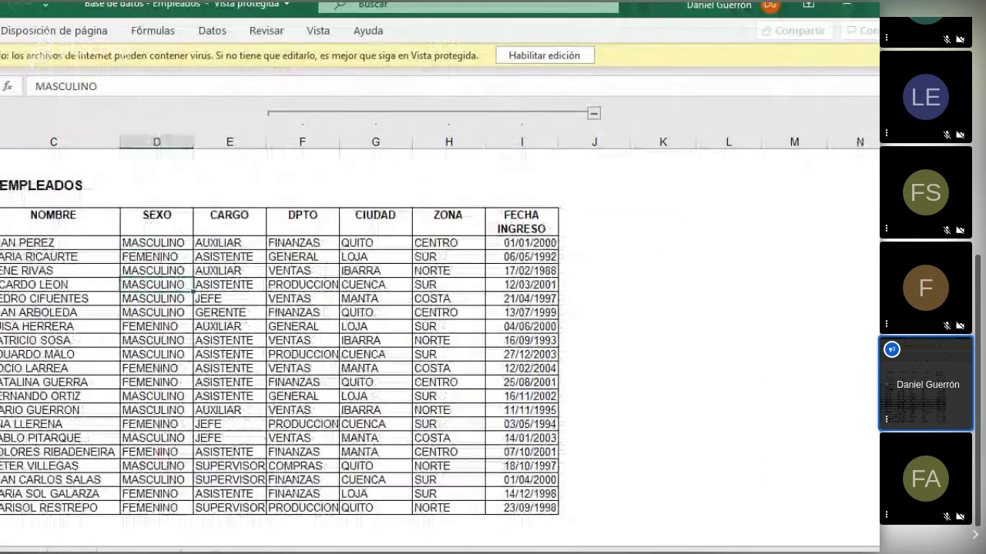
{"action": "key", "text": "alt+Tab"}
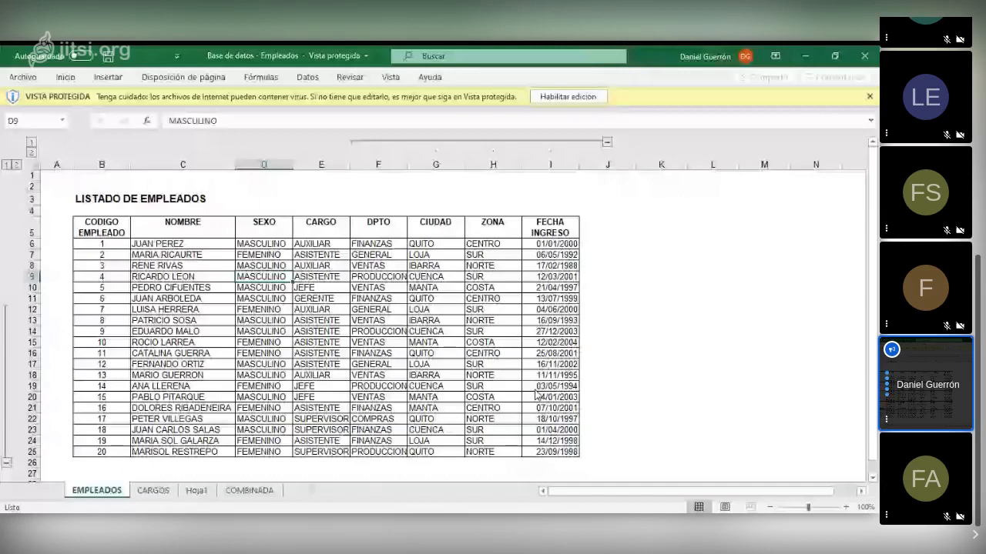
{"action": "key", "text": "alt+Tab"}
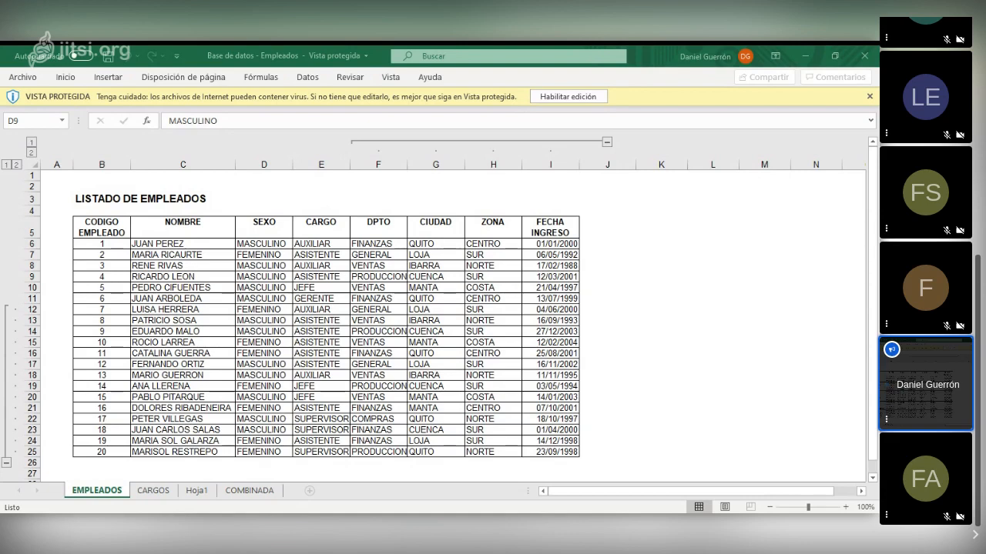
Enable editing of the workbook and enter =DIA(I6) in cell K6 of the EMPLEADOS sheet.
{"action": "left_click", "coordinate": [564, 97]}
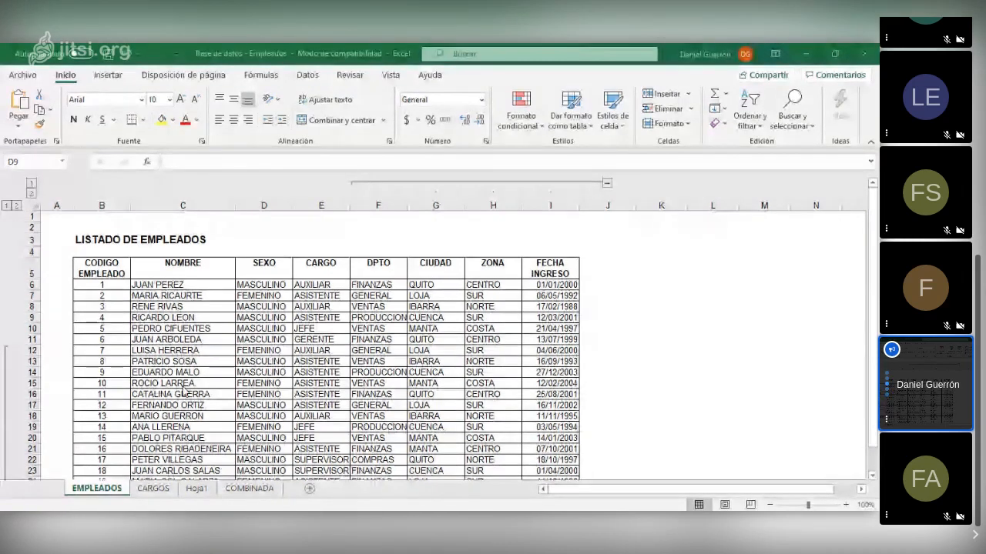
{"action": "left_click", "coordinate": [608, 285]}
{"action": "left_click", "coordinate": [659, 286]}
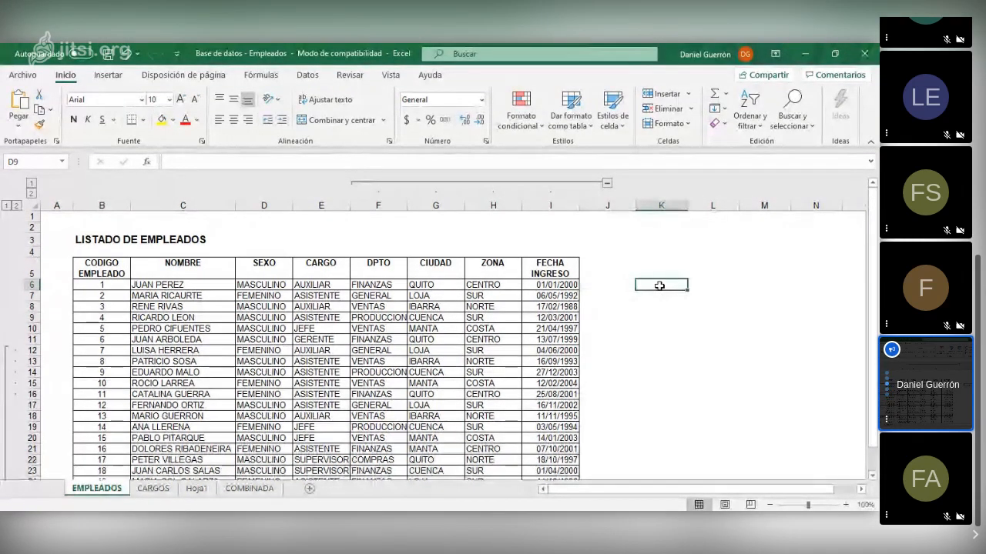
{"action": "type", "text": "="}
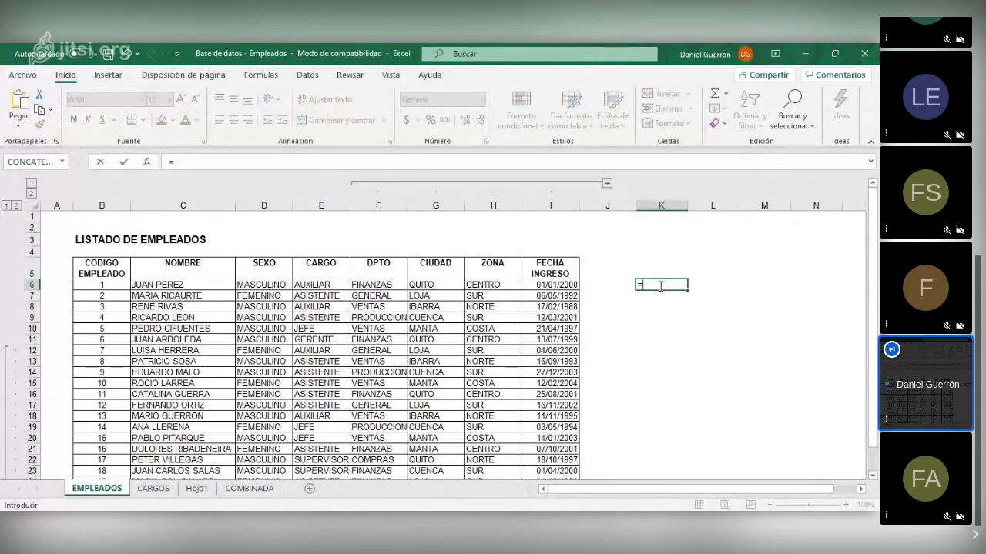
{"action": "type", "text": "DIA"}
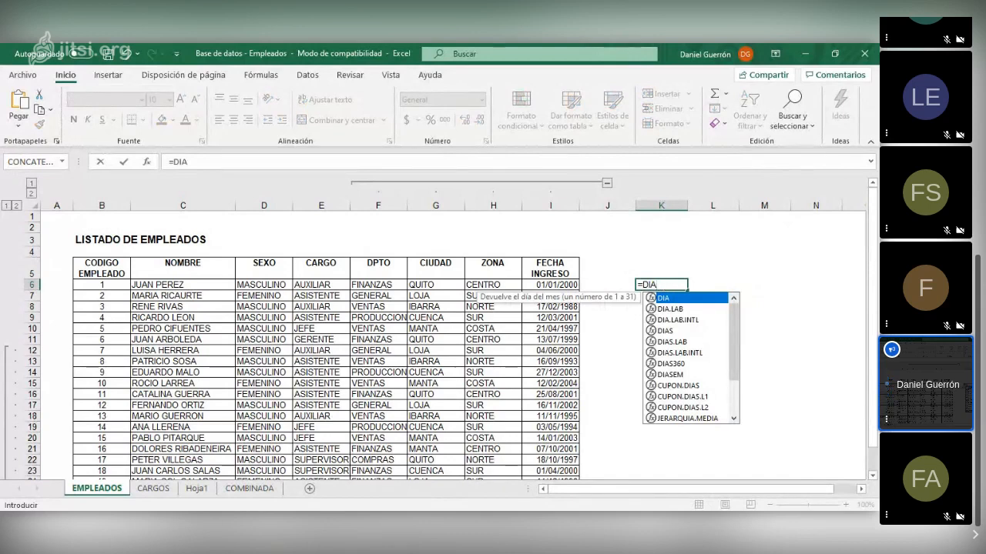
{"action": "type", "text": "("}
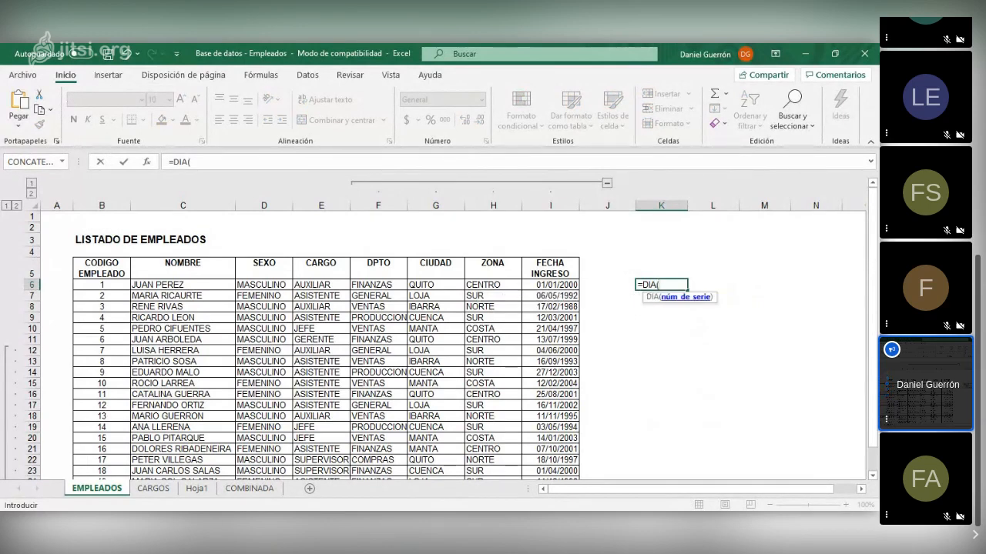
{"action": "left_click", "coordinate": [561, 285]}
{"action": "key", "text": "Return"}
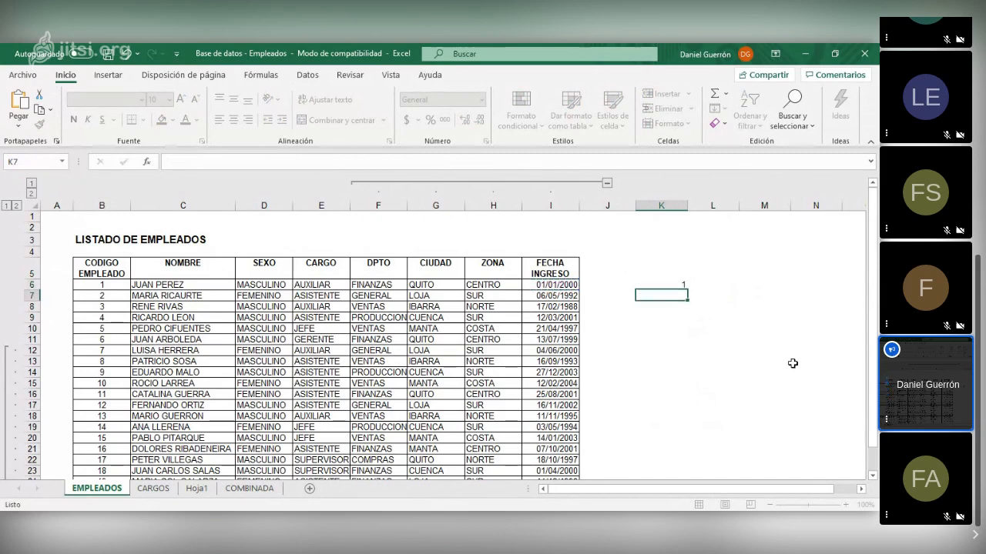
Extract the month and year of the date in I6 with =MES(I6) in K7 and =AÑO(I6) in K8.
{"action": "type", "text": "=M"}
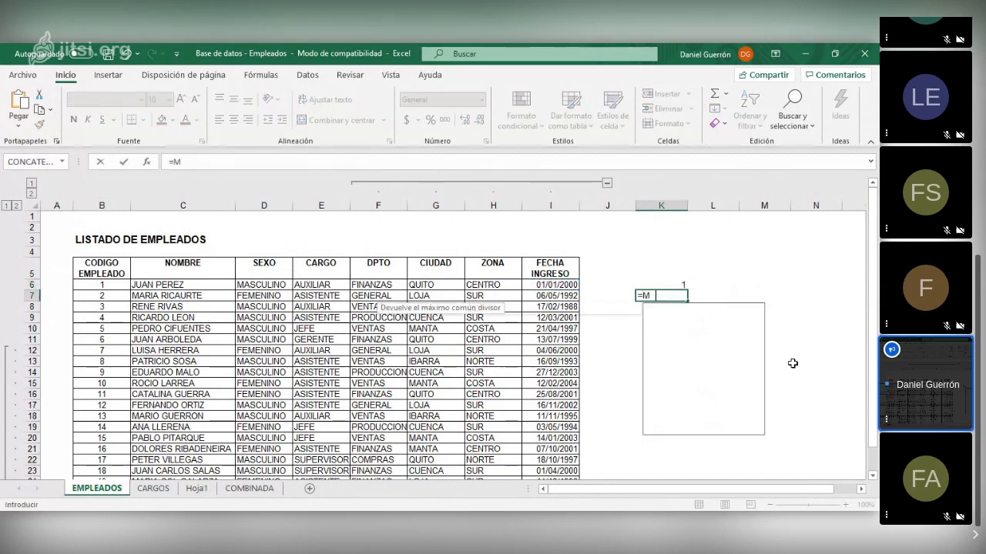
{"action": "type", "text": "ES("}
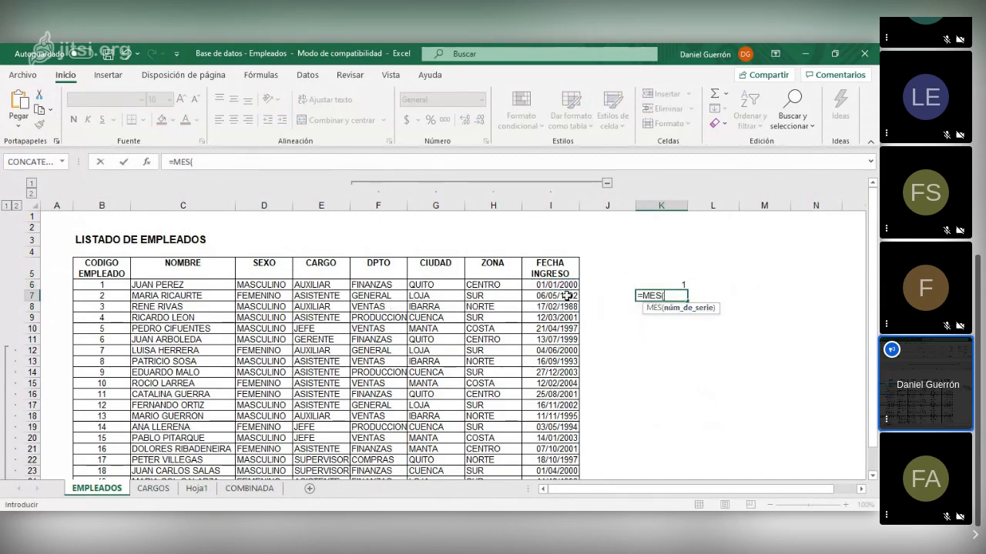
{"action": "left_click", "coordinate": [568, 284]}
{"action": "key", "text": "Return"}
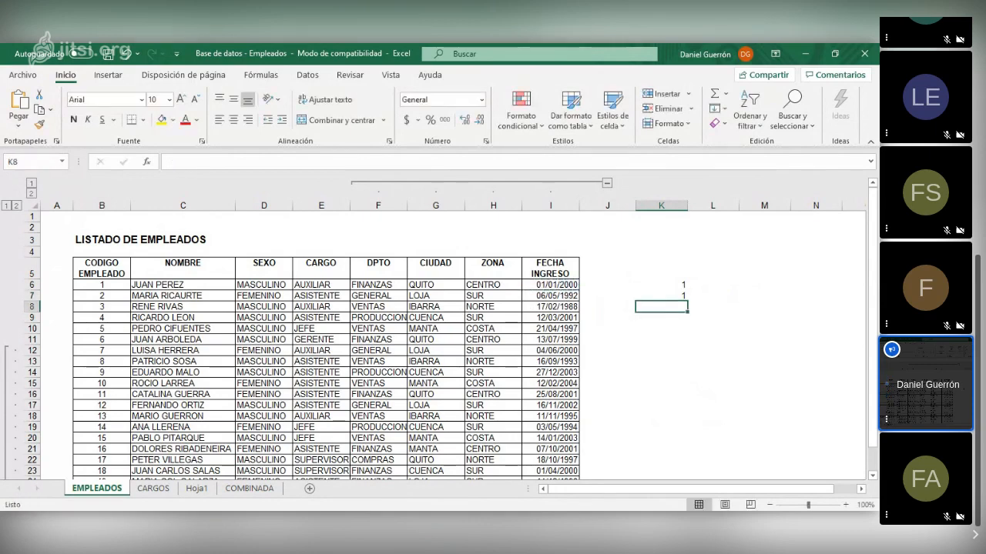
{"action": "type", "text": "=AÑO"}
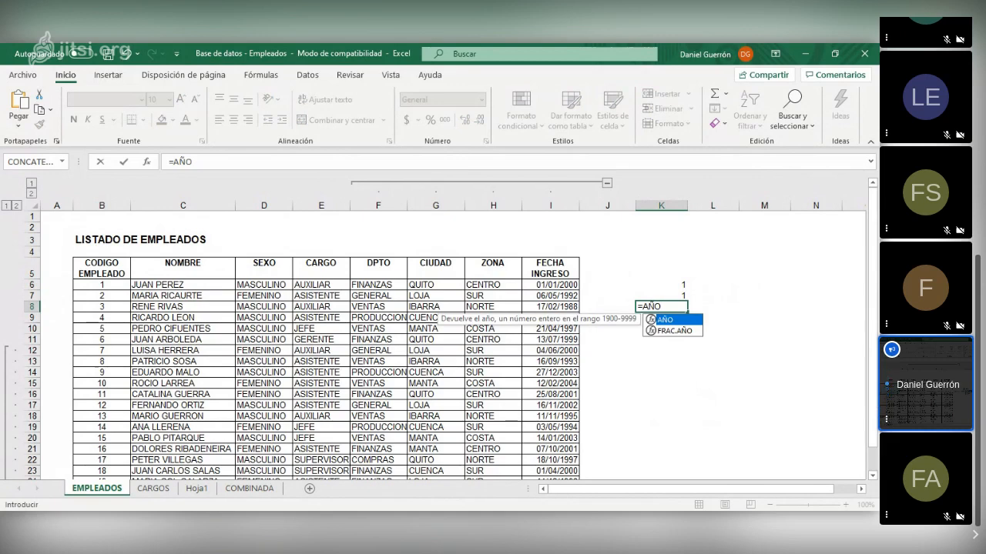
{"action": "type", "text": "("}
{"action": "left_click", "coordinate": [557, 285]}
{"action": "key", "text": "Return"}
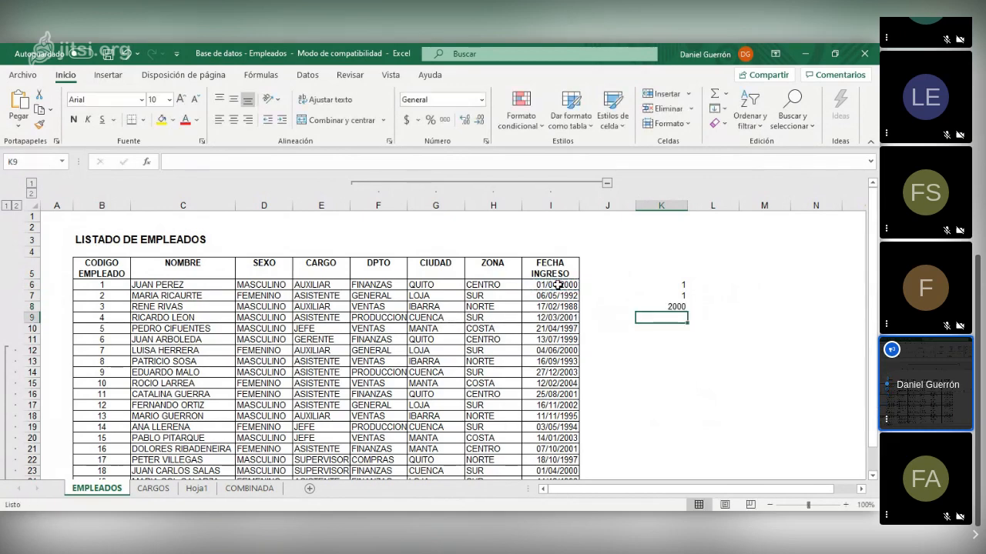
Enter =DIA.LAB(I6,20) in cell K9 to calculate the date 20 working days after the one in I6.
{"action": "type", "text": "=DIA"}
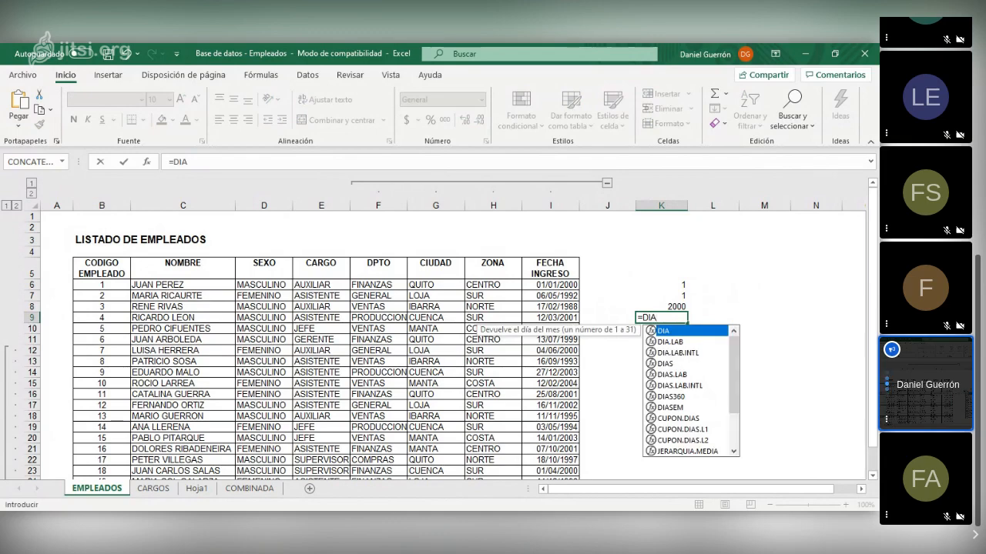
{"action": "double_click", "coordinate": [698, 337]}
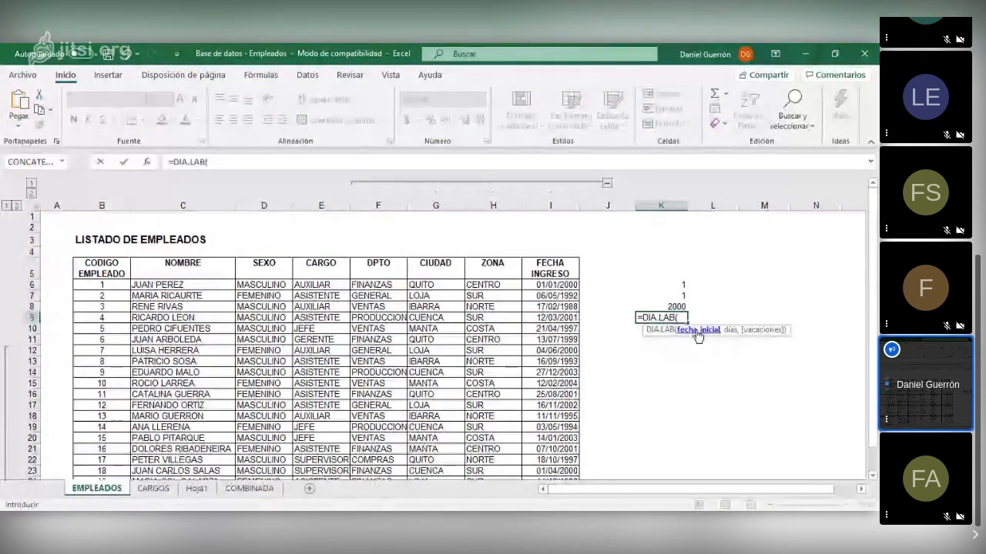
{"action": "left_click", "coordinate": [559, 284]}
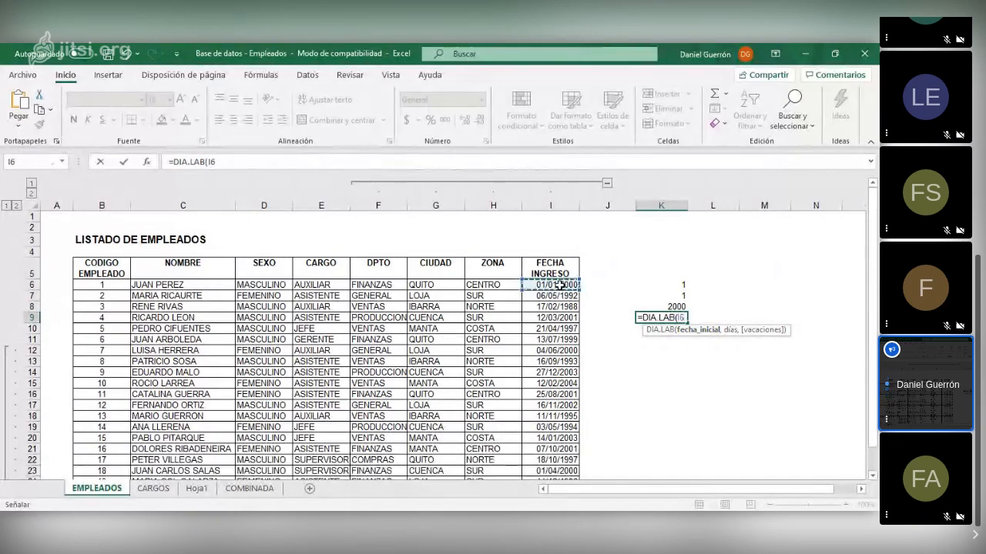
{"action": "type", "text": ","}
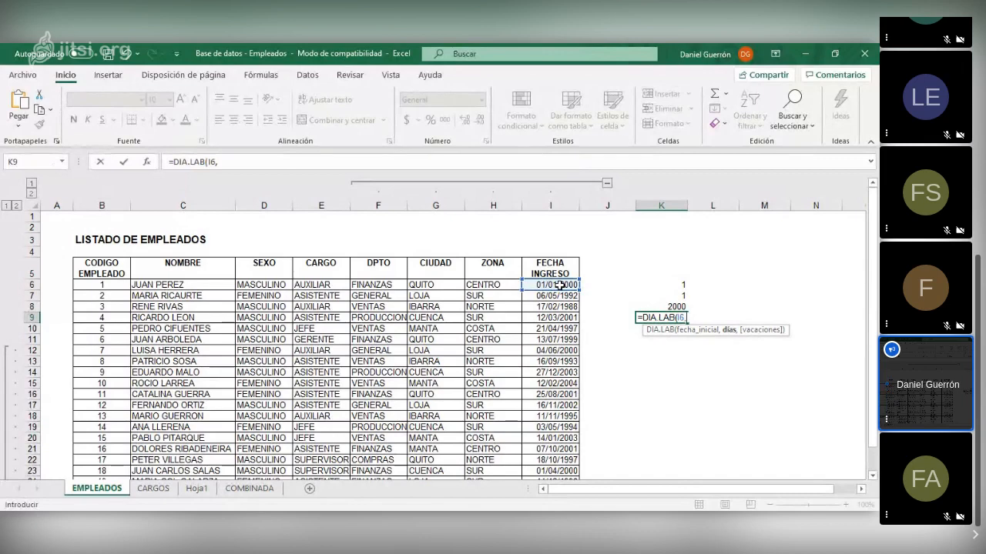
{"action": "type", "text": "20"}
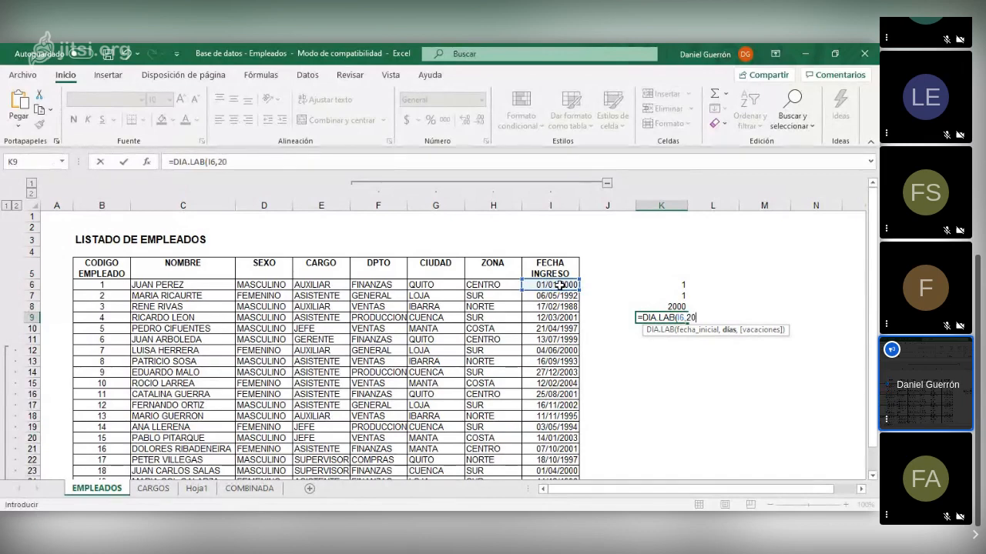
{"action": "key", "text": "Return"}
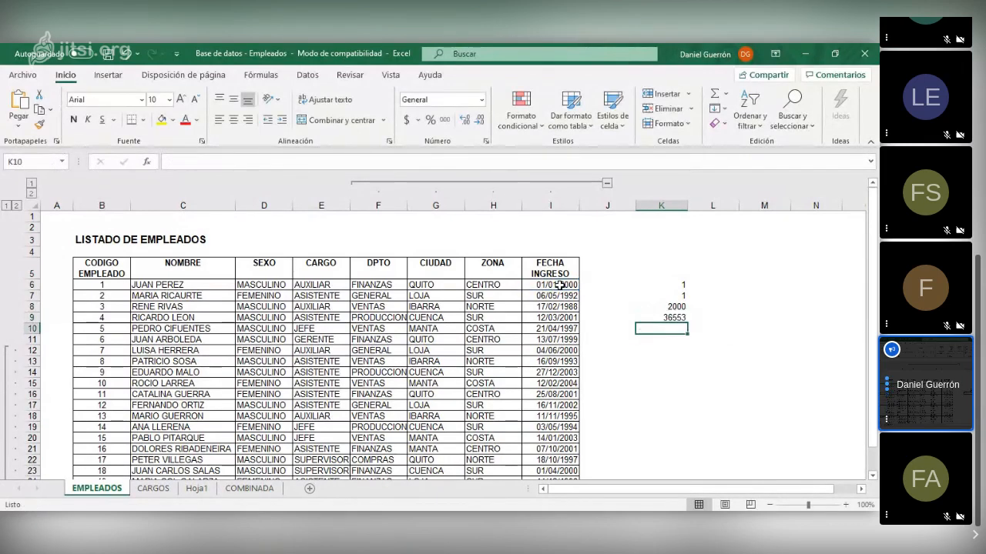
{"action": "key", "text": "Up"}
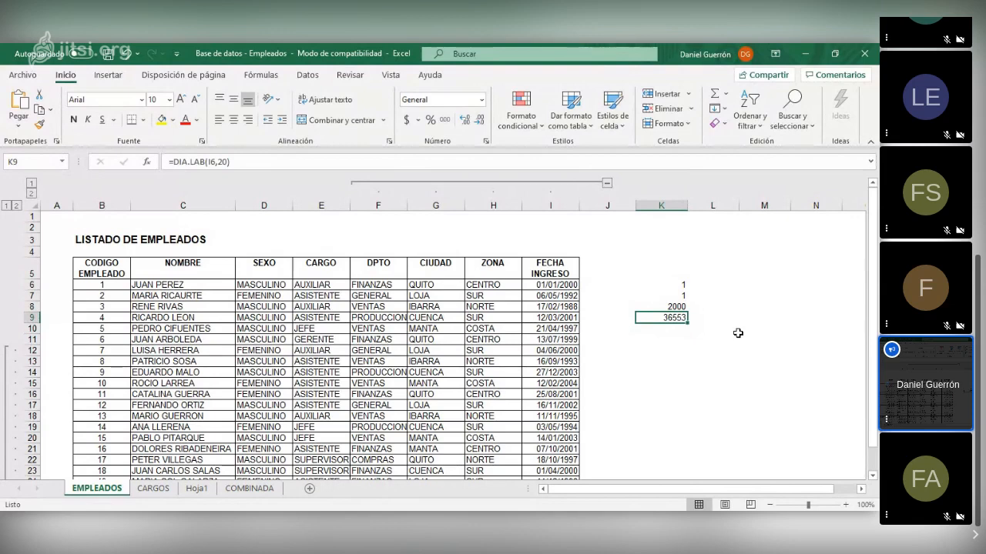
Change the year of the first employee's FECHA INGRESO in I6 to 2020.
{"action": "left_click", "coordinate": [547, 286]}
{"action": "left_click_drag", "start_coordinate": [204, 161], "coordinate": [253, 162]}
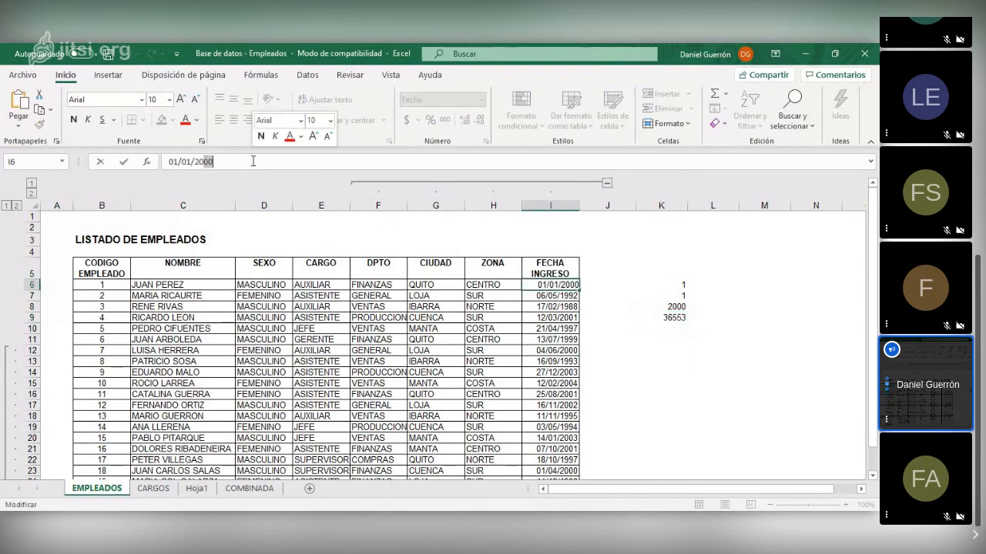
{"action": "type", "text": "20"}
{"action": "key", "text": "Return"}
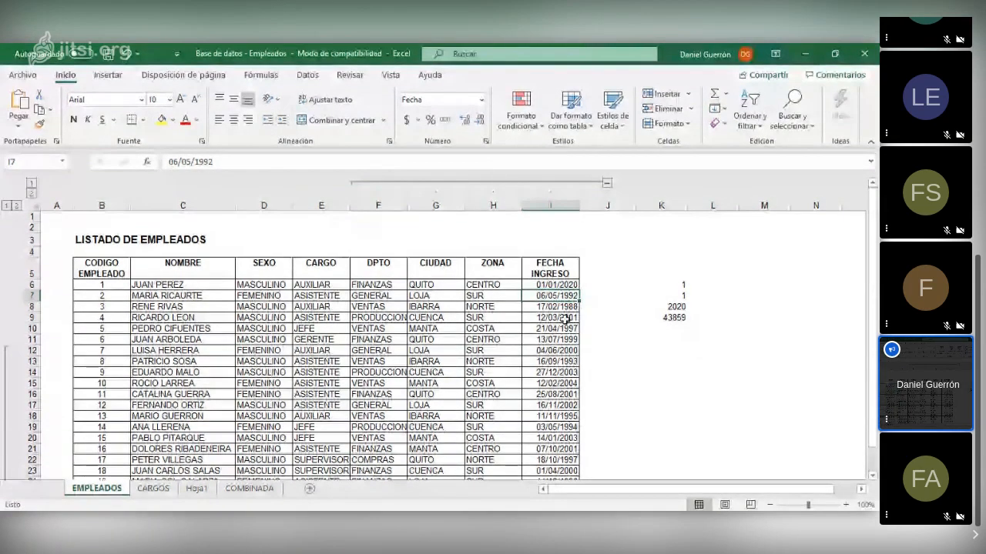
Change the month of the FECHA INGRESO date in I6 to 09, giving 01/09/2020.
{"action": "left_click", "coordinate": [568, 286]}
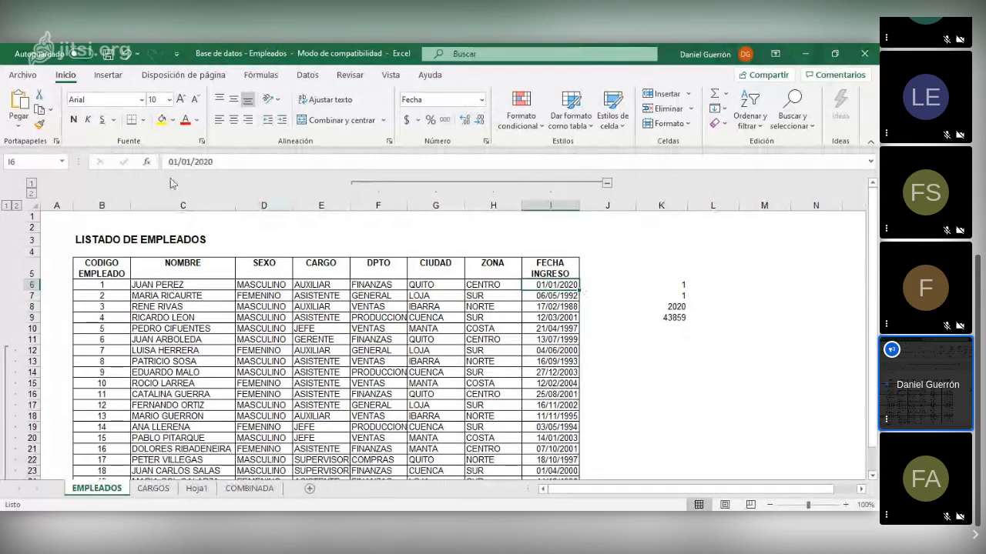
{"action": "key", "text": "F2"}
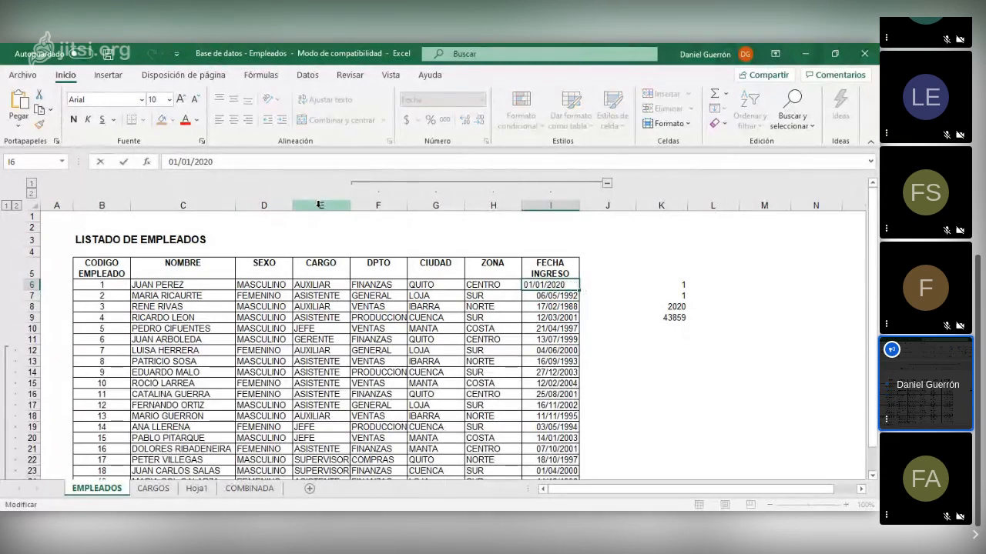
{"action": "key", "text": "Left"}
{"action": "key", "text": "Left"}
{"action": "key", "text": "Left"}
{"action": "key", "text": "Left"}
{"action": "key", "text": "Left"}
{"action": "key", "text": "BackSpace"}
{"action": "type", "text": "9"}
{"action": "key", "text": "Return"}
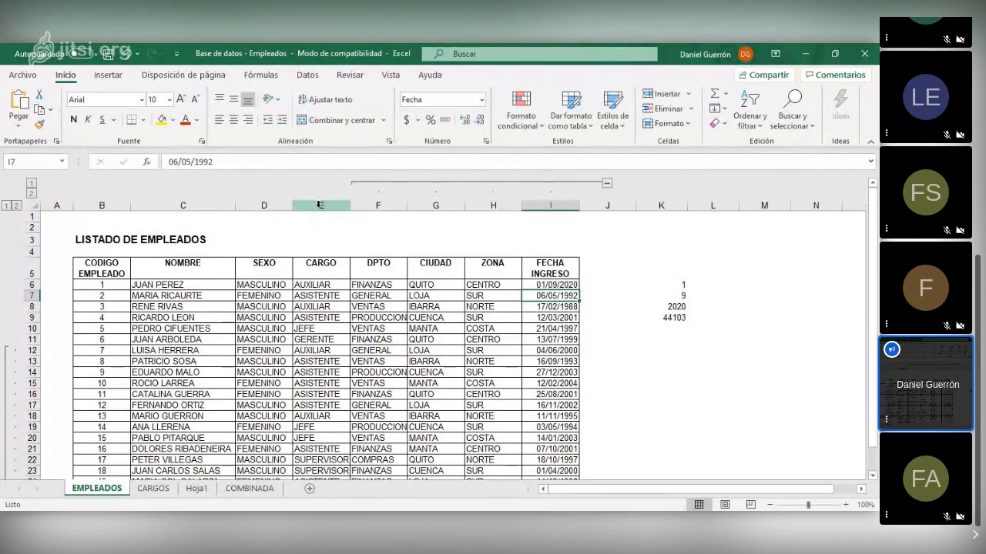
Format the DIA.LAB result in K9 as Fecha corta.
{"action": "left_click", "coordinate": [676, 318]}
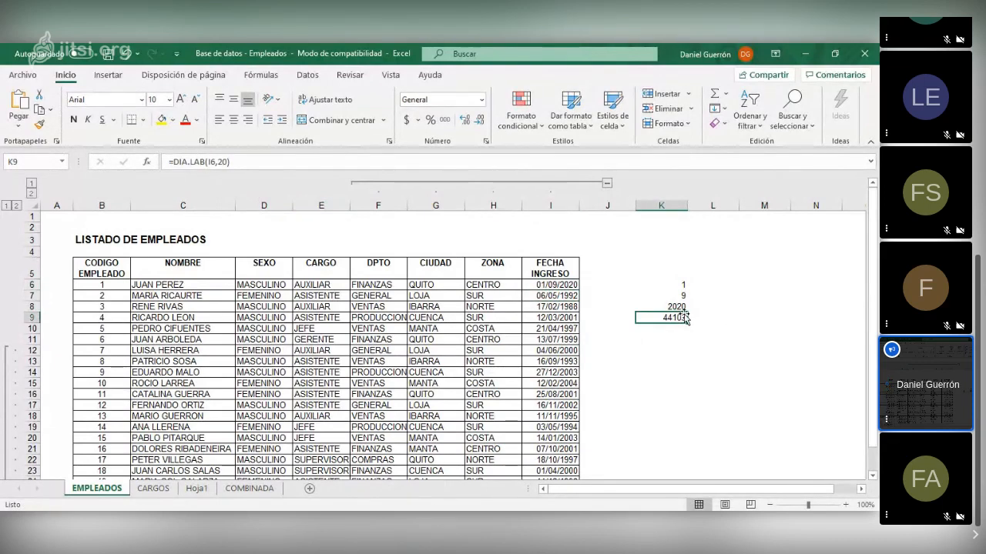
{"action": "left_click", "coordinate": [481, 101]}
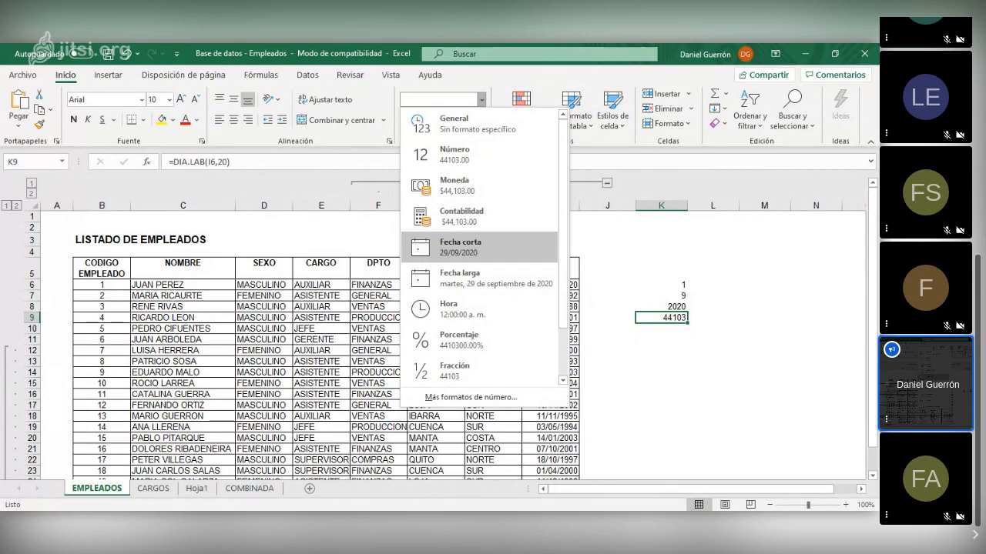
{"action": "left_click", "coordinate": [459, 247]}
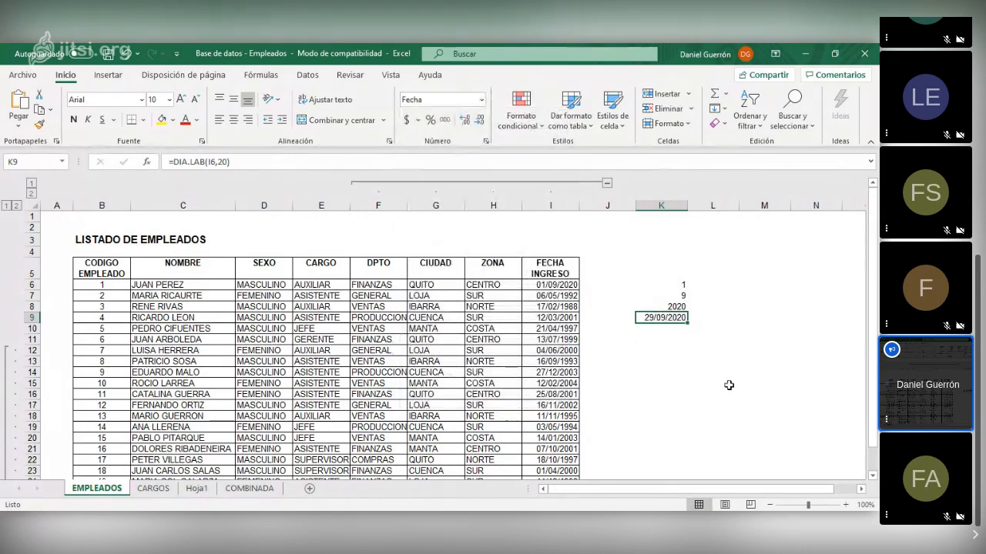
Clear the arguments of the DIA.LAB formula in K9 and re-enter them as I6 and 20.
{"action": "double_click", "coordinate": [681, 317]}
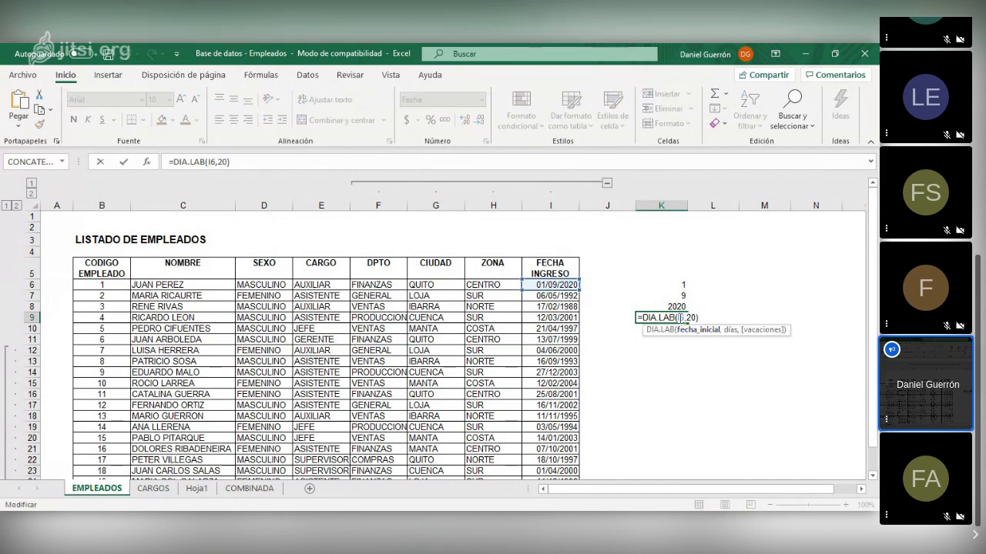
{"action": "left_click_drag", "start_coordinate": [678, 318], "coordinate": [700, 318]}
{"action": "key", "text": "BackSpace"}
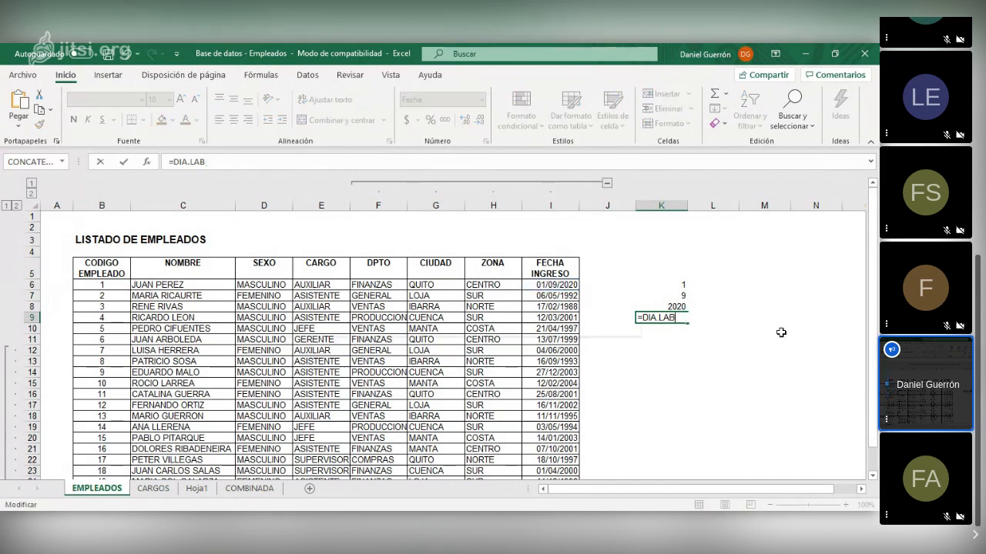
{"action": "key", "text": "BackSpace"}
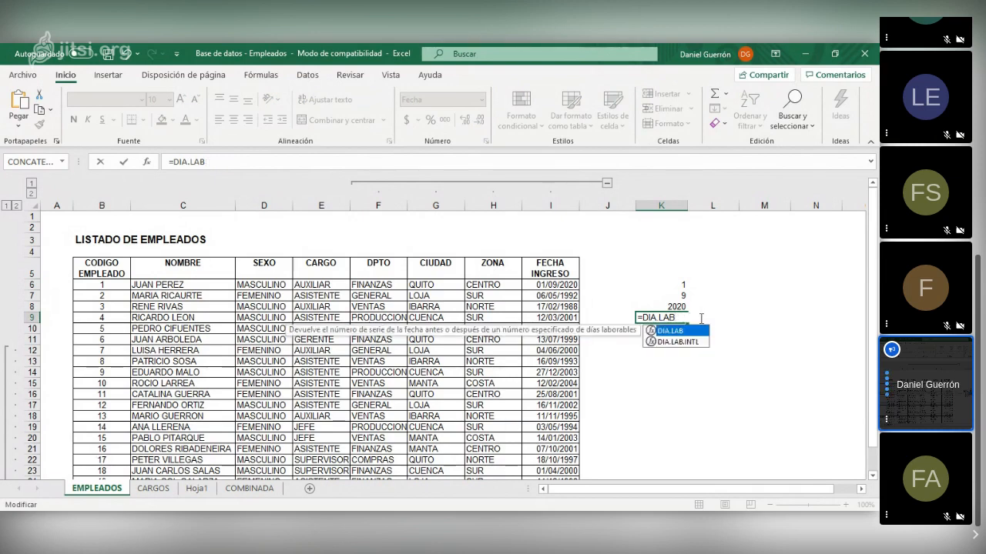
{"action": "type", "text": "("}
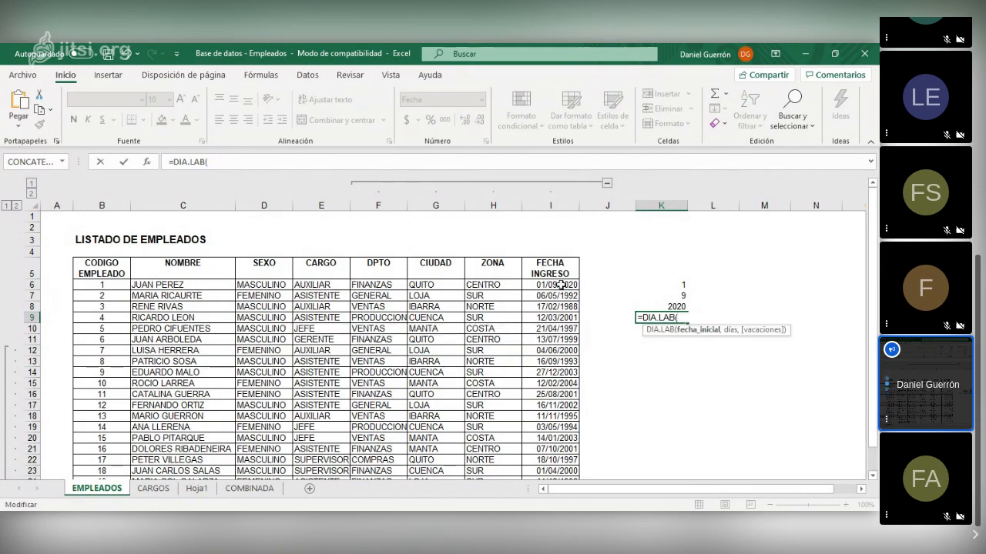
{"action": "left_click", "coordinate": [560, 285]}
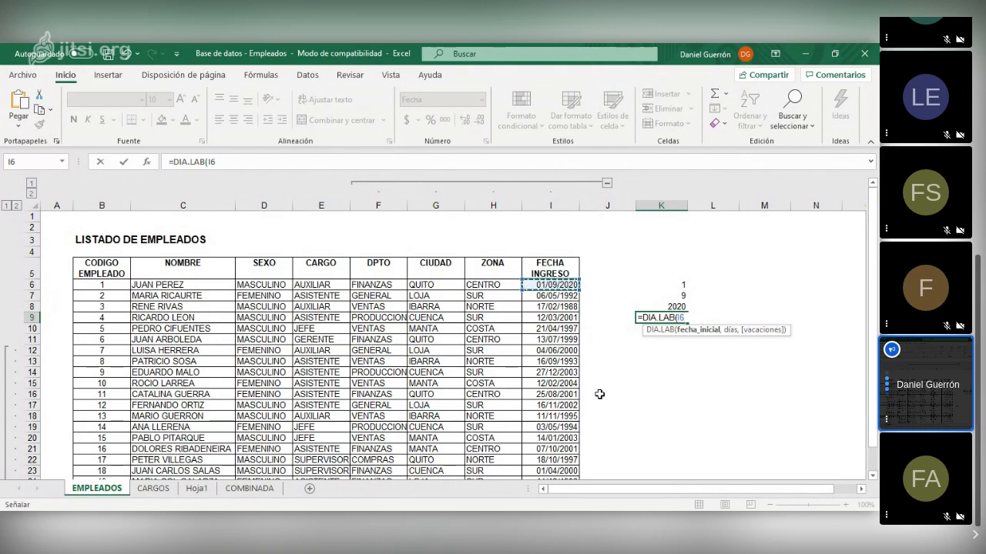
{"action": "type", "text": ","}
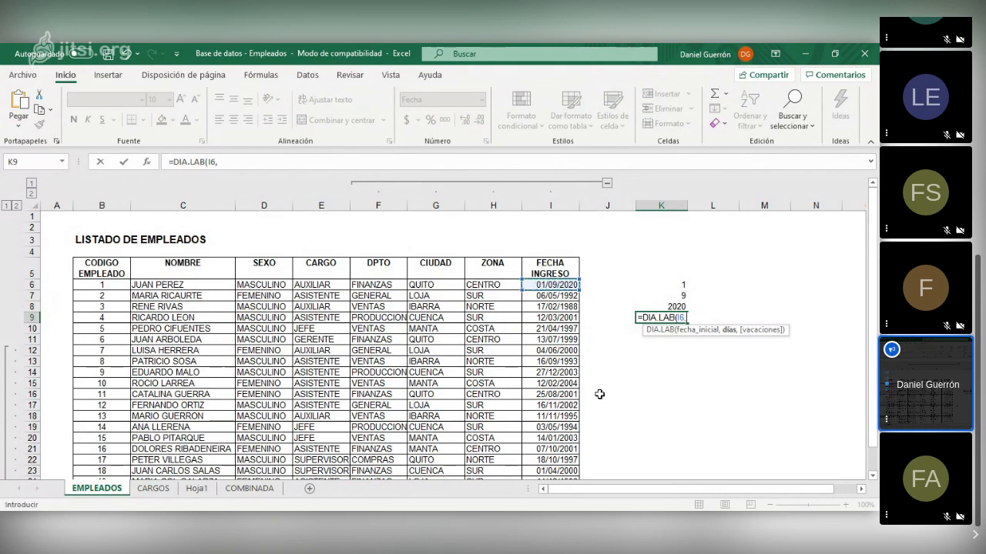
{"action": "type", "text": "20"}
{"action": "key", "text": "Return"}
{"action": "left_click", "coordinate": [674, 317]}
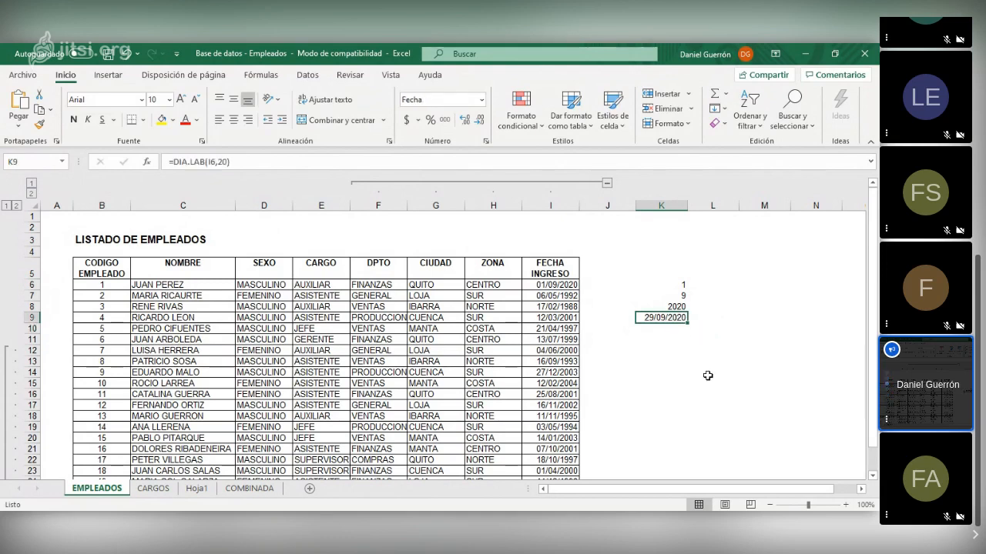
Enter a DIAS formula in K10 with I6 as the start date and K9 as the end date.
{"action": "left_click", "coordinate": [683, 329]}
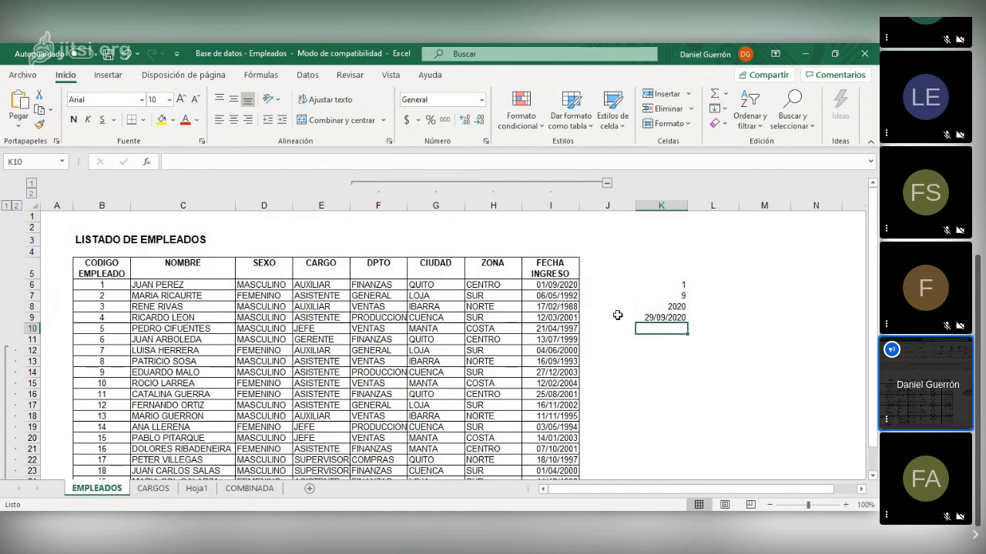
{"action": "type", "text": "=DI"}
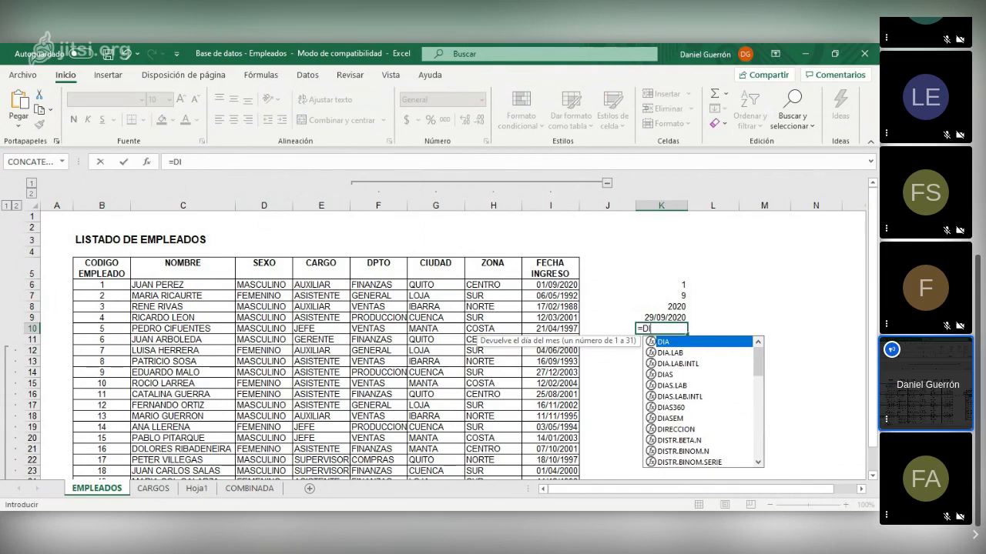
{"action": "key", "text": "Down"}
{"action": "key", "text": "Down"}
{"action": "key", "text": "Down"}
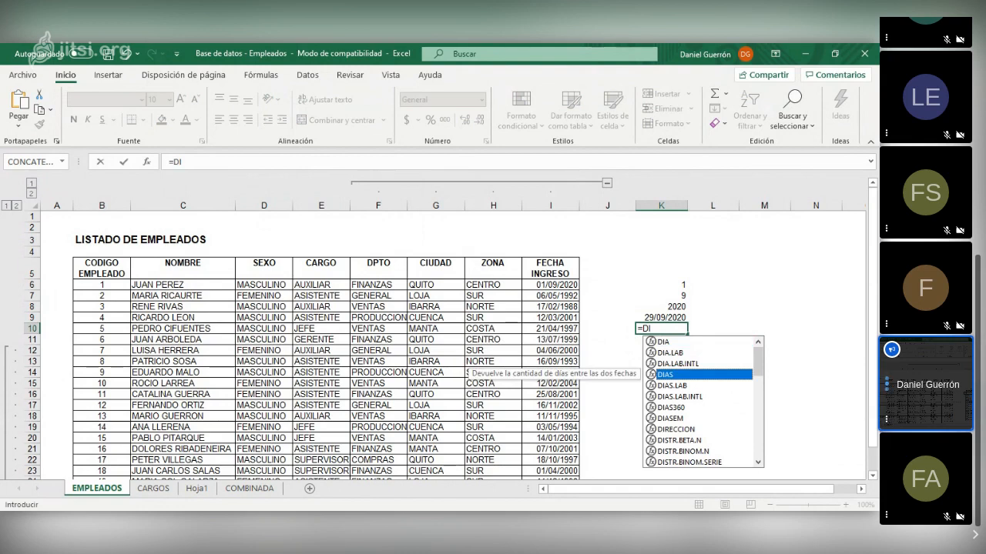
{"action": "key", "text": "Tab"}
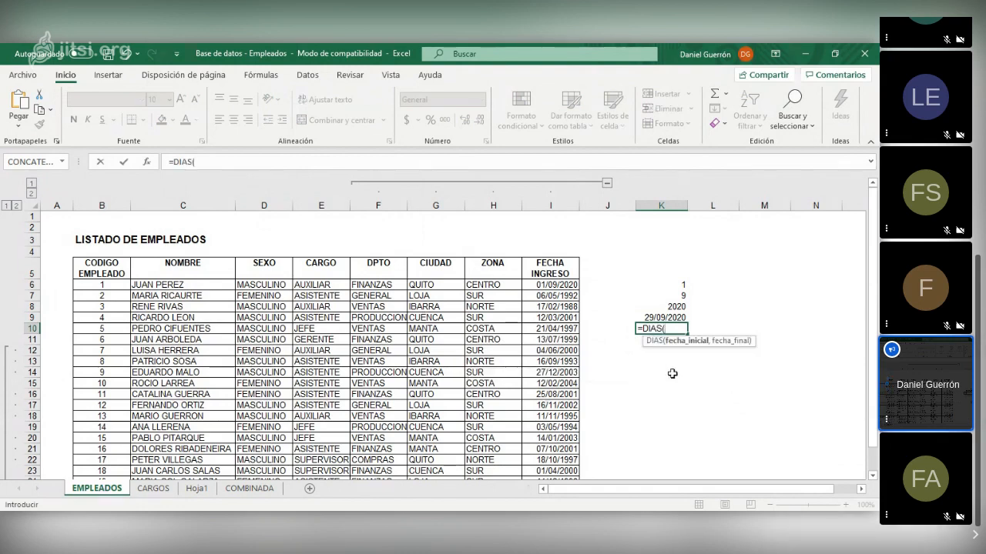
{"action": "left_click", "coordinate": [556, 286]}
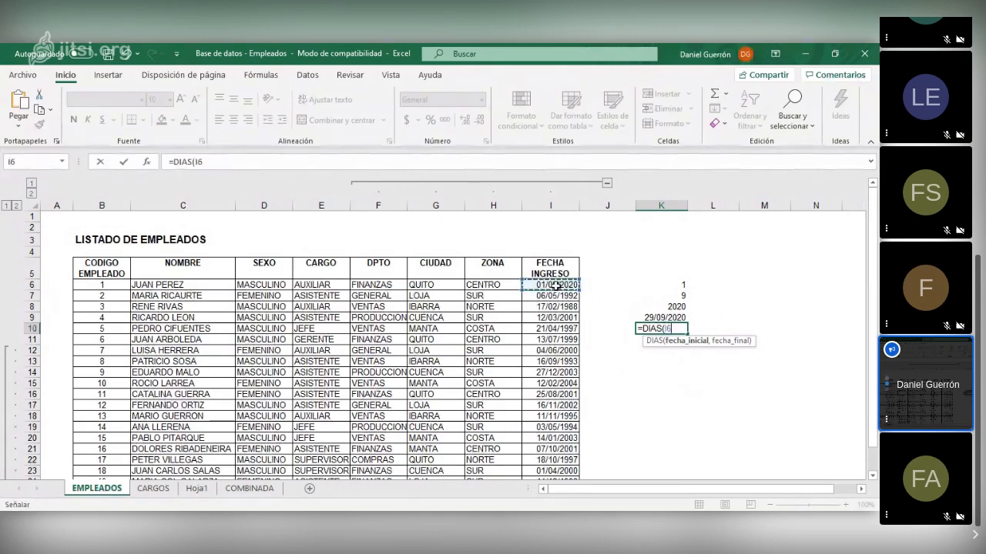
{"action": "type", "text": ","}
{"action": "key", "text": "Up"}
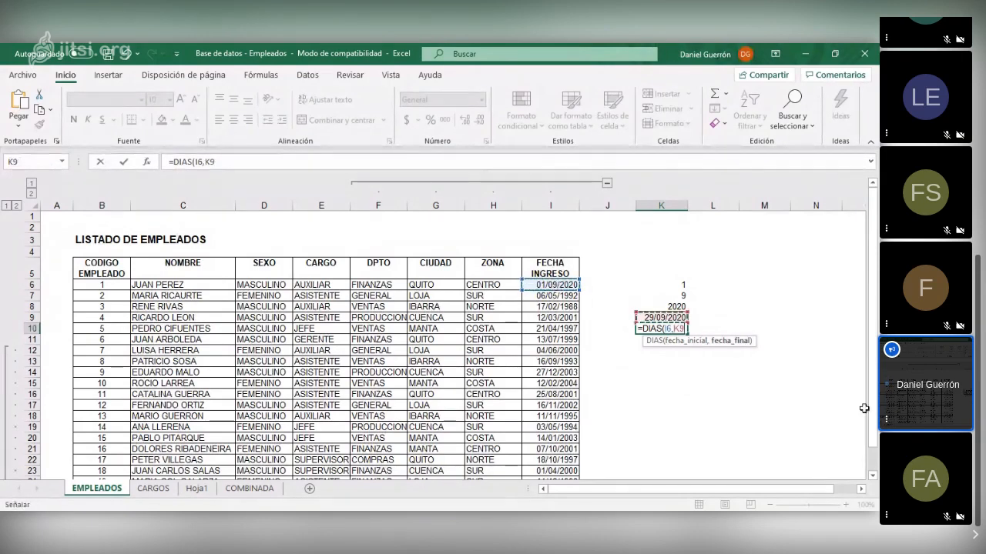
{"action": "key", "text": "Return"}
{"action": "left_click", "coordinate": [677, 330]}
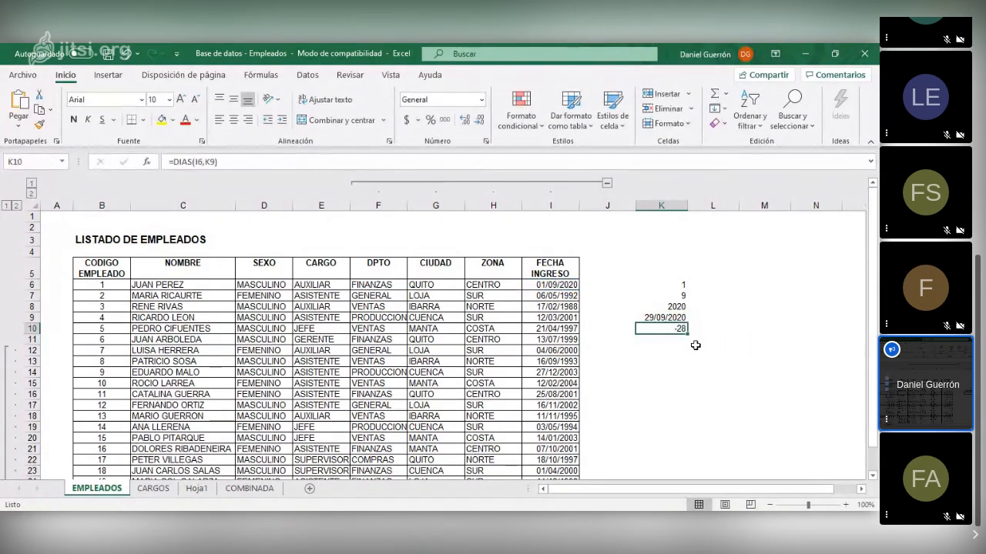
{"action": "left_click", "coordinate": [660, 318]}
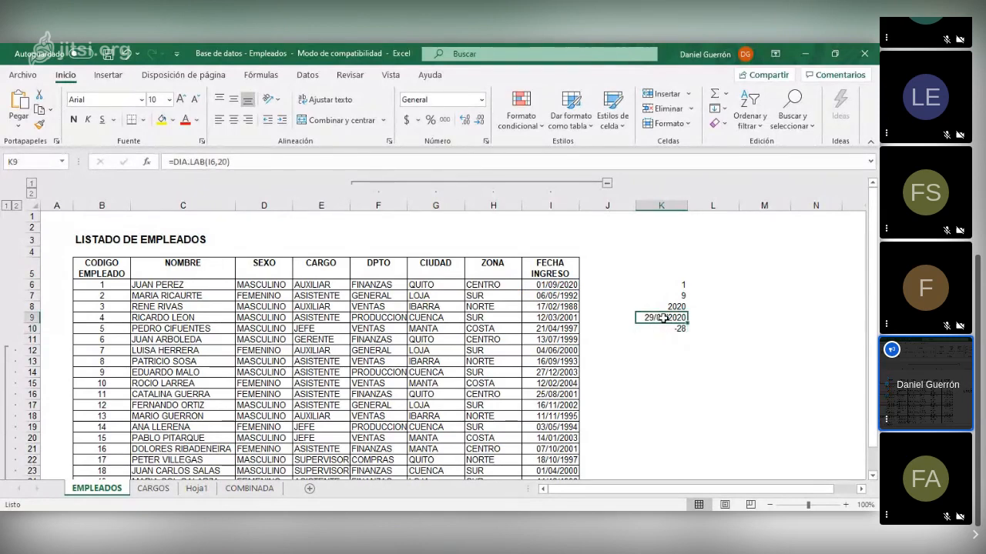
{"action": "key", "text": "alt+Tab"}
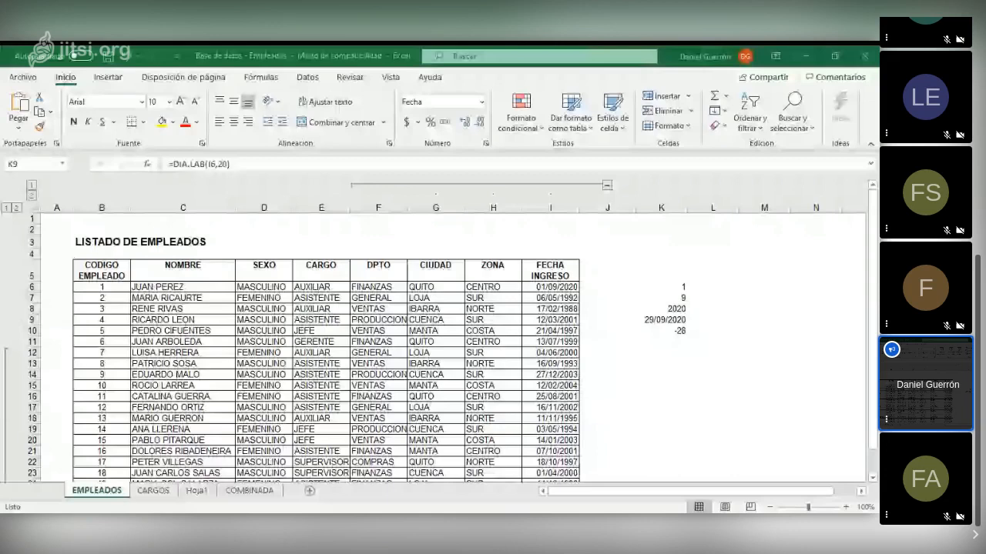
{"action": "key", "text": "alt+Tab"}
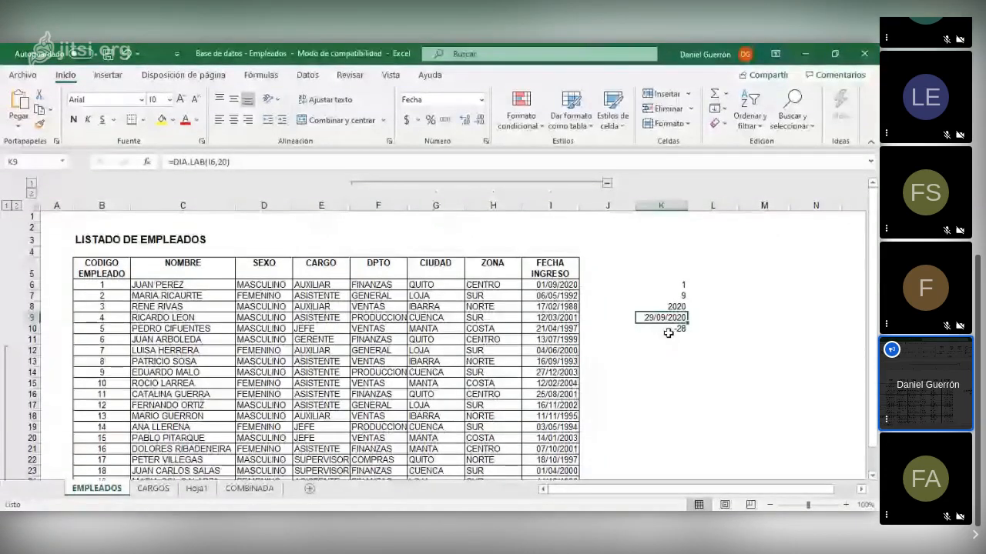
Enter a DIAS.LAB formula in K11 with I6 as the start date and K9 as the end date.
{"action": "left_click", "coordinate": [668, 339]}
{"action": "type", "text": "=DI"}
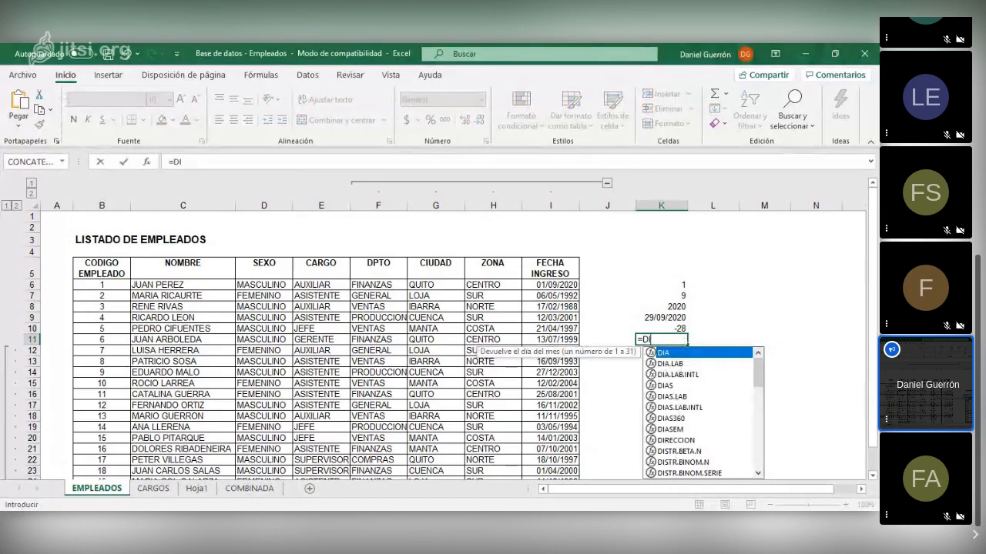
{"action": "double_click", "coordinate": [686, 395]}
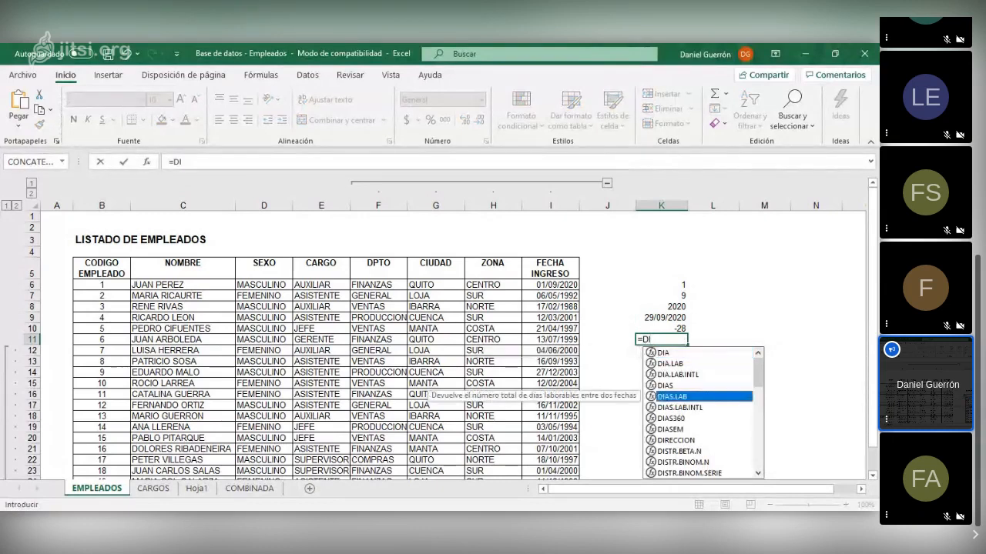
{"action": "left_click", "coordinate": [567, 284]}
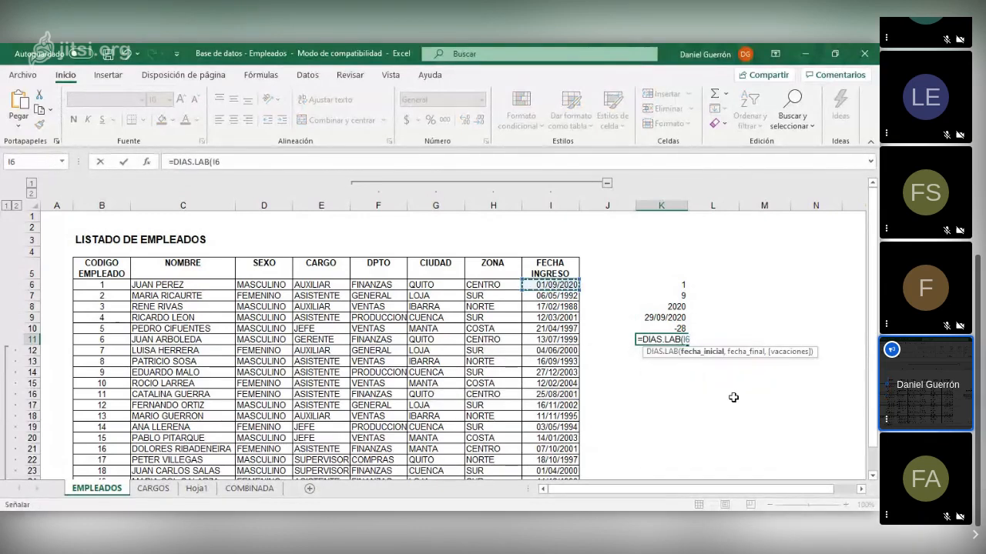
{"action": "type", "text": ","}
{"action": "left_click", "coordinate": [679, 317]}
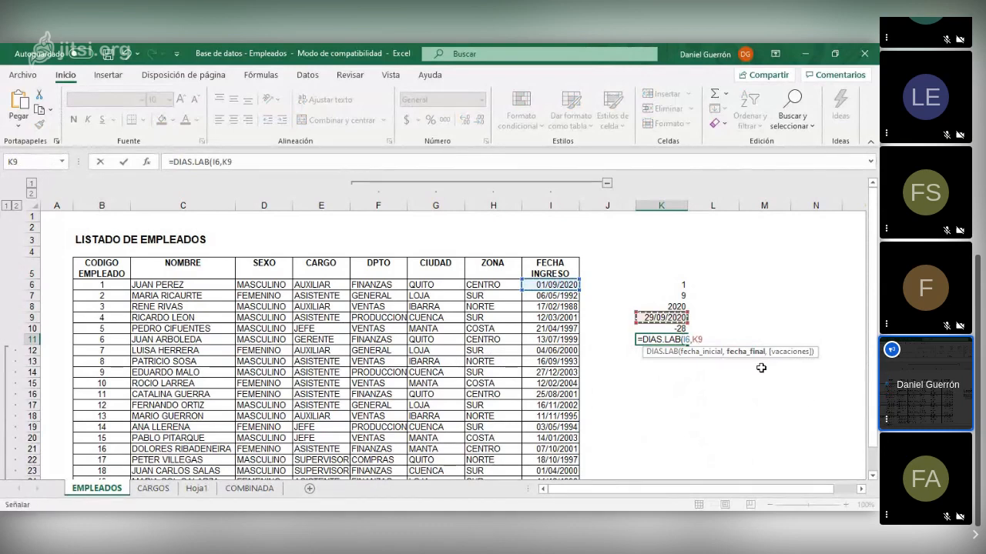
{"action": "key", "text": "Return"}
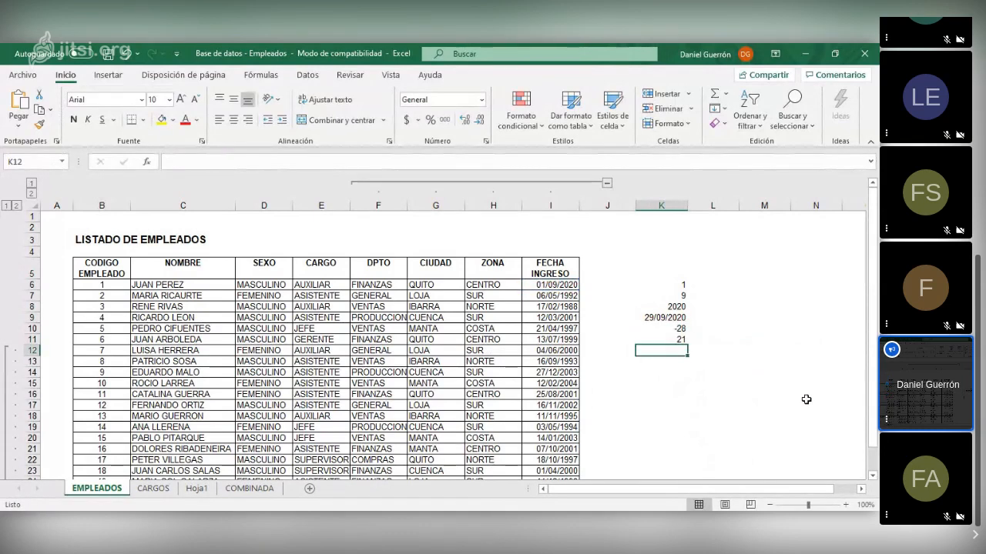
{"action": "left_click", "coordinate": [681, 340]}
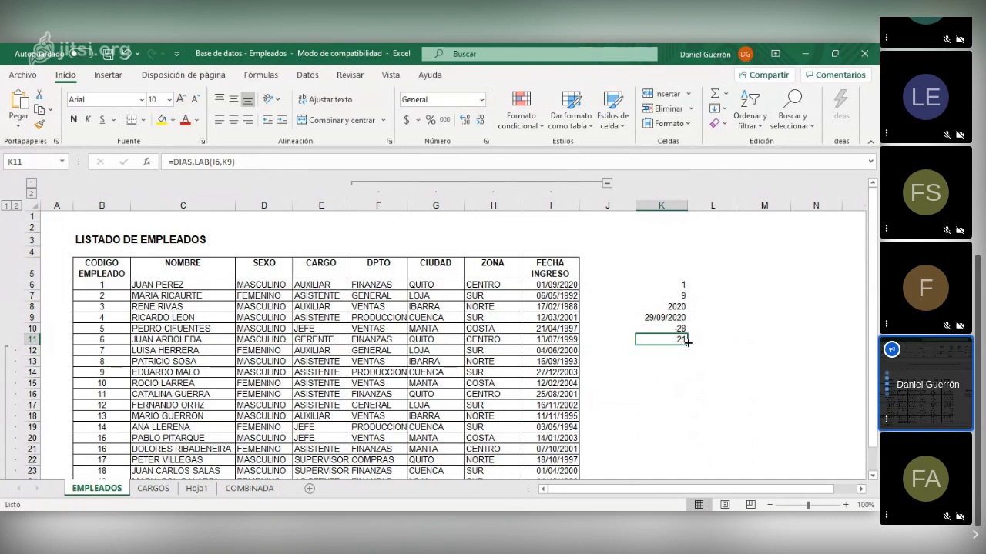
Switch to the virtual classroom in Chrome and open the main page of the xls_01sep course.
{"action": "key", "text": "alt+Tab"}
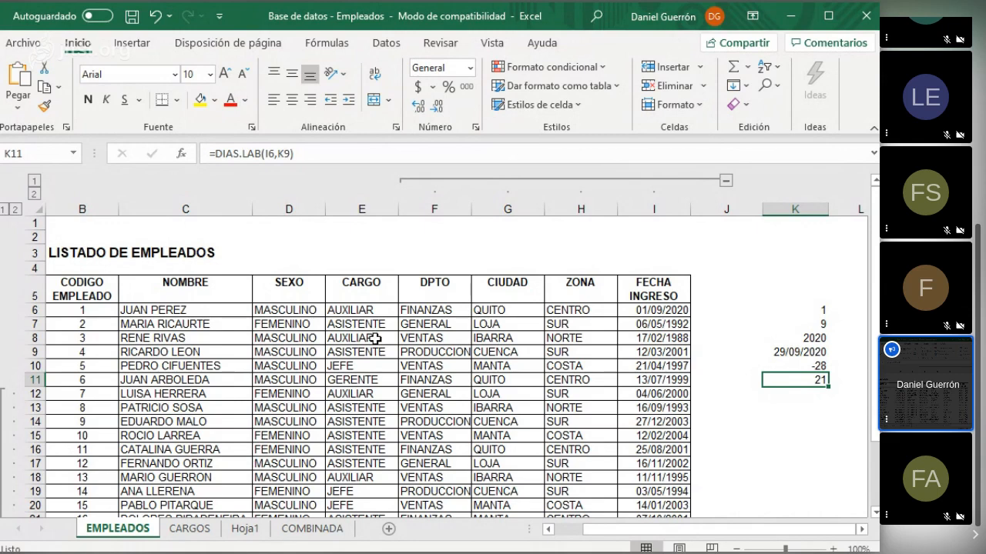
{"action": "key", "text": "alt+Tab"}
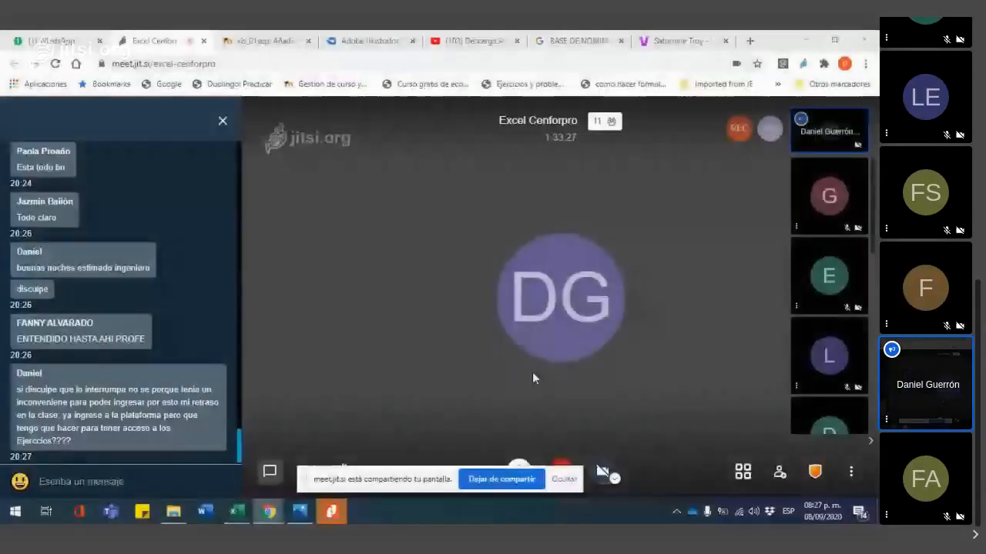
{"action": "left_click", "coordinate": [239, 40]}
{"action": "scroll", "coordinate": [500, 297], "scroll_direction": "up", "scroll_amount": 10}
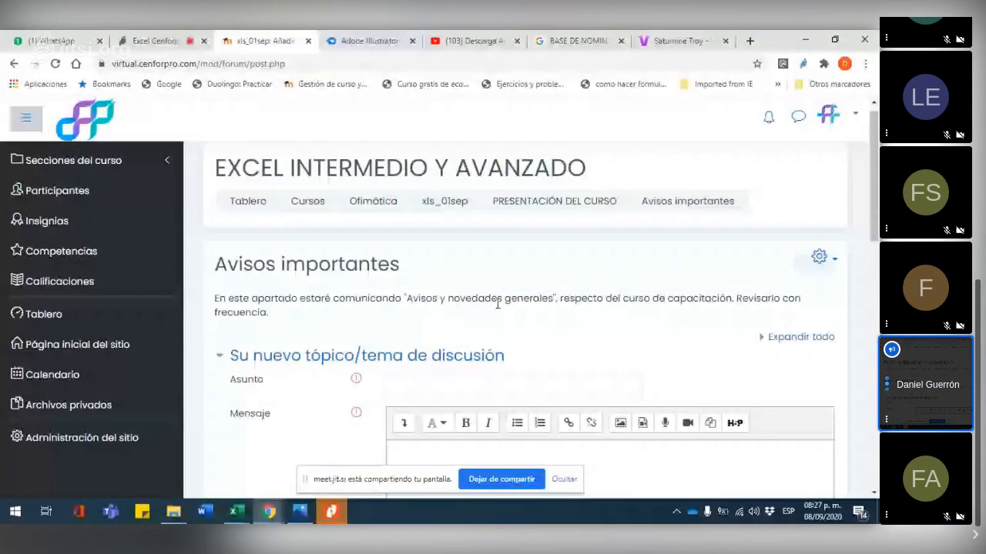
{"action": "left_click", "coordinate": [431, 217]}
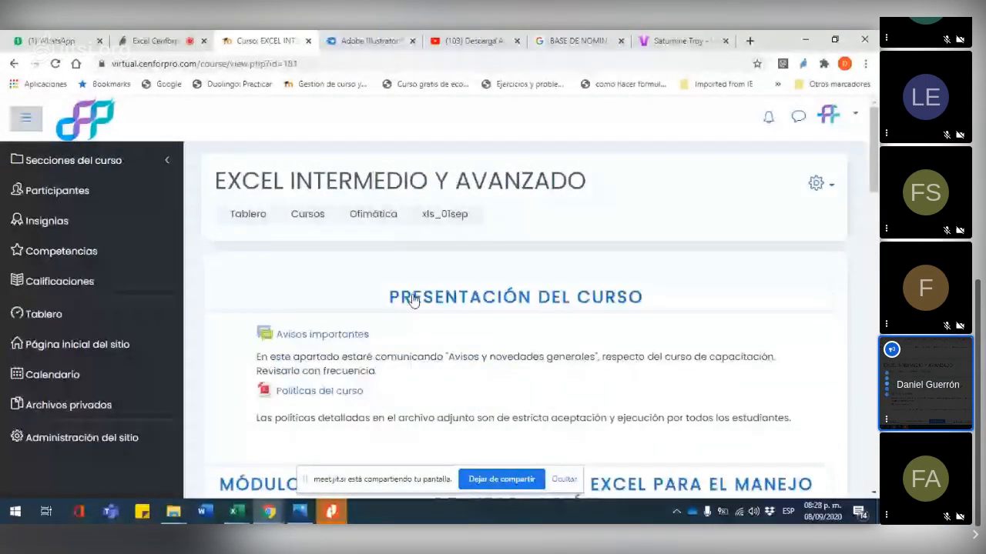
Preview the Manual del Módulo Nº1 and Nociones Fundamentales sobre Excel PDFs from Módulo 1, returning to the course page.
{"action": "scroll", "coordinate": [412, 300], "scroll_direction": "down", "scroll_amount": 3}
{"action": "scroll", "coordinate": [755, 228], "scroll_direction": "down", "scroll_amount": 1}
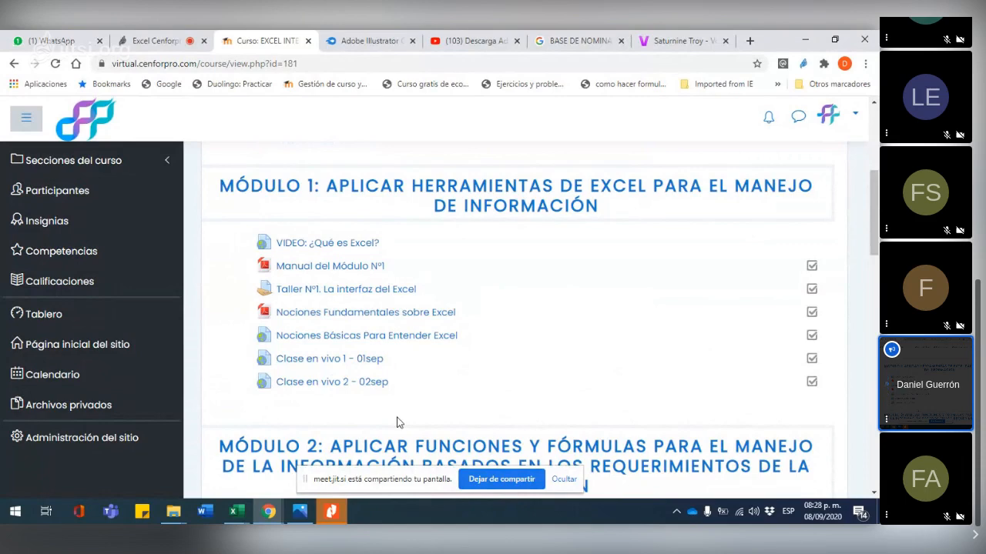
{"action": "left_click", "coordinate": [351, 269]}
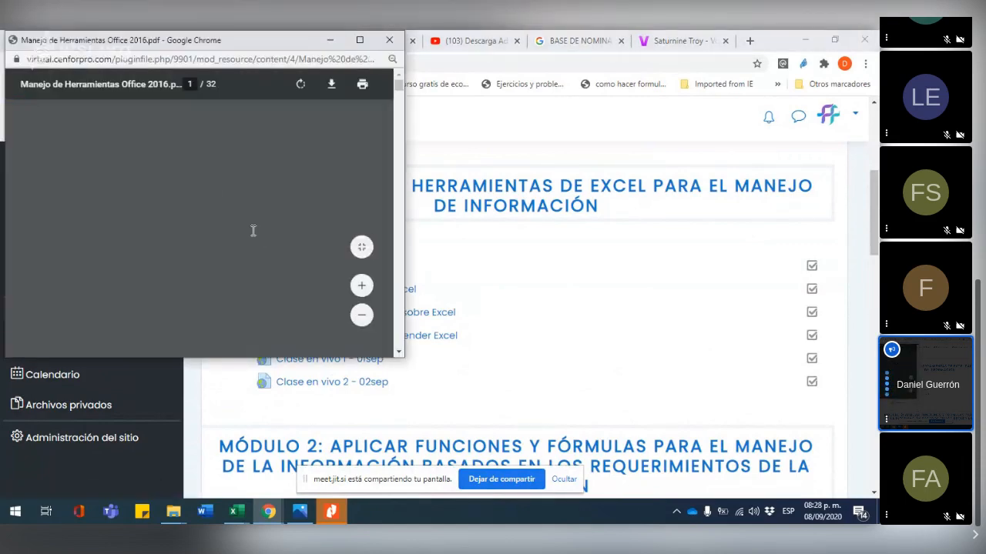
{"action": "scroll", "coordinate": [269, 228], "scroll_direction": "down", "scroll_amount": 5}
{"action": "left_click", "coordinate": [389, 39]}
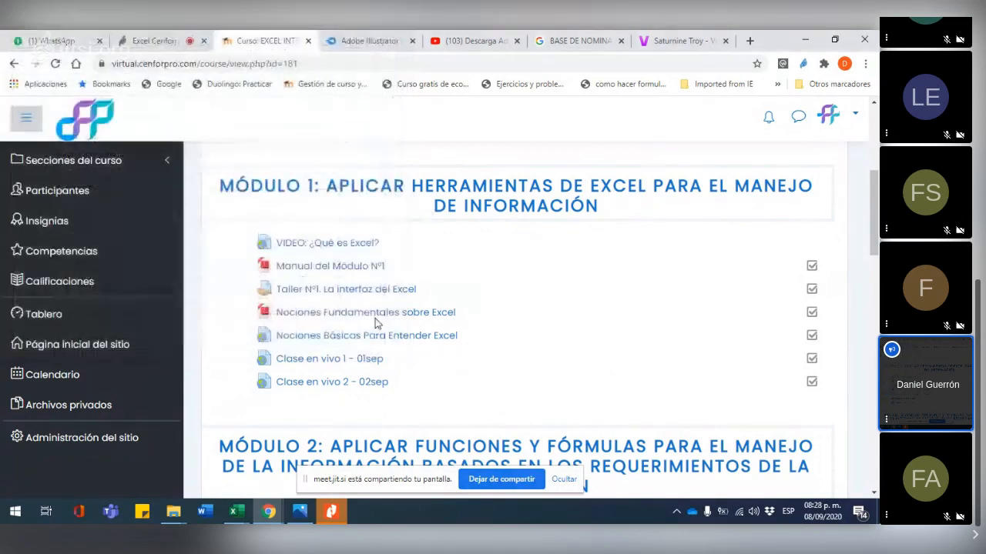
{"action": "left_click", "coordinate": [369, 316]}
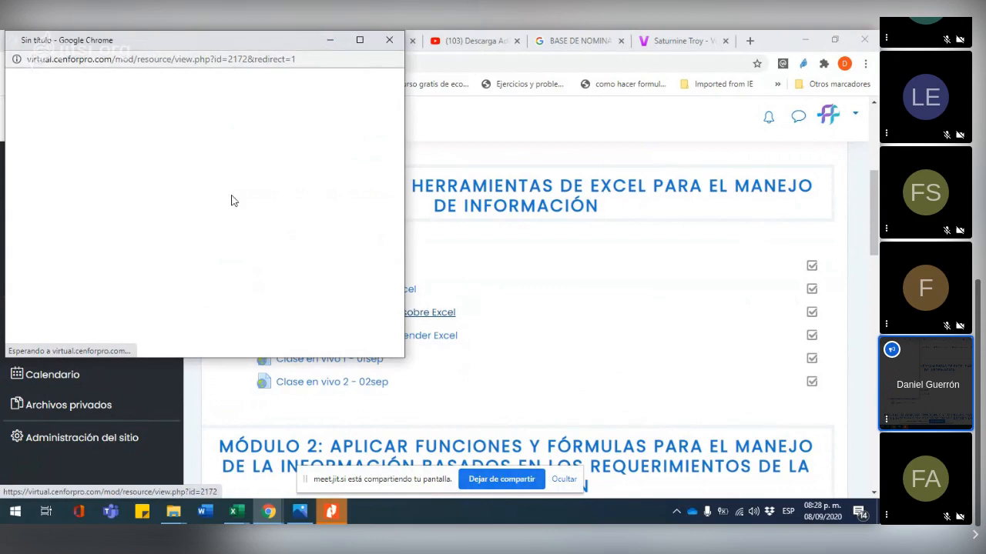
{"action": "left_click", "coordinate": [553, 271]}
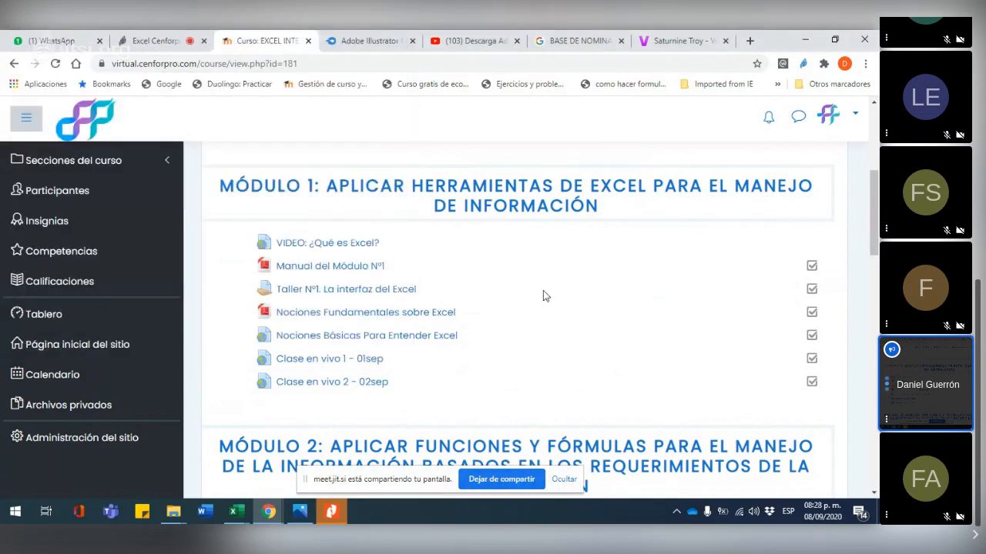
Review the resources and availability dates of Módulo 3 and Módulo 4, and return to the start of the course page.
{"action": "scroll", "coordinate": [543, 296], "scroll_direction": "down", "scroll_amount": 5}
{"action": "scroll", "coordinate": [497, 278], "scroll_direction": "down", "scroll_amount": 5}
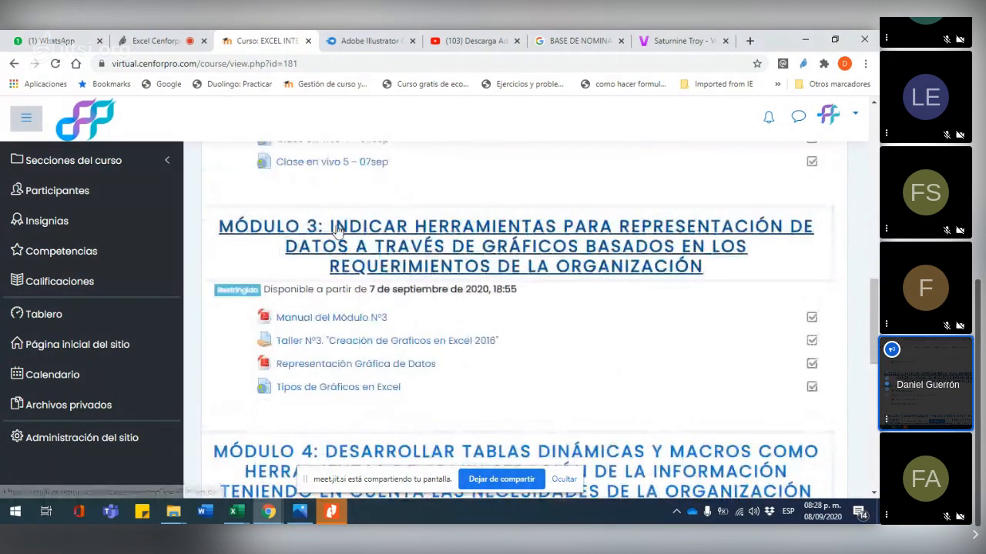
{"action": "scroll", "coordinate": [466, 287], "scroll_direction": "down", "scroll_amount": 5}
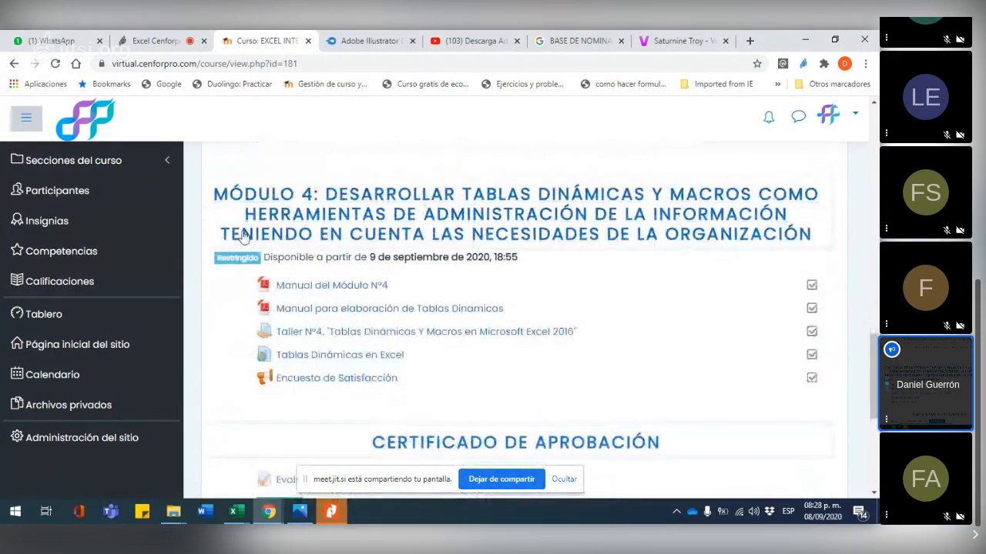
{"action": "scroll", "coordinate": [603, 302], "scroll_direction": "up", "scroll_amount": 4}
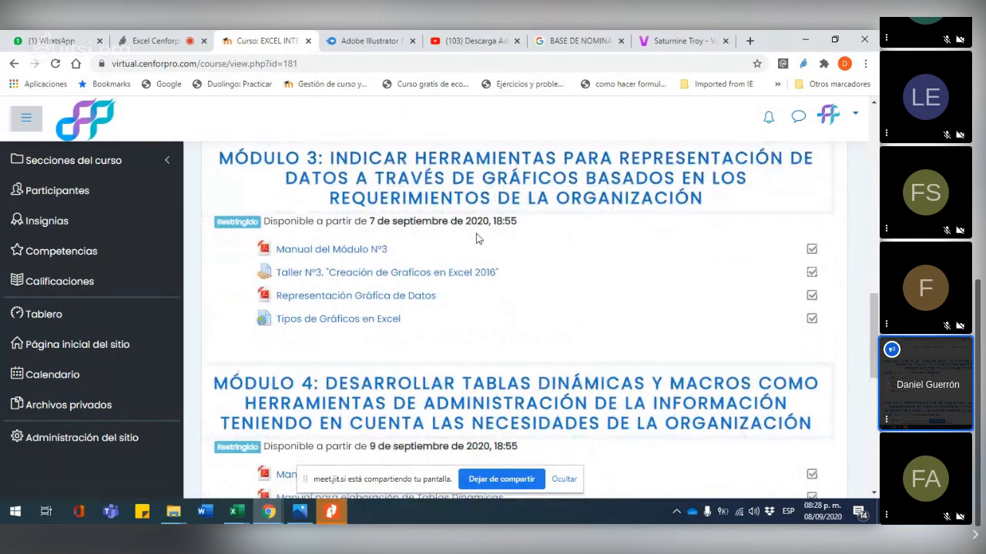
{"action": "scroll", "coordinate": [470, 235], "scroll_direction": "down", "scroll_amount": 5}
{"action": "scroll", "coordinate": [476, 239], "scroll_direction": "up", "scroll_amount": 20}
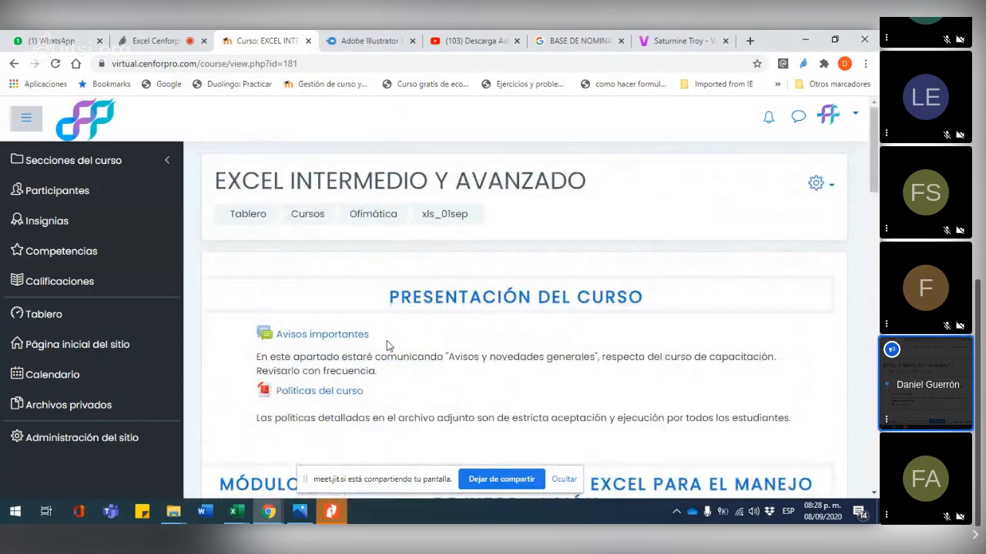
Highlight the description under Avisos importantes to point out its purpose, and clear the selection.
{"action": "mouse_move", "coordinate": [269, 359]}
{"action": "left_mouse_down"}
{"action": "mouse_move", "coordinate": [383, 375]}
{"action": "mouse_move", "coordinate": [259, 358]}
{"action": "left_mouse_up"}
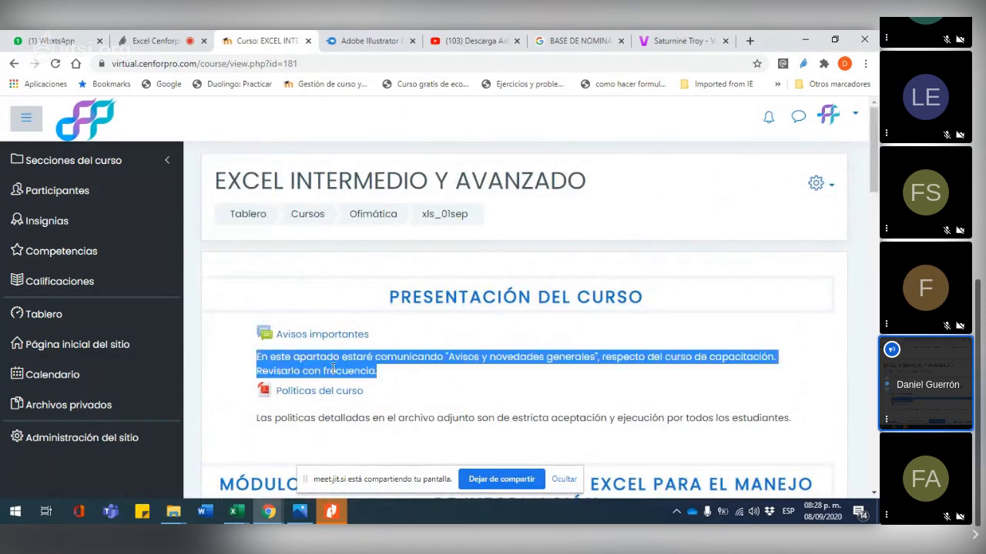
{"action": "left_click", "coordinate": [332, 369]}
{"action": "left_click_drag", "start_coordinate": [326, 357], "coordinate": [606, 353]}
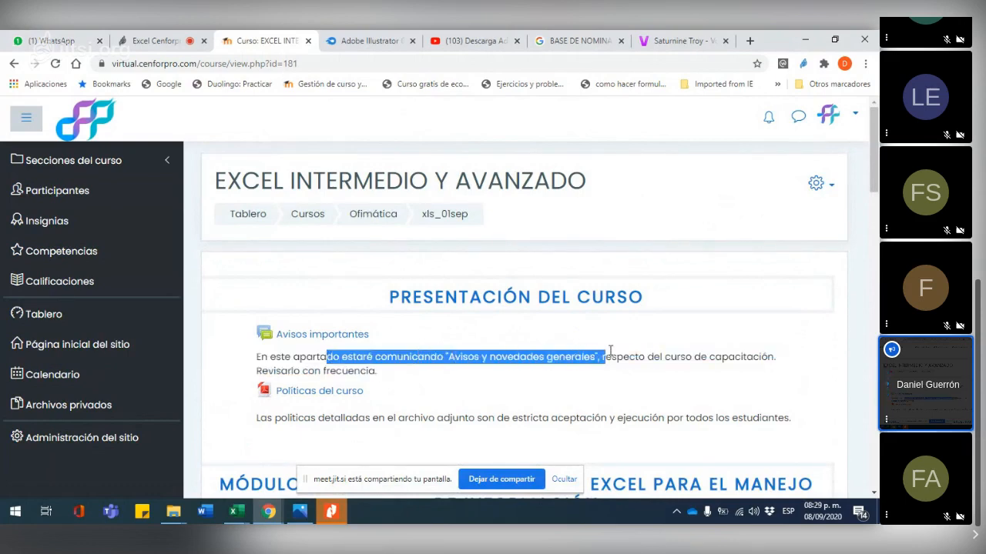
{"action": "left_click", "coordinate": [692, 353]}
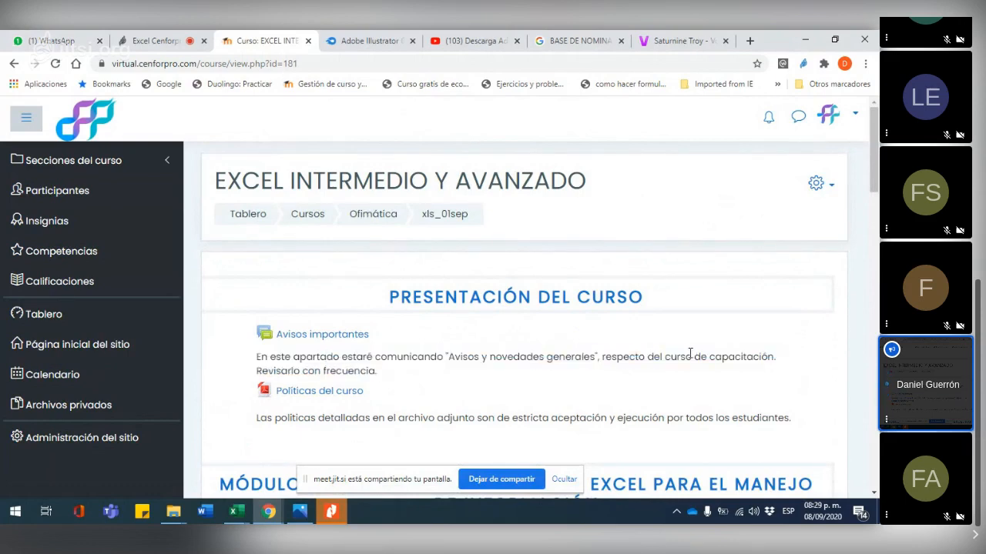
Open the Avisos importantes forum and look through its list of discussions.
{"action": "left_click", "coordinate": [330, 339]}
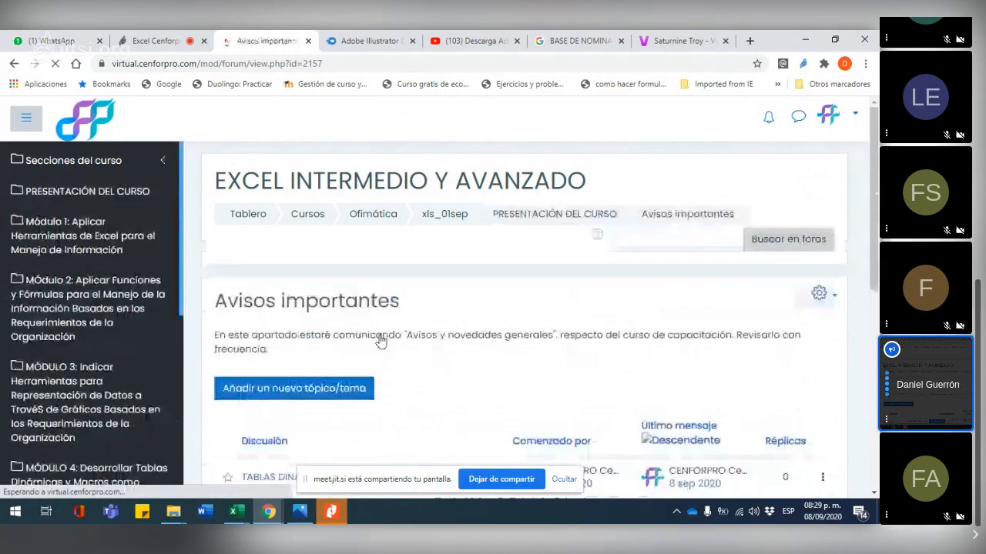
{"action": "scroll", "coordinate": [433, 333], "scroll_direction": "down", "scroll_amount": 10}
{"action": "scroll", "coordinate": [431, 336], "scroll_direction": "down", "scroll_amount": 2}
{"action": "scroll", "coordinate": [429, 339], "scroll_direction": "up", "scroll_amount": 3}
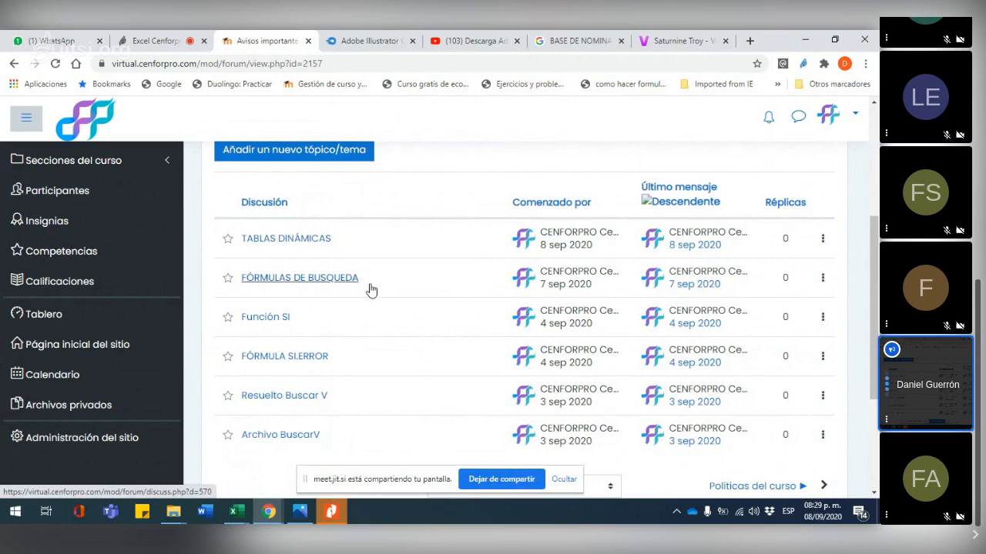
{"action": "scroll", "coordinate": [367, 291], "scroll_direction": "up", "scroll_amount": 1}
{"action": "scroll", "coordinate": [293, 339], "scroll_direction": "down", "scroll_amount": 5}
{"action": "scroll", "coordinate": [291, 292], "scroll_direction": "up", "scroll_amount": 5}
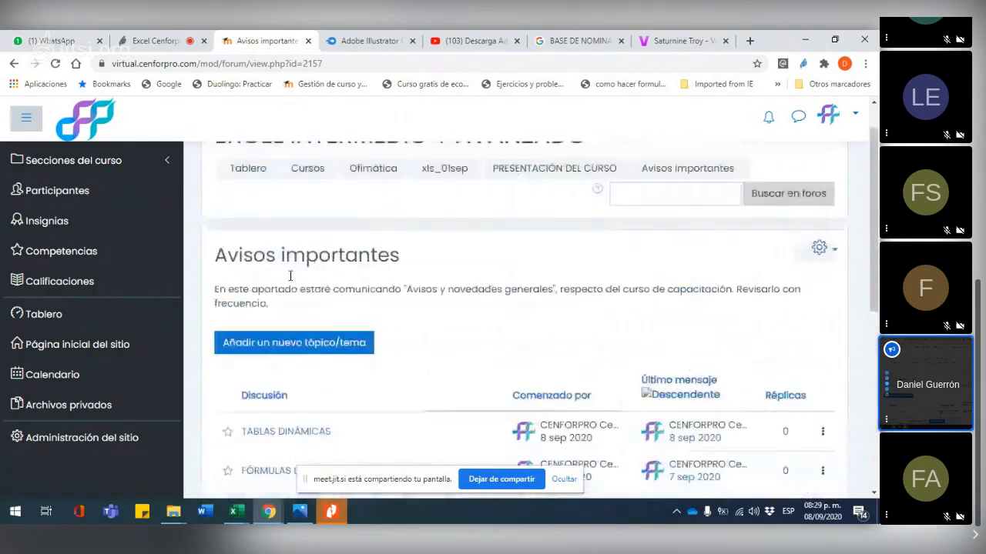
Return to the xls_01sep course page, then switch to the Excel Cenforpro Jitsi meeting and stop sharing the screen.
{"action": "left_click", "coordinate": [444, 216]}
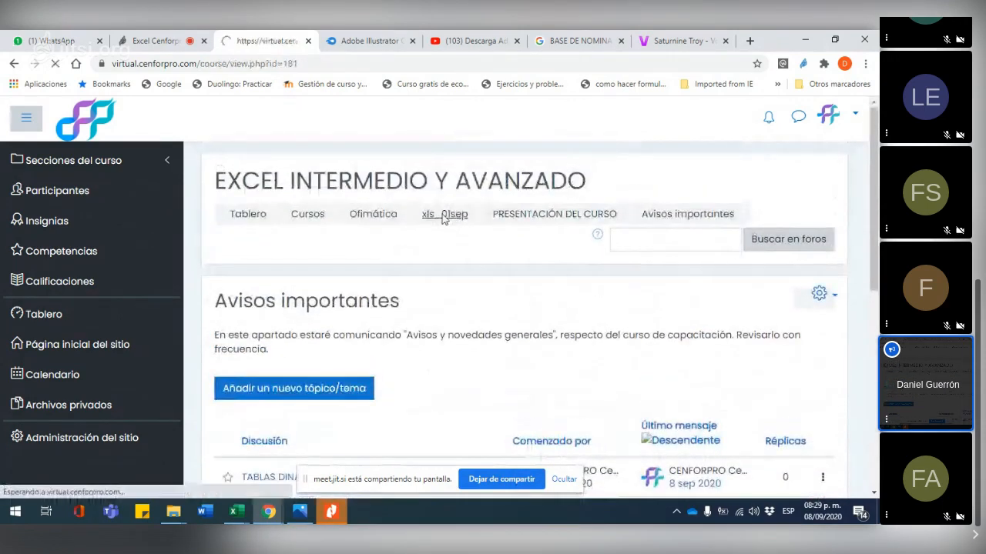
{"action": "left_click", "coordinate": [156, 41]}
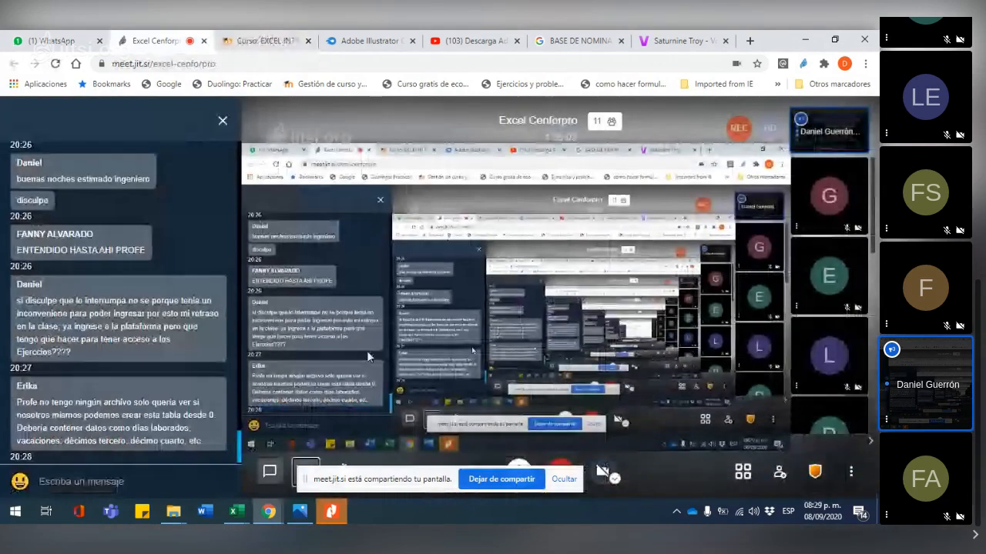
{"action": "left_click", "coordinate": [501, 479]}
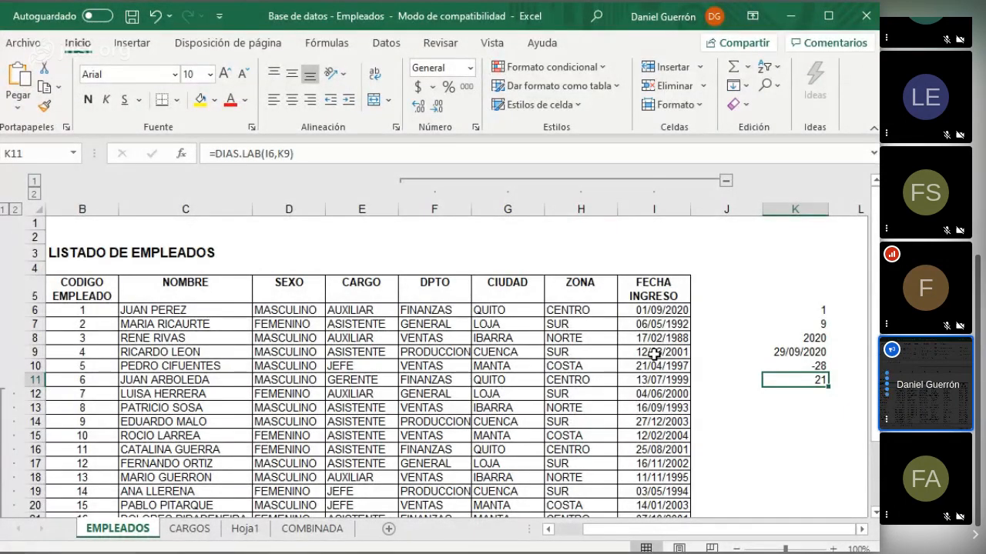
In the Excel EMPLEADOS sheet, point out the empty column beside FECHA INGRESO by selecting J5, J6:J10 and J11.
{"action": "left_click", "coordinate": [713, 289]}
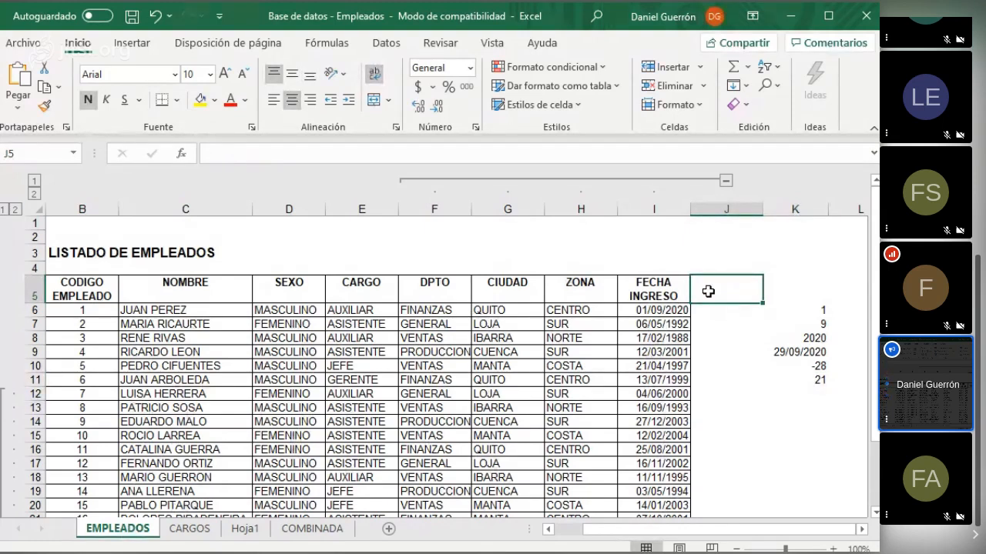
{"action": "left_click_drag", "start_coordinate": [716, 311], "coordinate": [716, 366]}
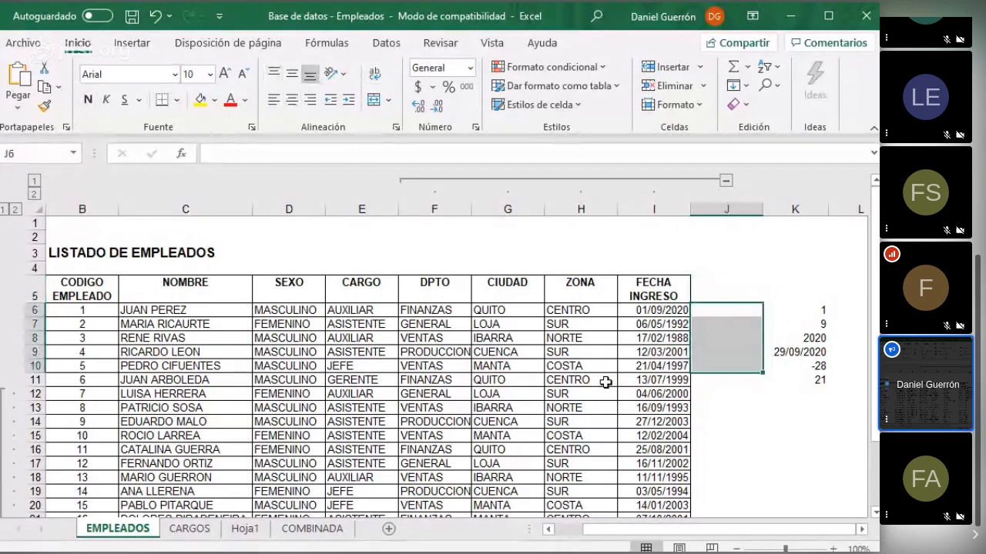
{"action": "left_click", "coordinate": [708, 379]}
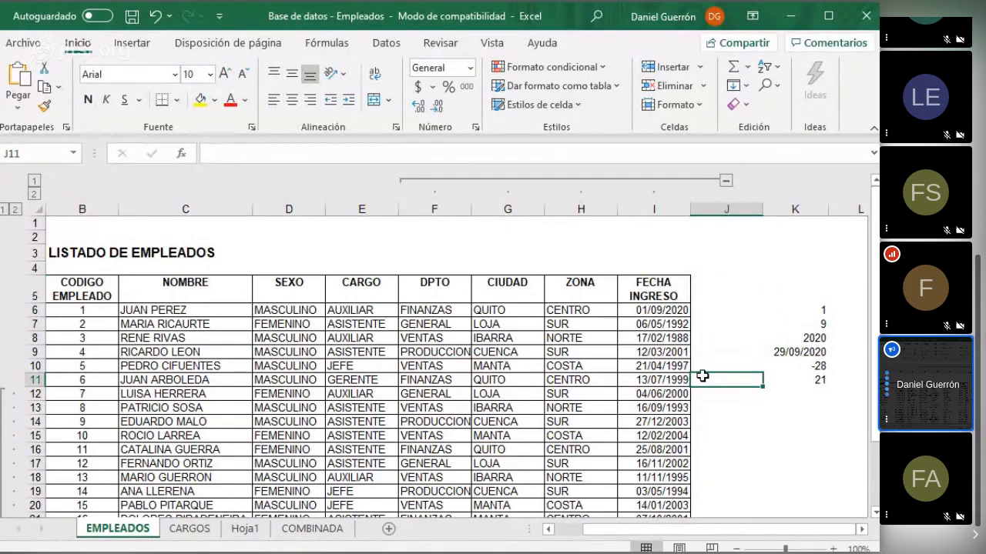